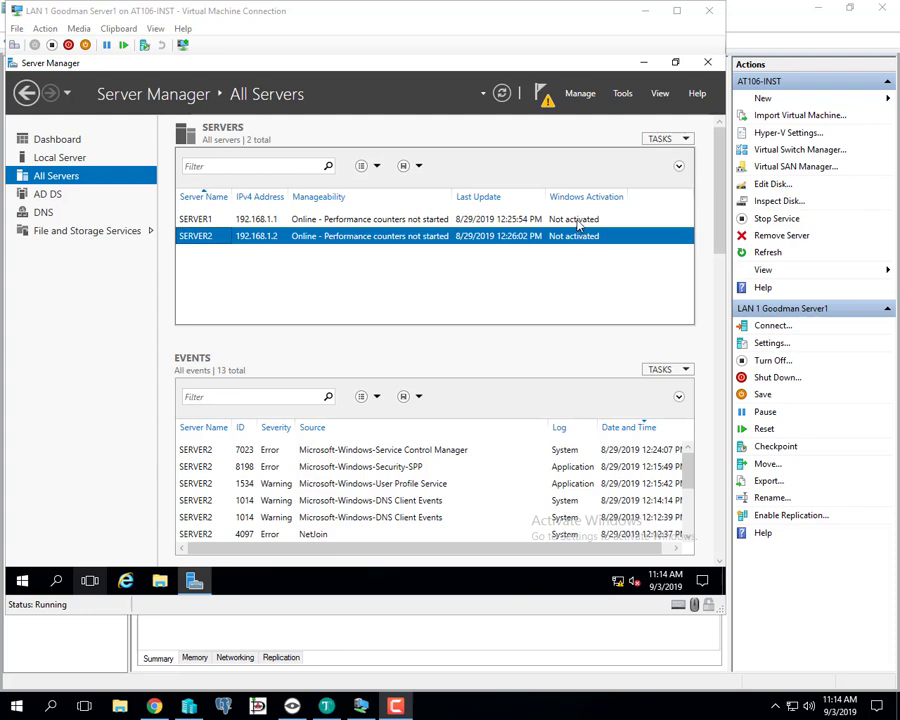
- Look over SERVER1 and SERVER2 in the server list and reposition the VM window
left_click(266, 219)
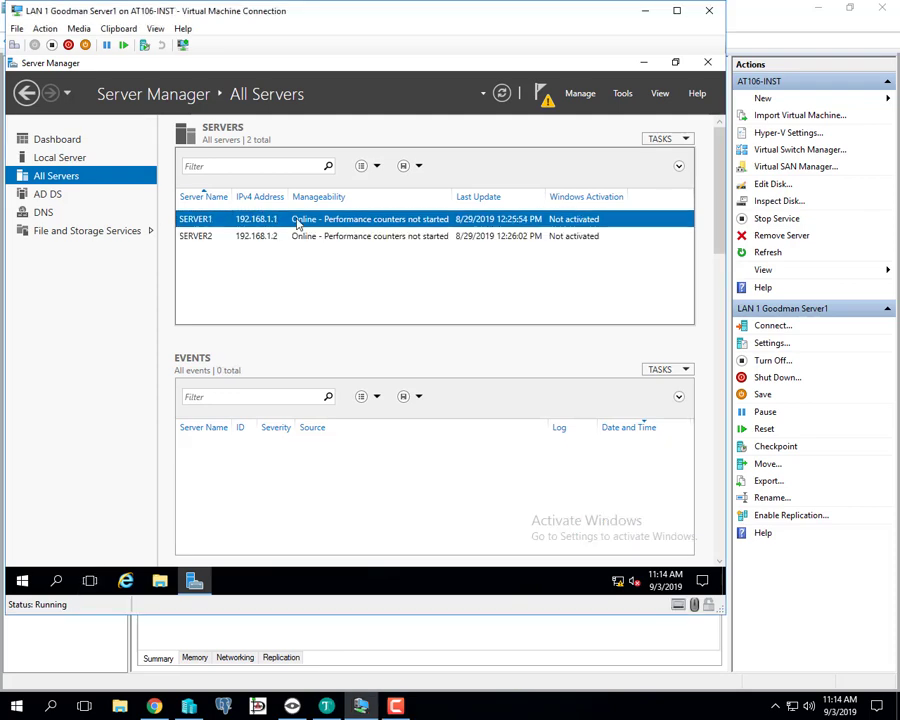
right_click(297, 225)
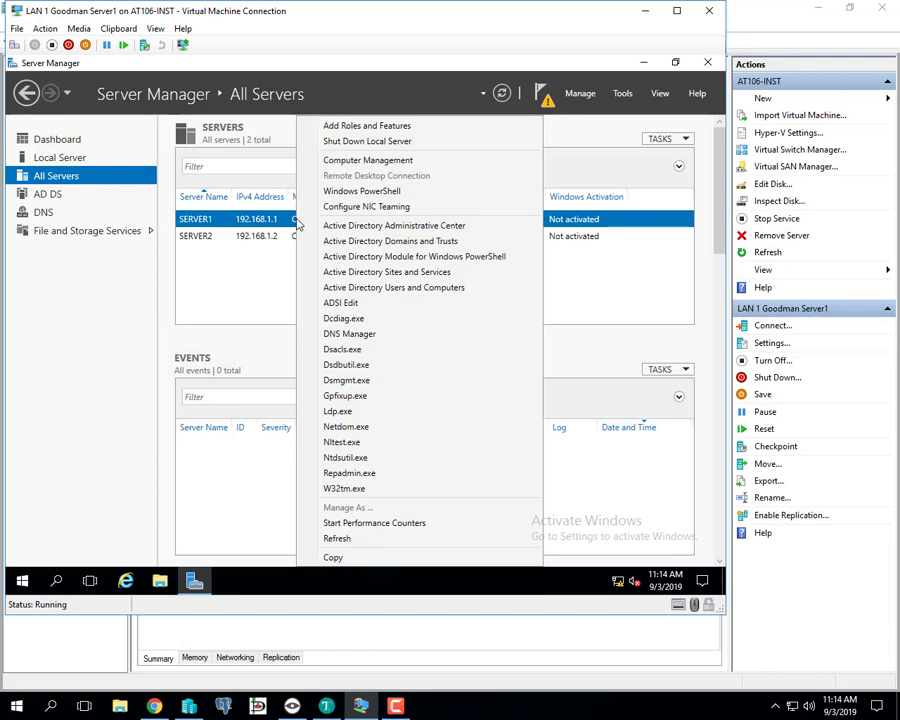
left_click(235, 282)
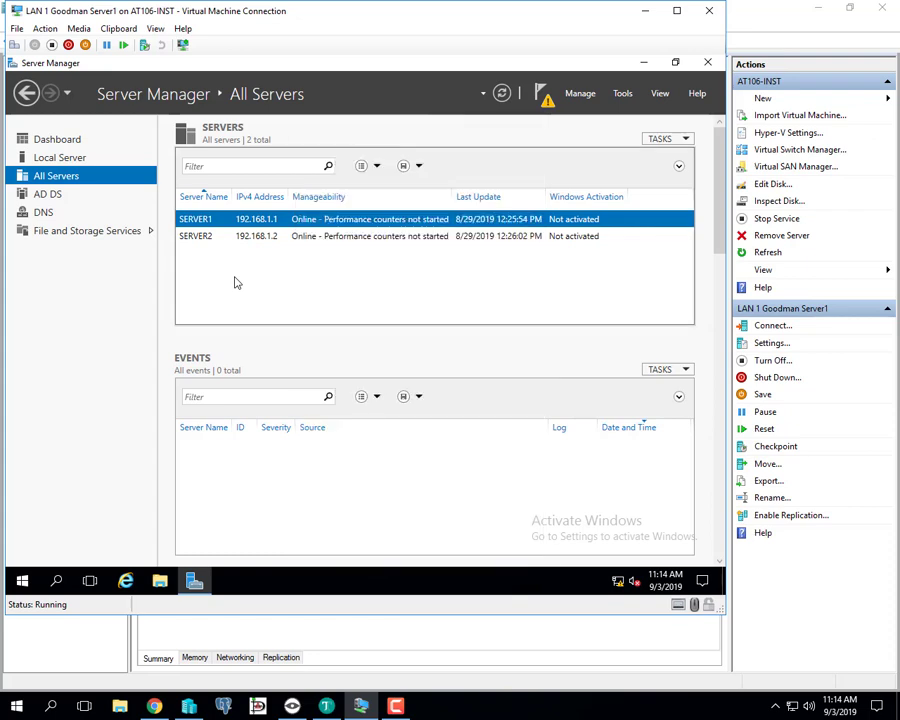
left_click(298, 238)
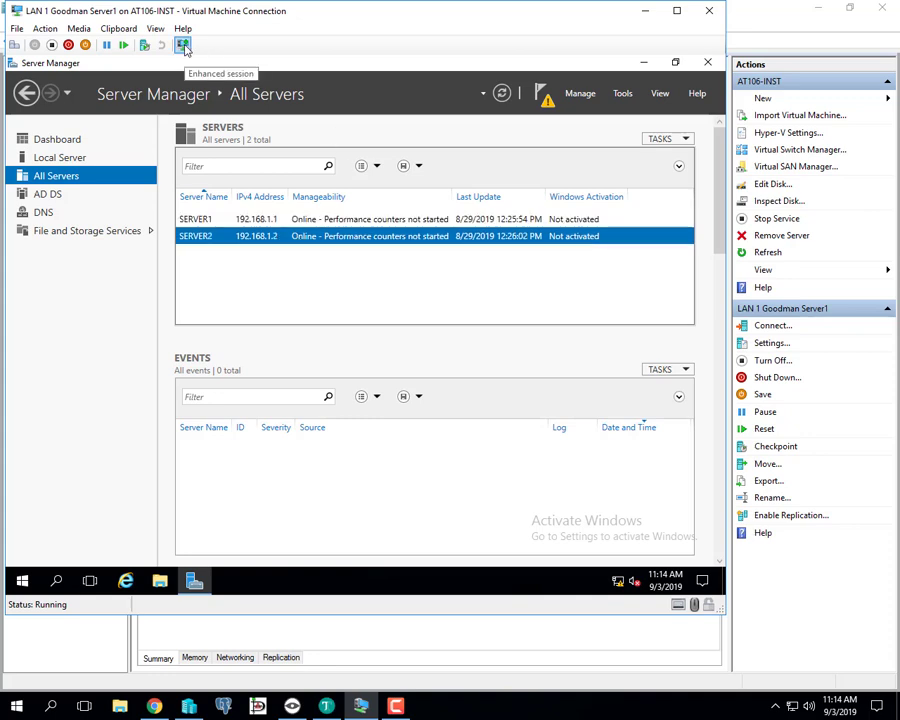
left_click_drag(273, 18, 300, 48)
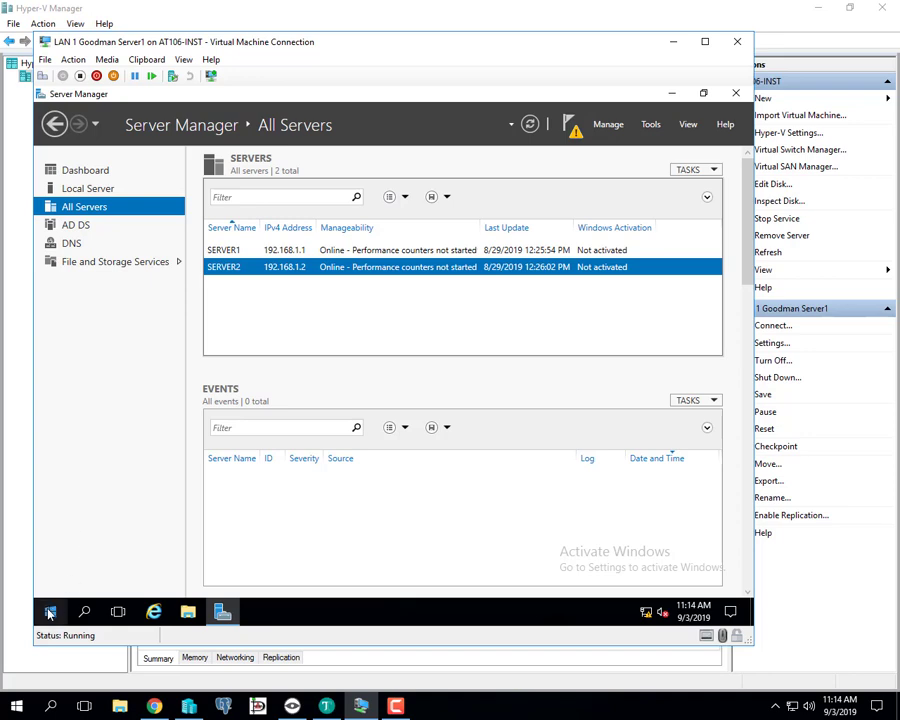
left_click_drag(272, 45, 305, 21)
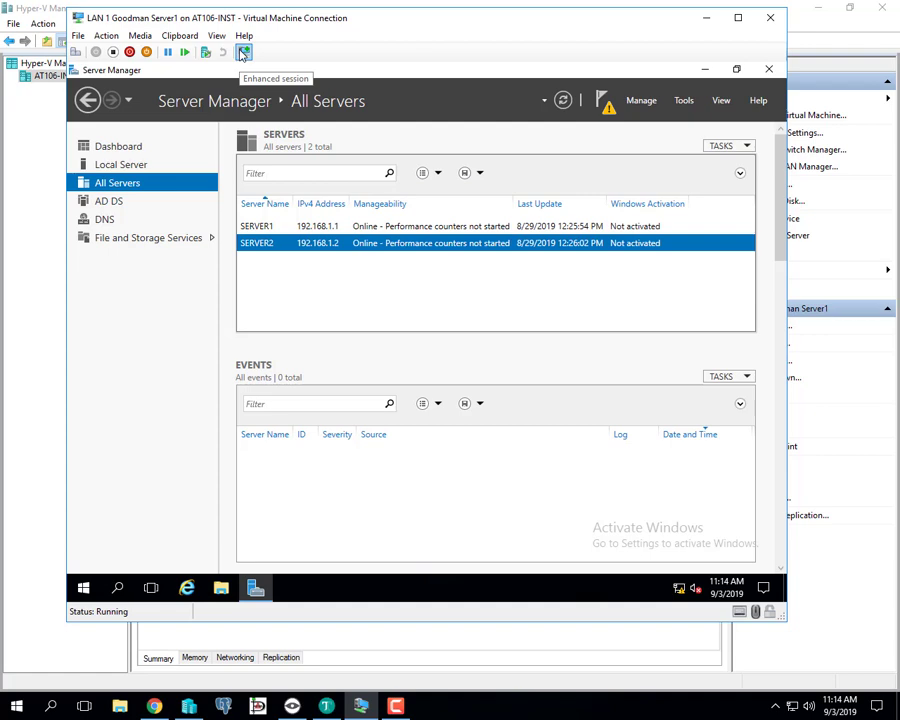
- Sign out of Server1's Windows session and minimize the VM window to reach the AT106-INST host
right_click(86, 588)
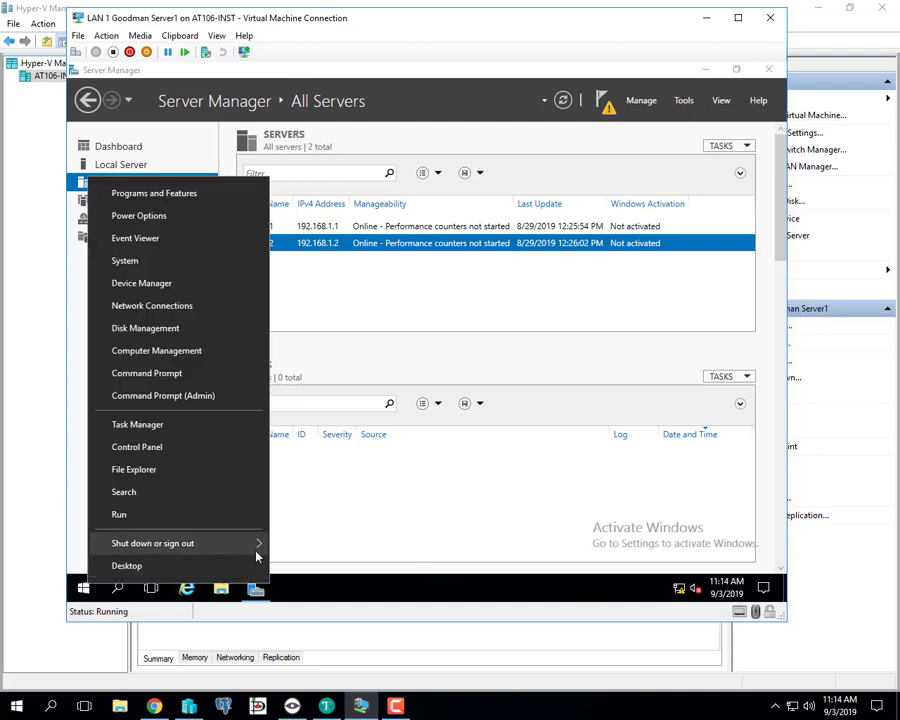
mouse_move(256, 553)
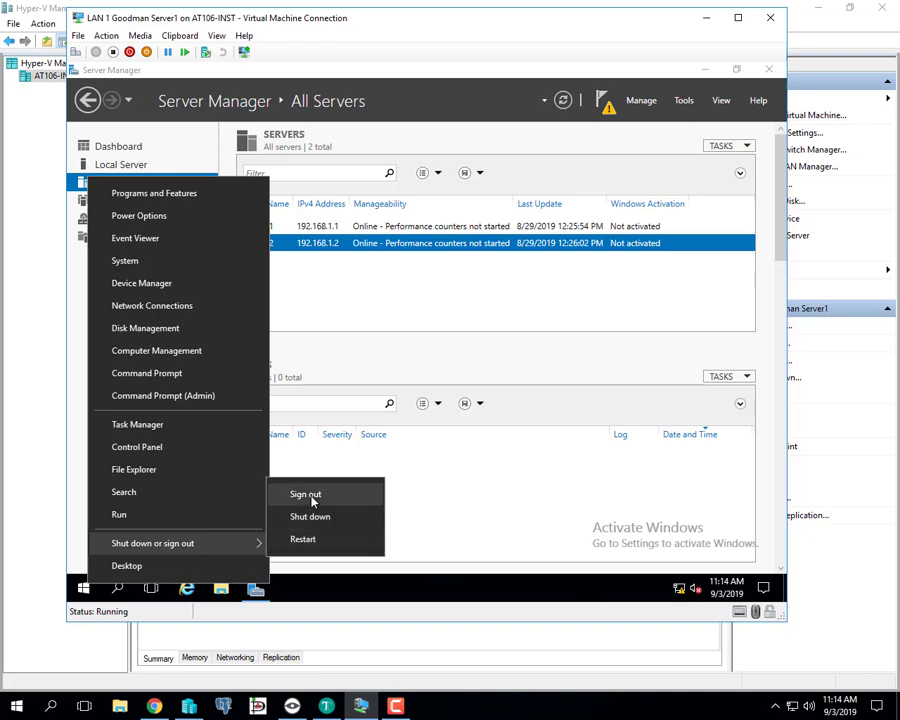
left_click(305, 494)
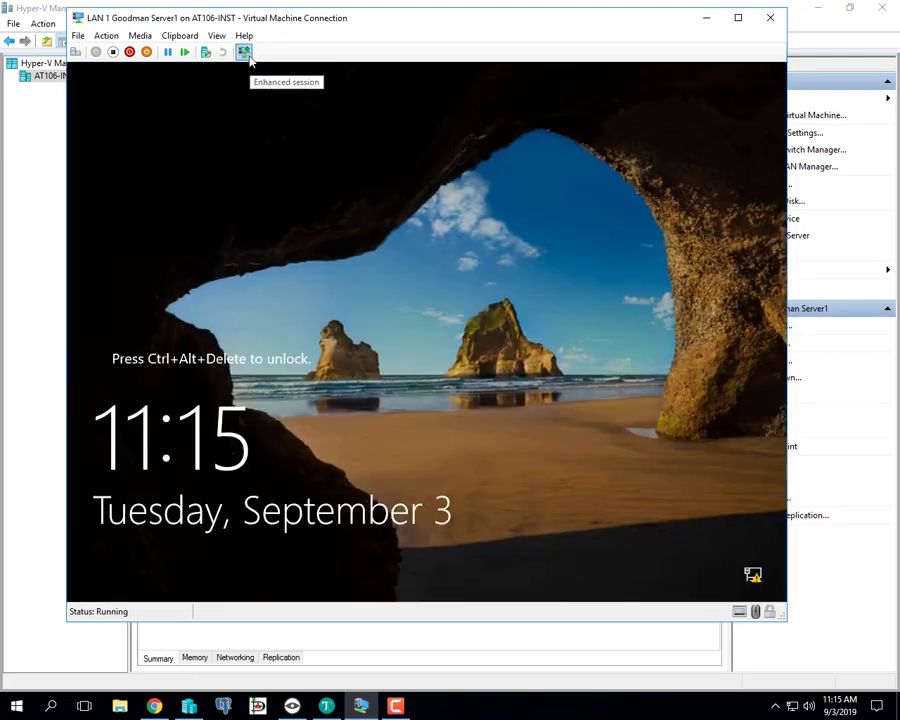
left_click(707, 18)
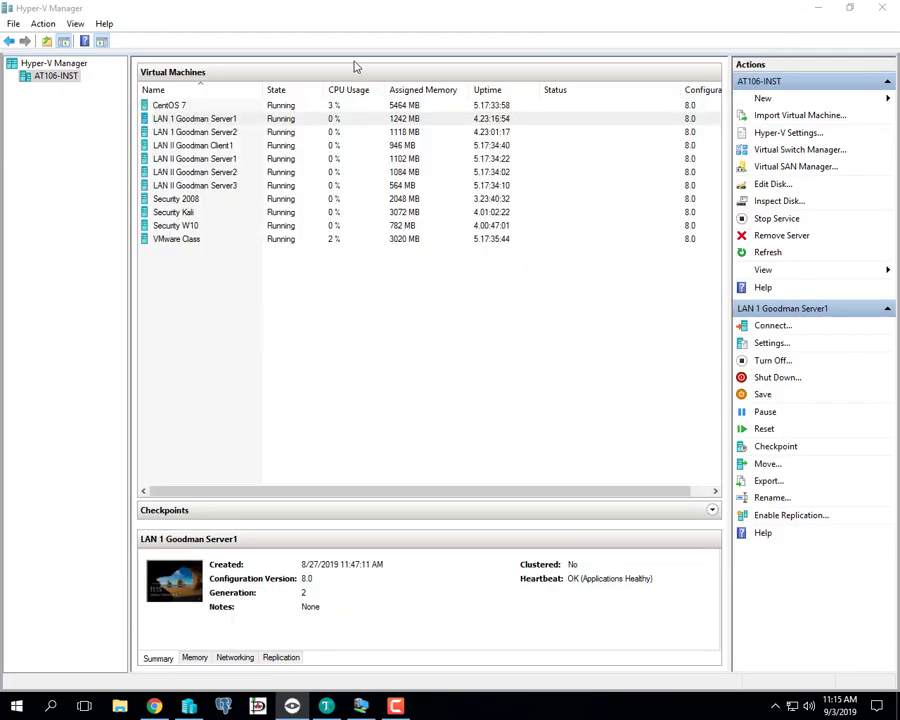
right_click(55, 82)
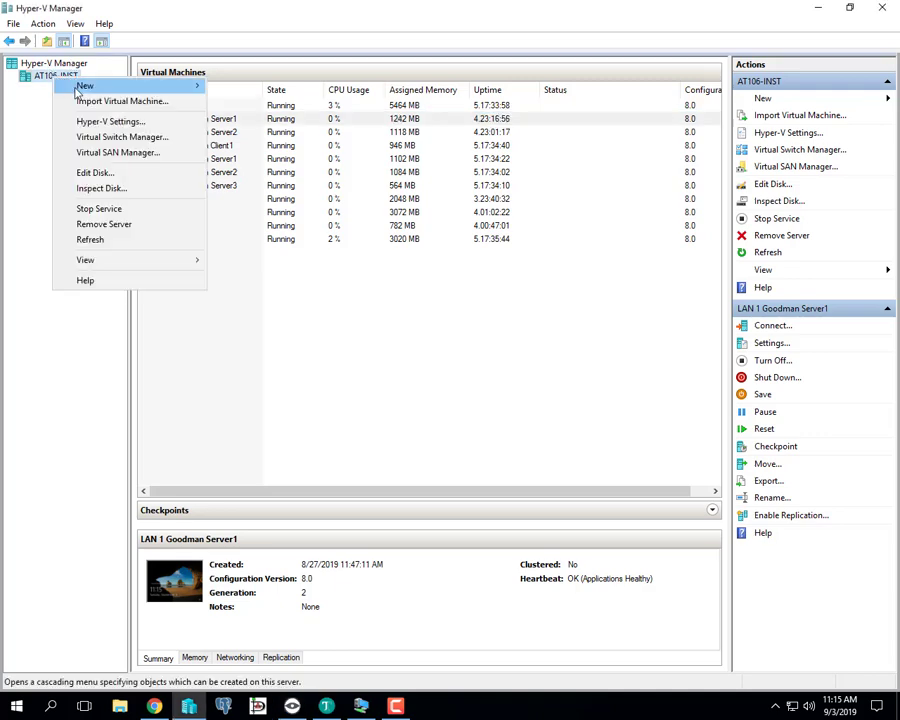
left_click(113, 125)
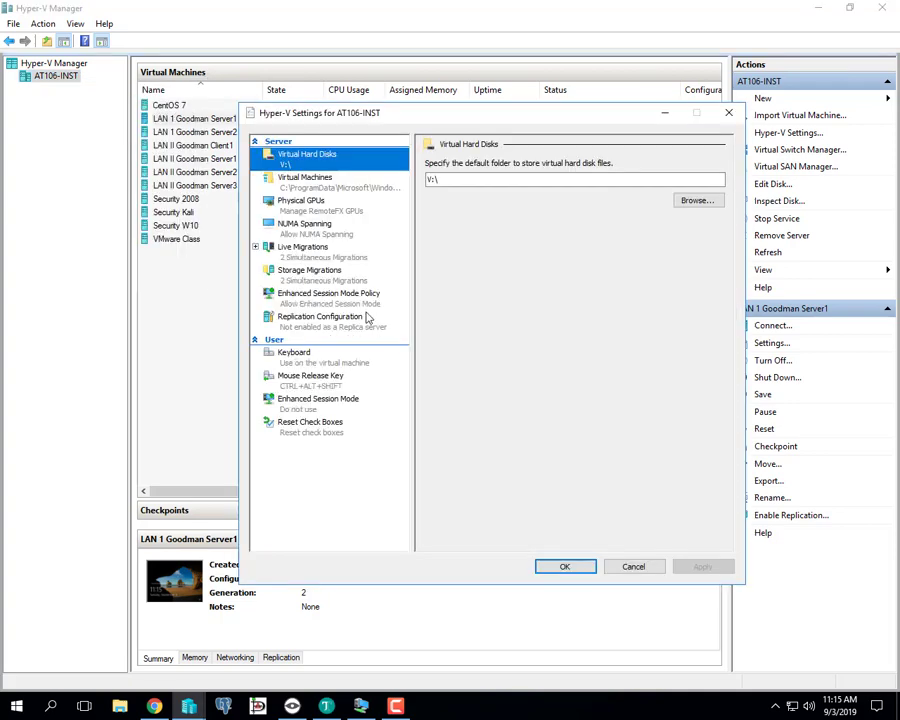
left_click(347, 300)
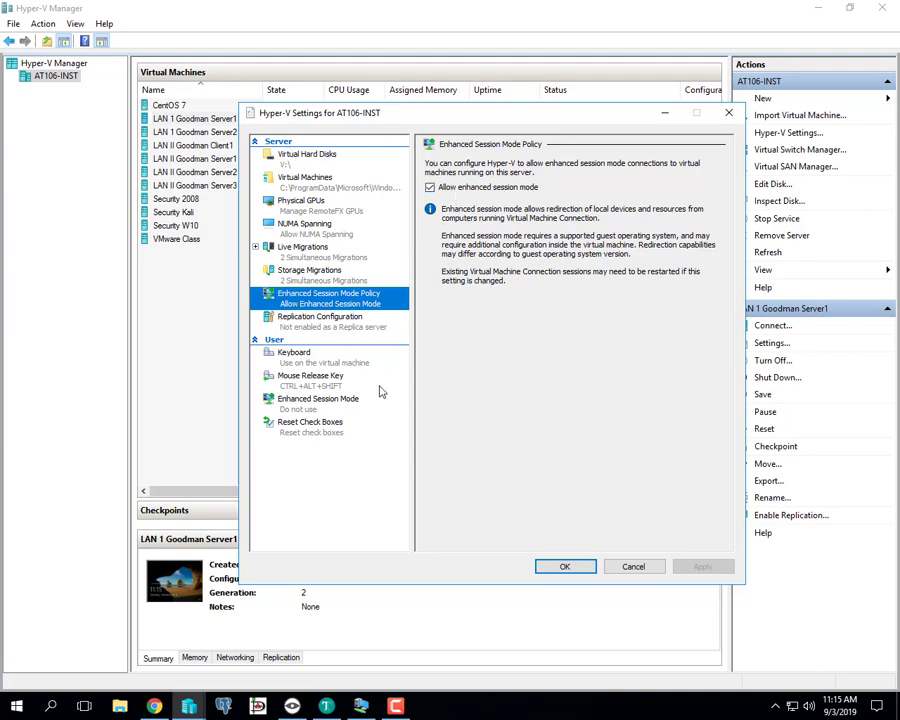
left_click(345, 407)
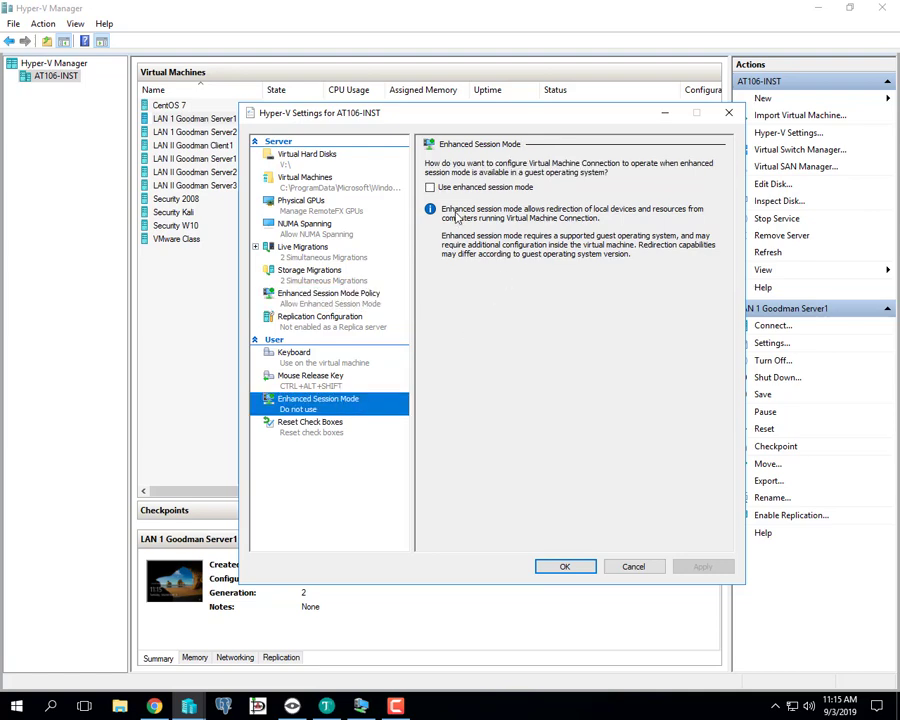
left_click(322, 302)
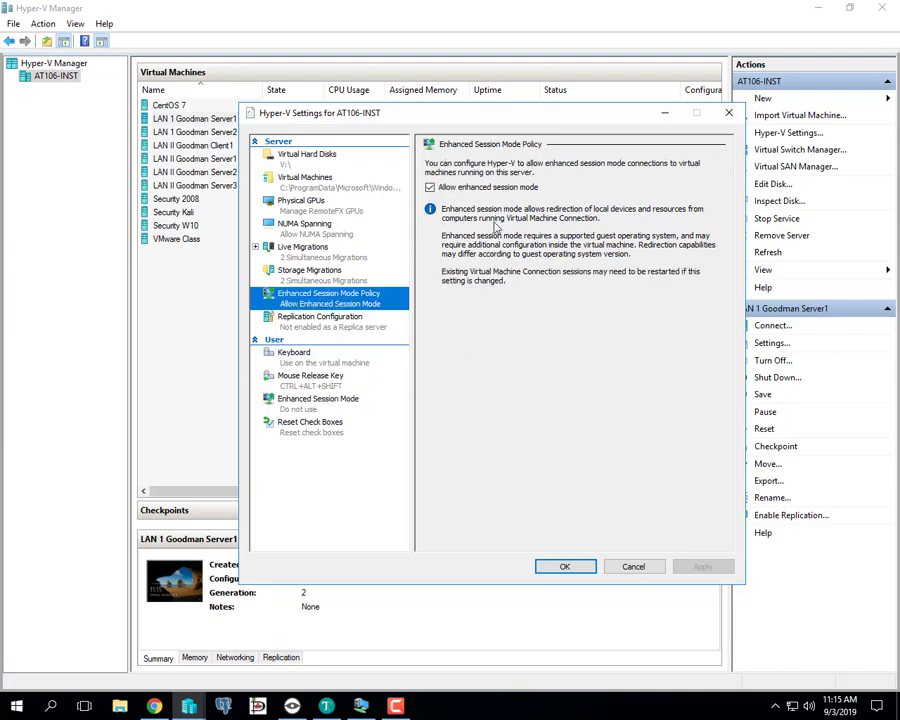
left_click(632, 569)
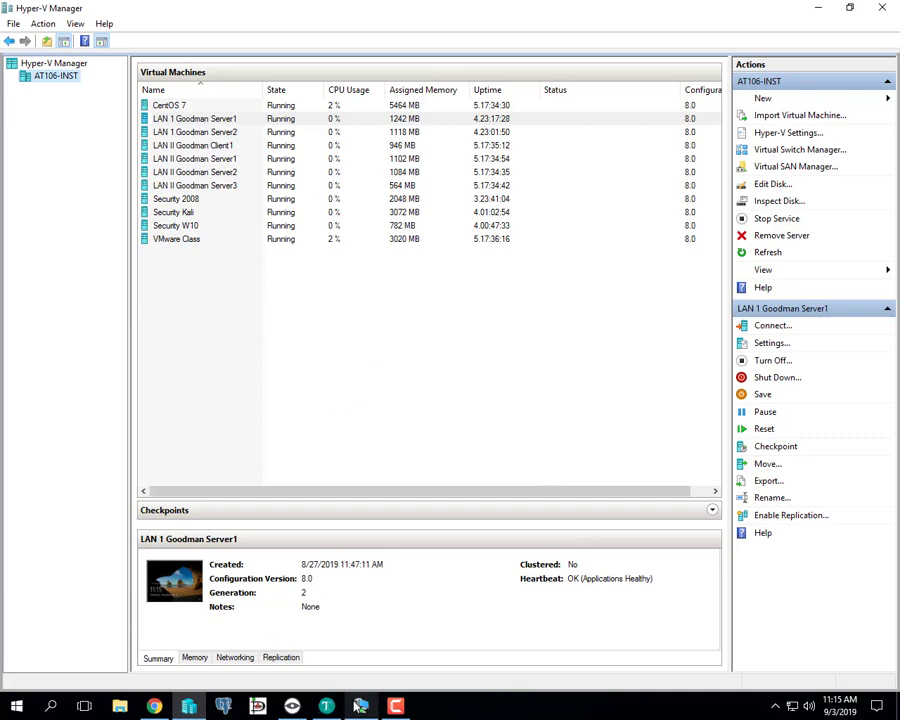
- Reconnect LAN 1 Goodman Server1 as a full-screen 1280×1024 enhanced session and enter the Administrator password
mouse_move(361, 706)
left_click(353, 637)
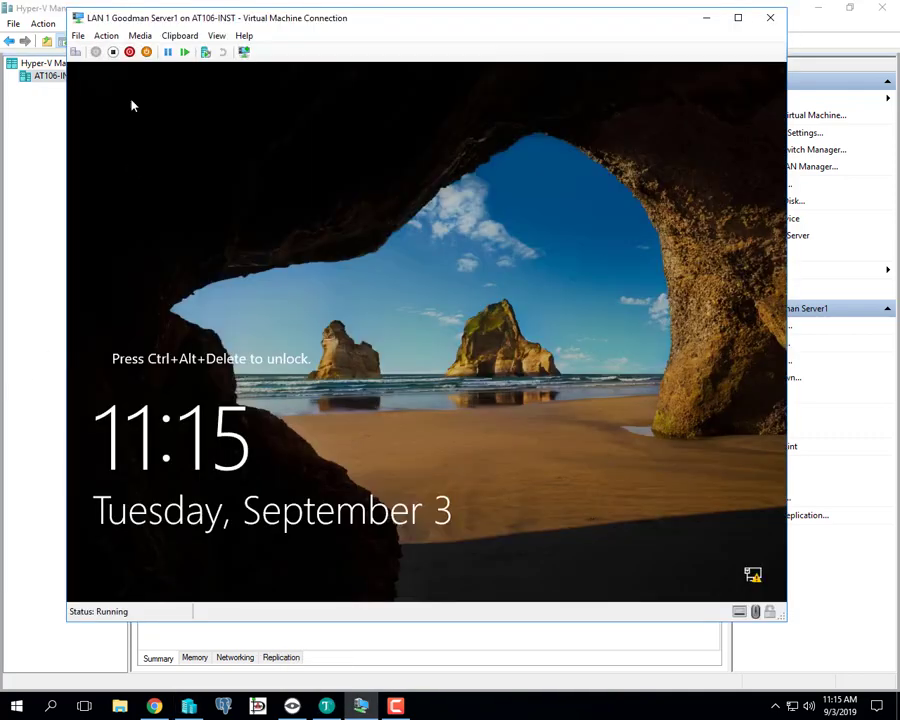
left_click(244, 53)
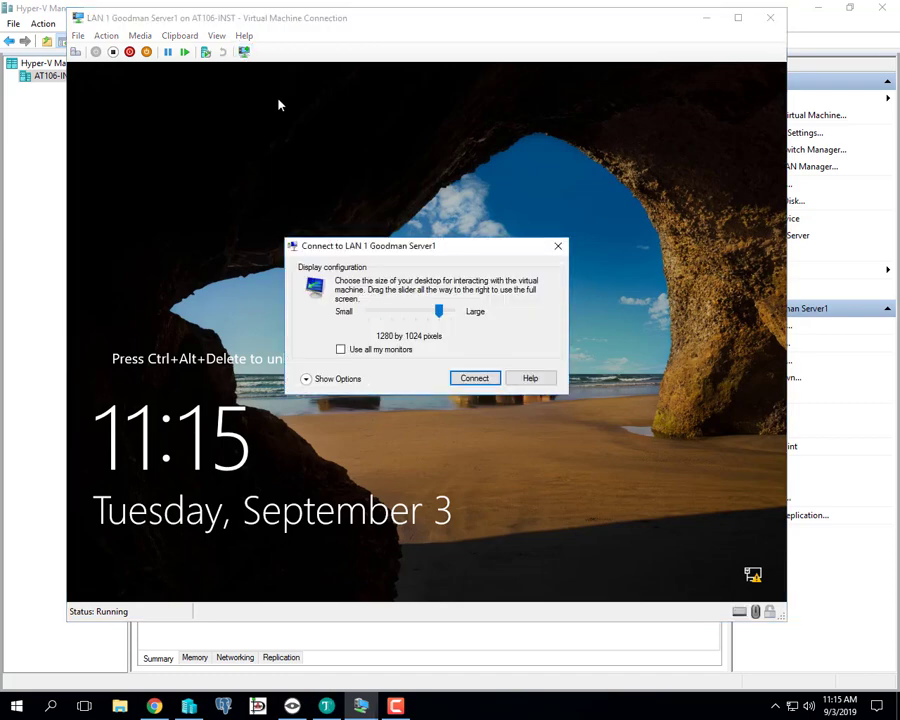
left_click(474, 380)
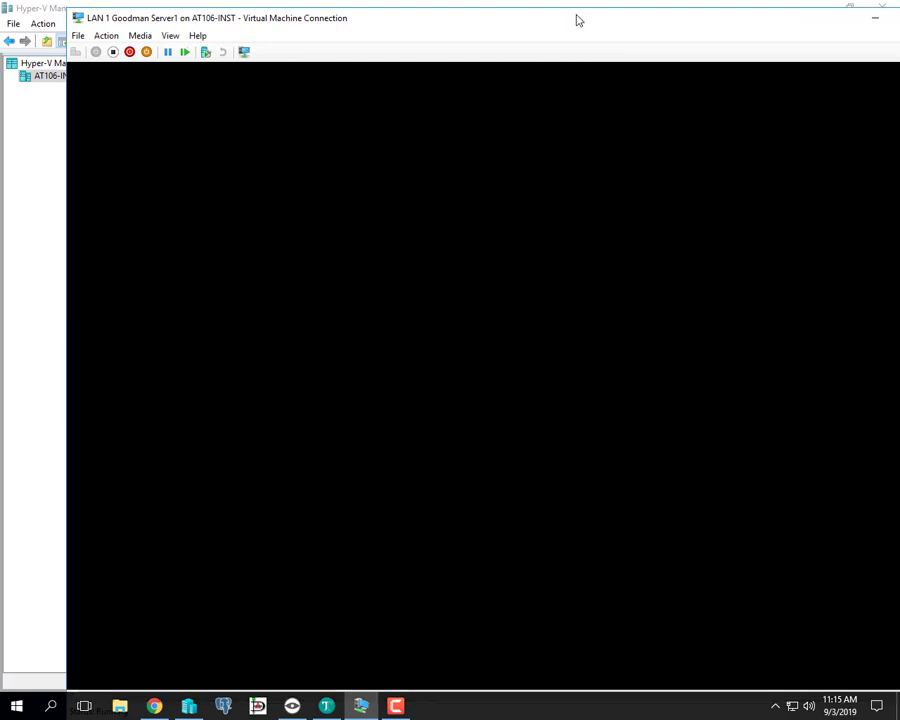
left_click_drag(578, 20, 474, 43)
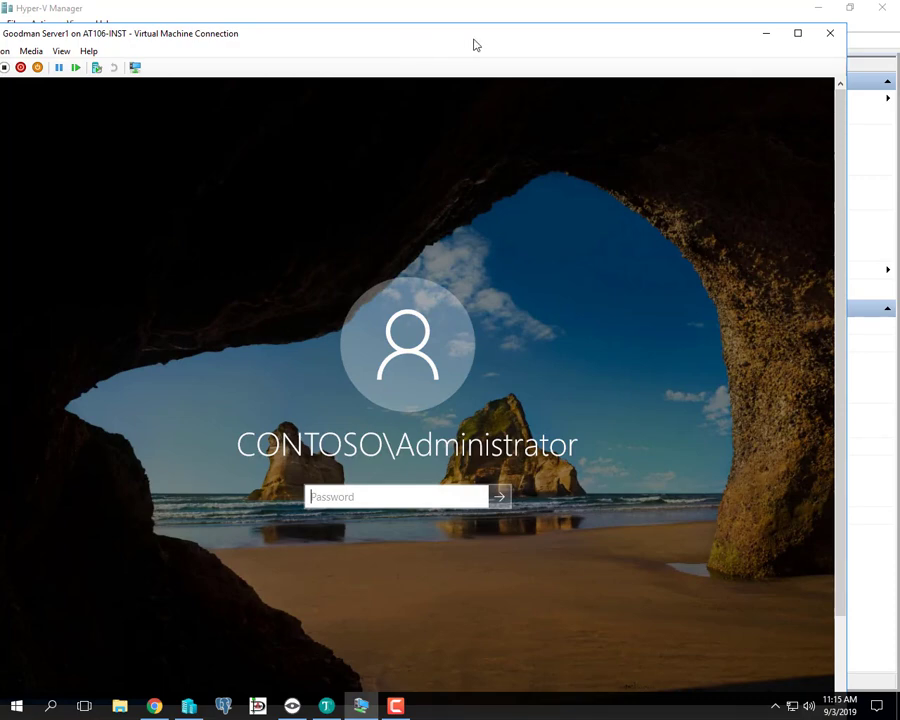
left_click(799, 35)
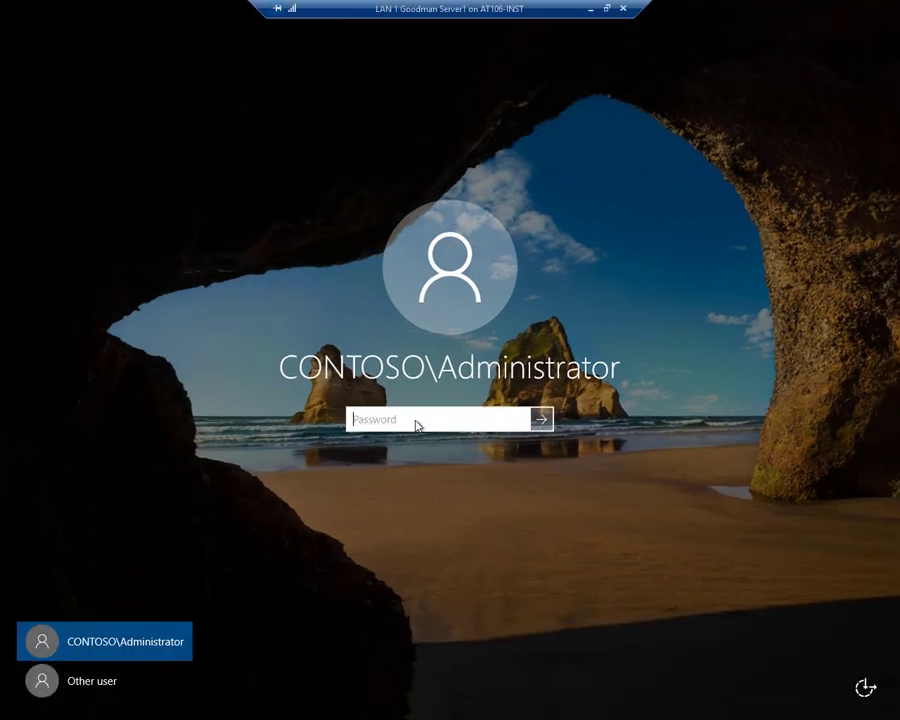
type("Pa55w.rd")
key("Return")
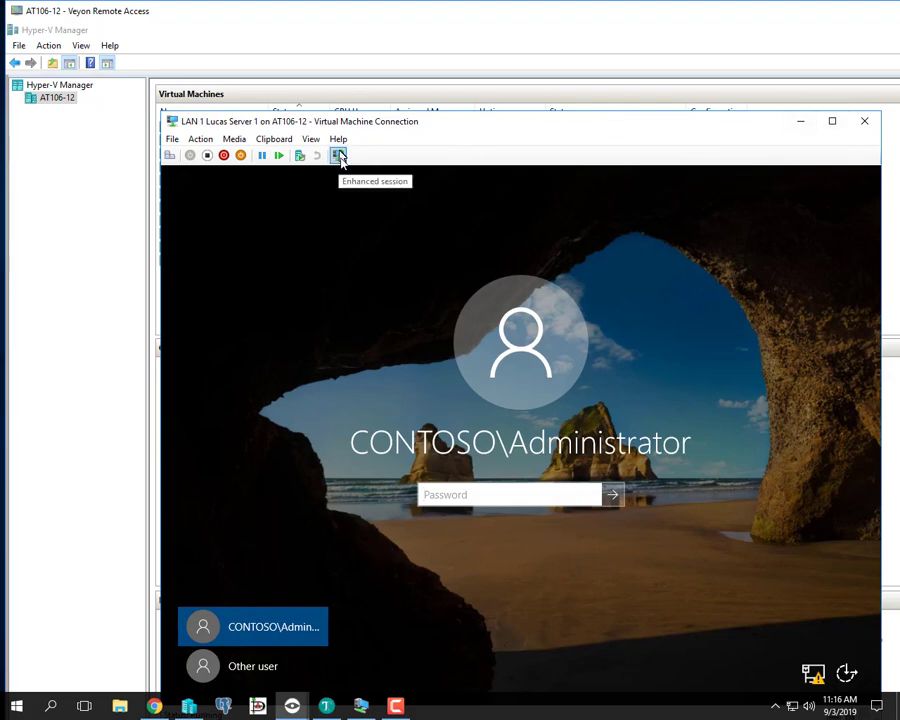
- Turn off enhanced session on the student's server VM connection so it runs in basic mode
left_click_drag(418, 127, 436, 158)
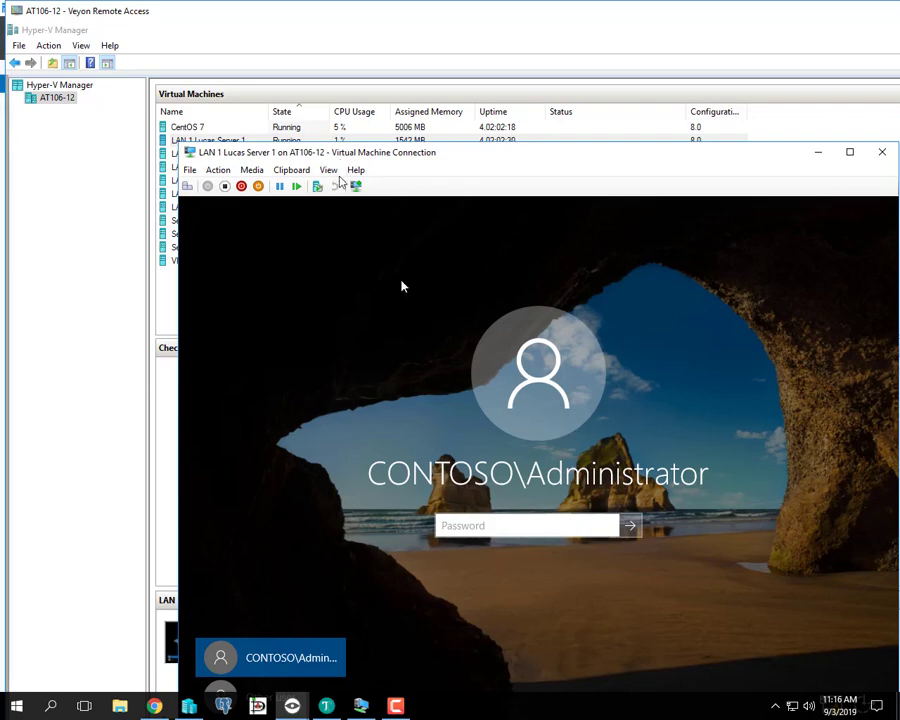
left_click(356, 187)
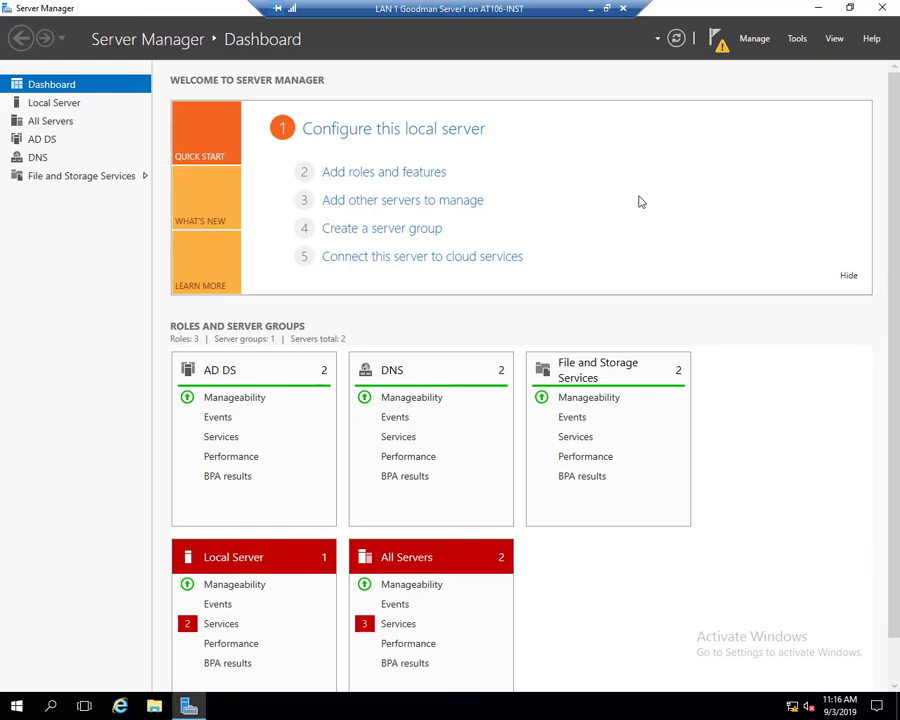
- Show Server Manager's All Servers page, then minimize the full-screen Server1 session
left_click(64, 124)
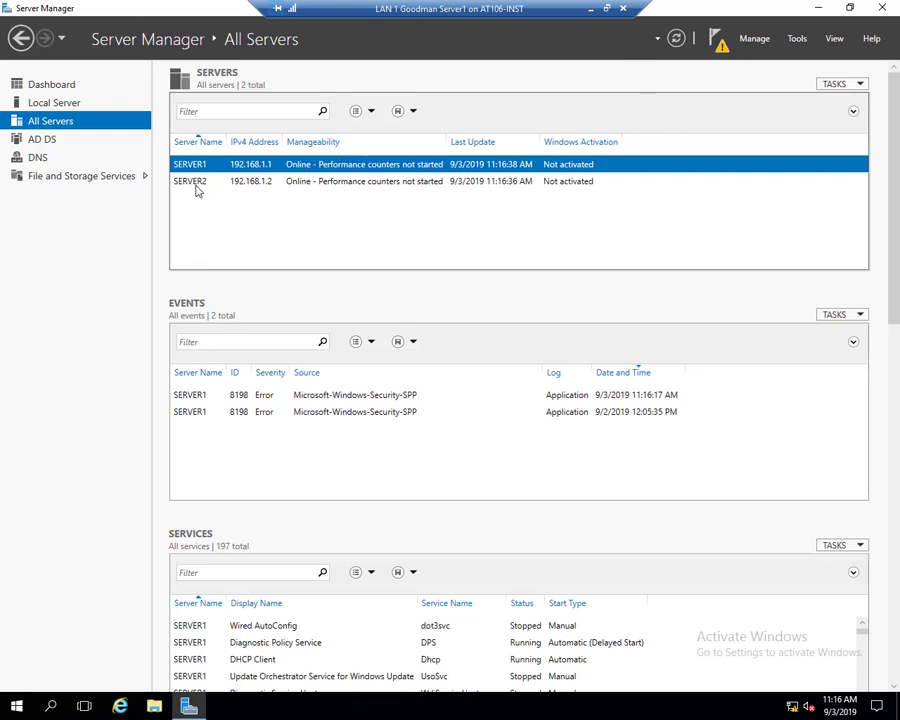
left_click(755, 40)
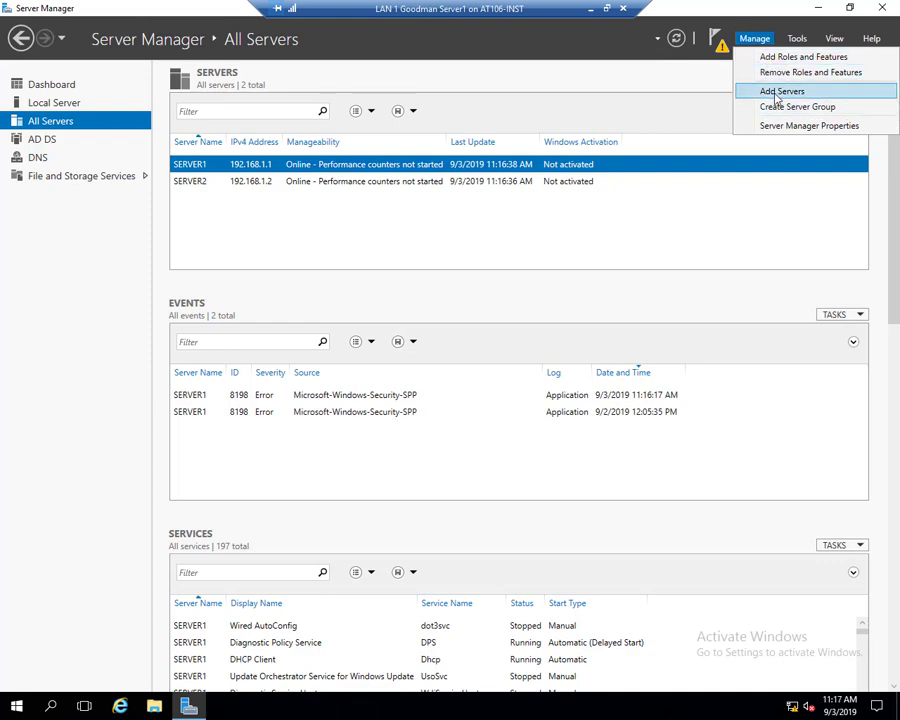
left_click(346, 211)
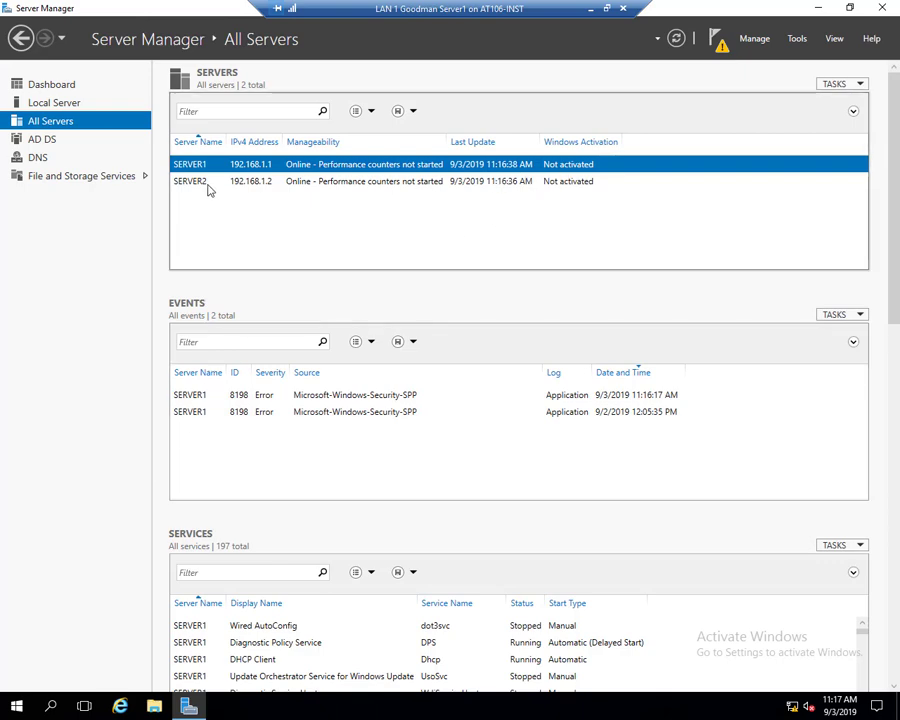
left_click(590, 10)
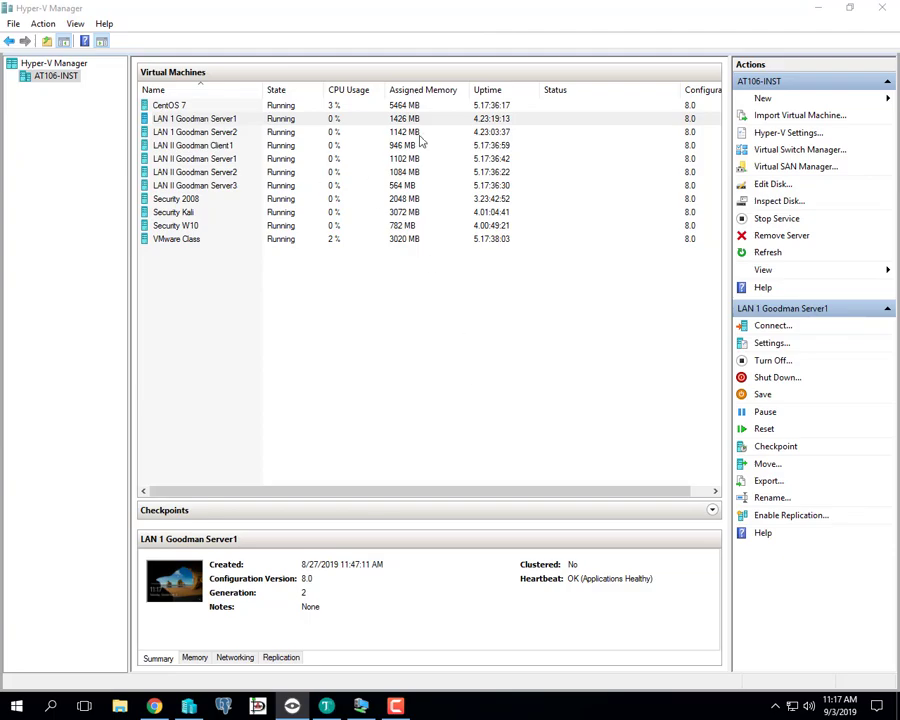
- Minimize Hyper-V Manager and open a resized File Explorer window
left_click(818, 7)
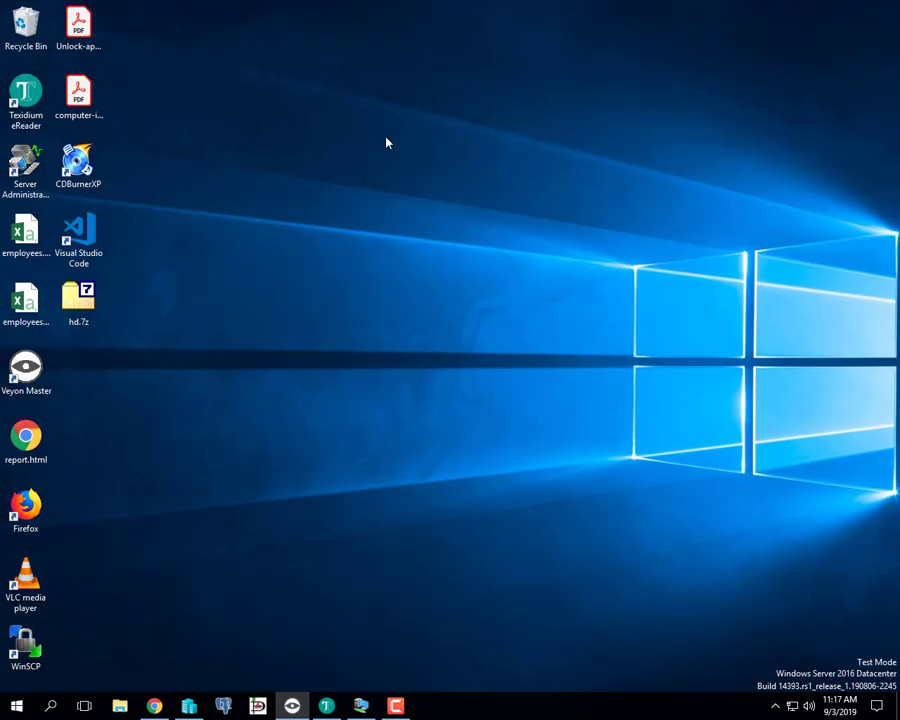
left_click(121, 706)
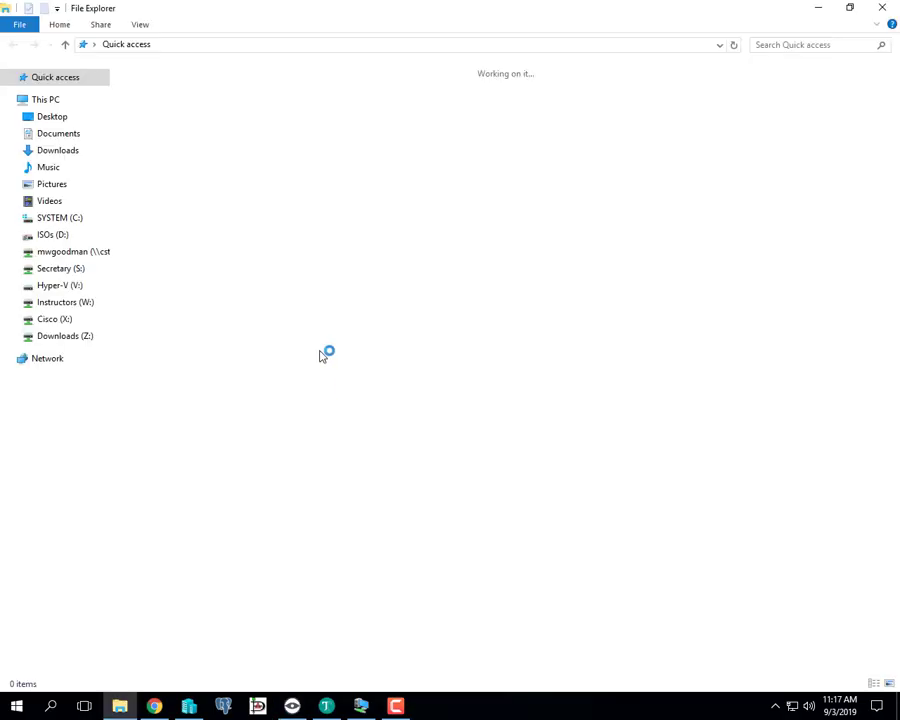
left_click(850, 8)
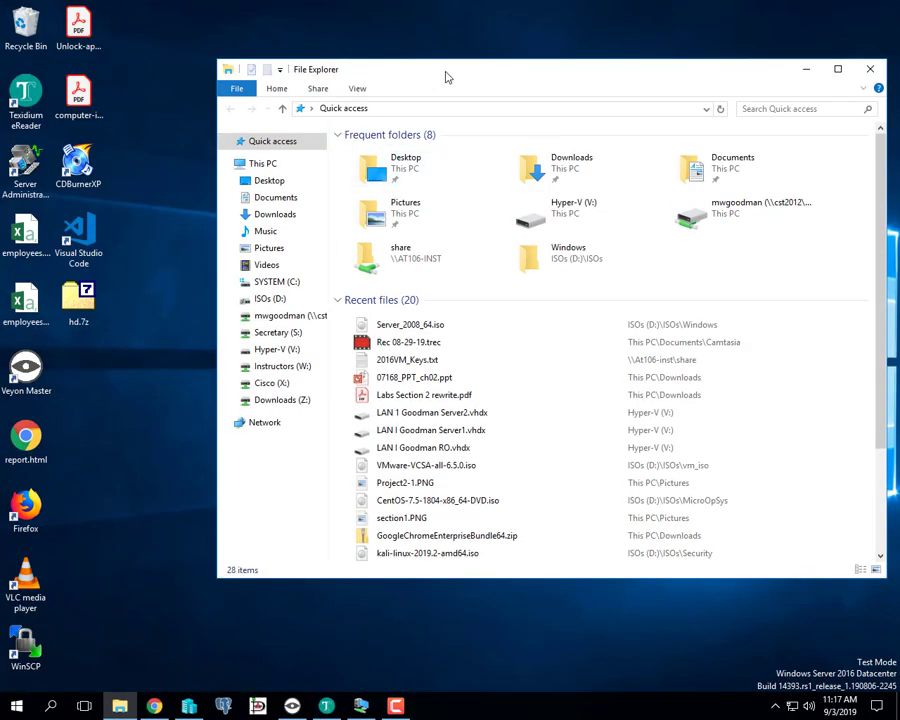
left_click_drag(446, 76, 370, 105)
- Browse to \\at106-inst, open the SHARE folder and select 2016VM_Keys.txt
left_click(377, 134)
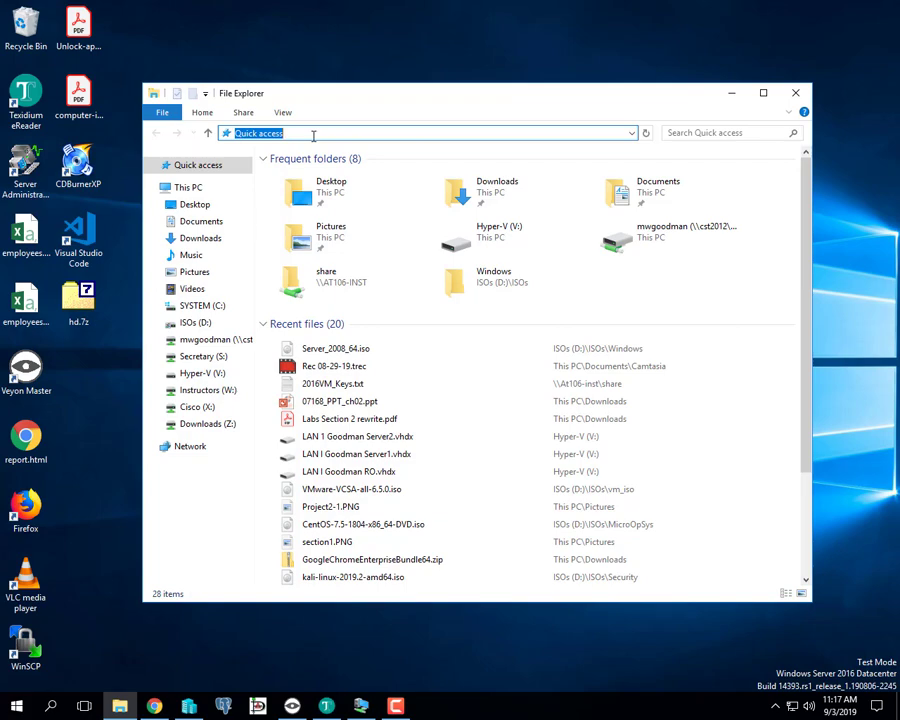
type("\\\\")
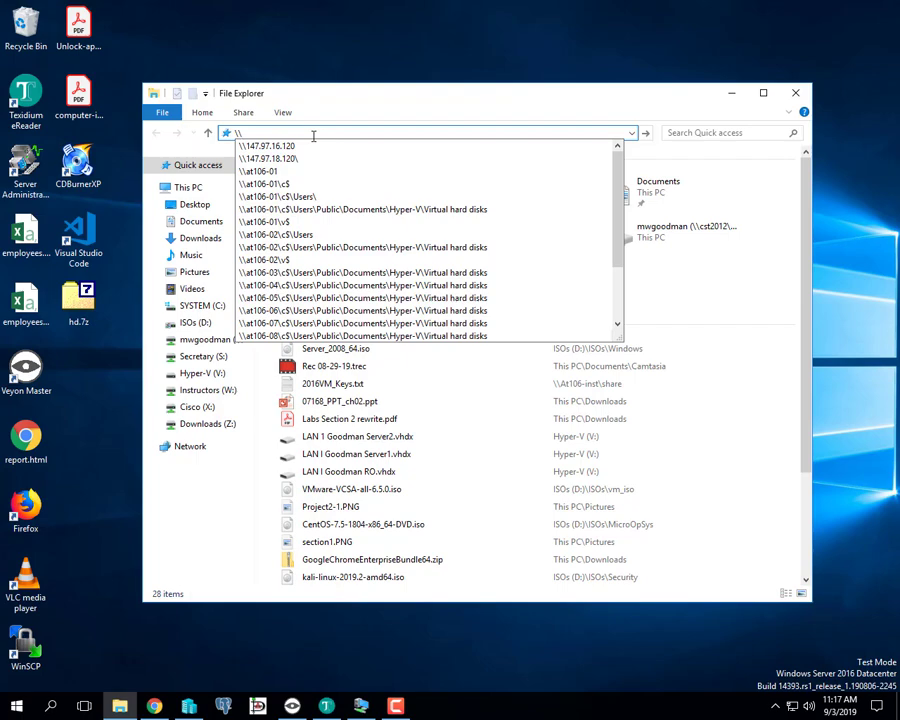
type("at106")
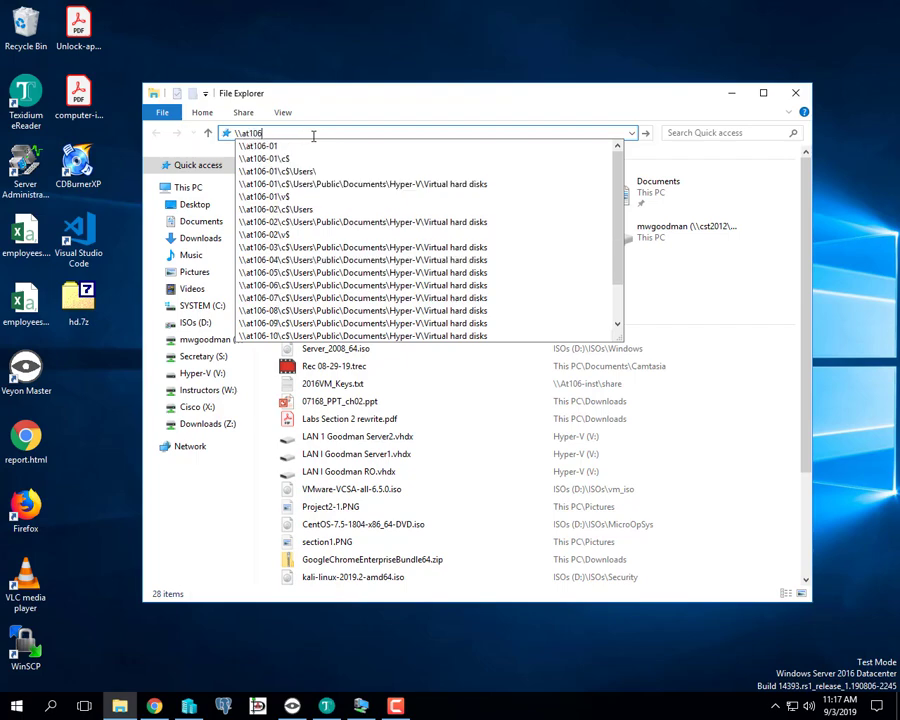
type("-inst")
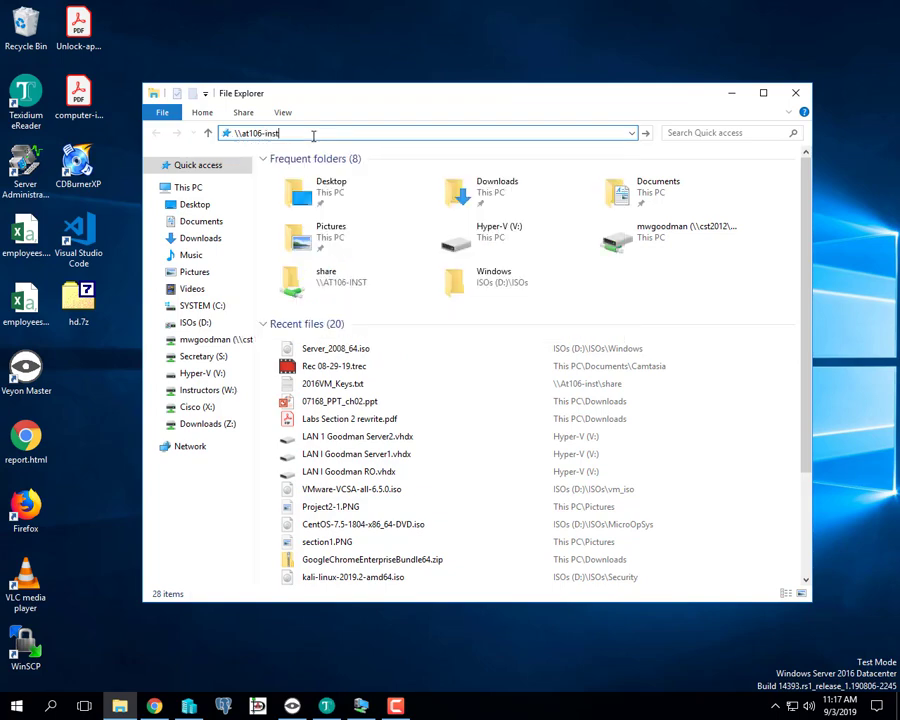
key("Return")
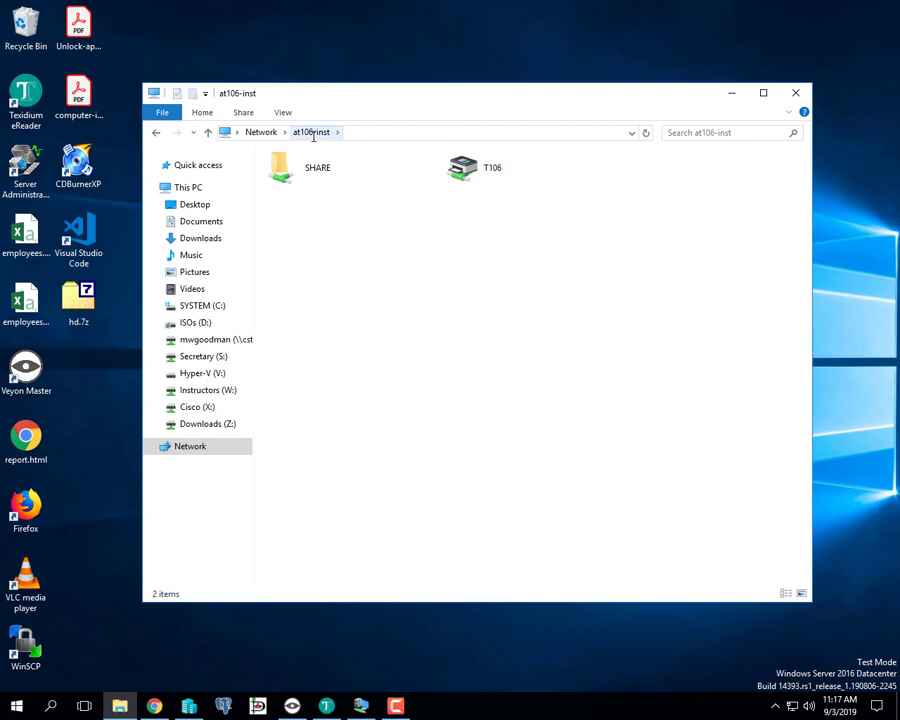
left_click(376, 132)
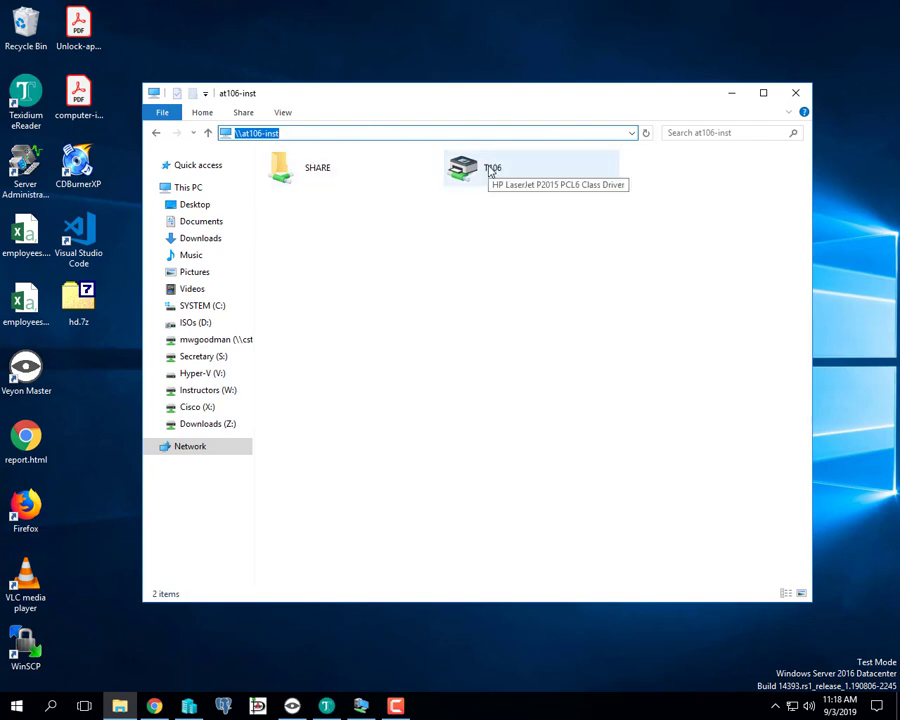
double_click(316, 171)
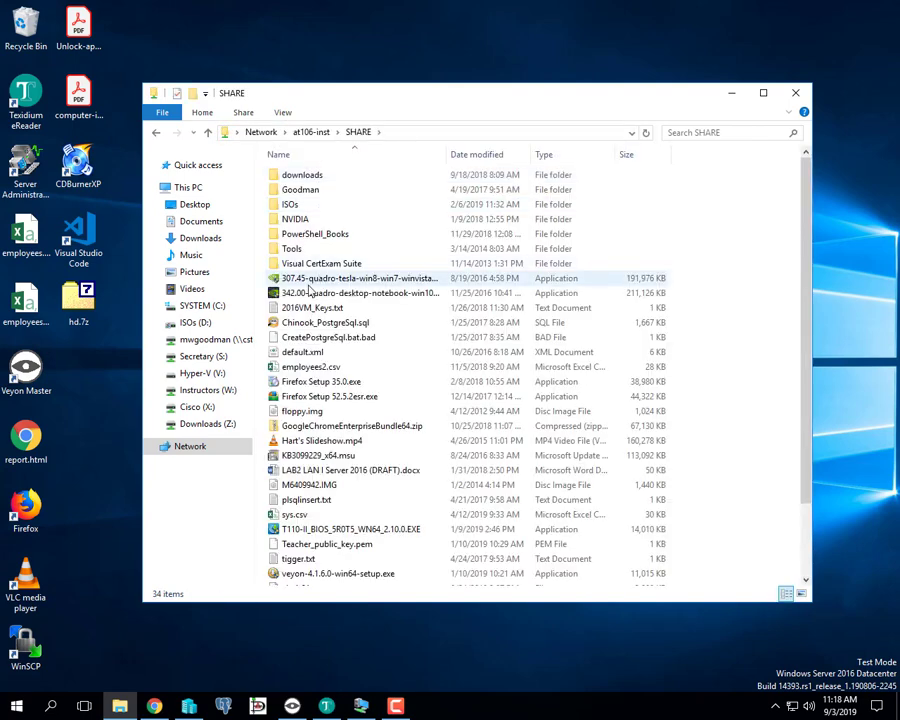
left_click(308, 311)
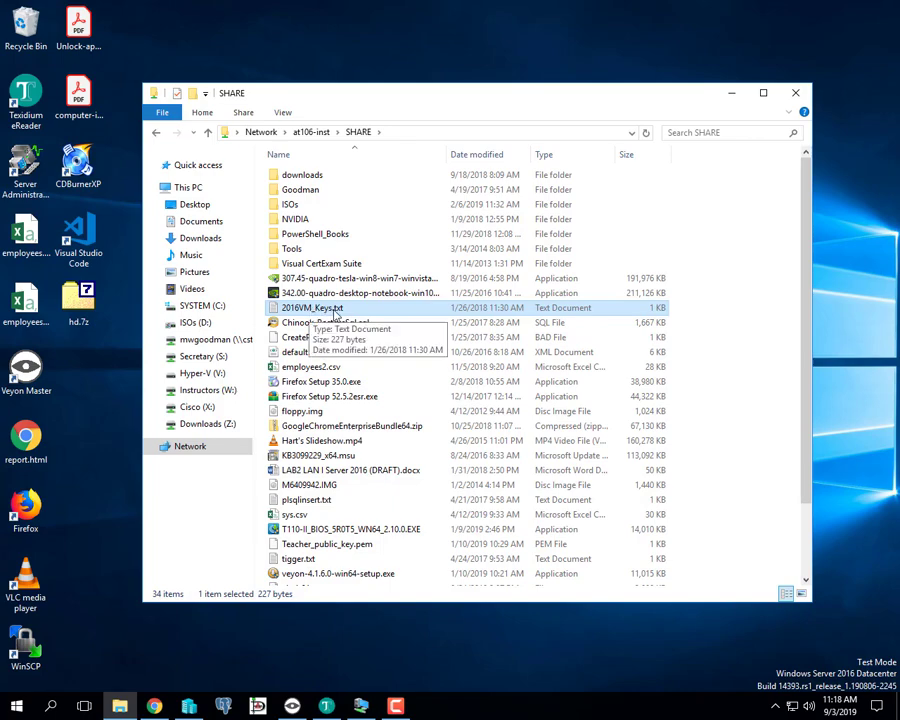
left_click(336, 312)
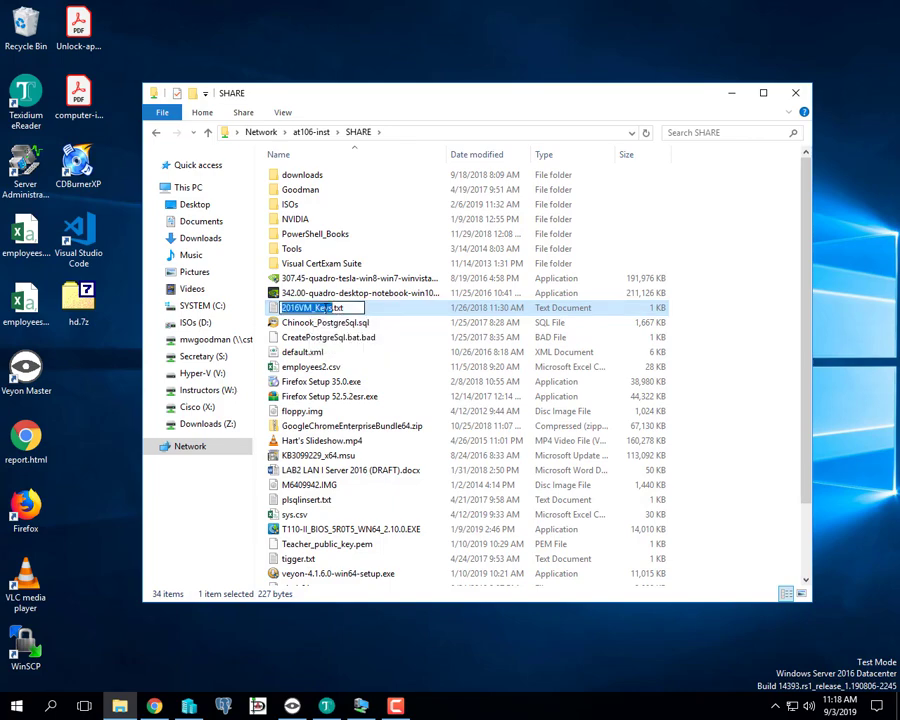
left_click(396, 353)
- Open 2016VM_Keys.txt in Notepad and copy the Standard edition slmgr.vbs /ipk command line
double_click(322, 308)
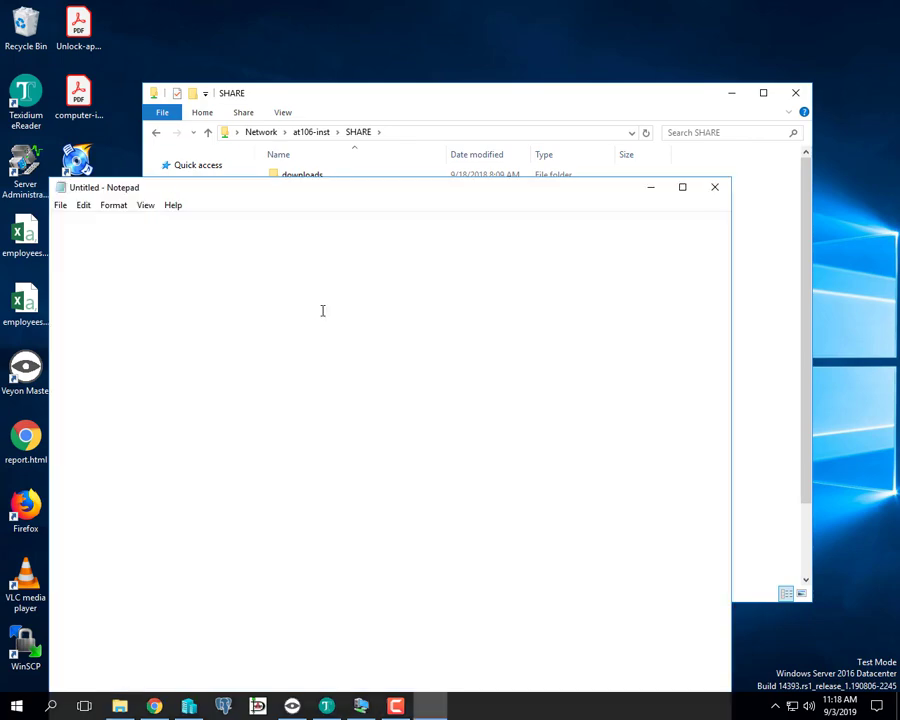
left_click_drag(284, 321, 705, 317)
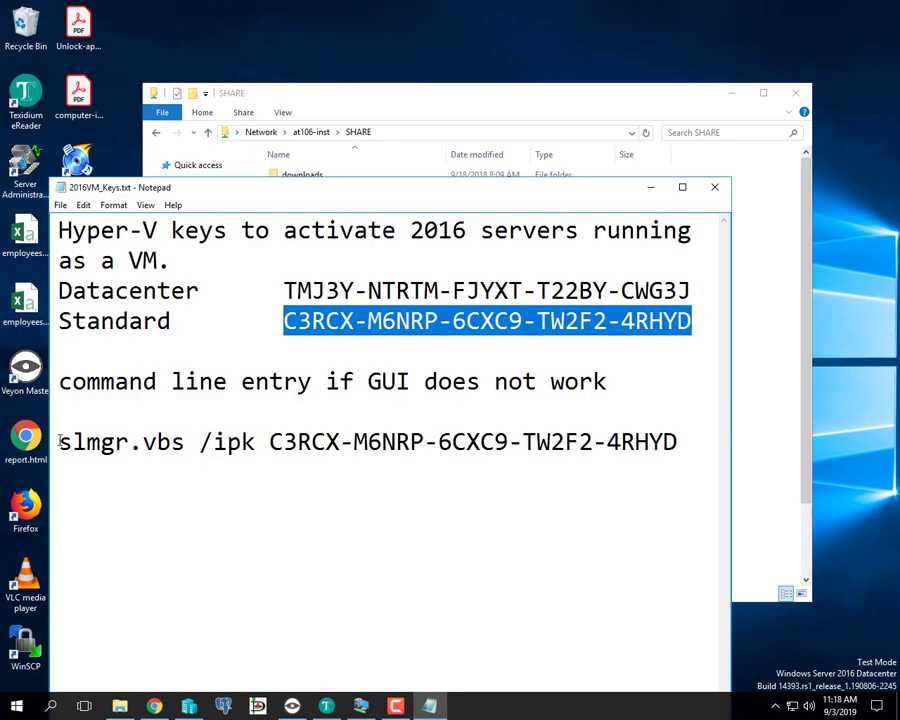
left_click_drag(59, 441, 701, 440)
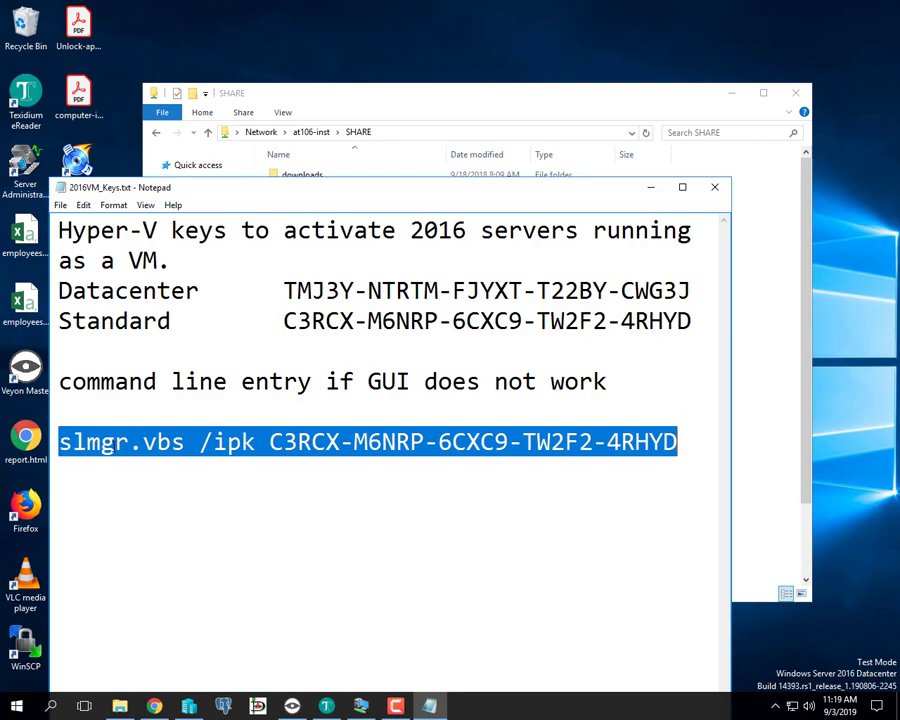
right_click(164, 446)
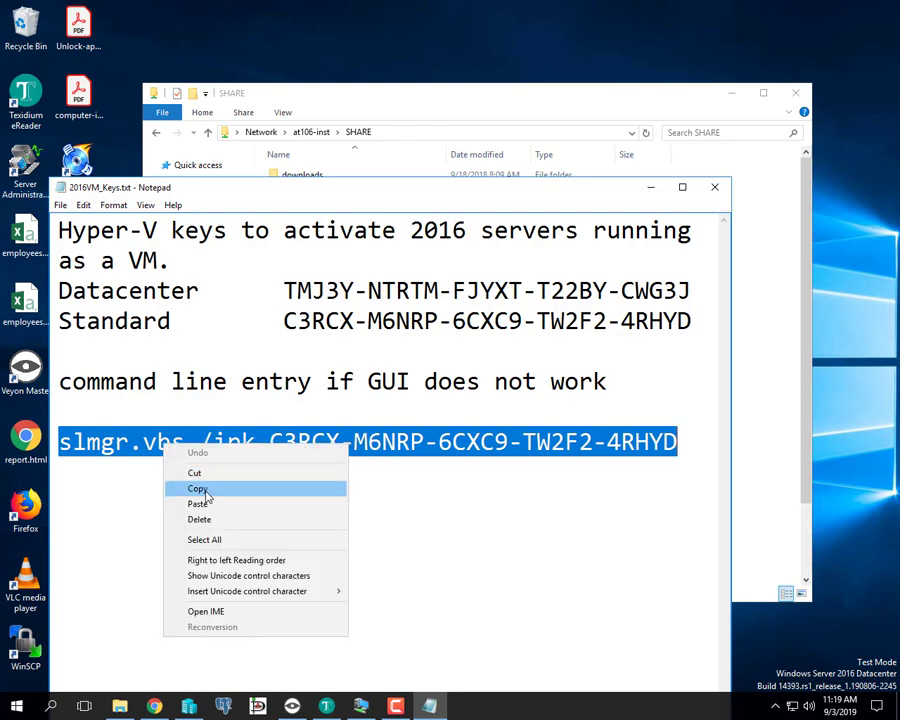
left_click(198, 489)
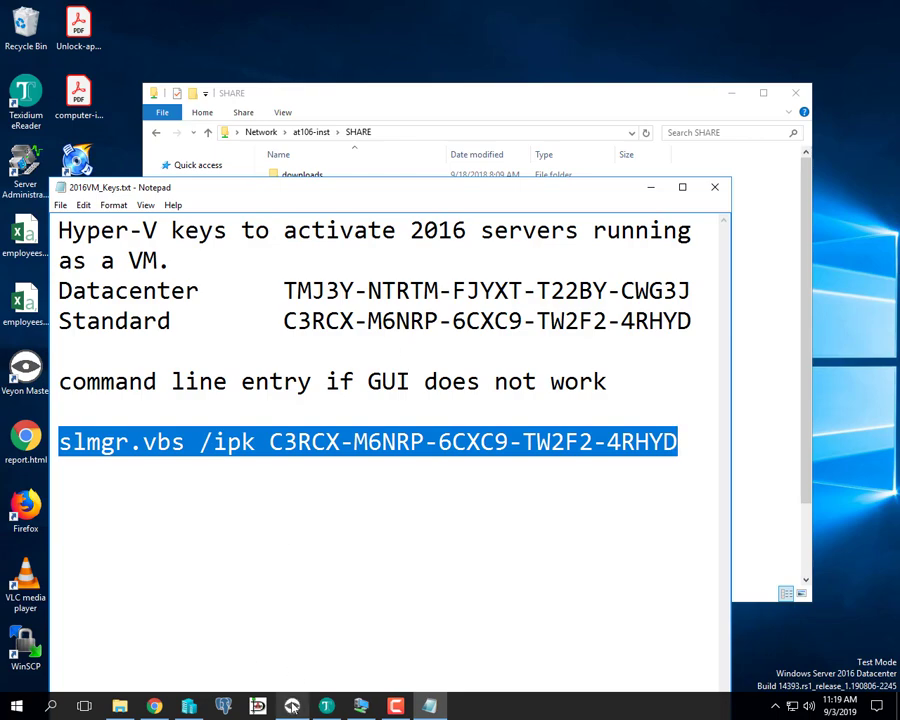
- Bring the Server1 VM window back full screen and open SERVER1's context menu under All Servers
mouse_move(360, 706)
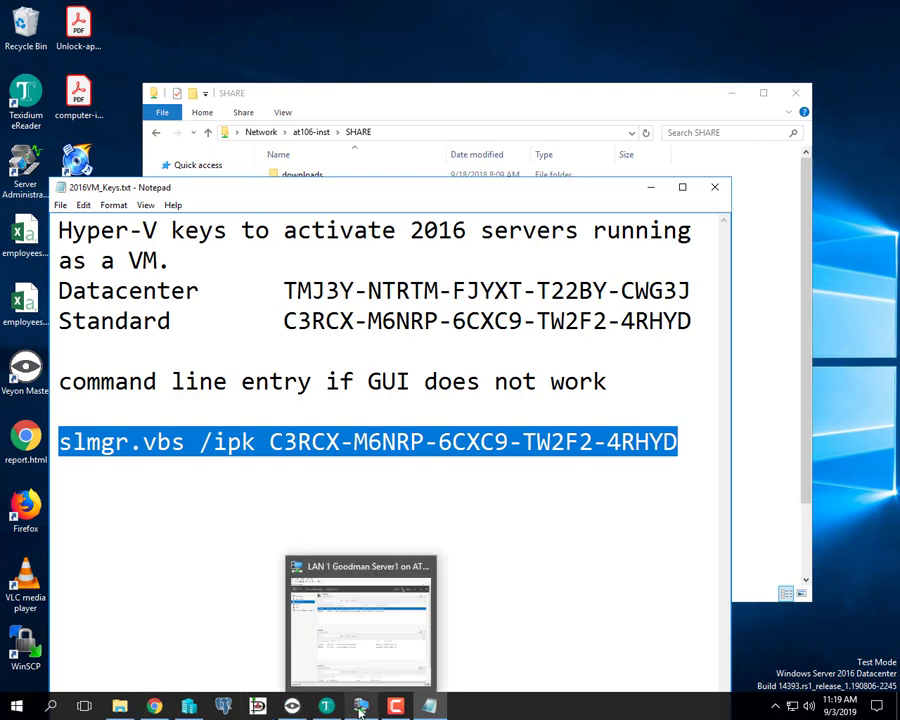
left_click(356, 638)
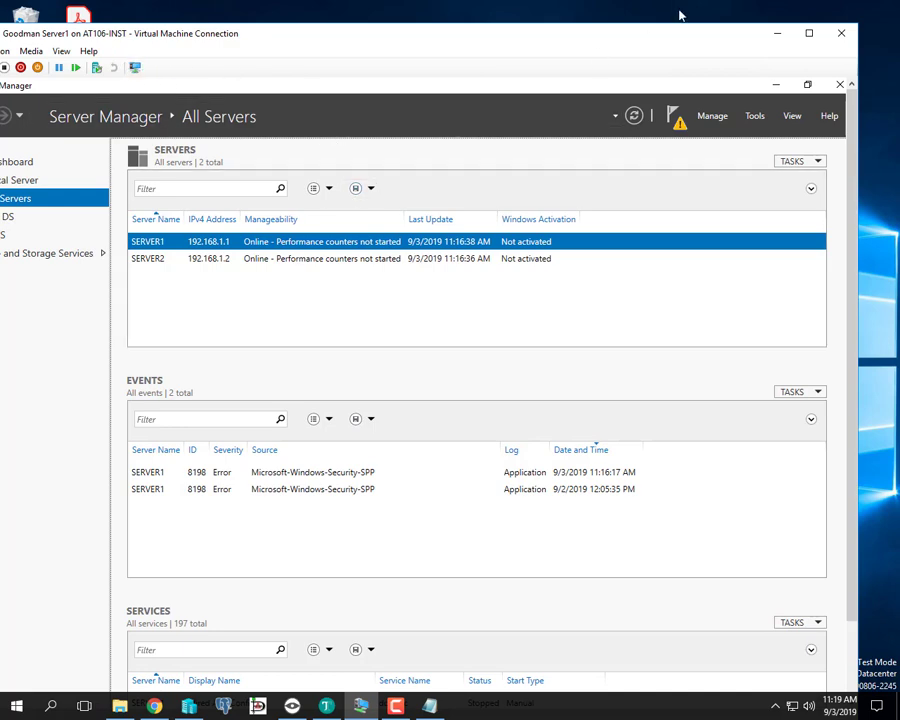
left_click_drag(560, 37, 605, 18)
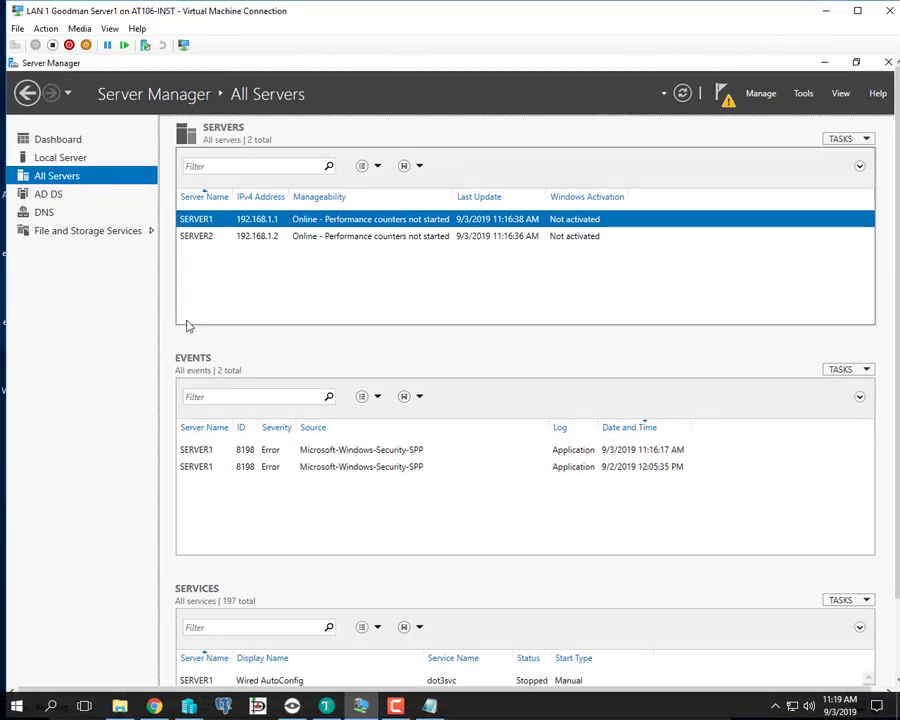
right_click(200, 226)
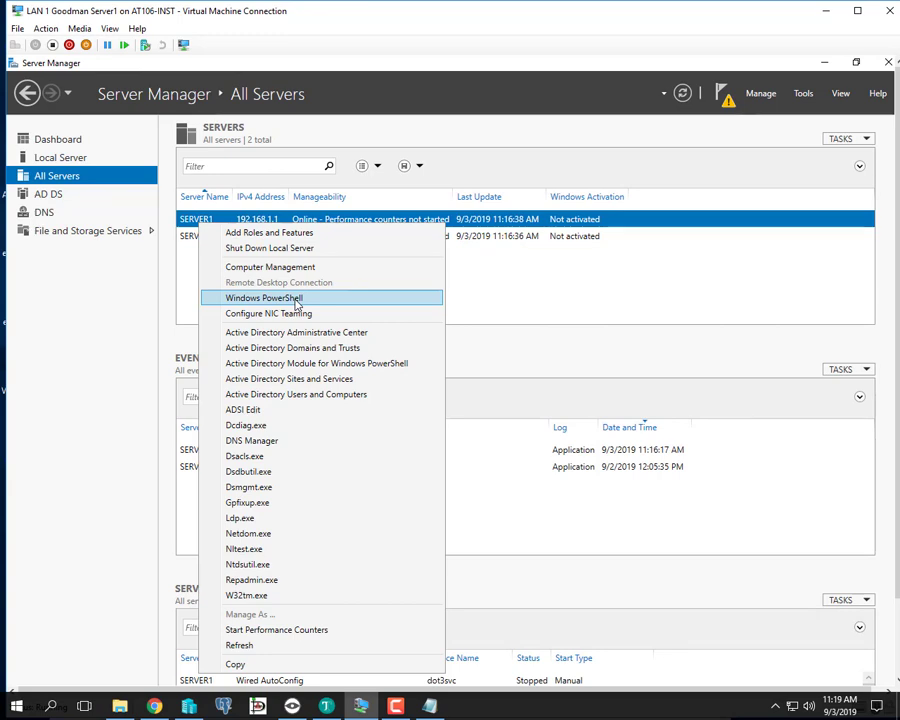
- Run the pasted slmgr.vbs /ipk Standard key command in PowerShell on SERVER1, then close the confirmation and console
left_click(296, 300)
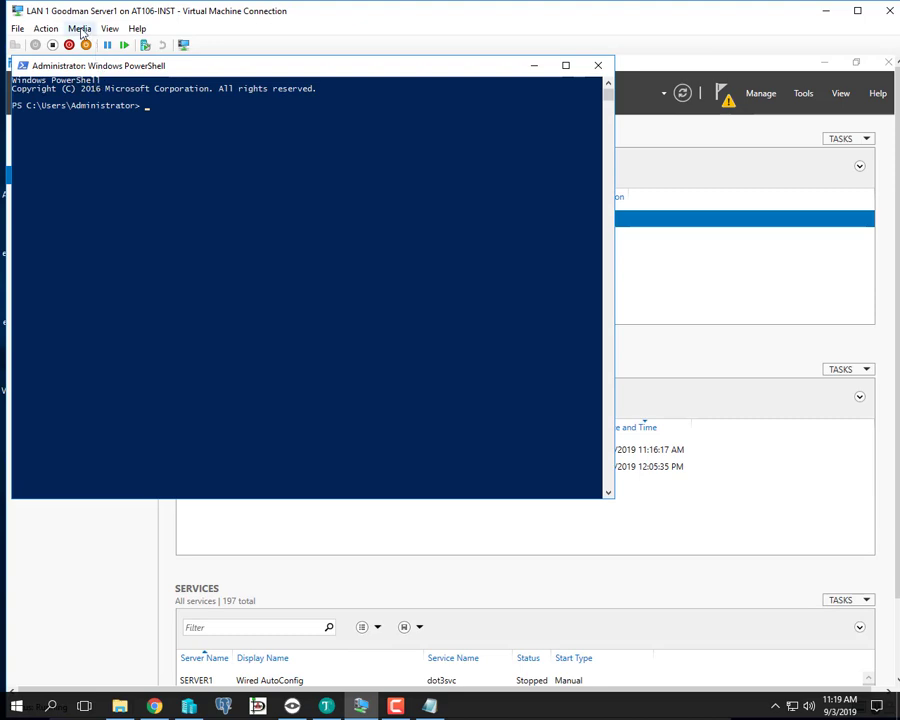
left_click(80, 29)
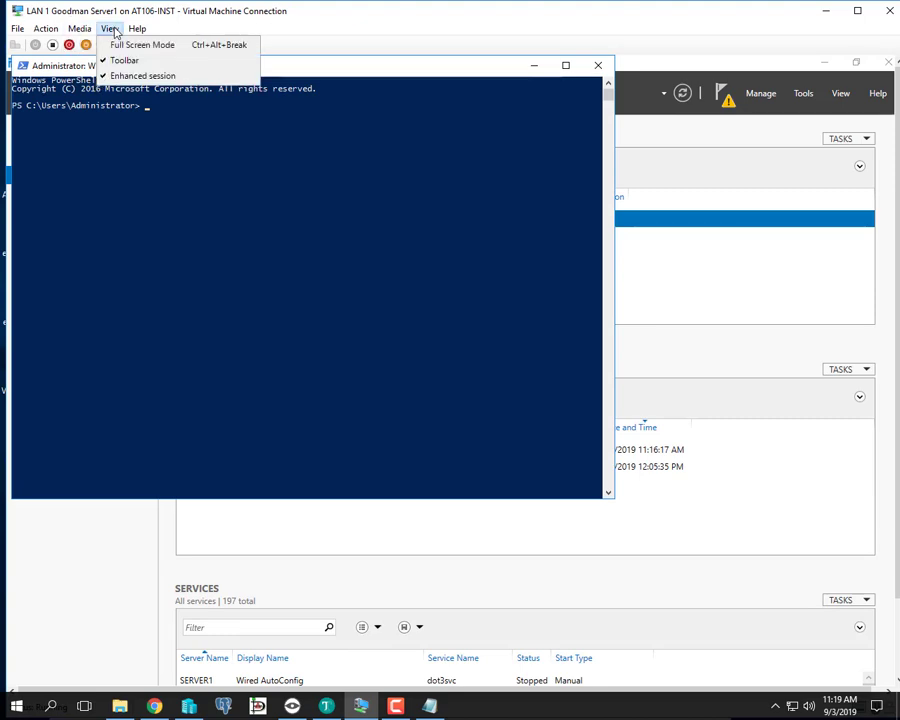
mouse_move(50, 31)
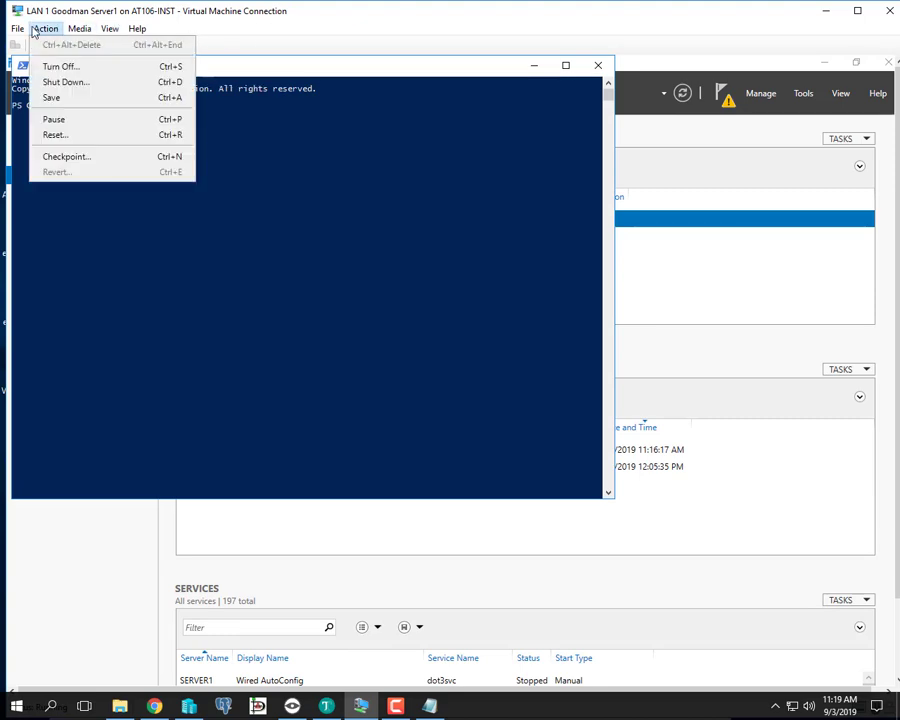
left_click(278, 30)
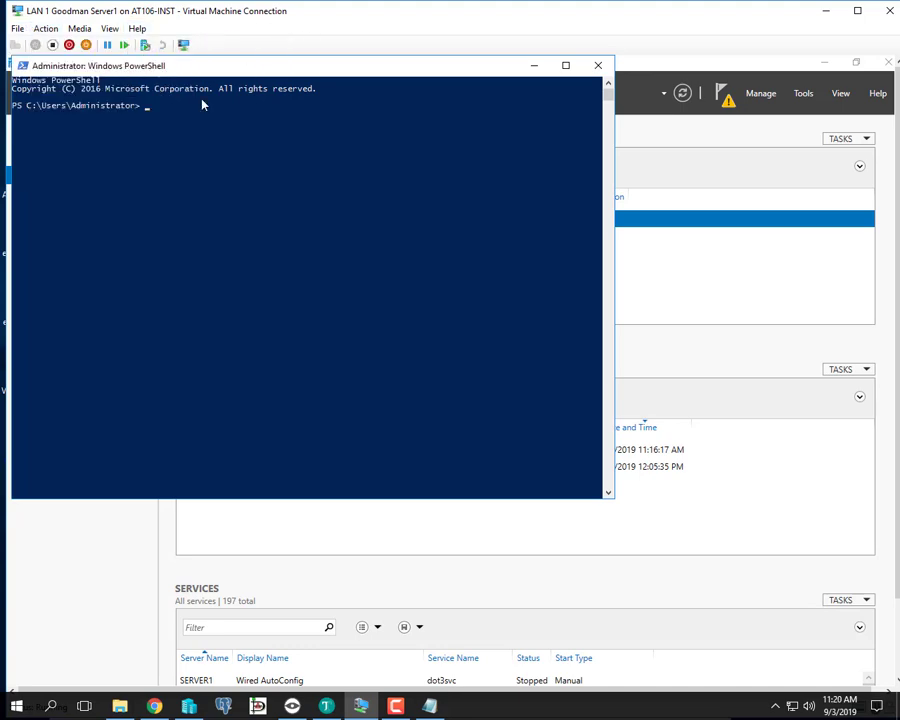
right_click(197, 143)
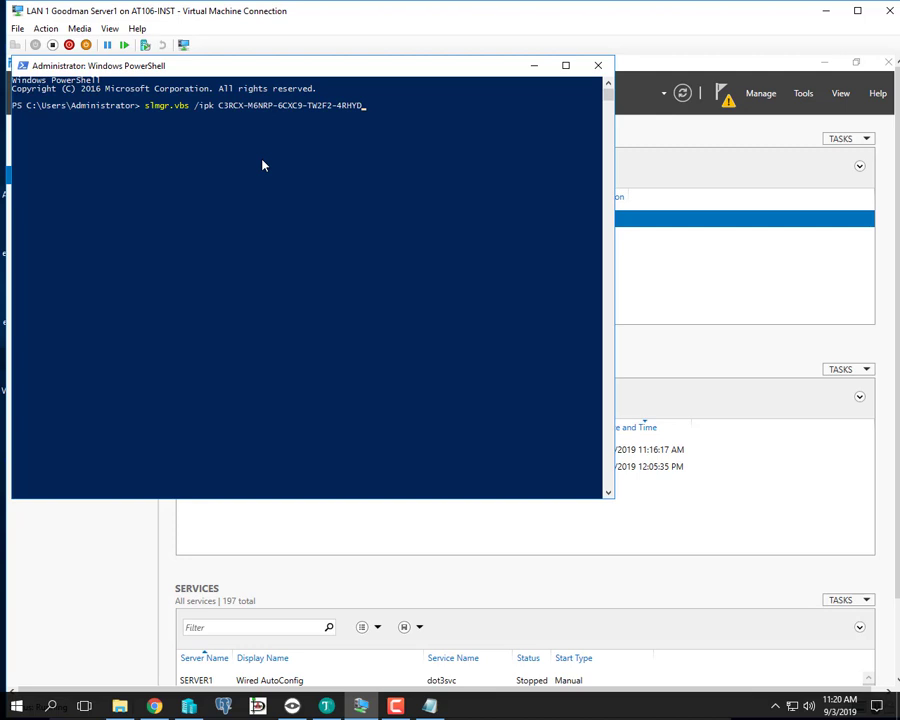
key("Return")
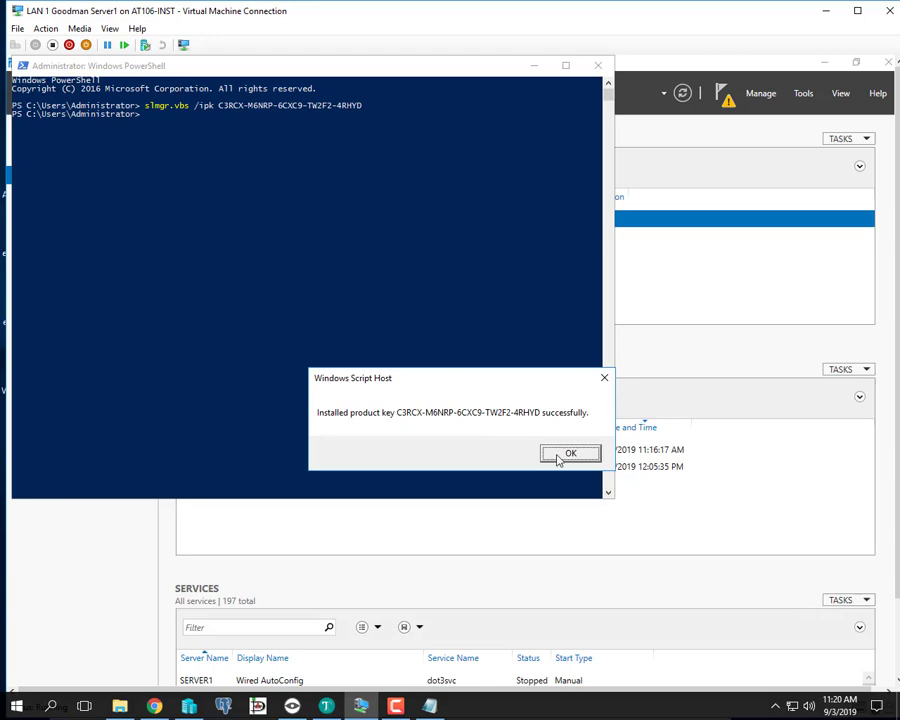
left_click(555, 457)
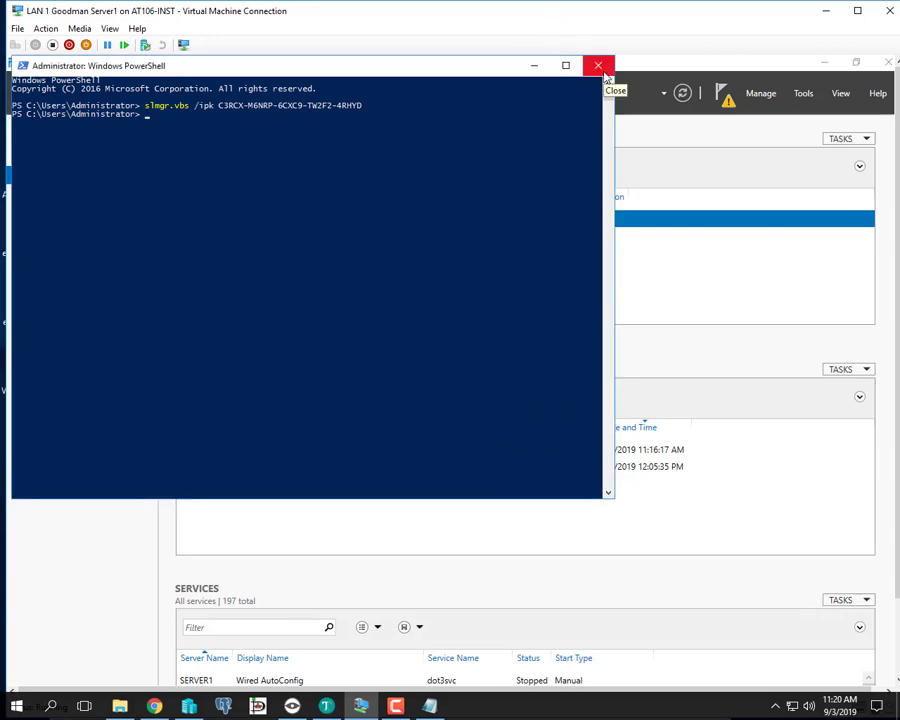
left_click(598, 66)
- Open PowerShell on SERVER2 and run the pasted slmgr.vbs /ipk Standard key command
left_click(207, 240)
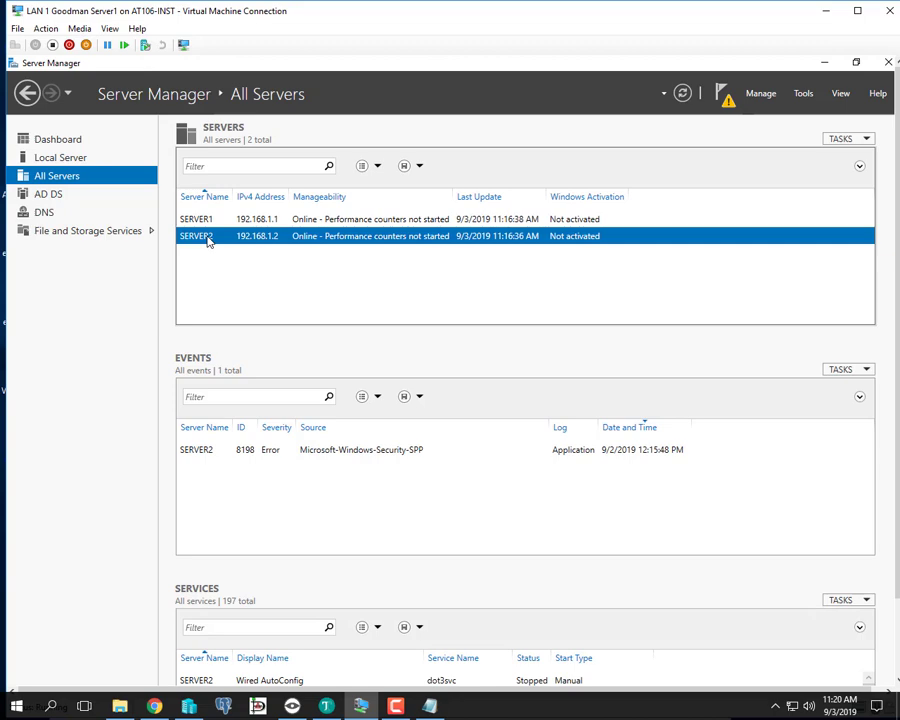
right_click(207, 240)
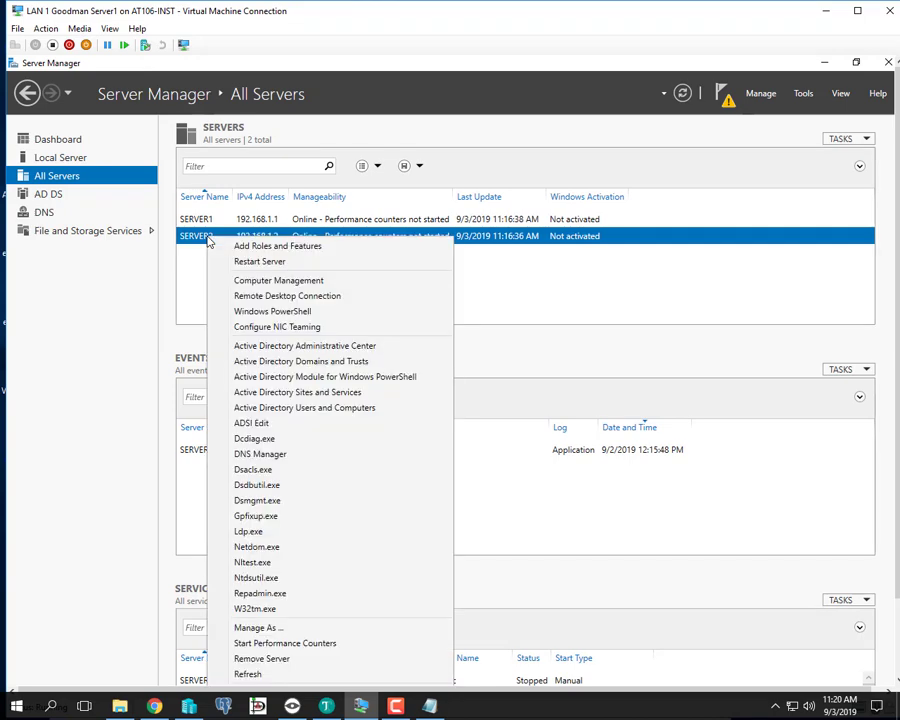
left_click(293, 318)
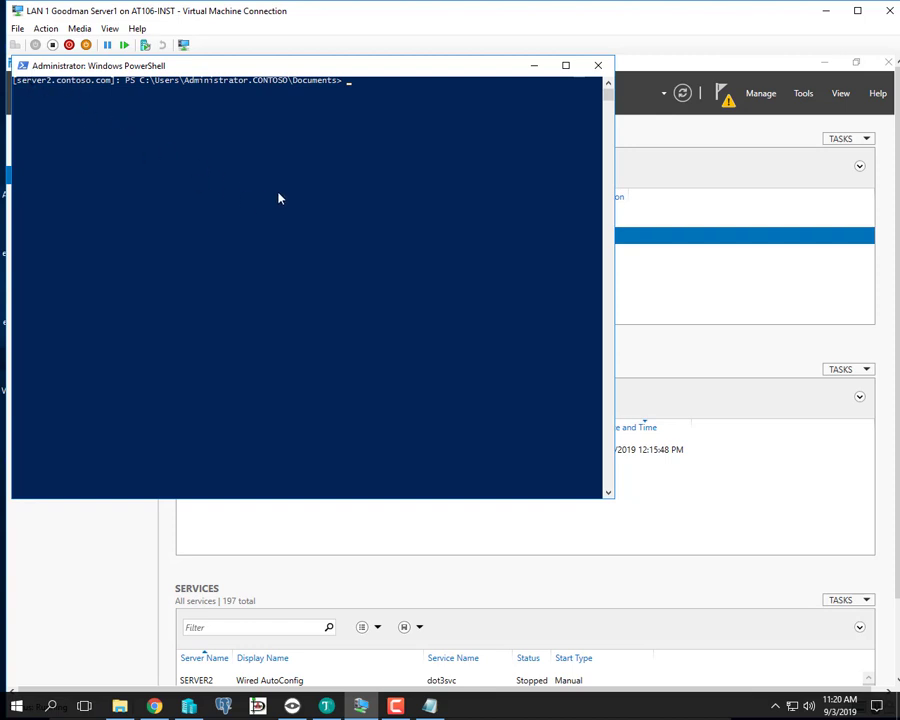
right_click(356, 259)
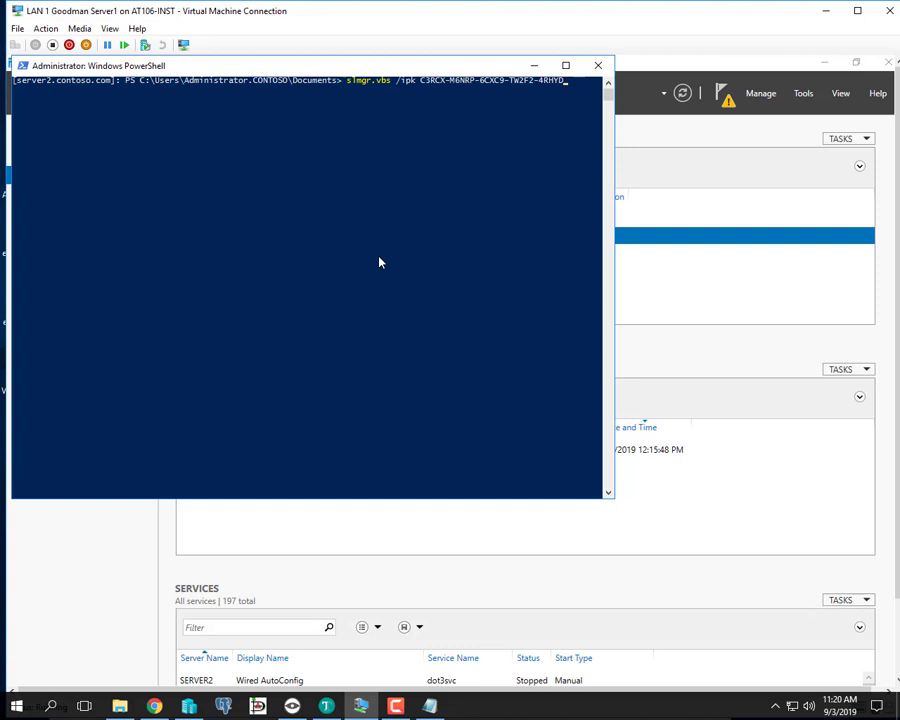
key("Return")
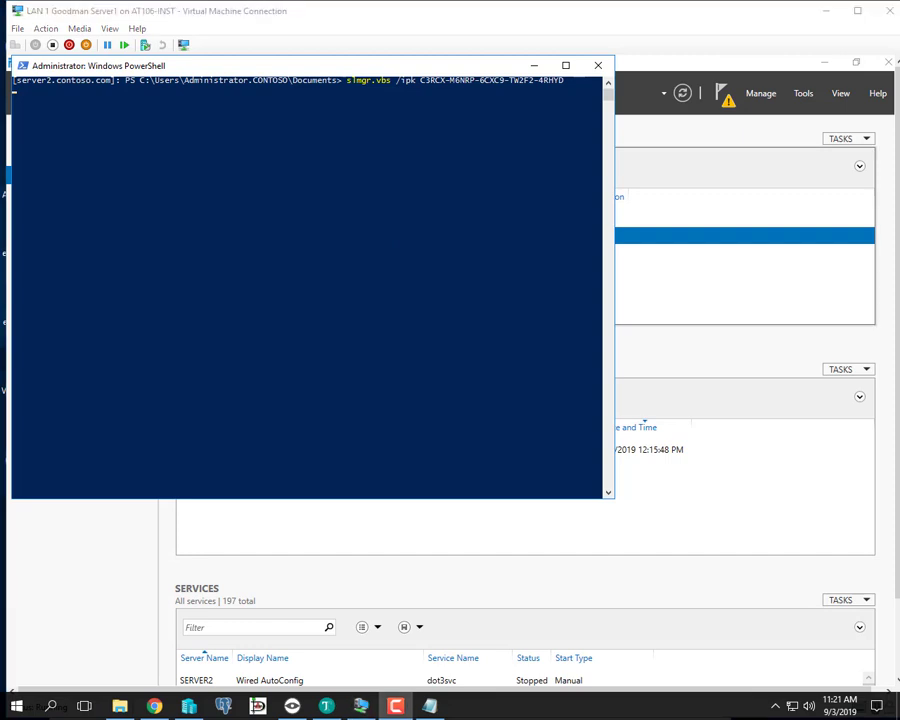
left_click(347, 271)
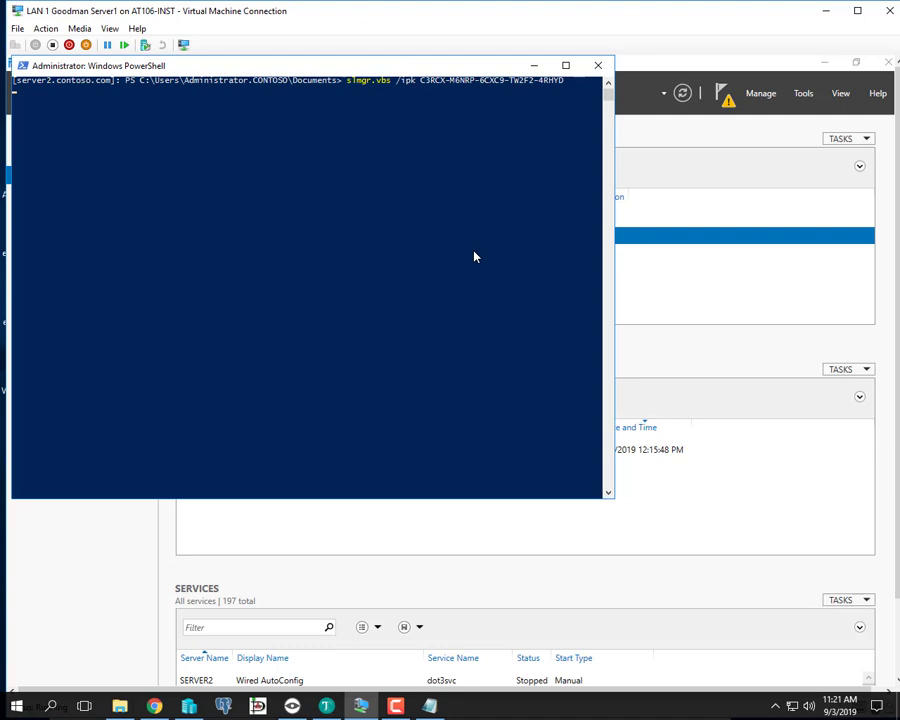
- Close PowerShell, refresh All Servers twice, and clear the notifications and Refresh failed banner
left_click(598, 65)
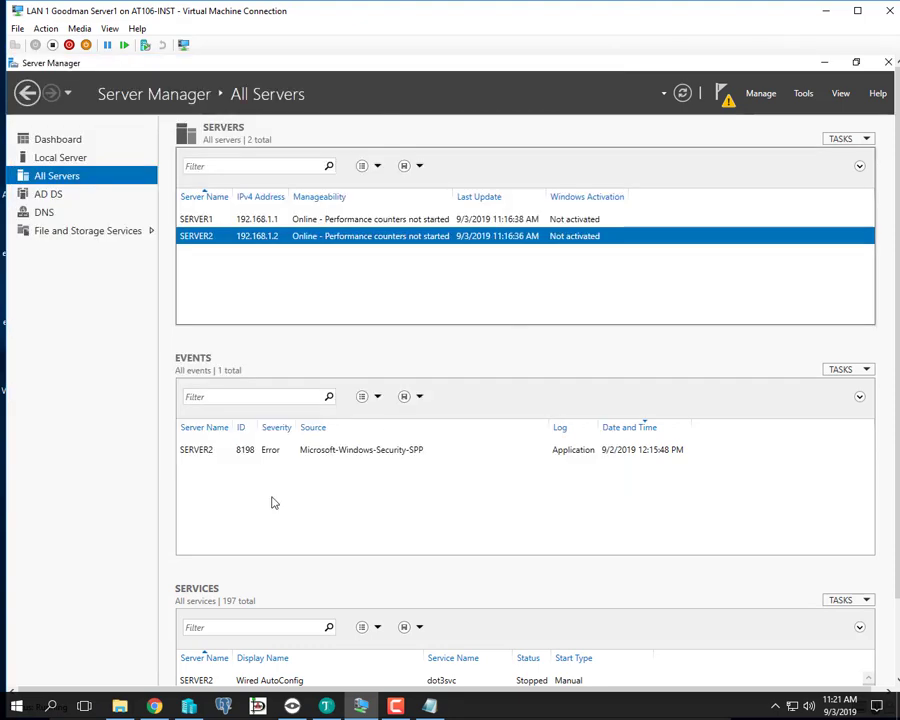
left_click(682, 93)
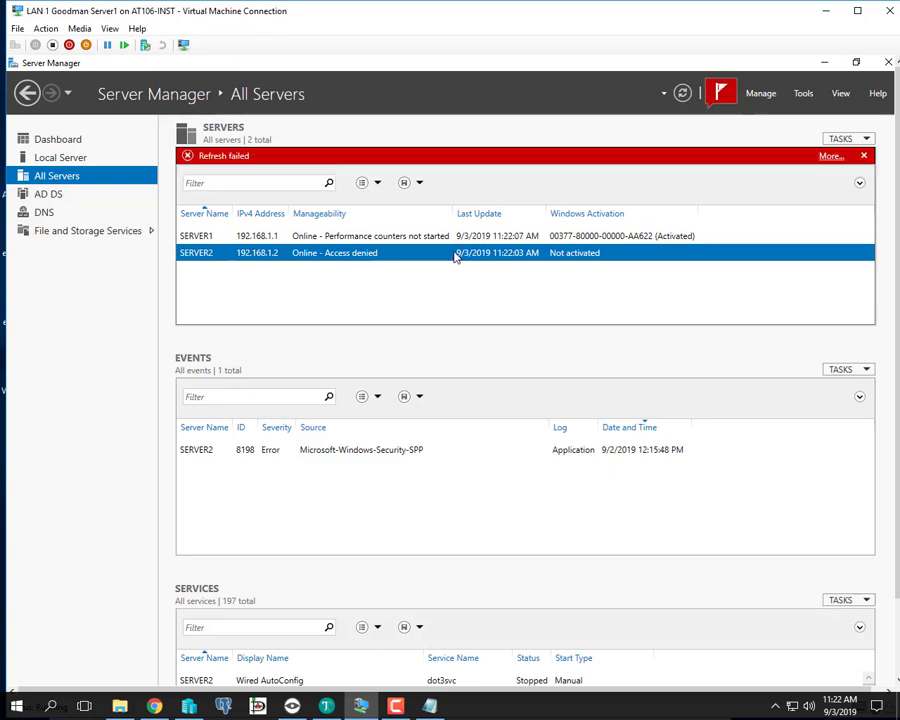
left_click(686, 99)
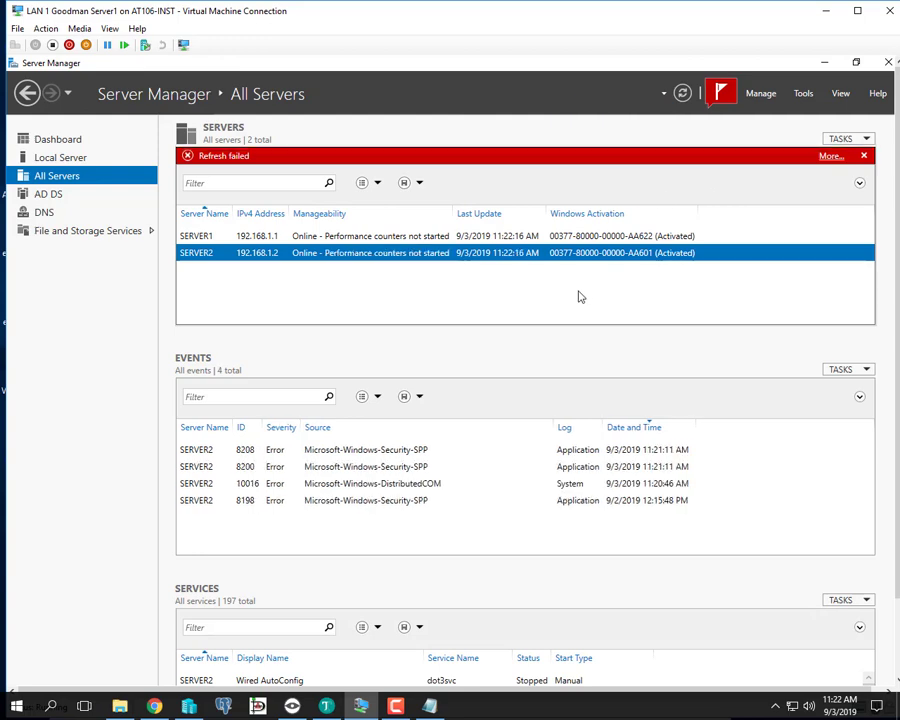
left_click(720, 95)
left_click(724, 125)
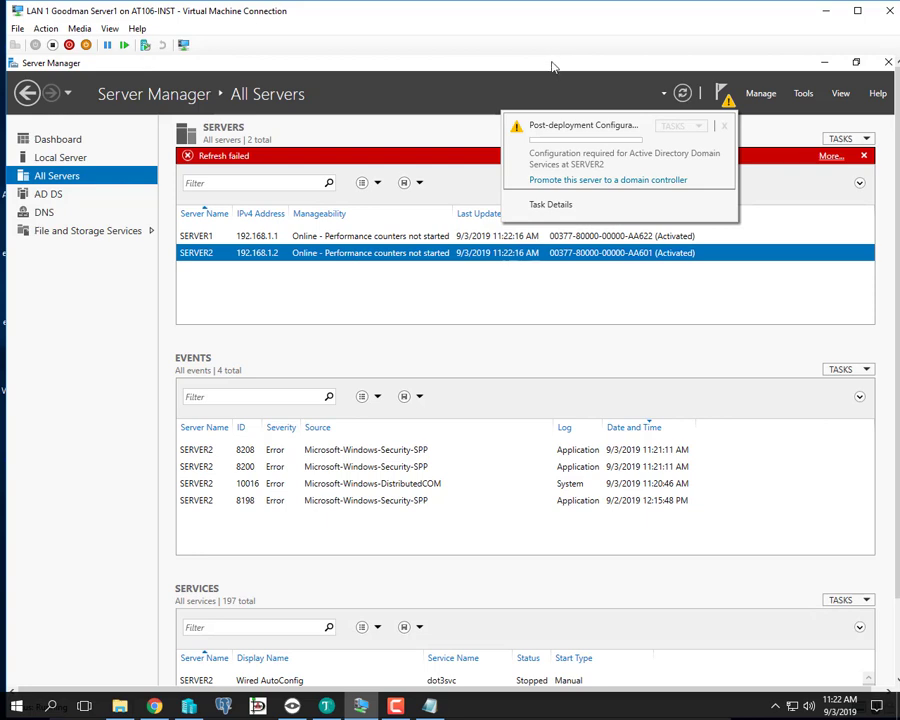
left_click(570, 88)
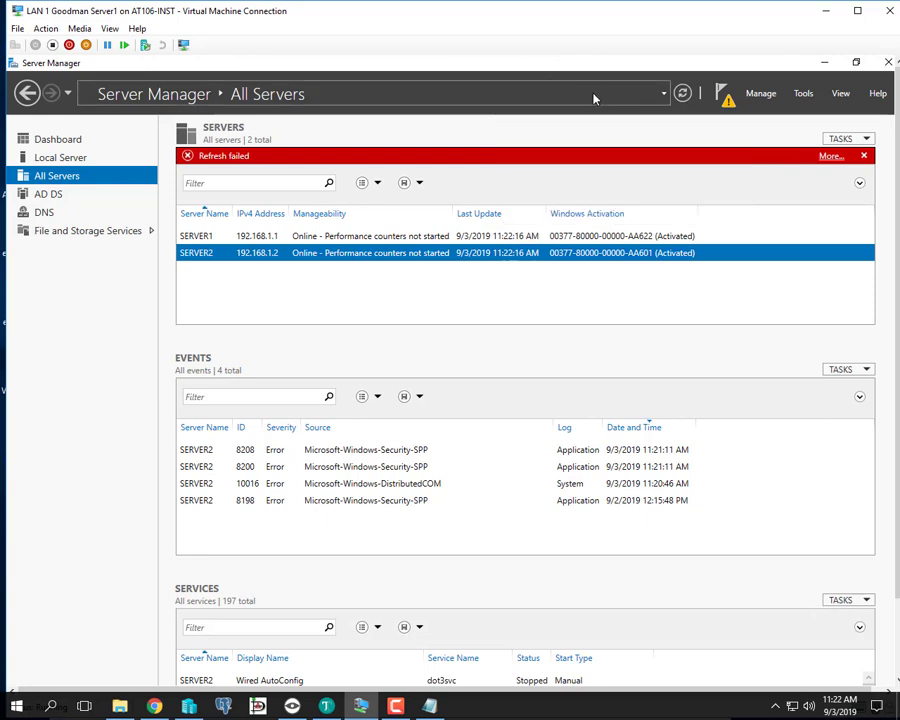
left_click(864, 155)
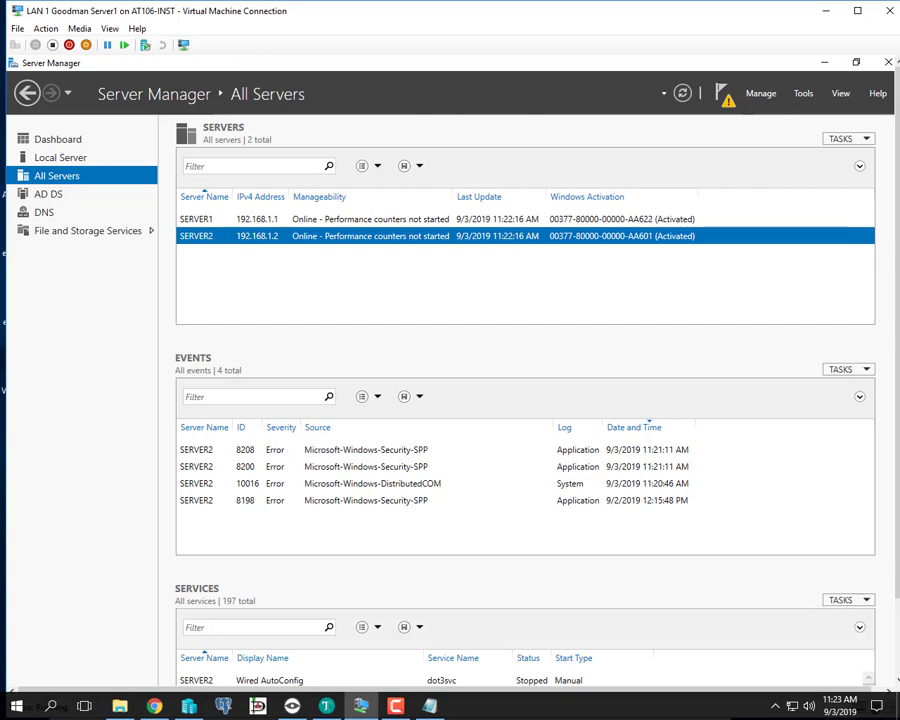
- In Veyon, refresh the student computer's server list to confirm SERVER1 and SERVER2 are activated, then return to the VM
key("alt+Tab")
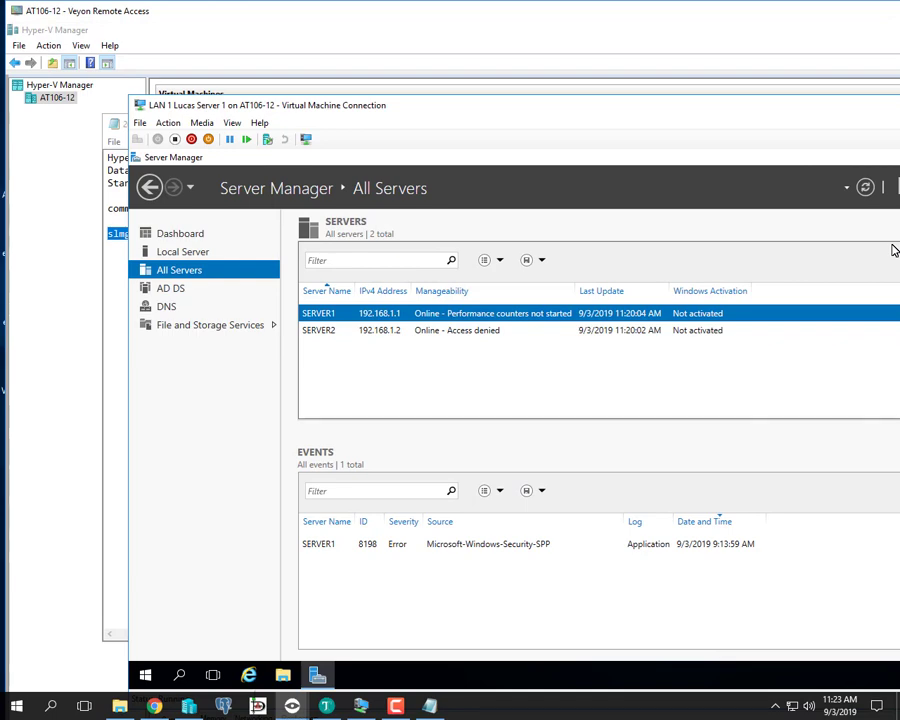
left_click(865, 187)
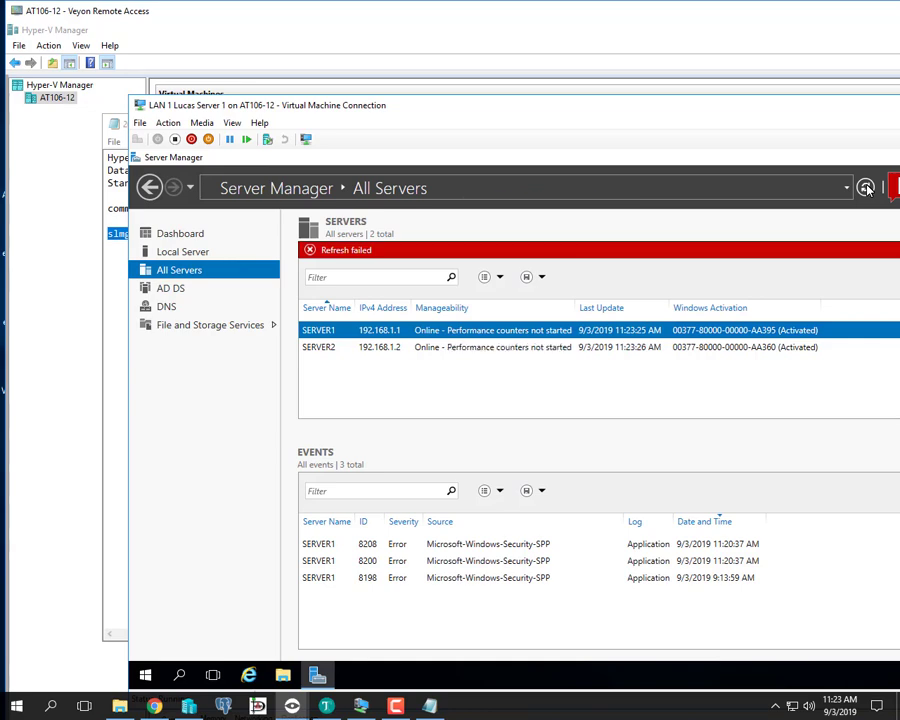
left_click(899, 11)
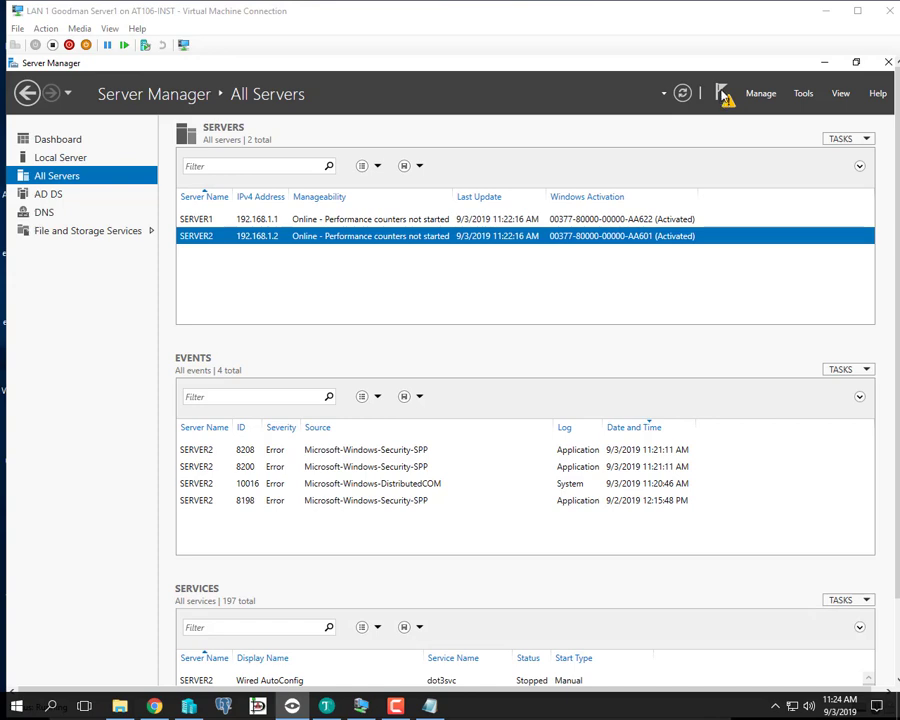
- From the notifications flag, choose to promote SERVER2 to a domain controller
left_click(724, 94)
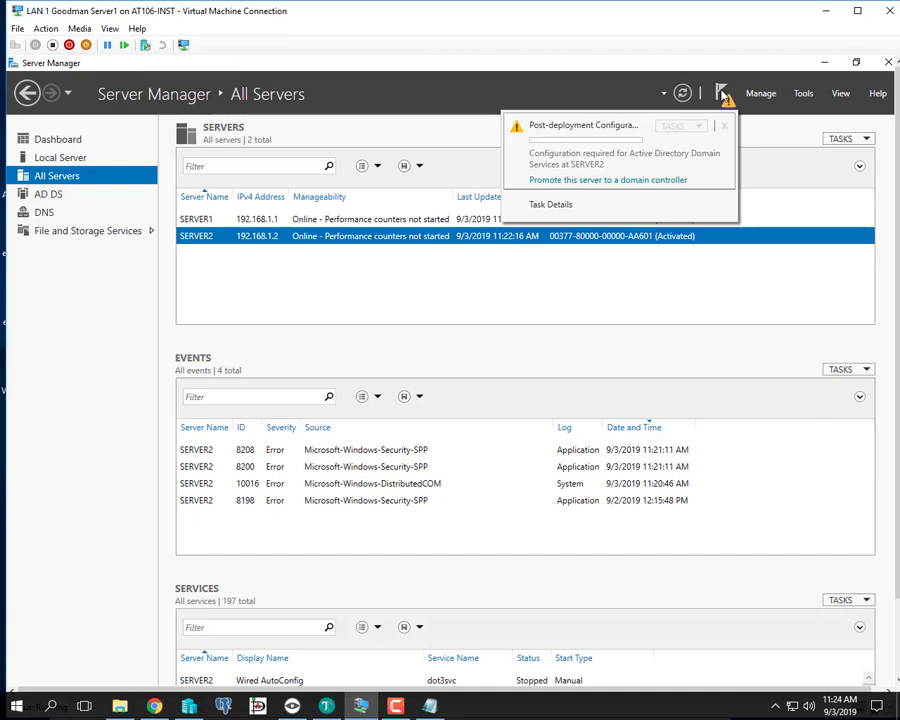
left_click(633, 187)
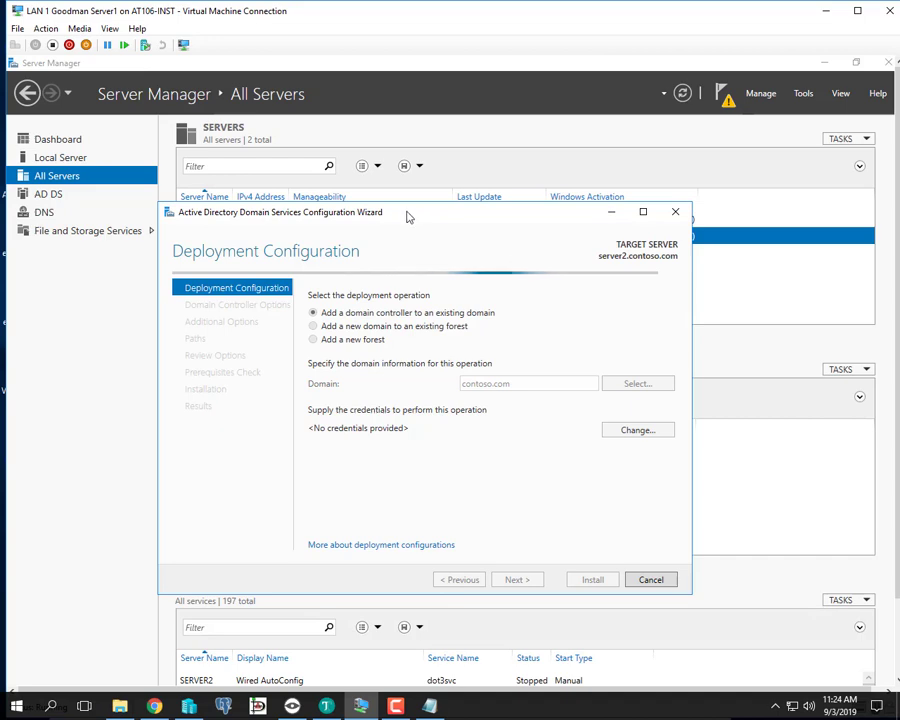
left_click_drag(407, 216, 407, 188)
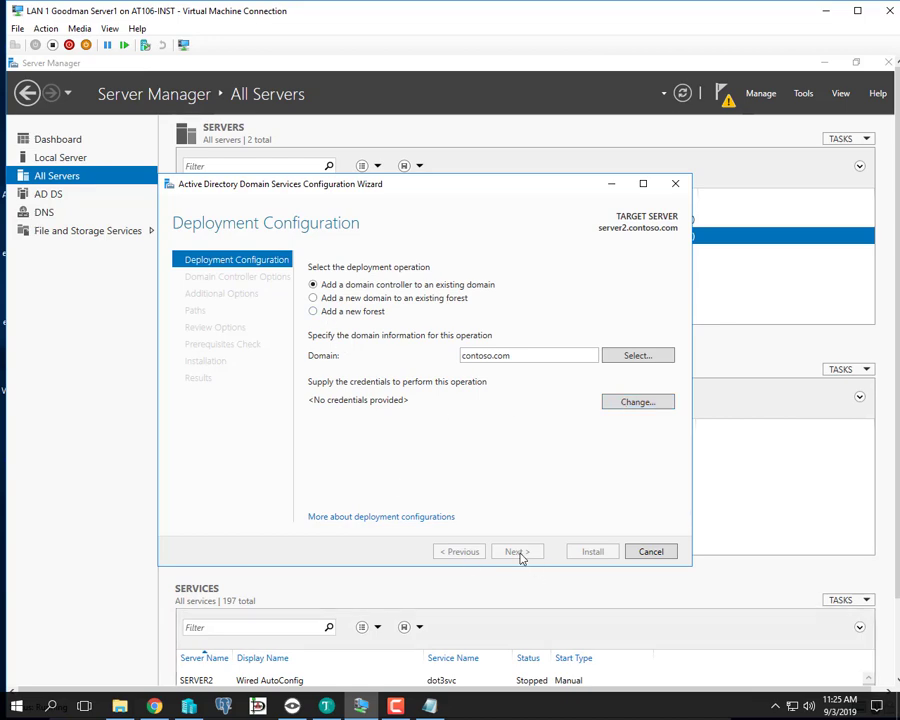
- Supply the CONTOSO administrator account's user name and password as the deployment credentials
left_click(642, 403)
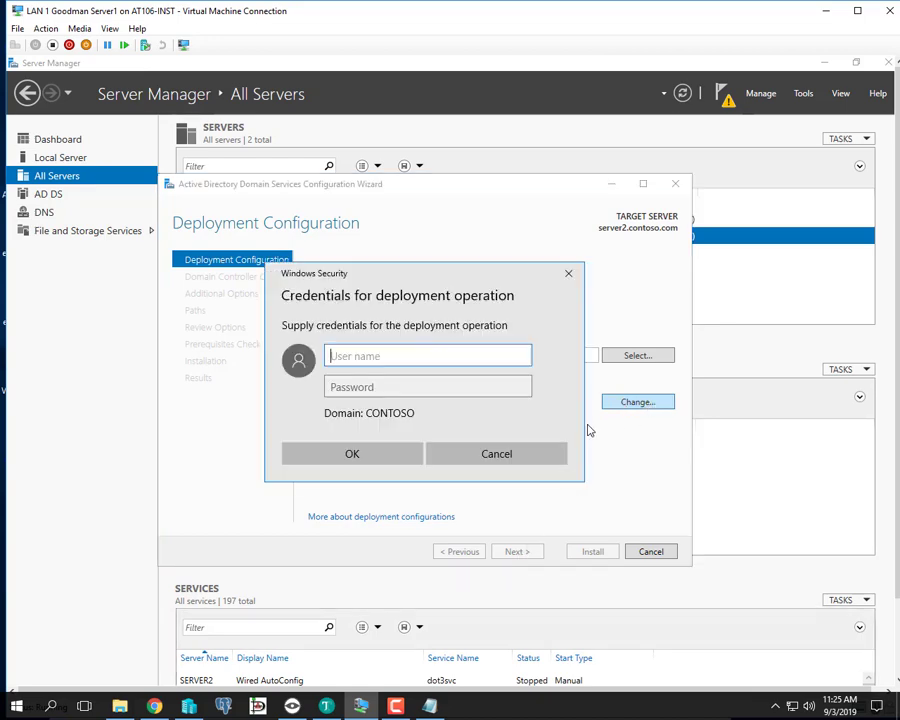
type("a")
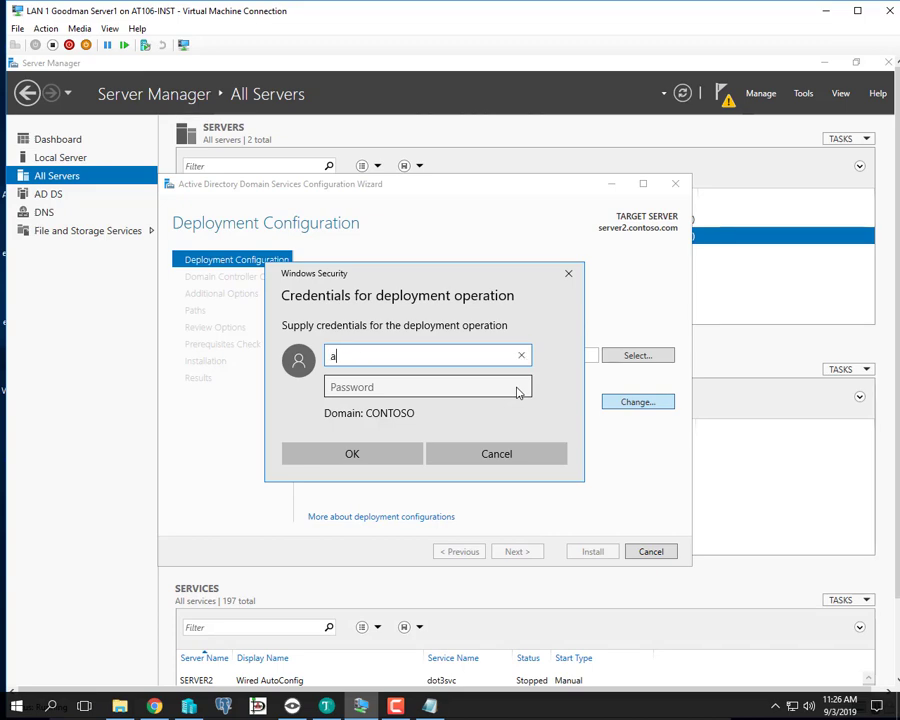
type("dministrator")
key("Tab")
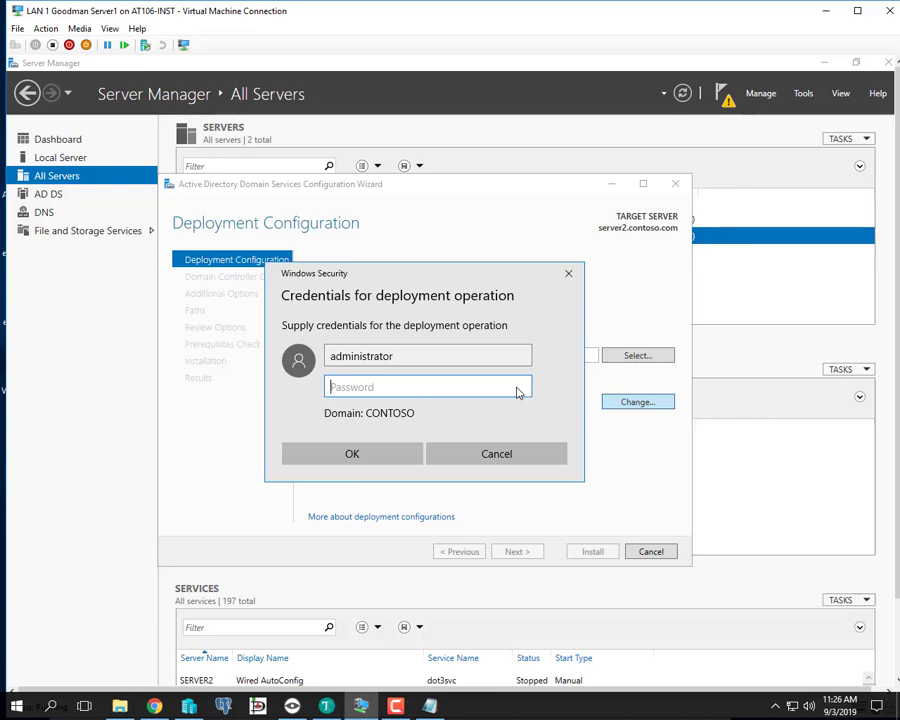
type("Pa$$w0rd")
left_click(352, 455)
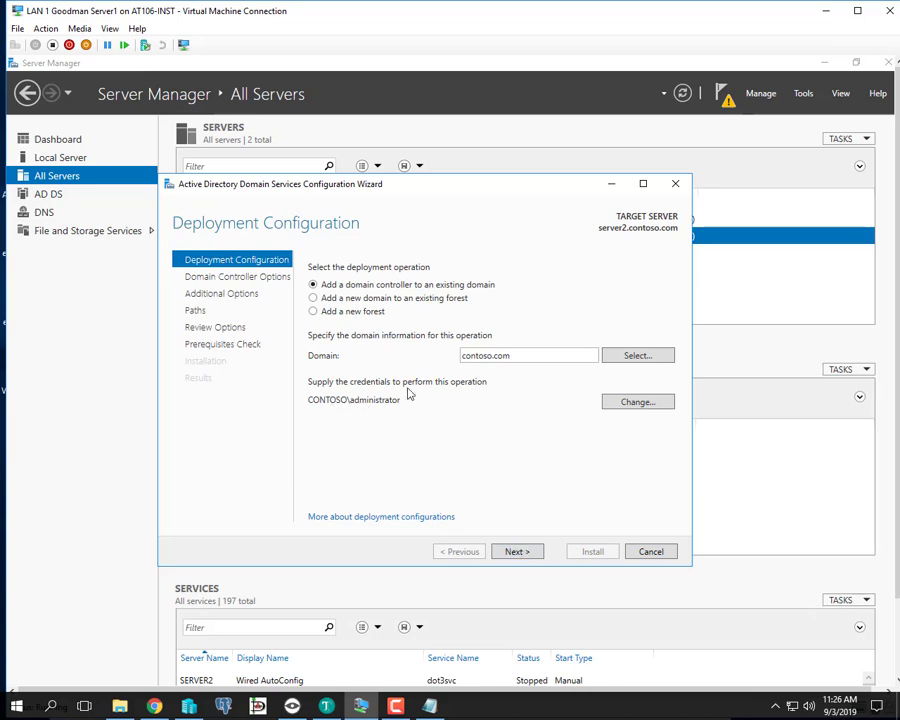
- Advance the AD DS wizard to Domain Controller Options, with DNS server and Global Catalog checked
left_click(516, 551)
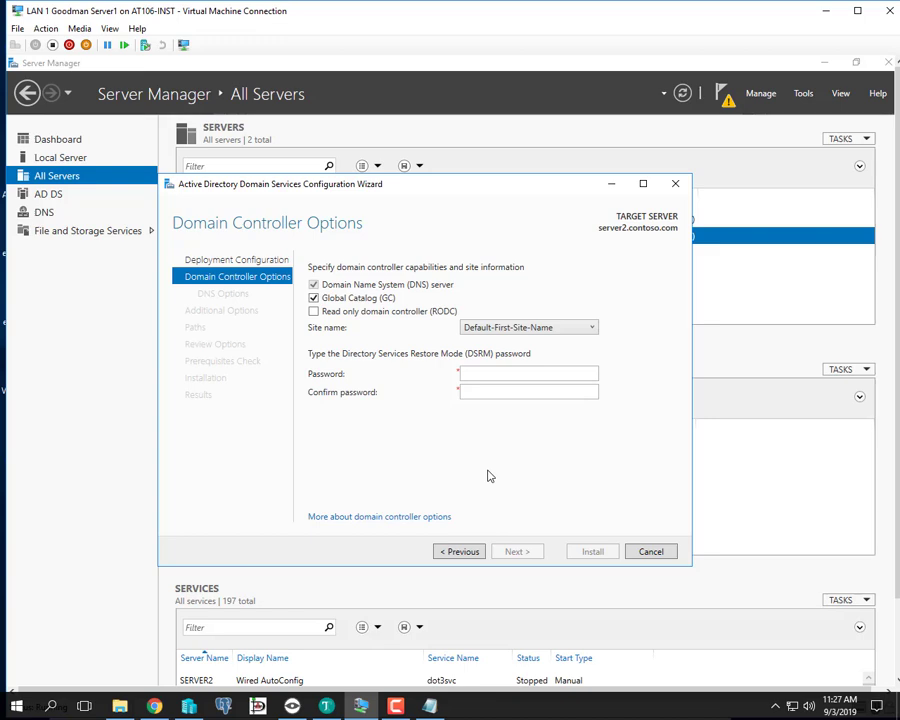
- Uncheck Global Catalog, enter and confirm the DSRM password, and continue to DNS Options
left_click(328, 301)
left_click(531, 374)
type("Pa$$w0rd")
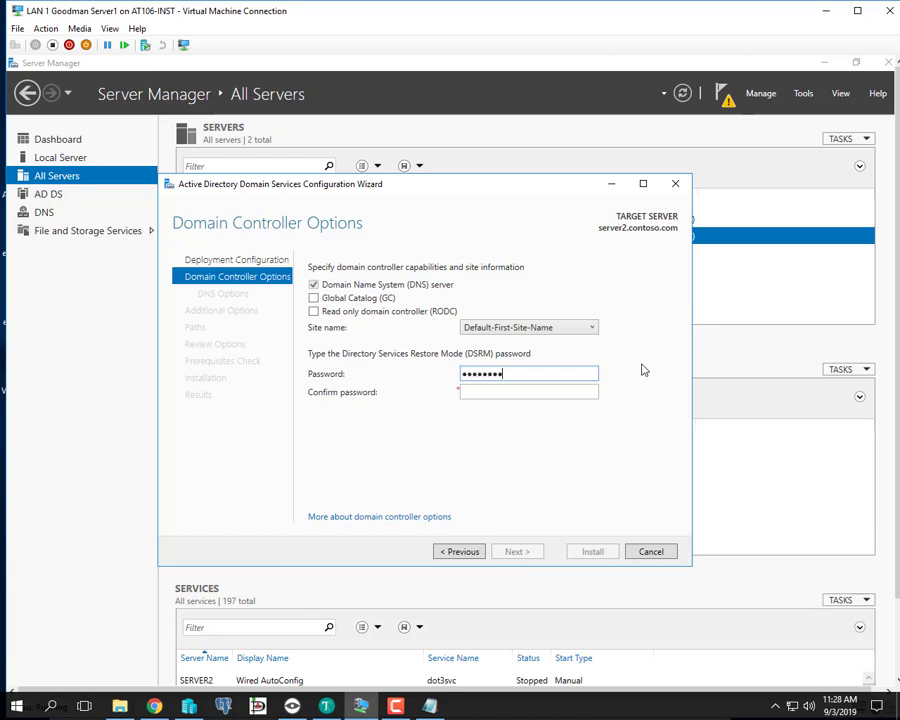
key("Tab")
type("Pa$$w0rd")
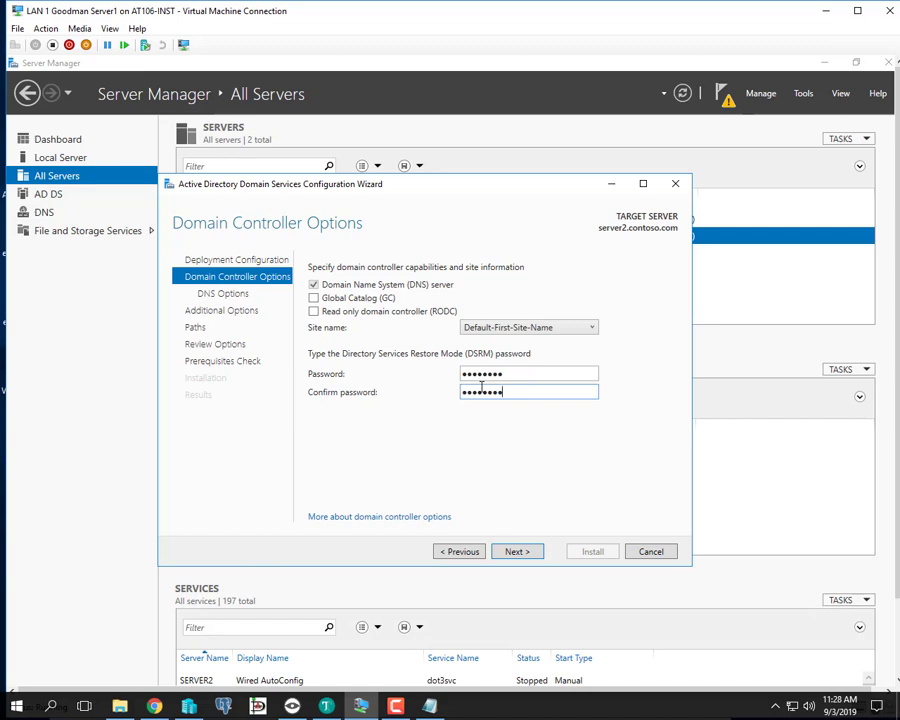
left_click(515, 553)
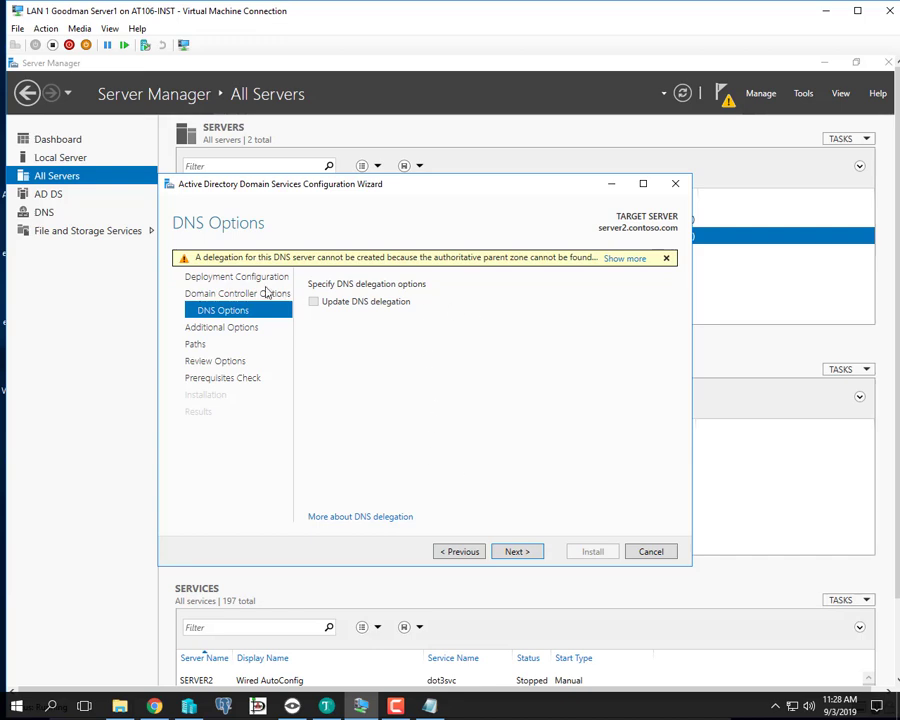
- Leave DNS delegation off and move on to Additional Options
left_click(516, 552)
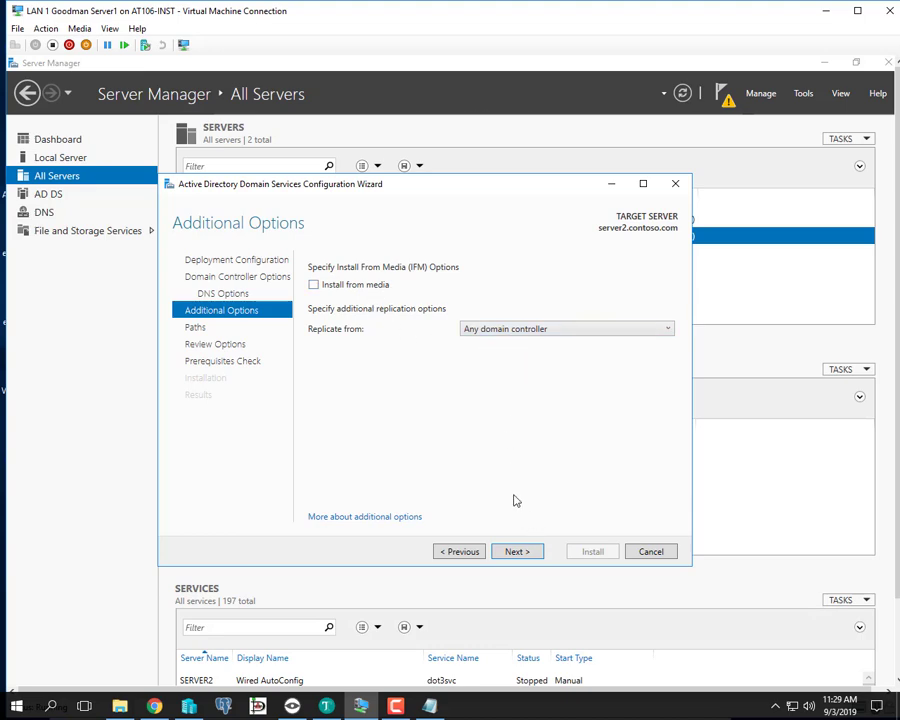
- Keep replication from any domain controller and default folder paths, review options, and reach the prerequisites check
left_click(517, 552)
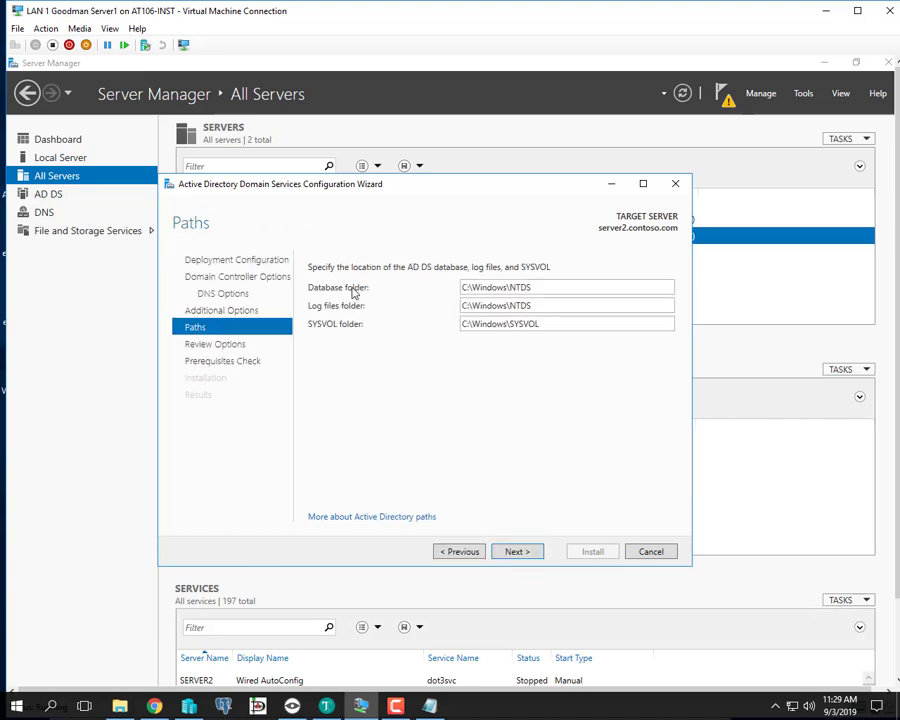
left_click(518, 551)
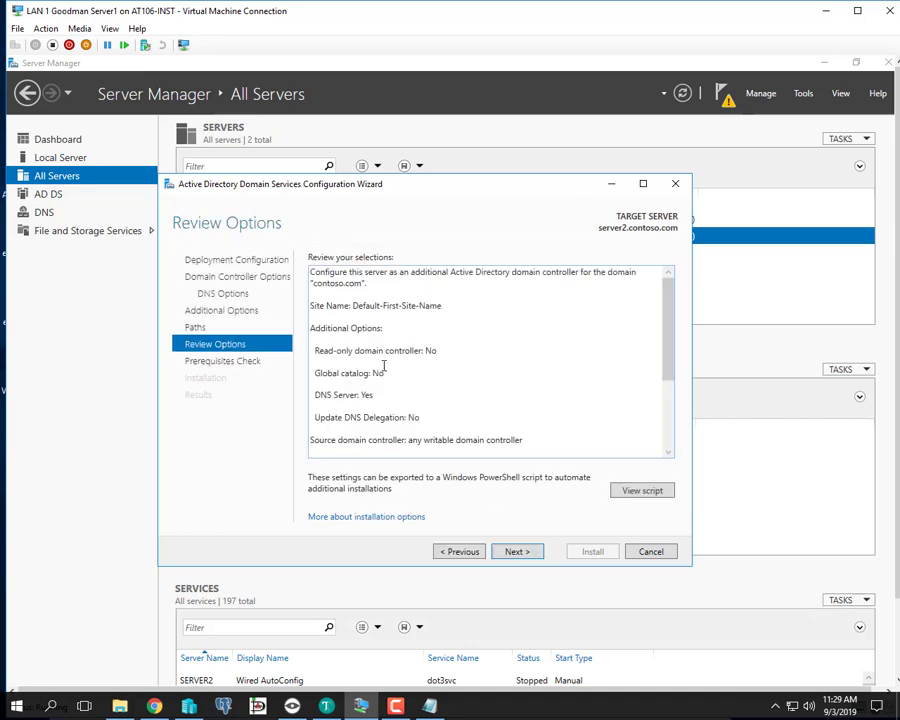
scroll(426, 360, "down", 3)
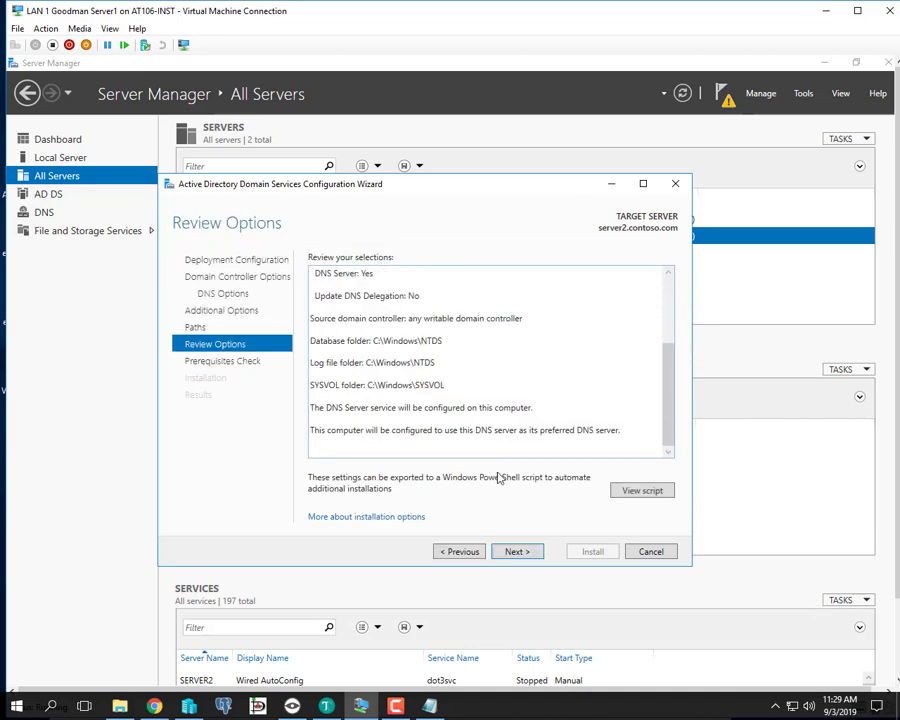
left_click(517, 553)
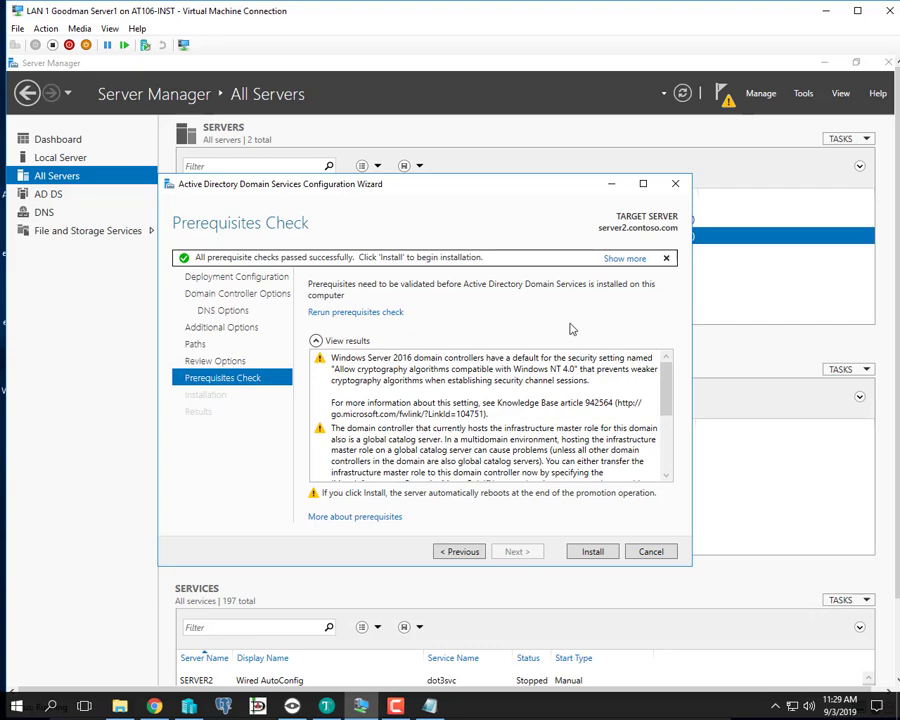
- Verify all prerequisite checks passed and install AD DS on server2
scroll(667, 443, "down", 1)
scroll(668, 474, "down", 3)
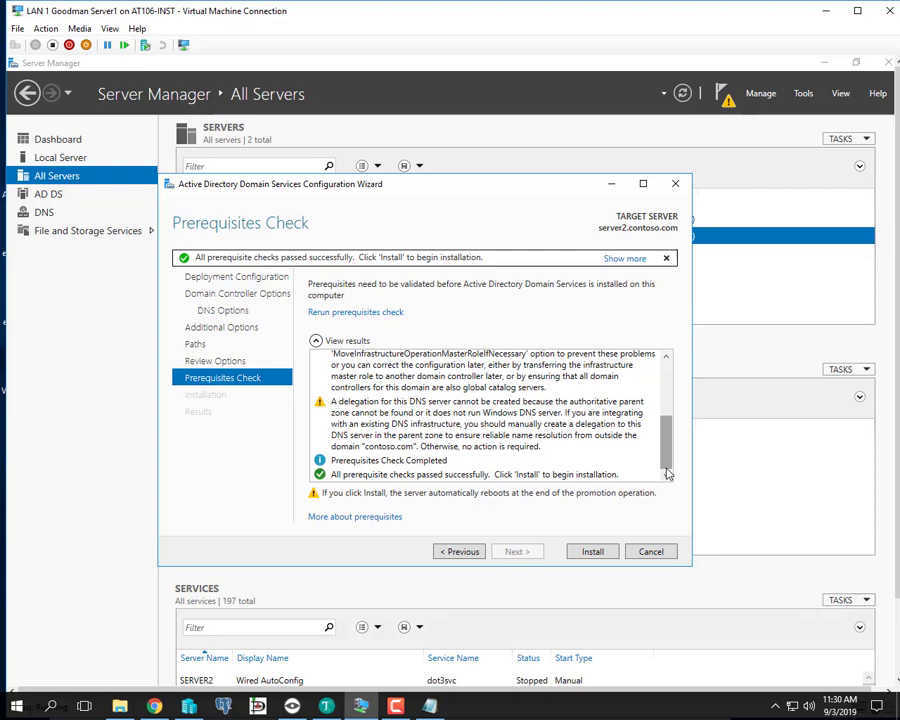
left_click(591, 553)
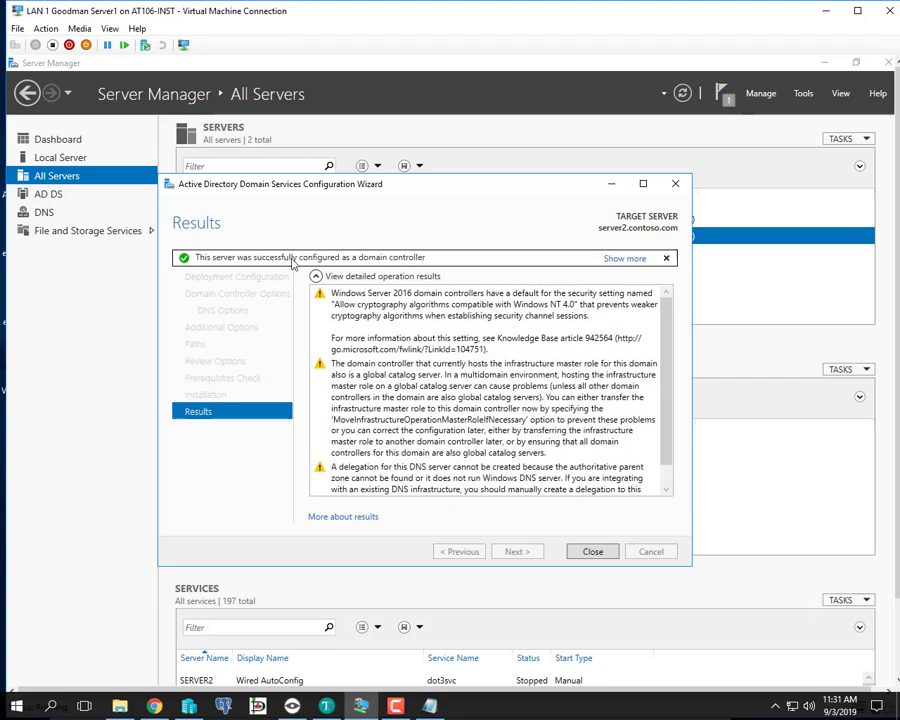
- Close the wizard after server2 is reported successfully configured as a domain controller
left_click(588, 555)
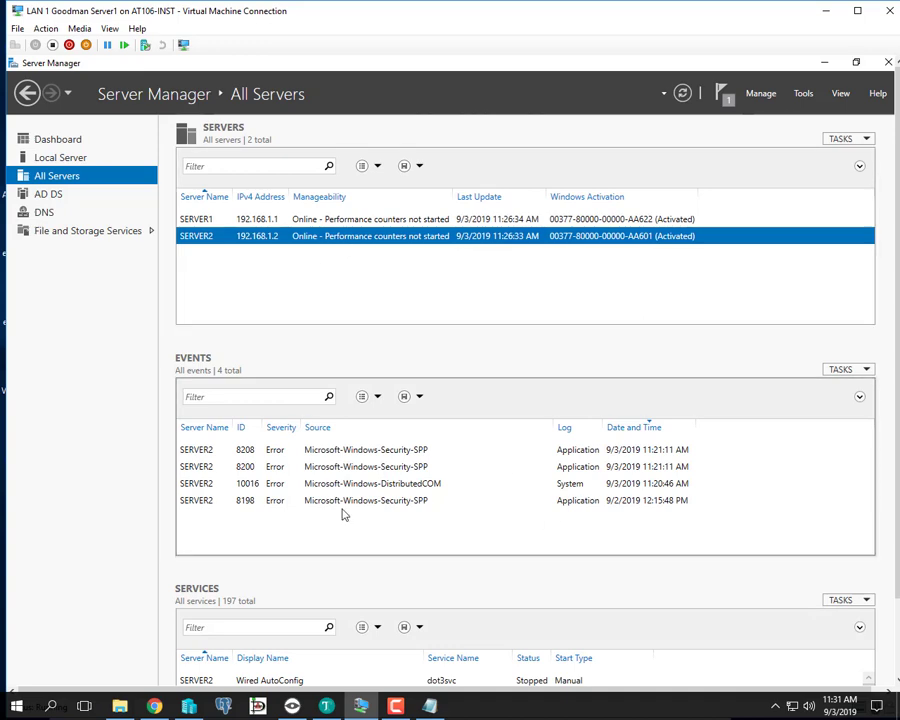
- In Hyper-V Manager, close the restarted Server2 VM window and bring the Server1 session back to the front
left_click(197, 706)
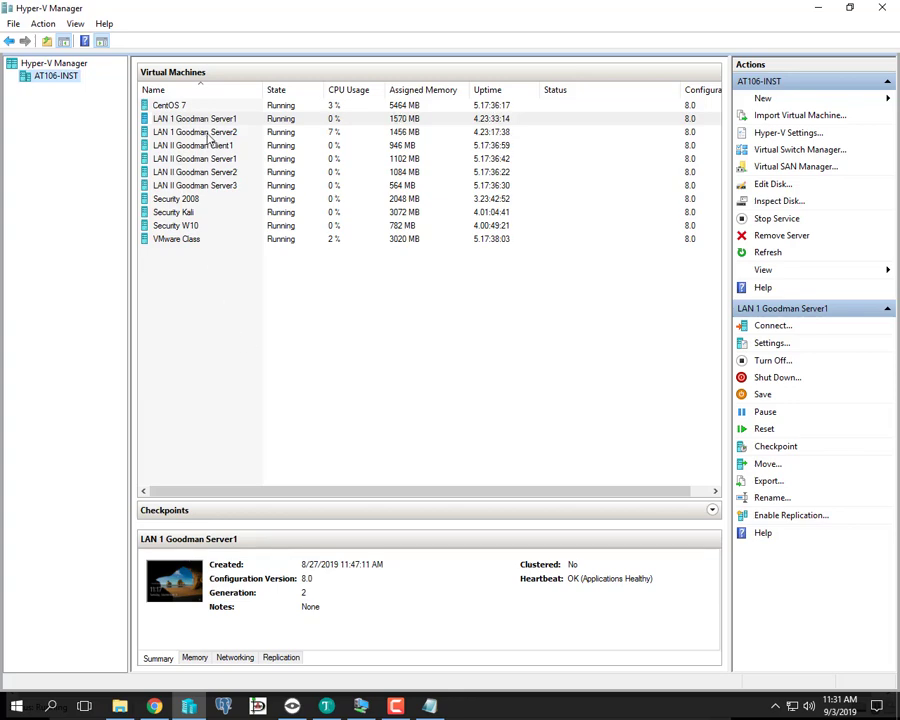
left_click(195, 132)
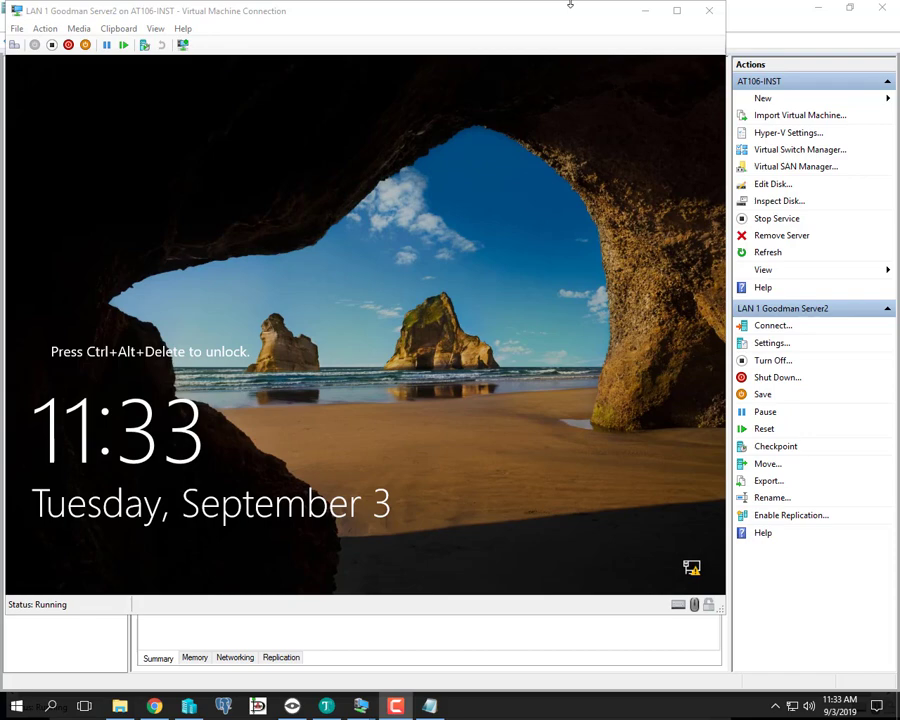
left_click(709, 13)
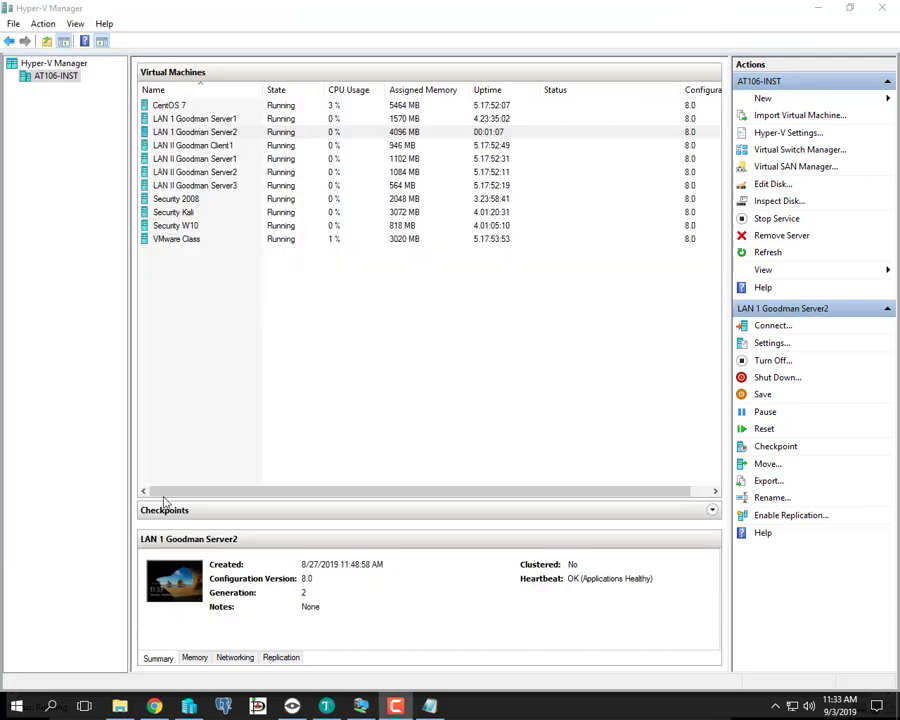
mouse_move(361, 706)
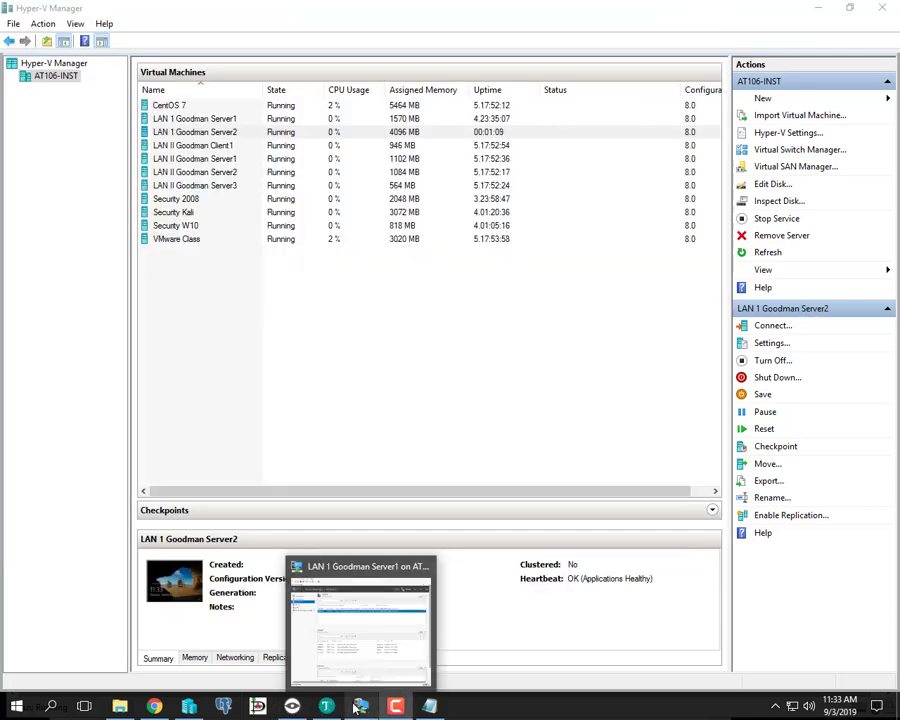
left_click(358, 657)
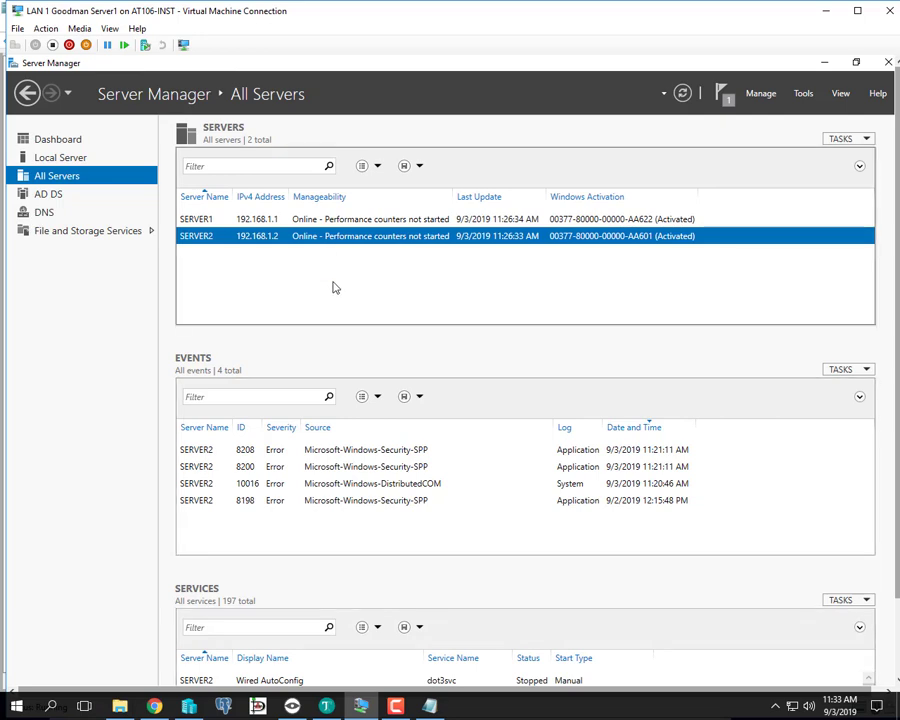
- Maximize the Server1 Virtual Machine Connection window to full screen
scroll(335, 300, "down", 1)
scroll(335, 328, "up", 1)
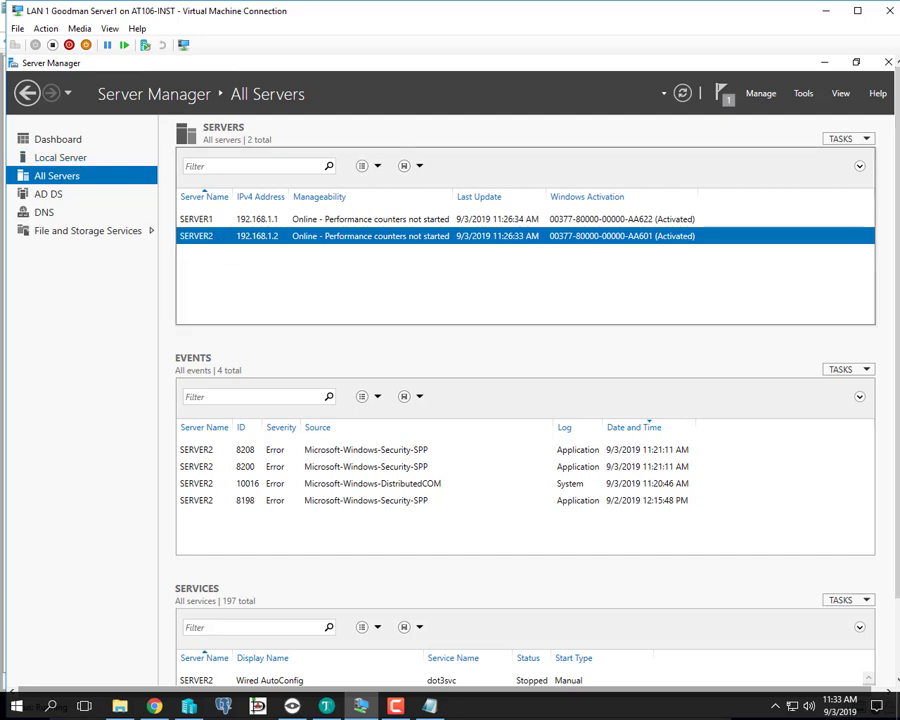
left_click(857, 10)
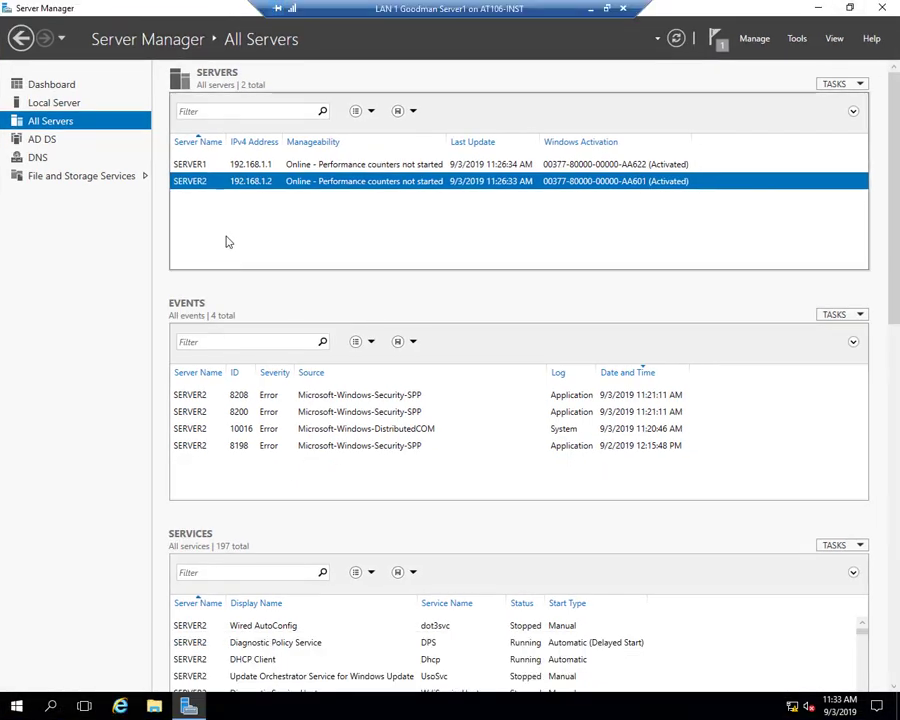
right_click(198, 187)
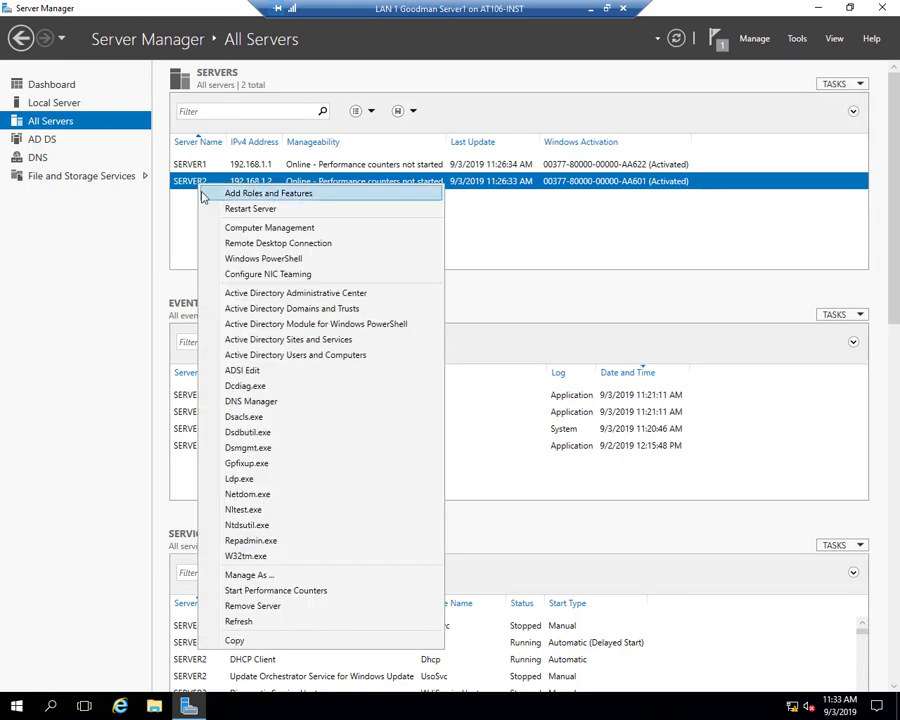
left_click(344, 252)
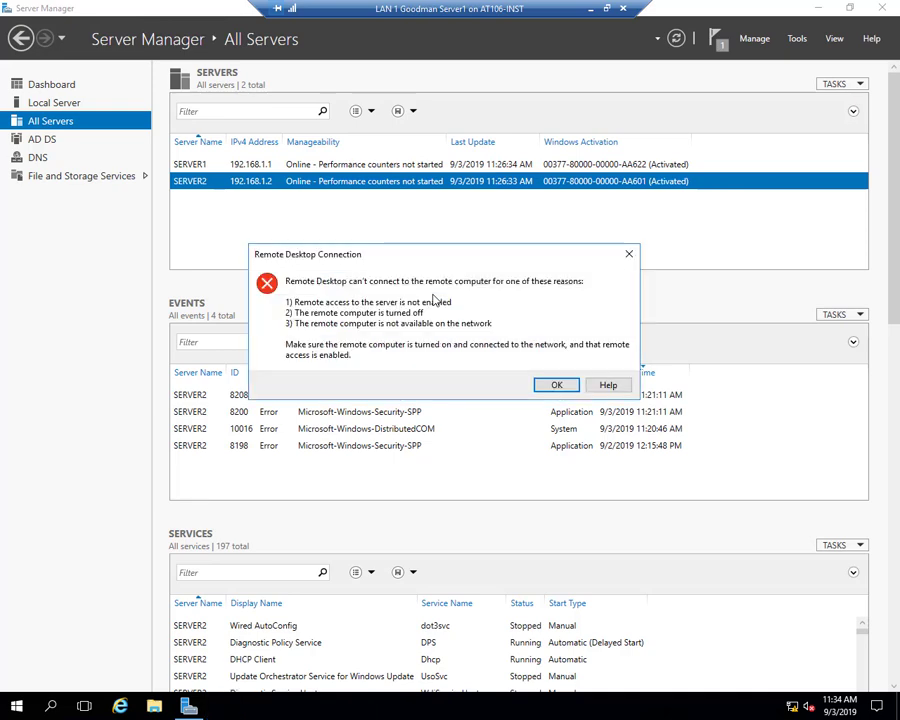
left_click(551, 386)
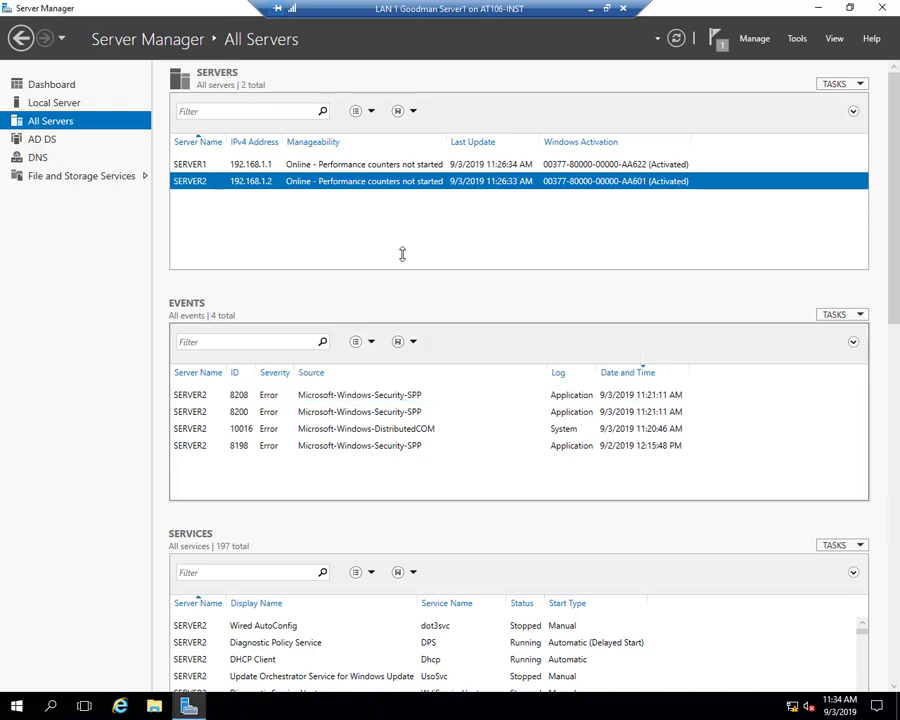
right_click(244, 182)
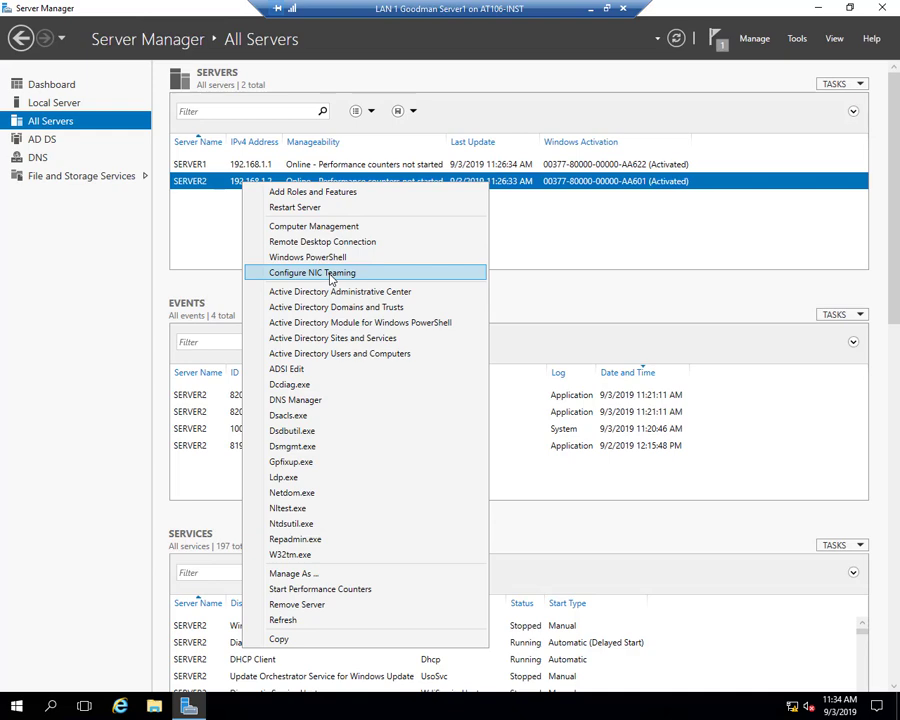
left_click(604, 272)
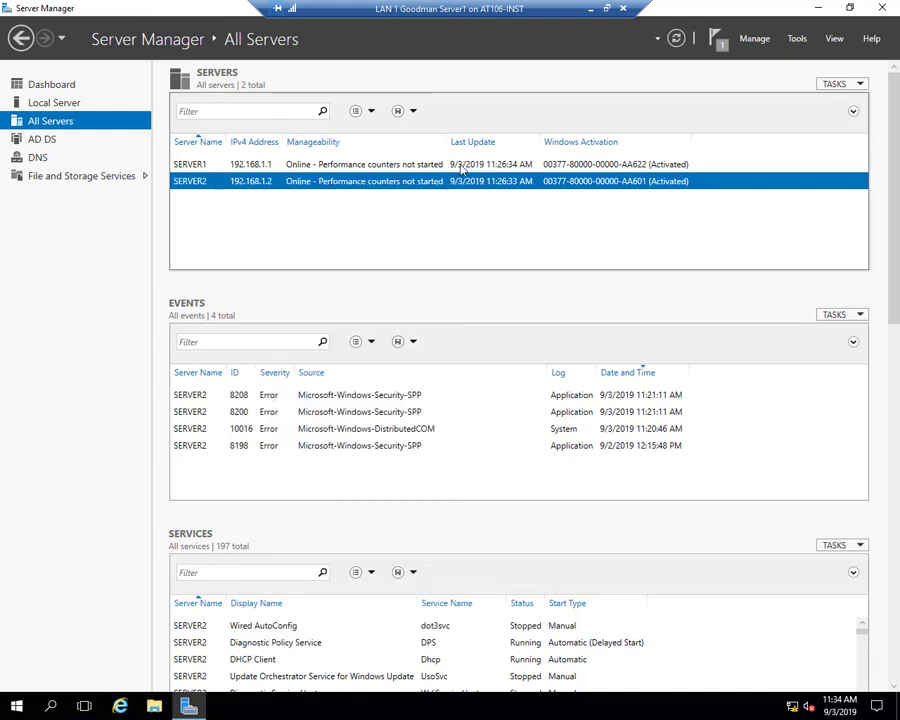
left_click(799, 39)
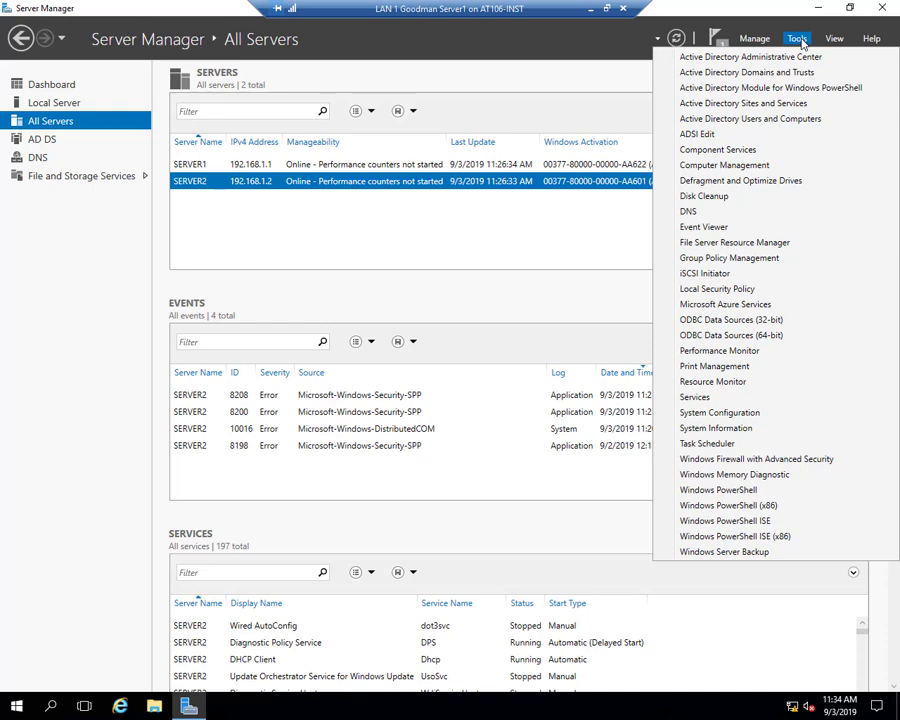
left_click(285, 255)
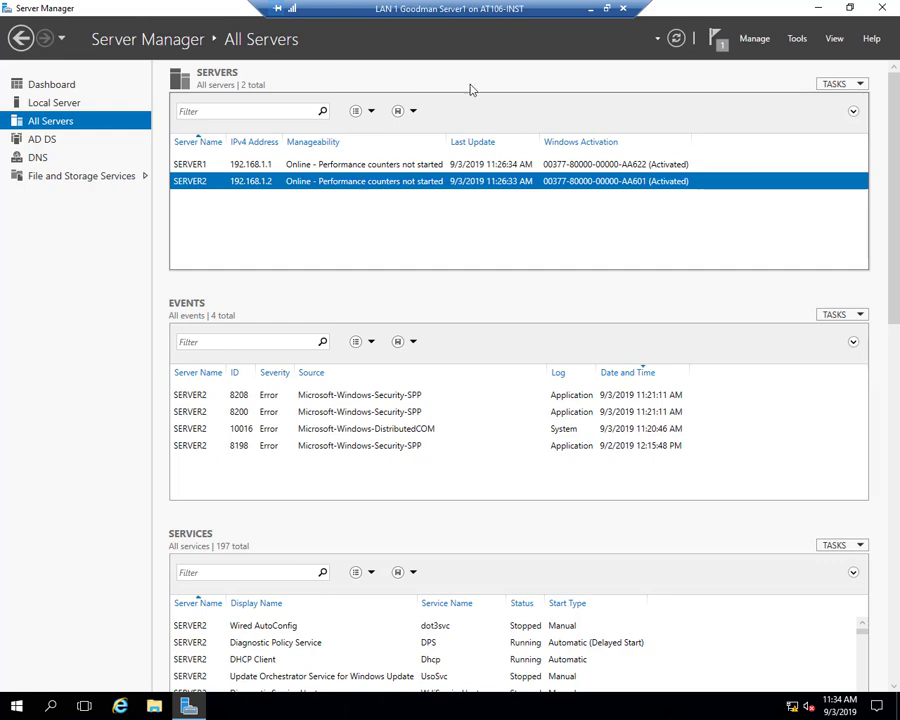
- Minimise the Server1 session and close the Veyon remote view to reveal AT106-INST's VM list
left_click(592, 10)
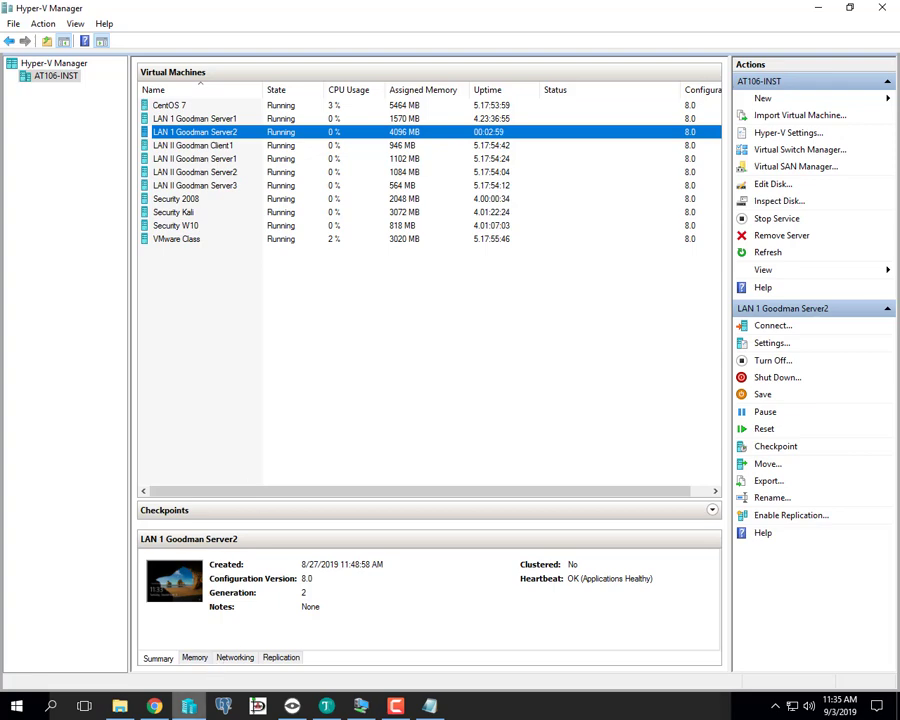
mouse_move(188, 706)
left_click(292, 706)
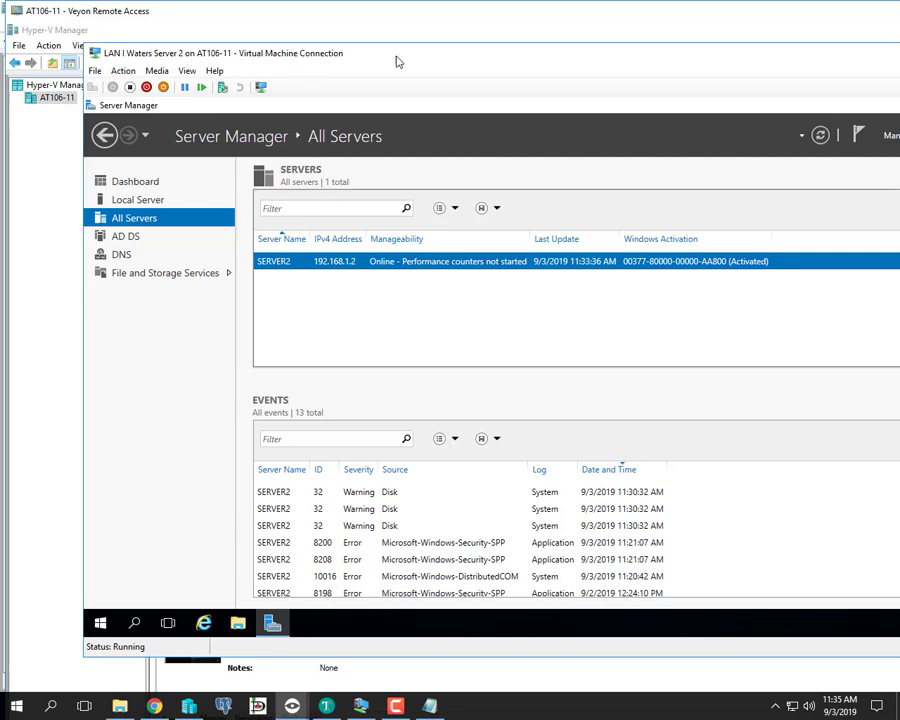
mouse_move(834, 8)
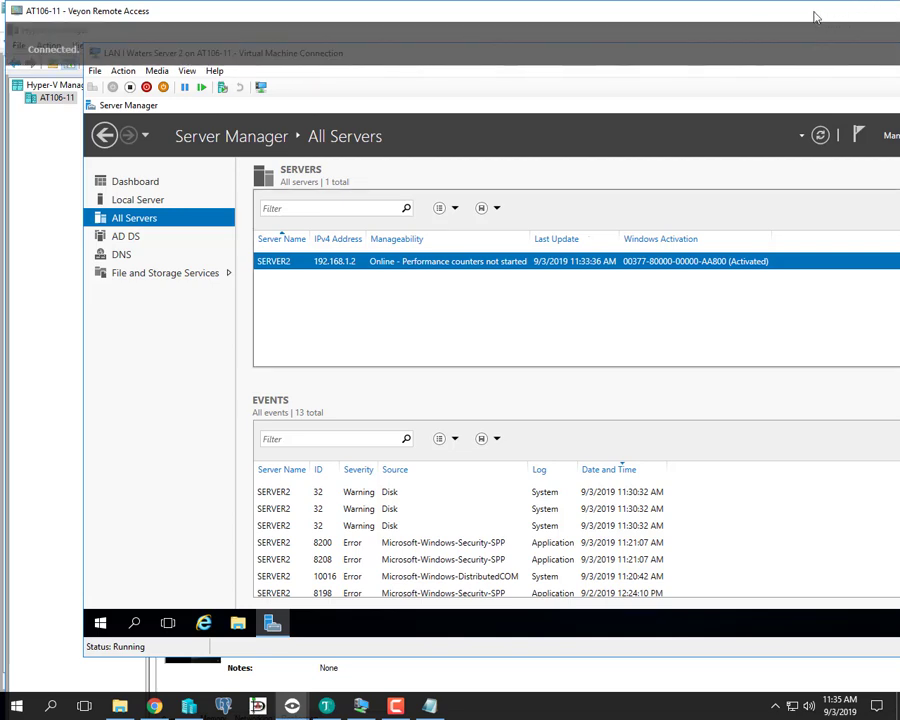
left_click(860, 45)
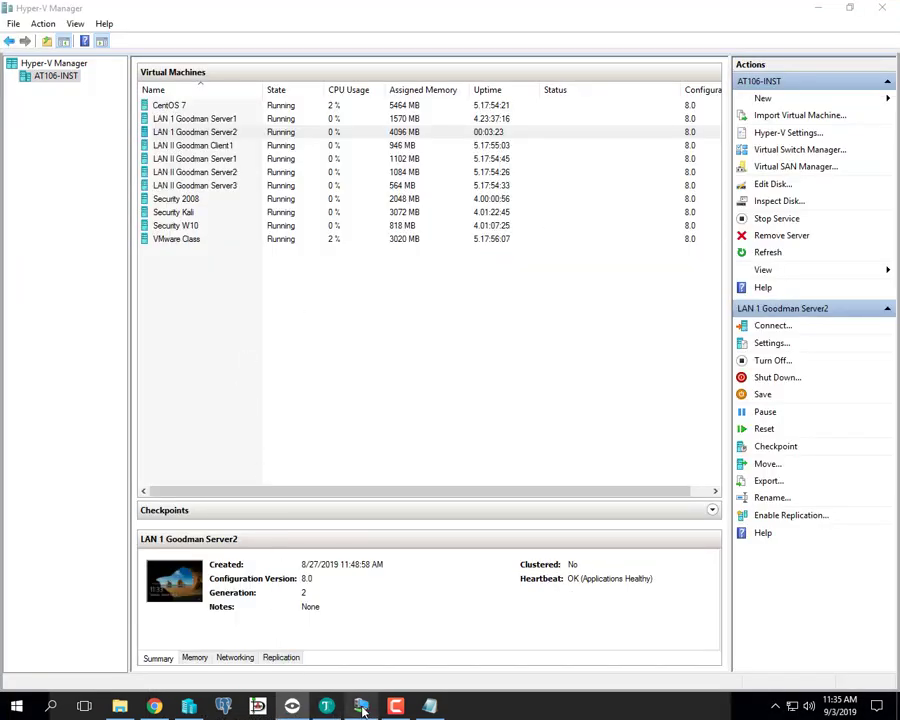
- Connect to the Server2 virtual machine from Hyper-V Manager
mouse_move(361, 706)
left_click_drag(184, 284, 197, 348)
right_click(222, 134)
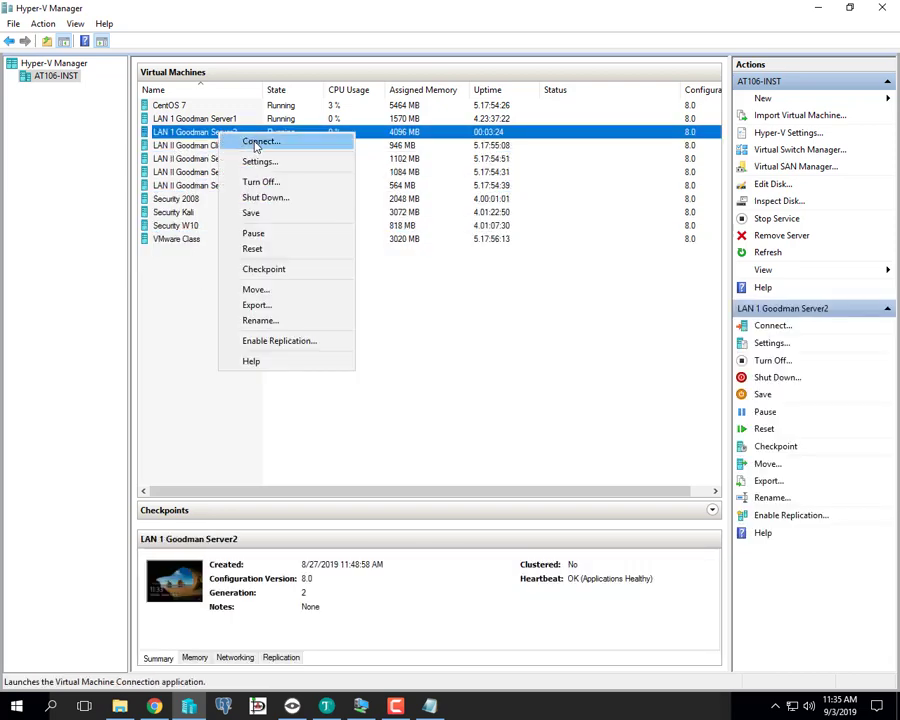
left_click(261, 141)
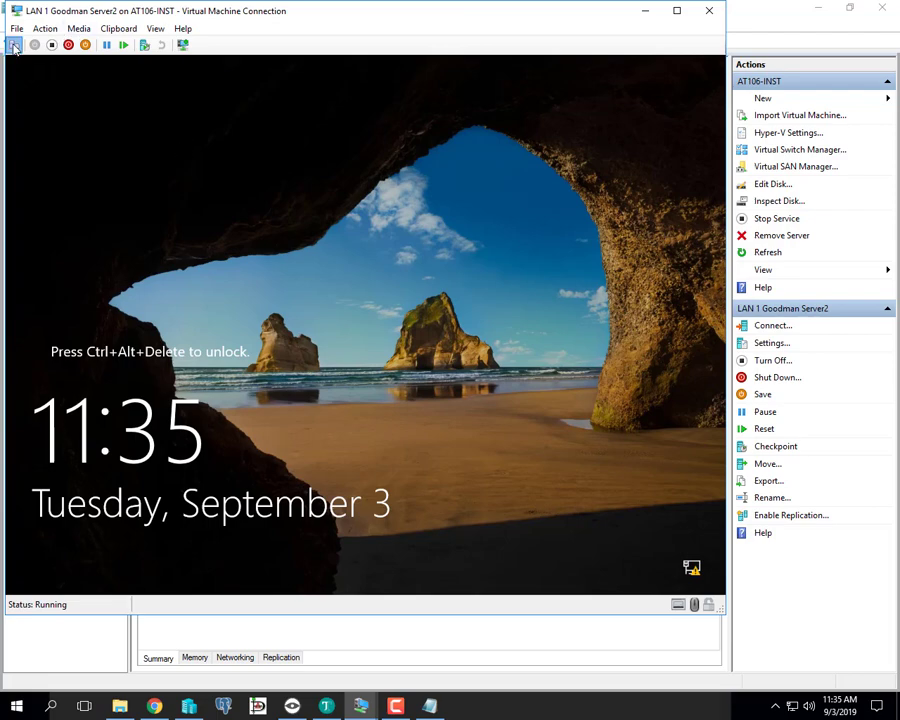
- Sign in to Server2 as administrator and reposition its connection window
left_click(14, 44)
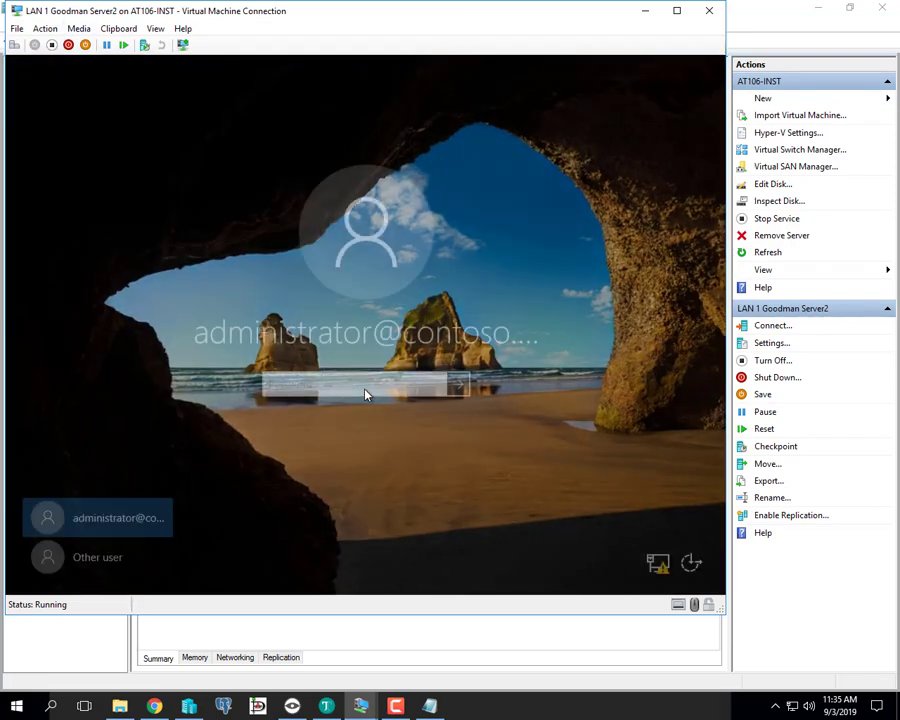
type("••")
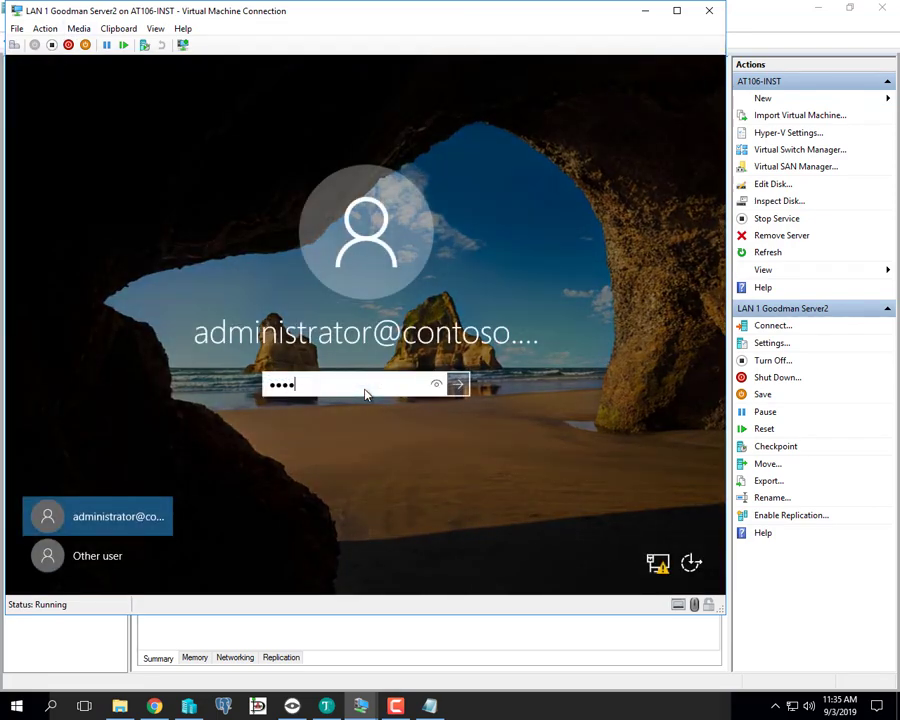
type("••••")
key("Return")
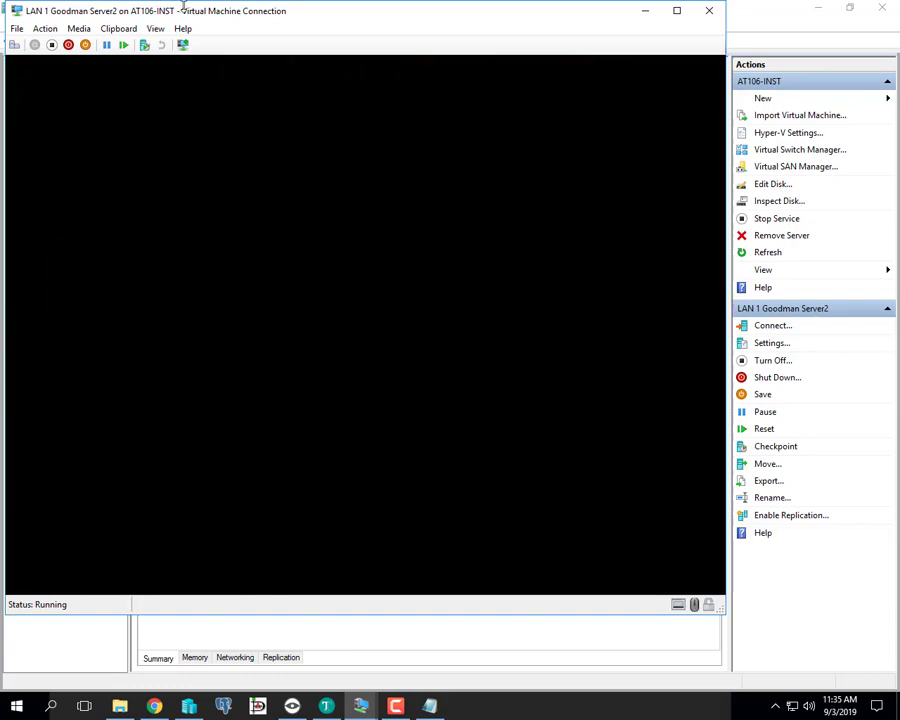
left_click_drag(184, 10, 256, 192)
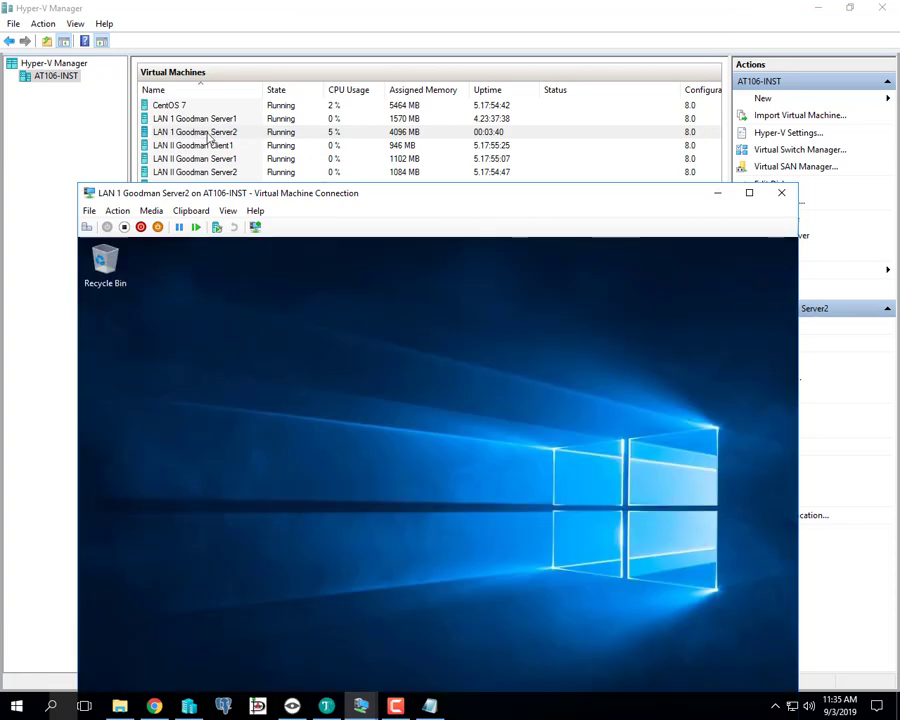
left_click_drag(287, 198, 287, 44)
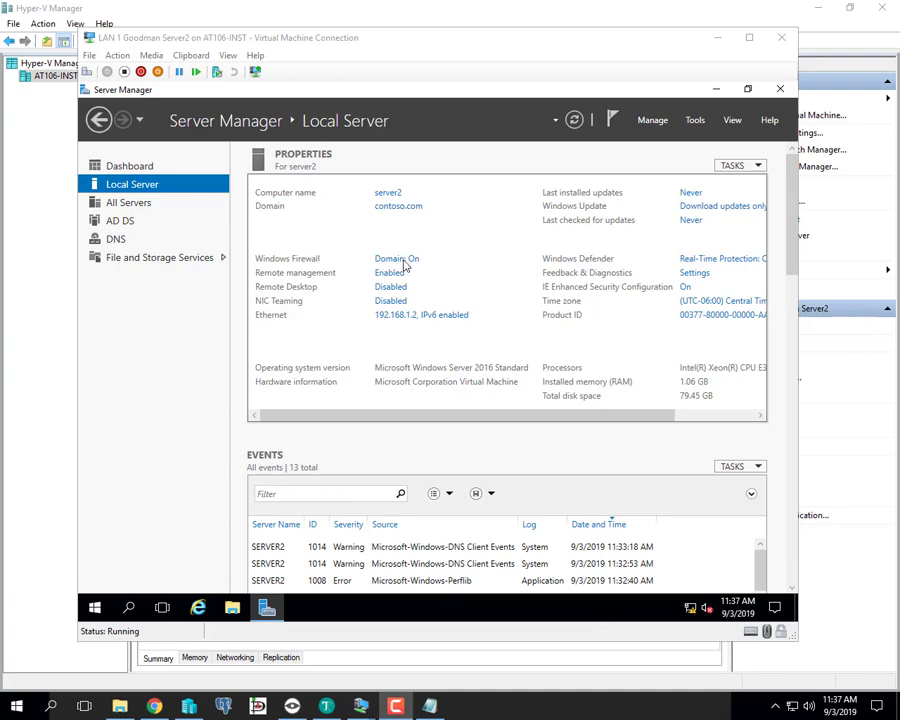
- Open the Ethernet adapter's Network Connections and options, then close both Network Connections windows
left_click(424, 315)
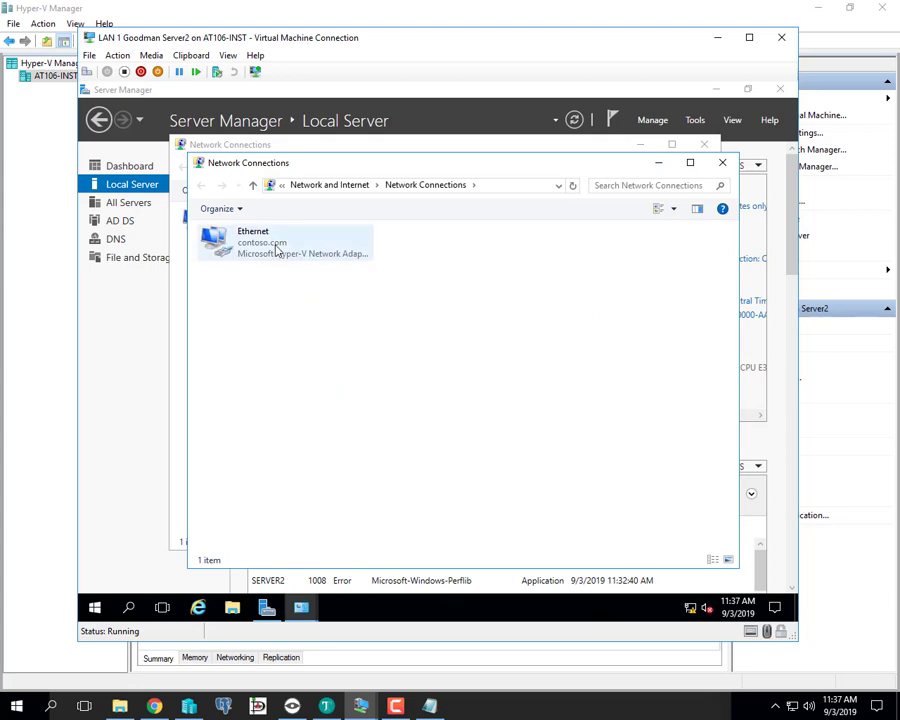
right_click(278, 248)
left_click(244, 296)
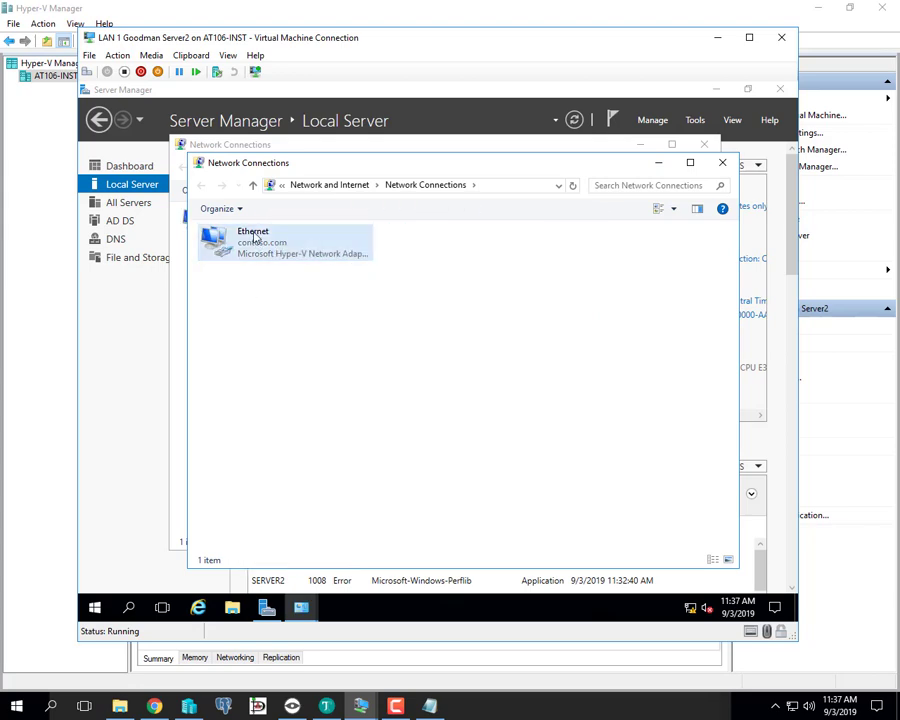
right_click(254, 233)
left_click(547, 278)
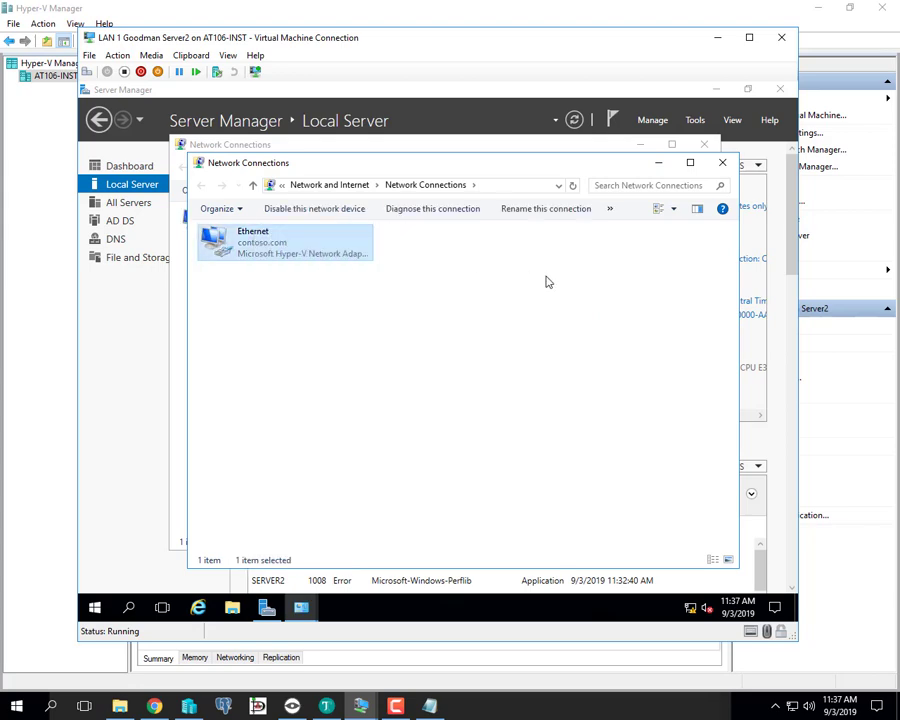
left_click(722, 162)
left_click(704, 144)
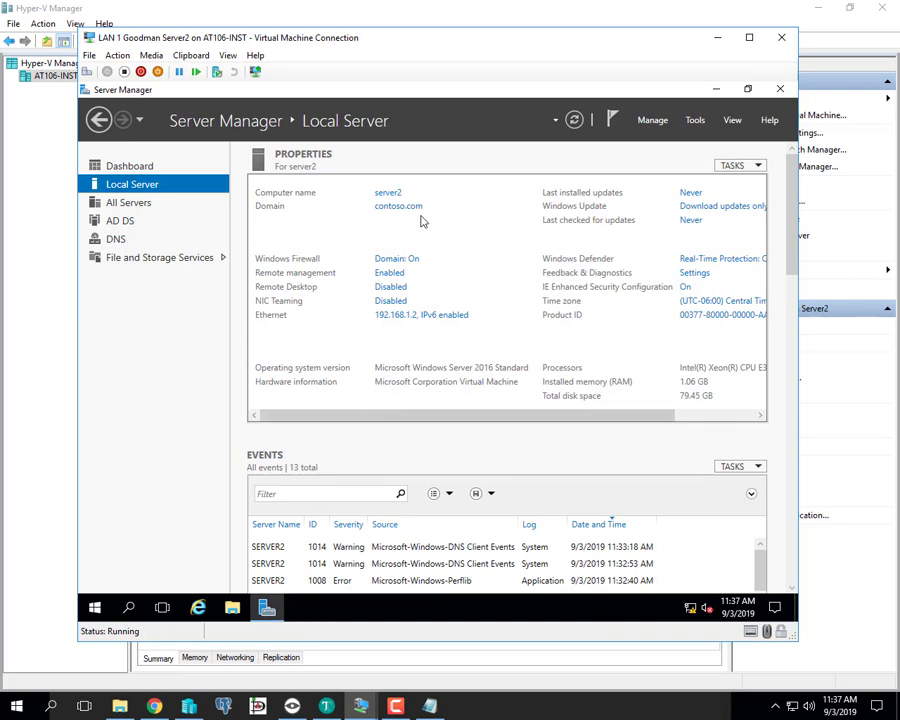
- Enable 'Allow remote connections to this computer' in server2's Remote Desktop settings and confirm
left_click(390, 289)
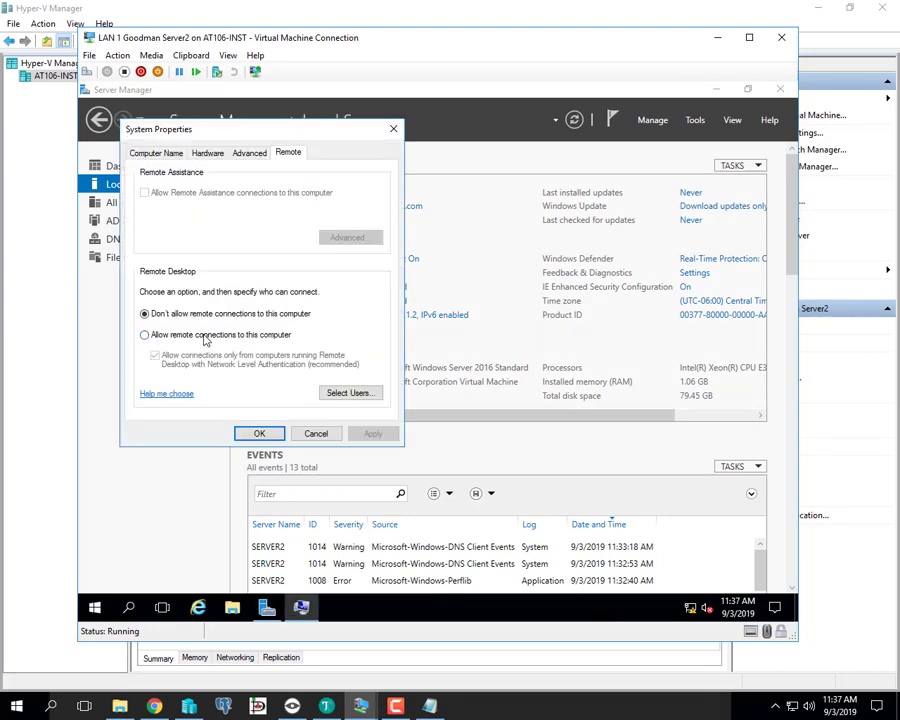
left_click(205, 336)
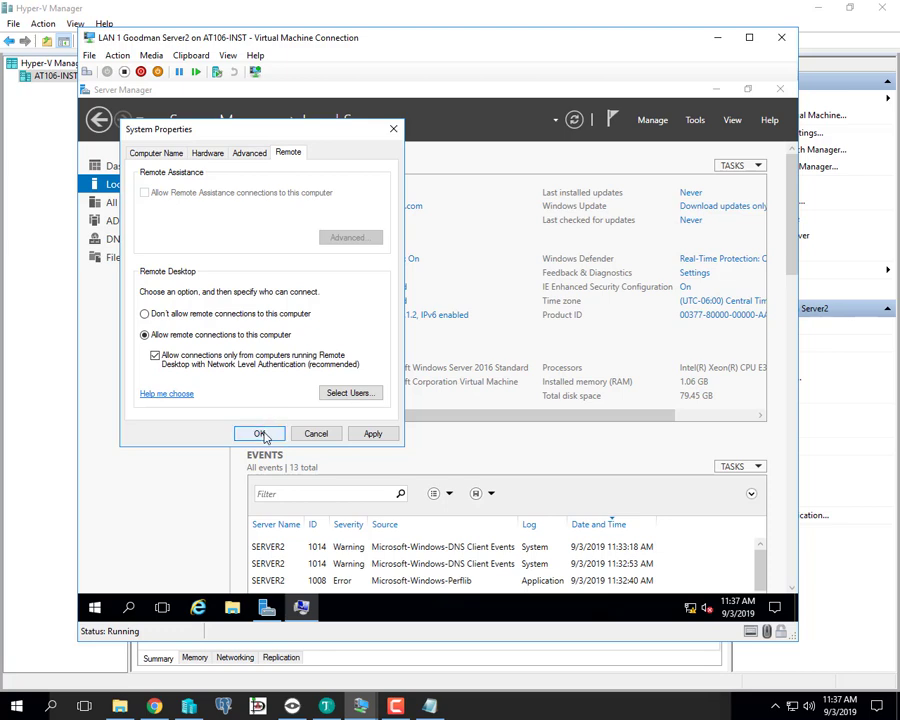
left_click(260, 434)
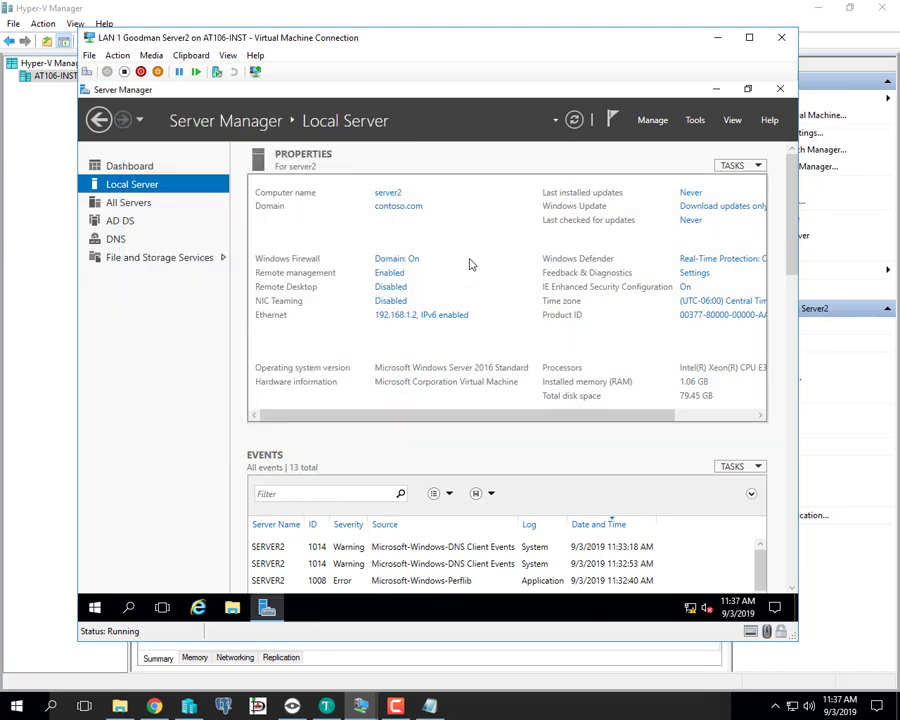
left_click(408, 316)
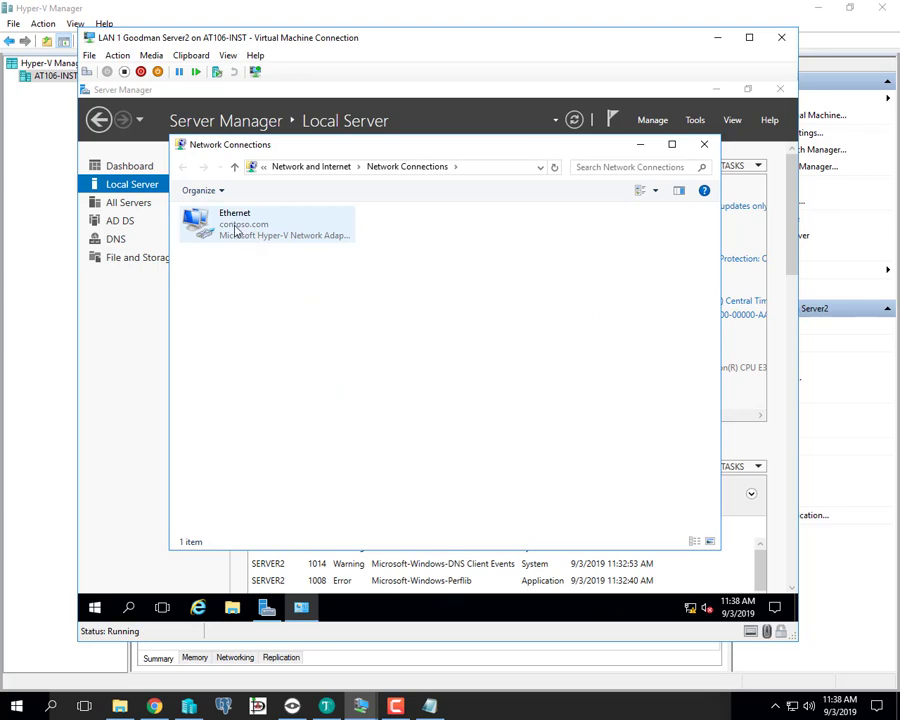
left_click(235, 230)
right_click(235, 229)
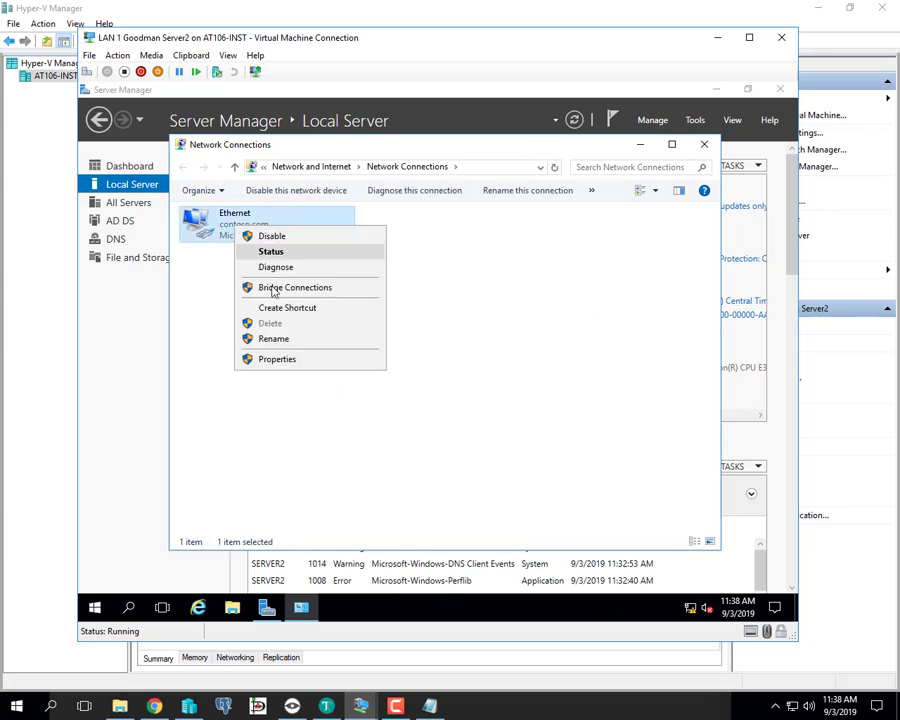
left_click(276, 360)
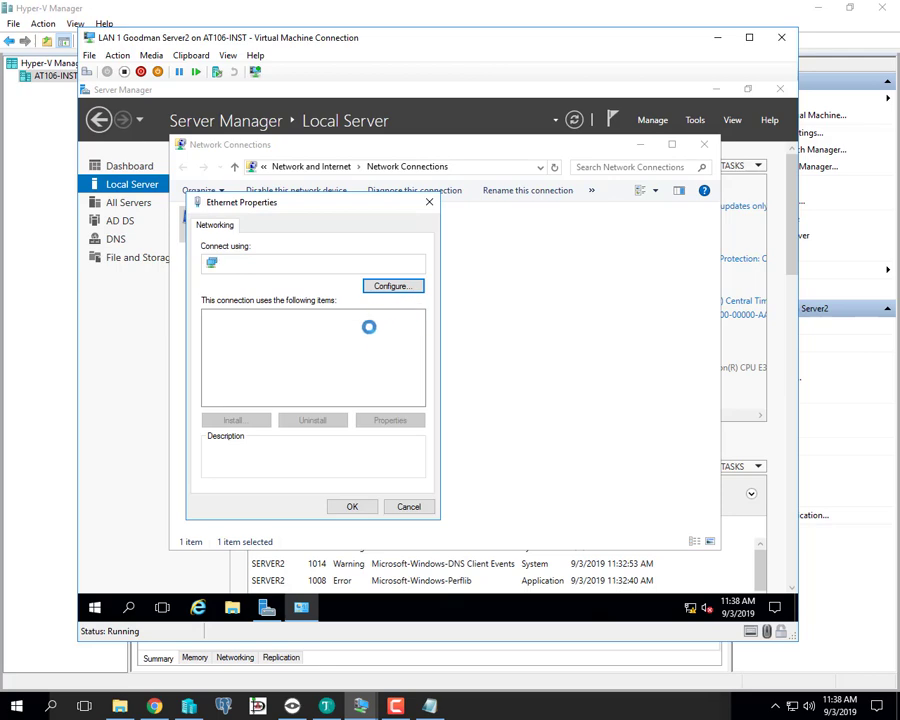
left_click(354, 353)
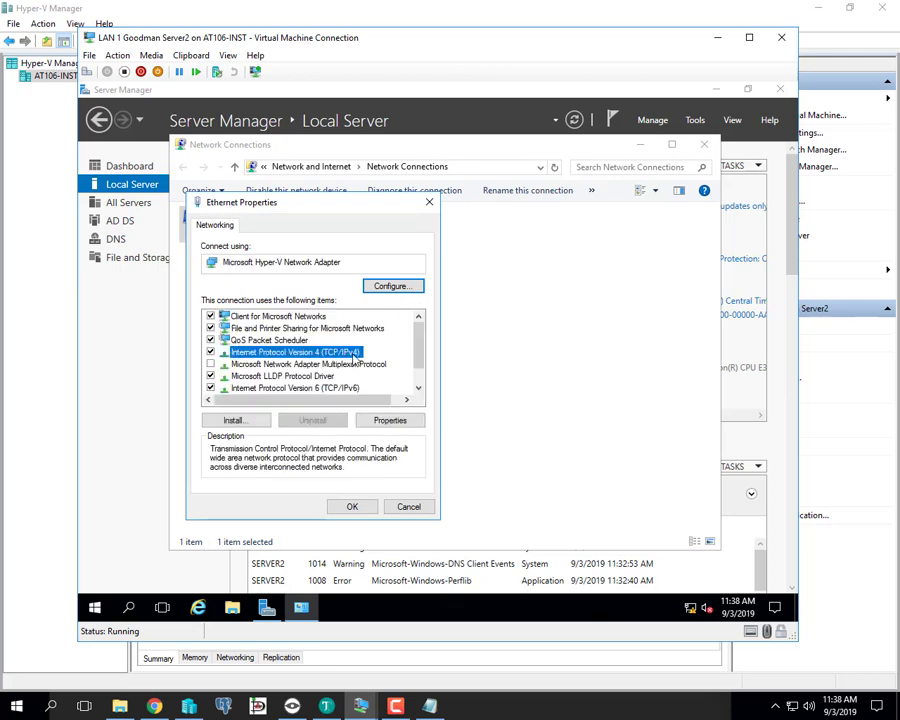
left_click(392, 420)
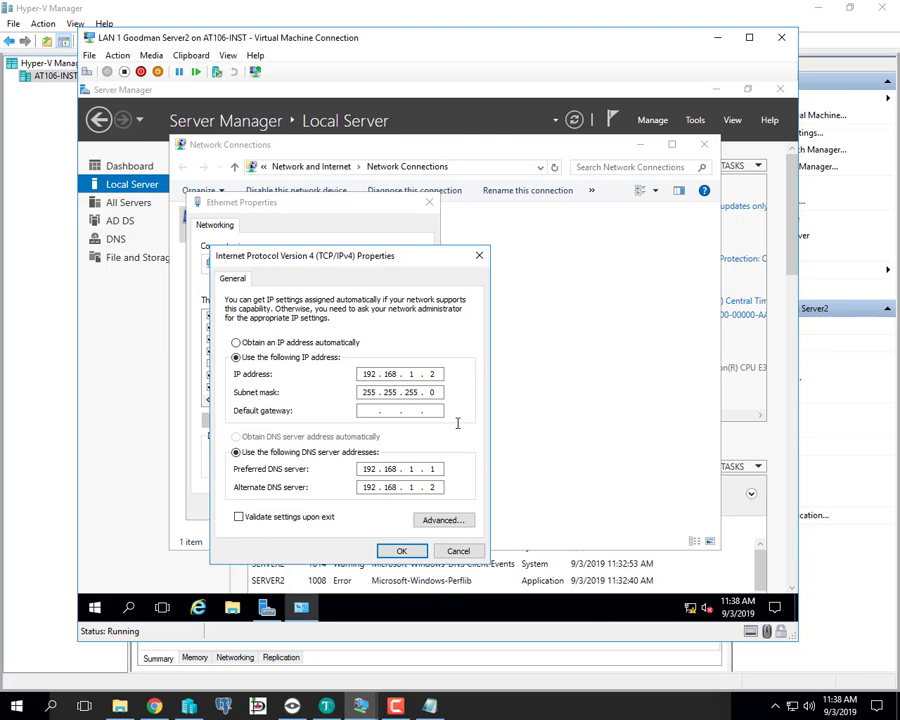
left_click(401, 553)
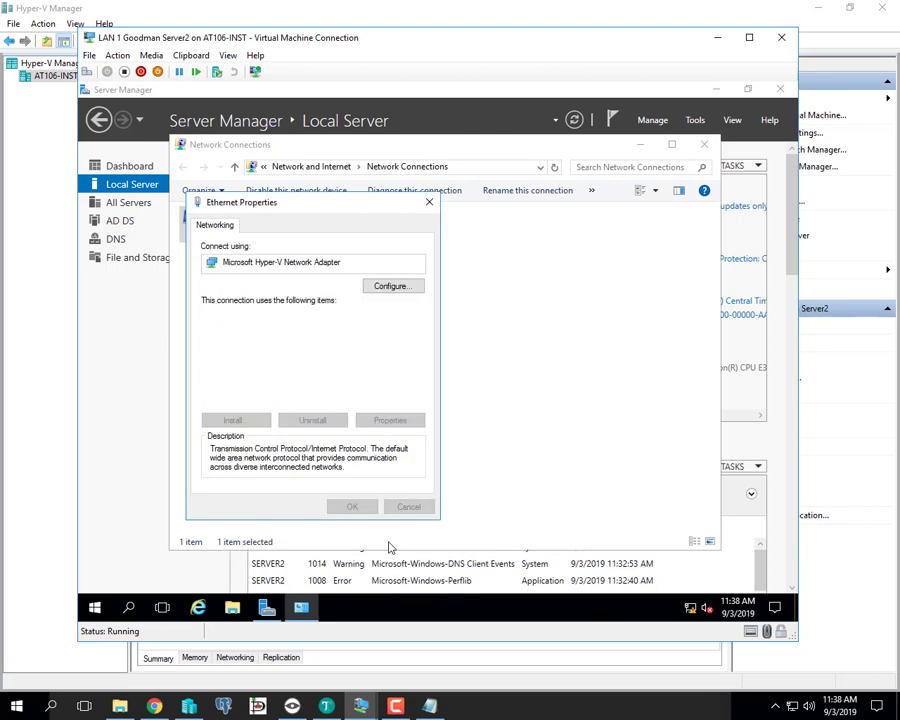
left_click(362, 507)
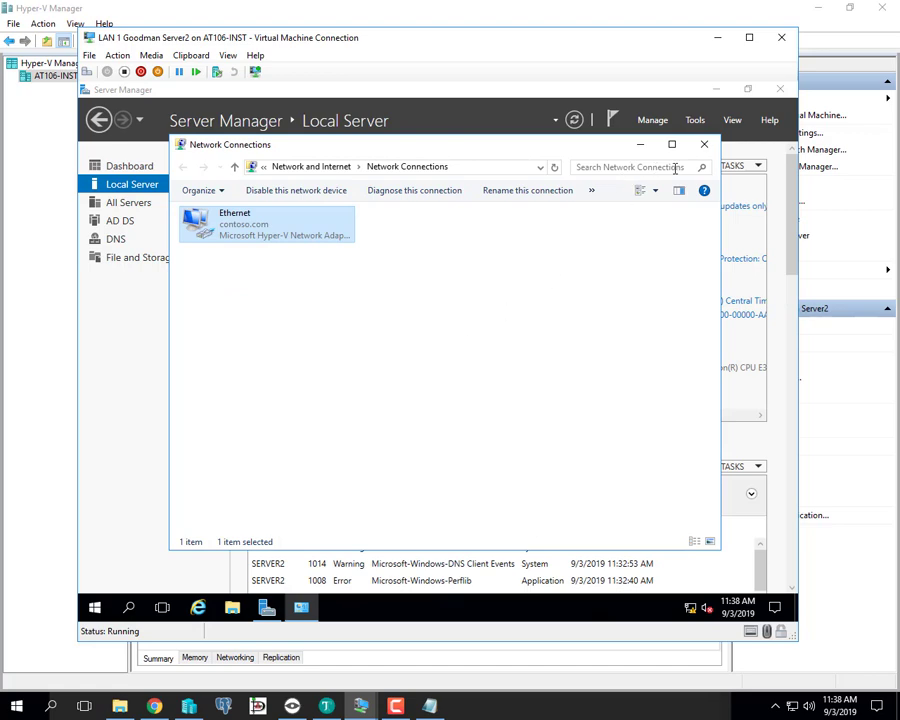
left_click(704, 144)
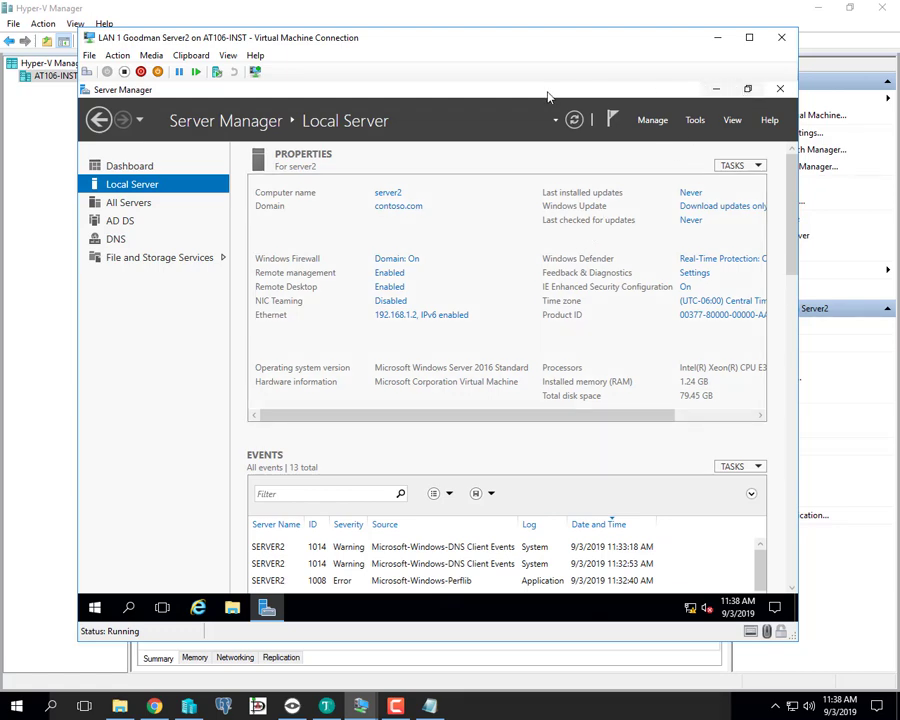
- Close Server Manager on server2 and sign out via Shut down or sign out
left_click(781, 90)
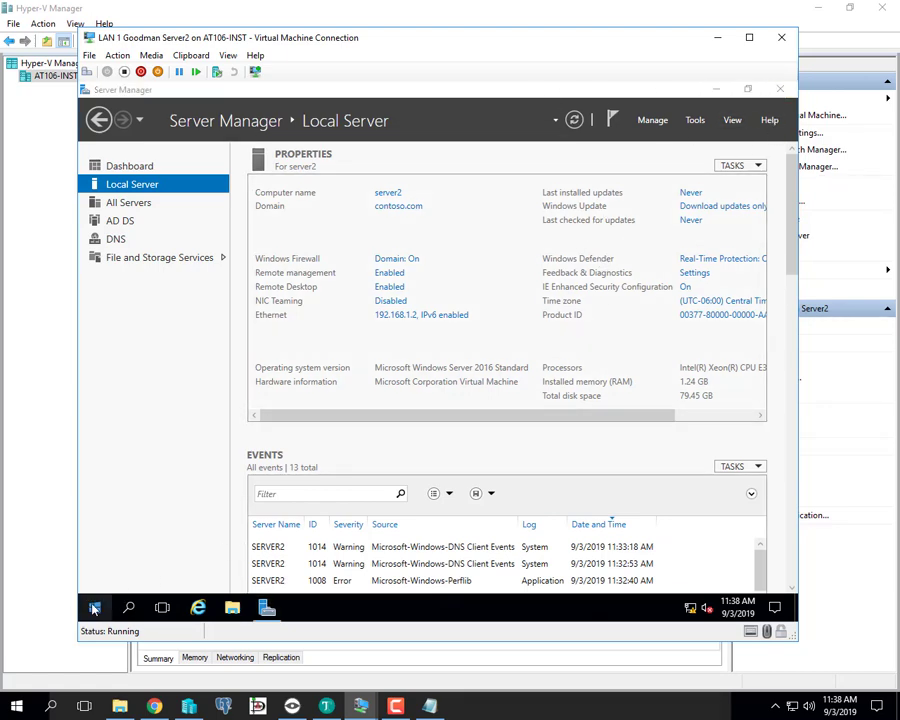
right_click(94, 609)
mouse_move(195, 563)
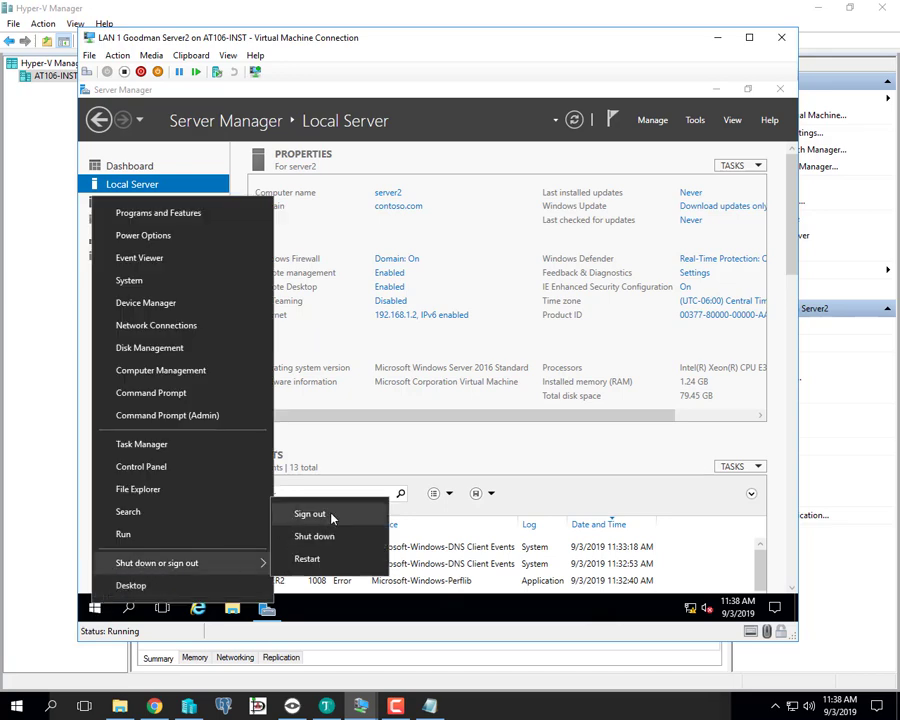
left_click(332, 517)
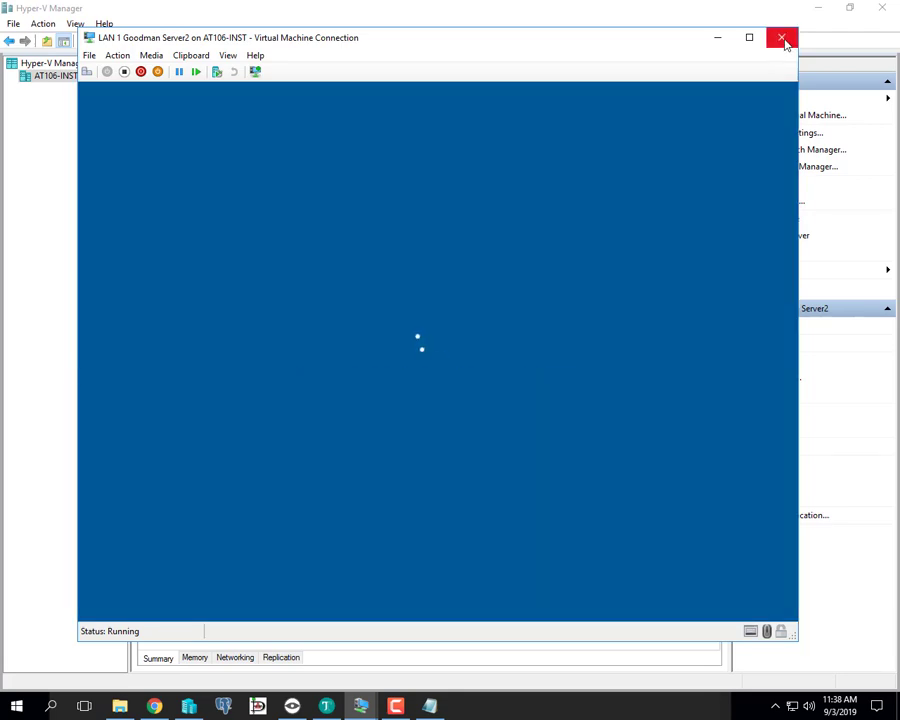
- Close the Server2 VM window and bring up the Server1 VM window from the taskbar
left_click(784, 40)
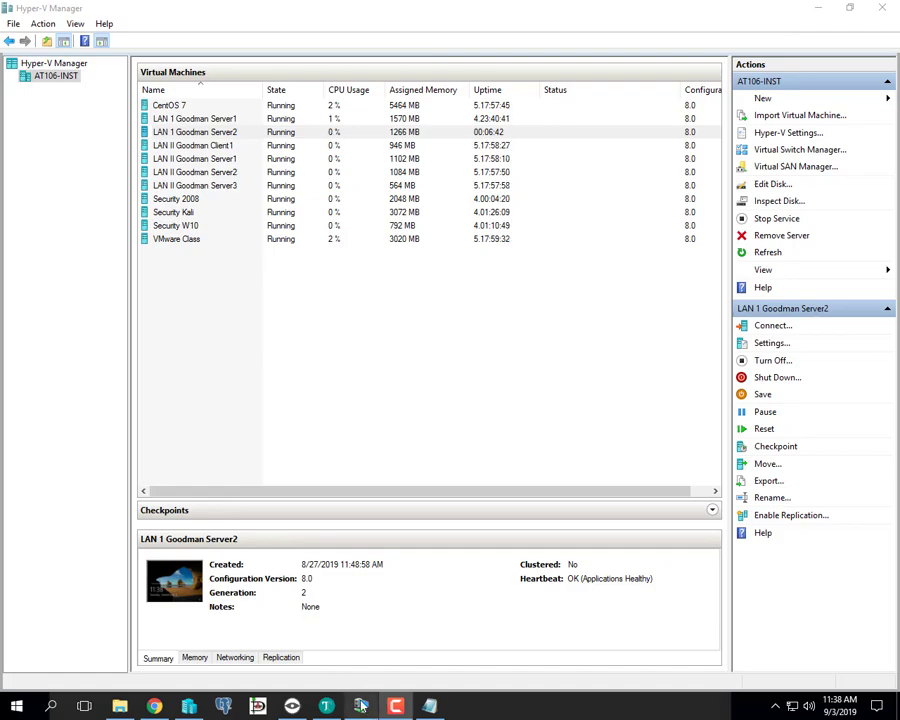
mouse_move(361, 706)
left_click(348, 612)
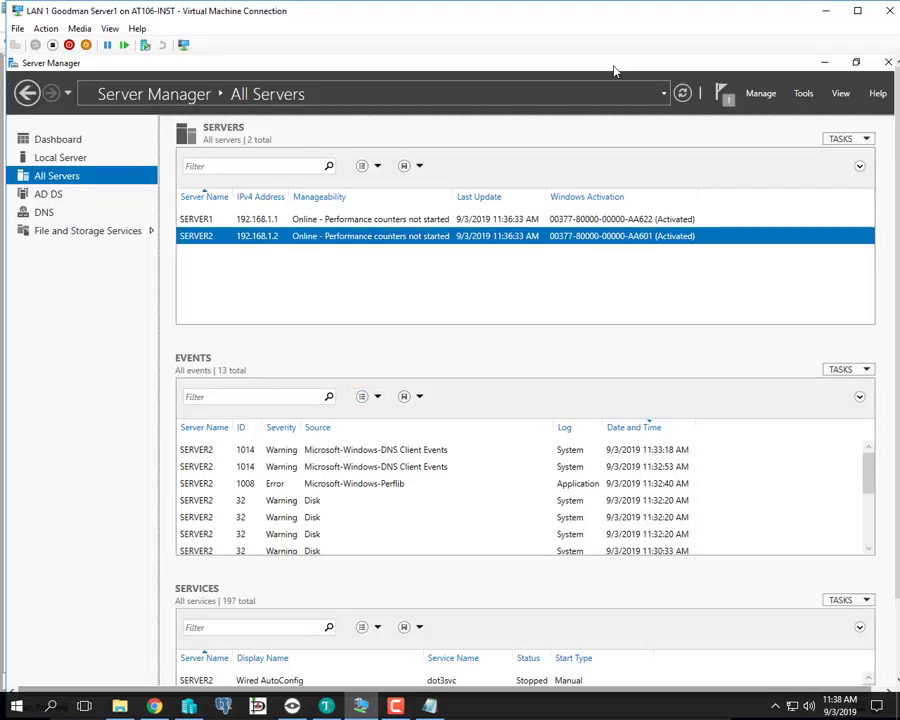
- Make Server1 full screen and start a Remote Desktop Connection to SERVER2 from All Servers
left_click(857, 10)
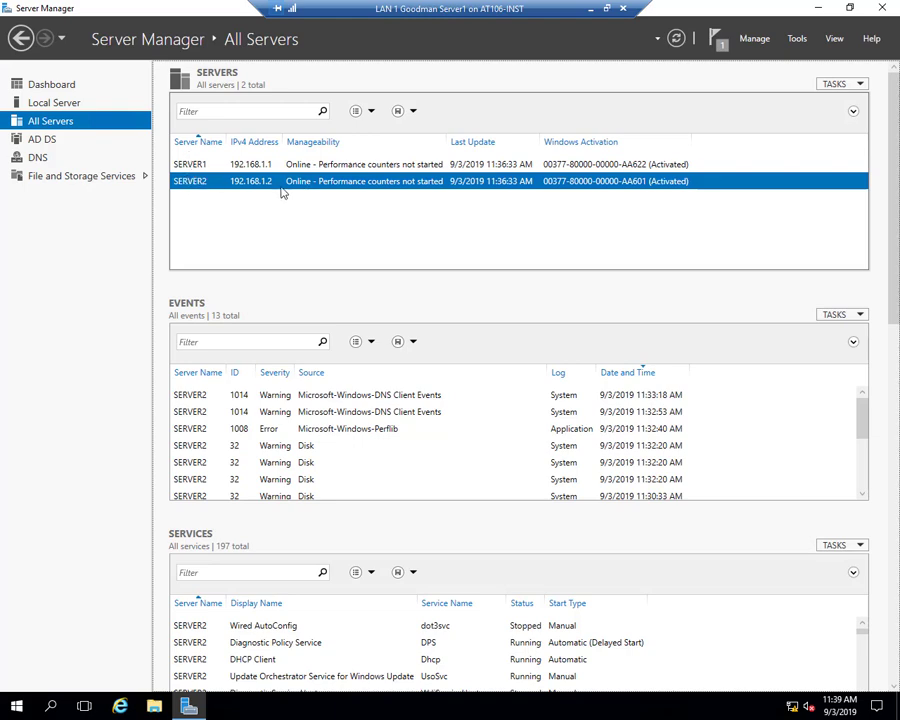
right_click(196, 187)
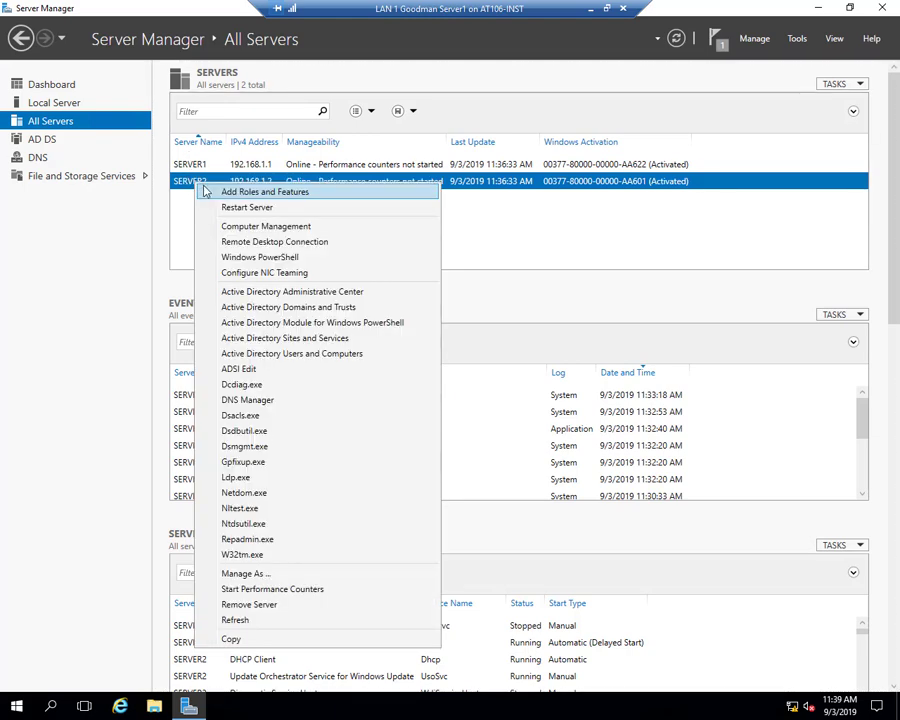
left_click(245, 243)
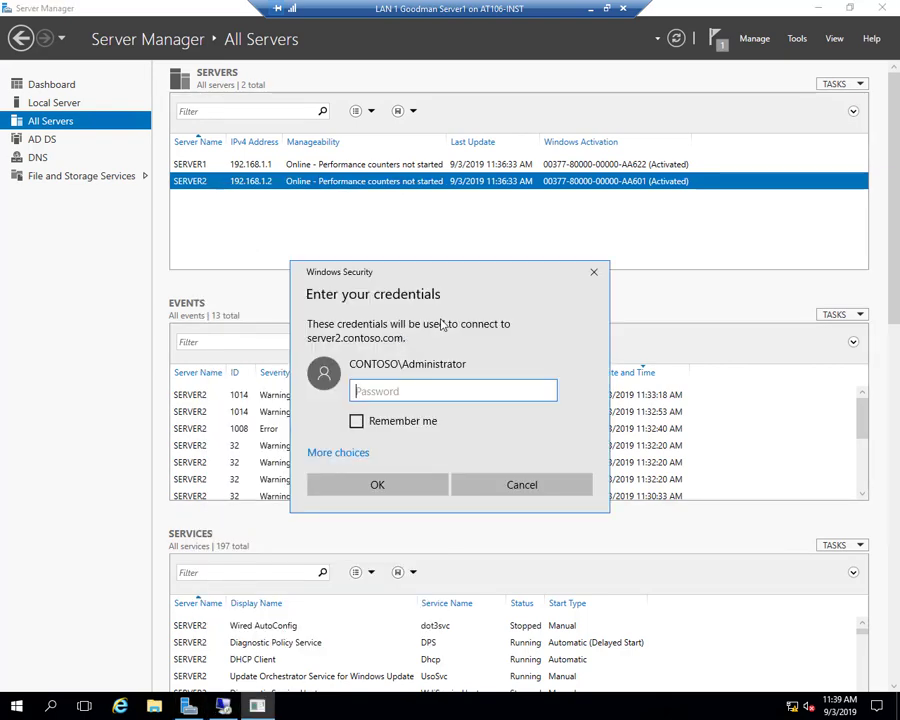
- Enter the administrator password to sign in to SERVER2 over Remote Desktop
type("Pa")
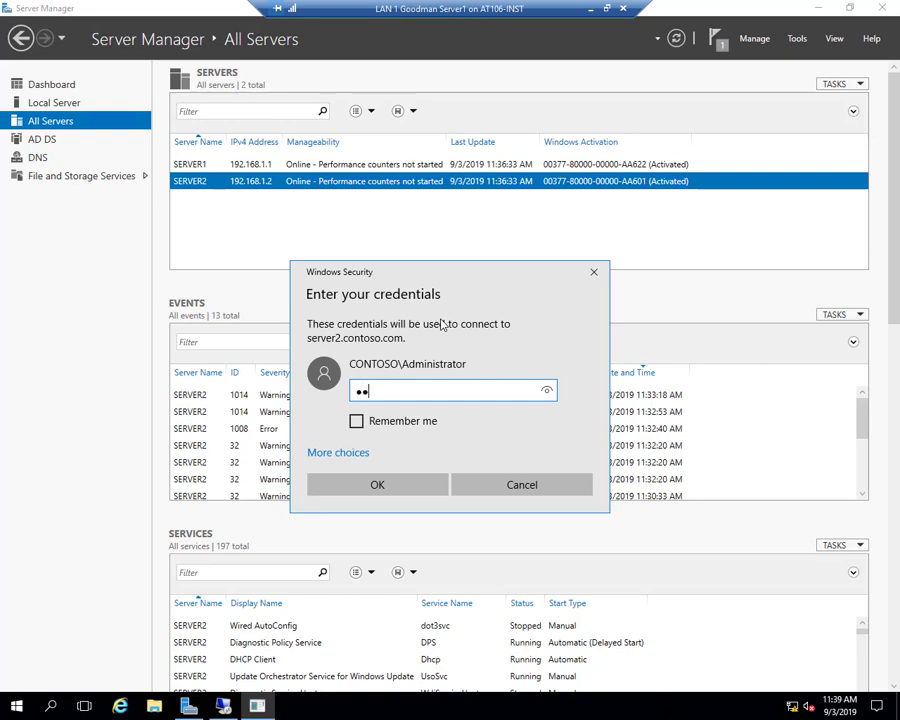
type("$$w0rd")
key("Return")
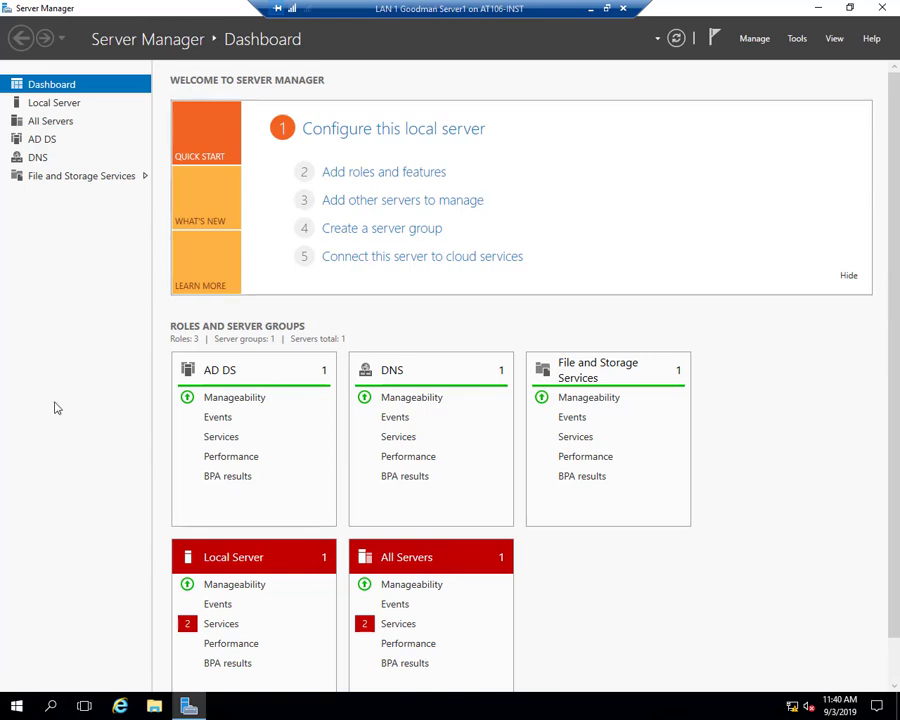
- Sign out of the SERVER2 remote session from the Start menu's Shut down or sign out options
right_click(19, 708)
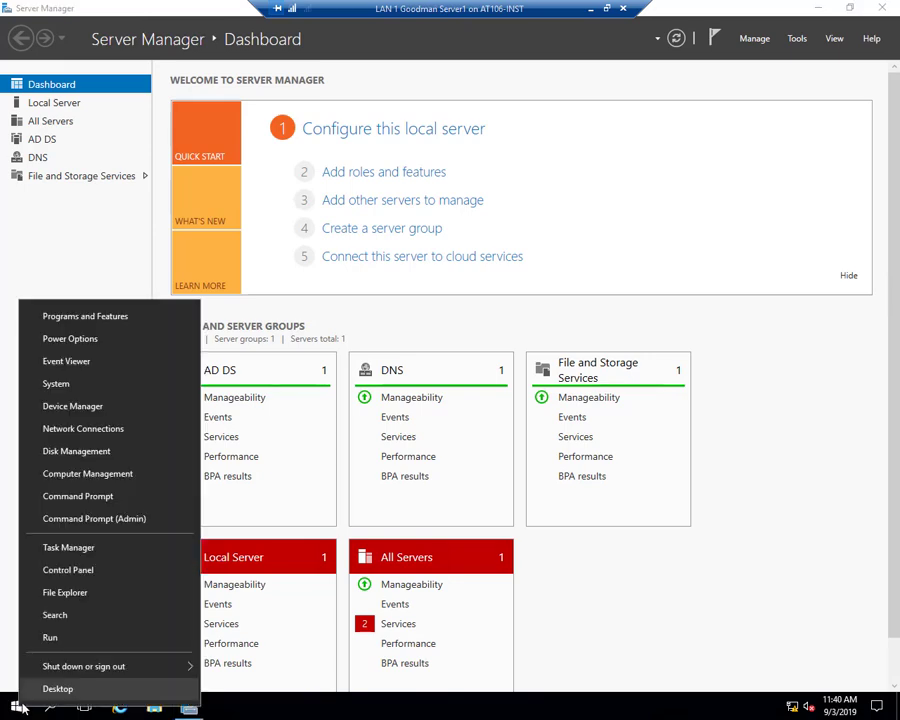
mouse_move(160, 672)
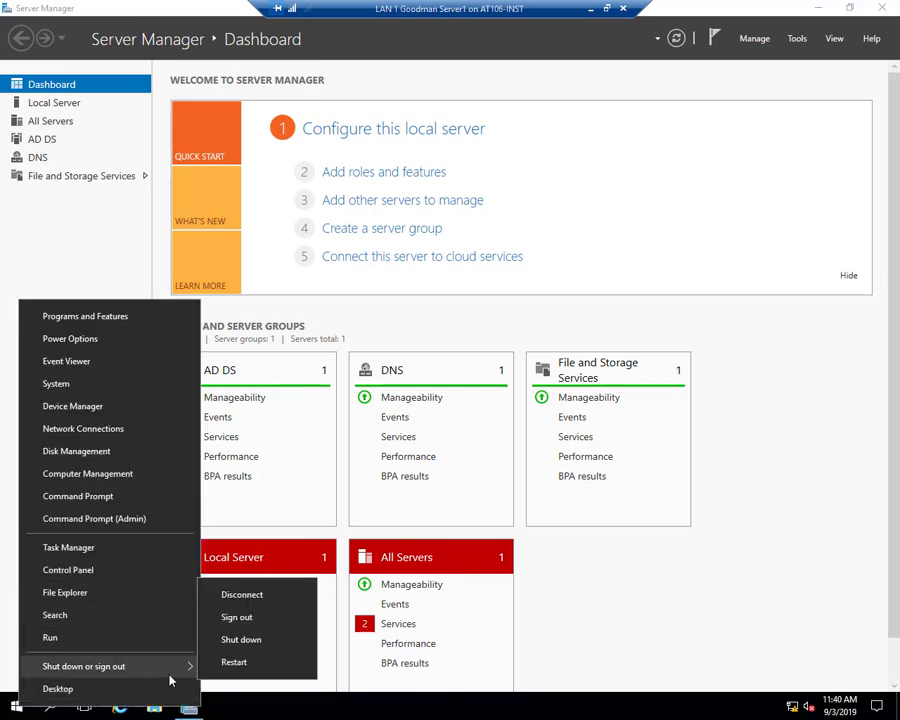
left_click(254, 624)
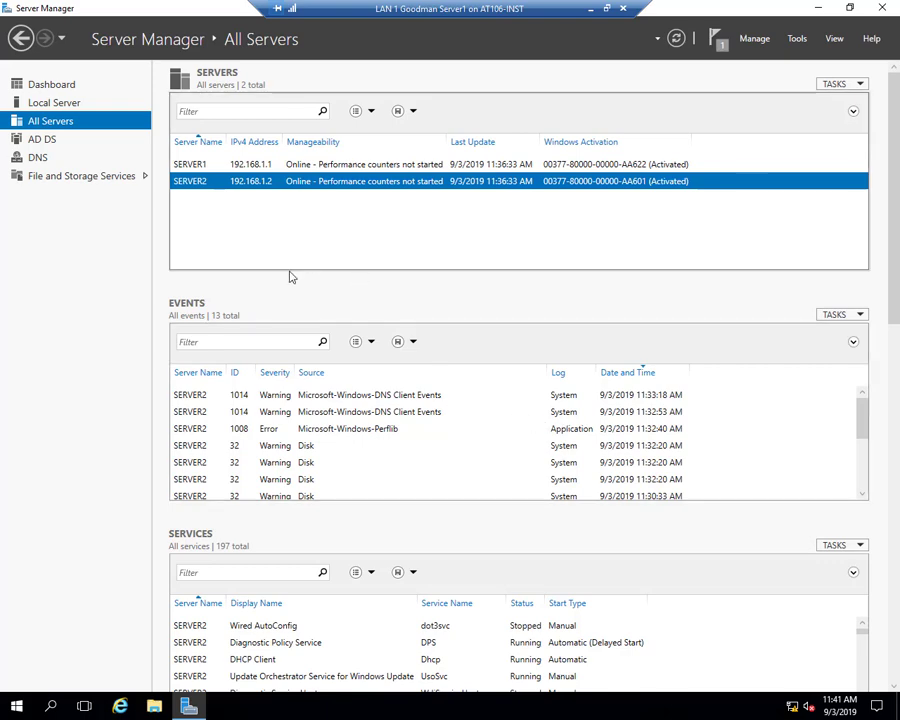
- Show SERVER1's events, then launch Active Directory Users and Computers from the Tools menu
left_click(202, 167)
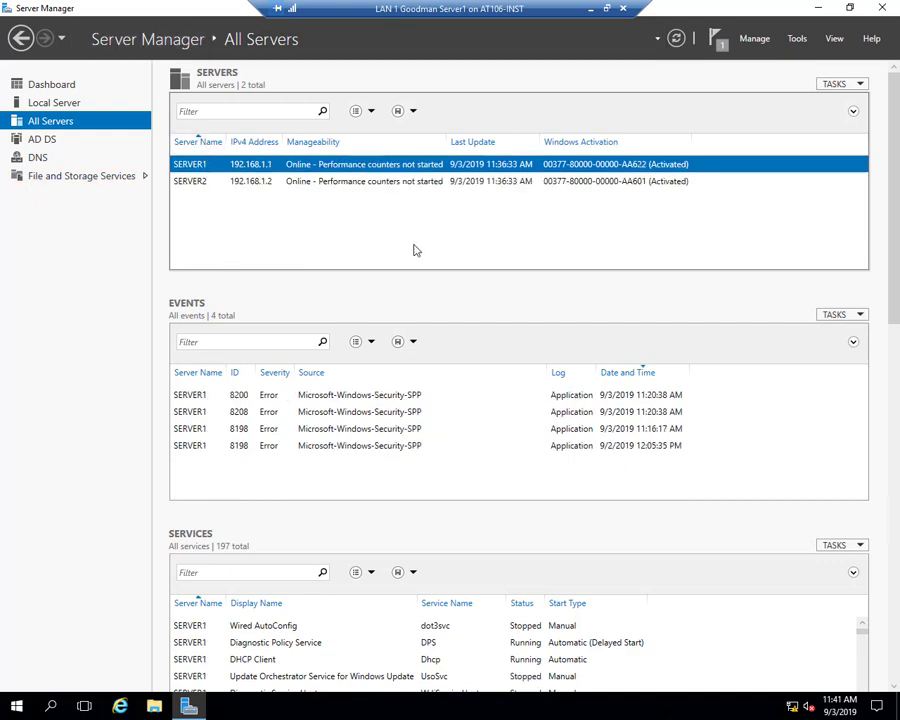
left_click(797, 39)
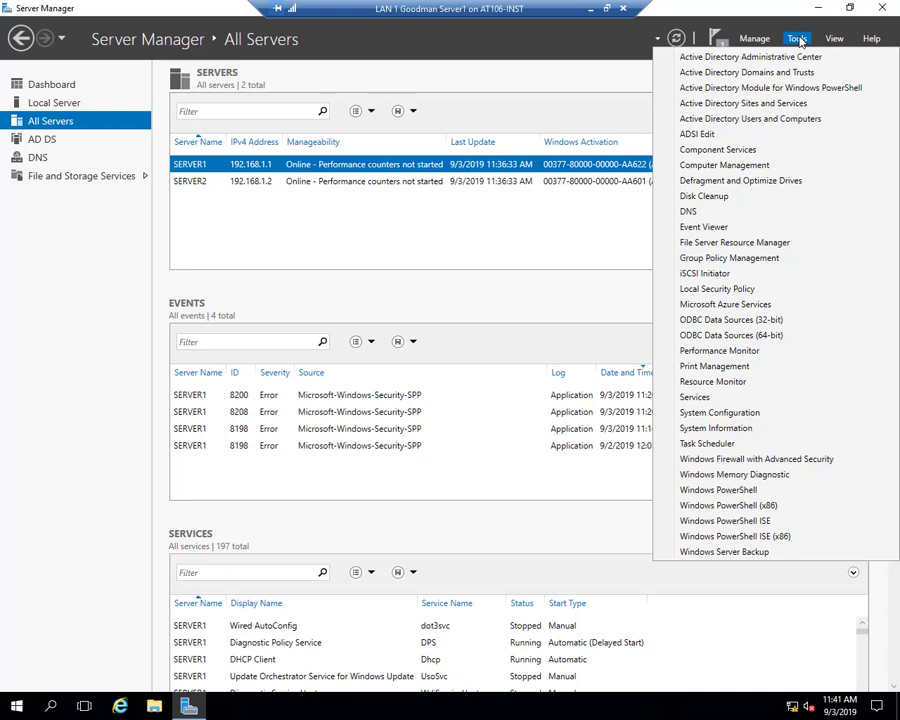
left_click(737, 121)
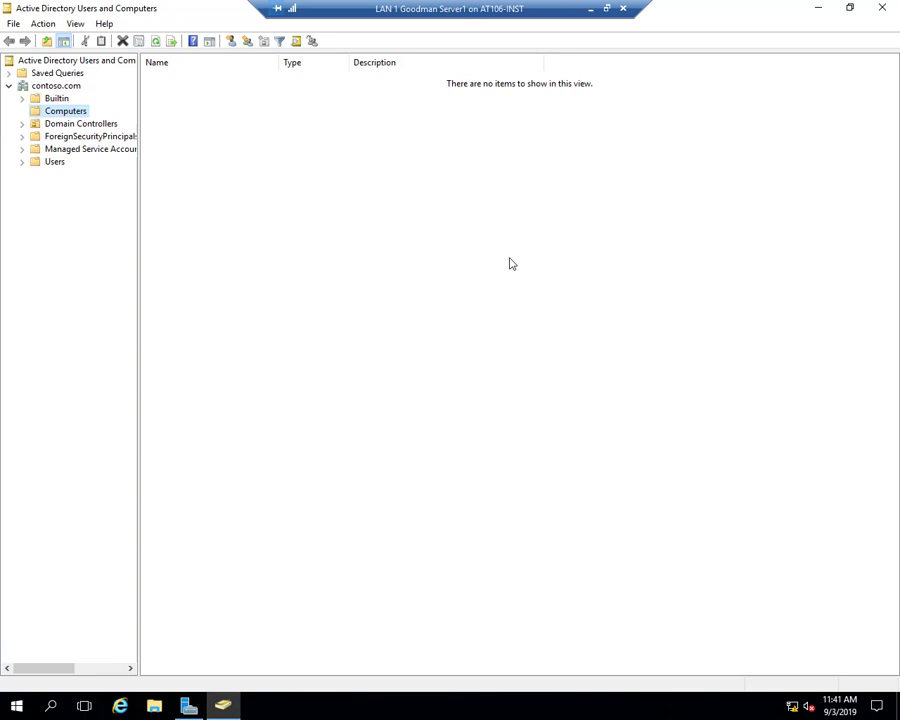
- Open the Domain Controllers container and compare SERVER1 (GC) with SERVER2 (DC)
left_click(79, 125)
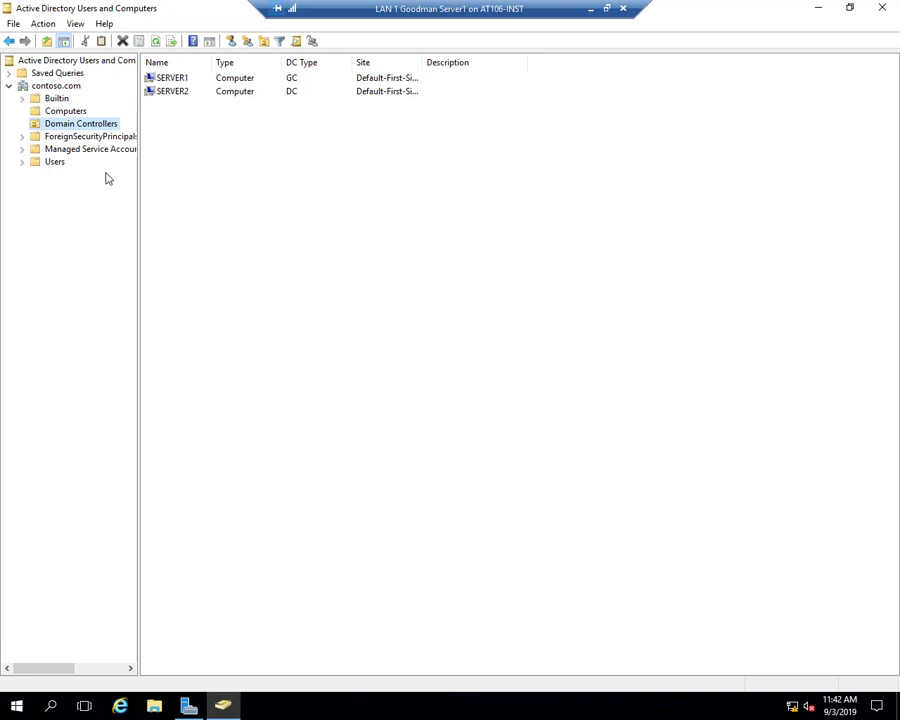
left_click(292, 92)
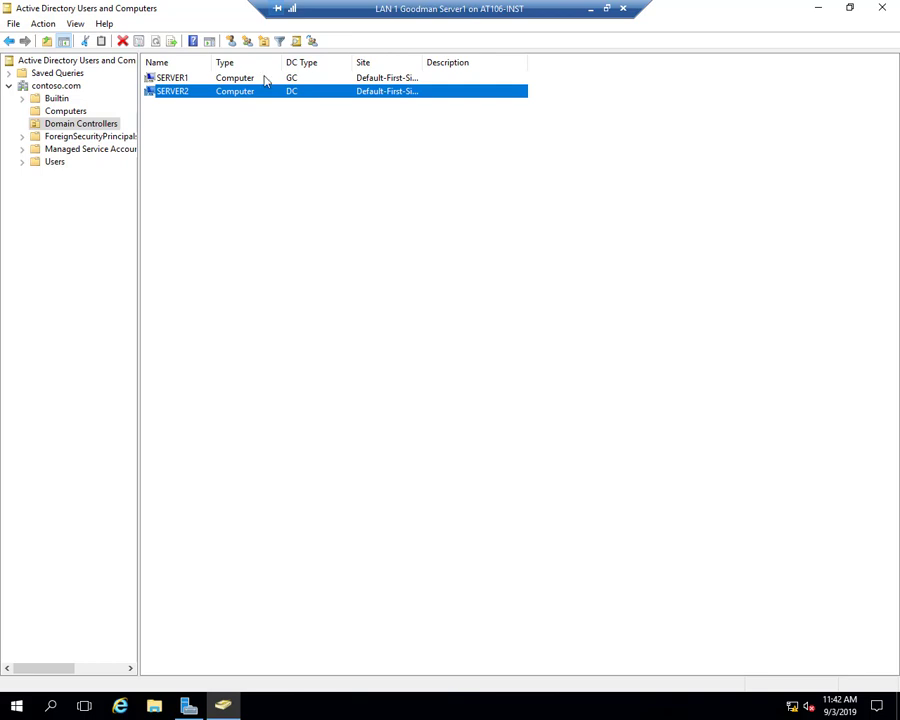
left_click(308, 80)
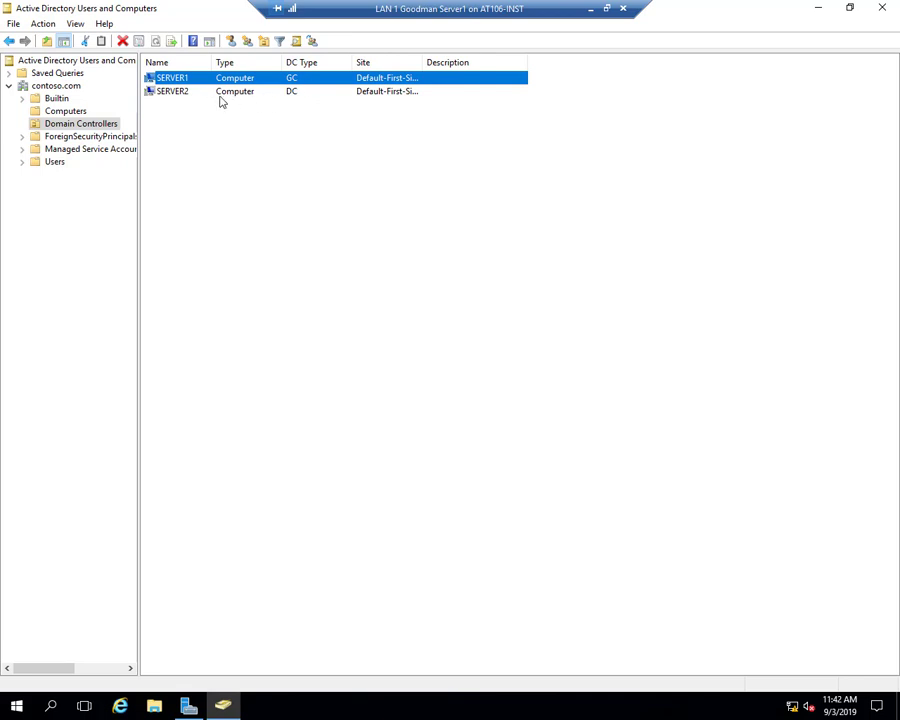
left_click(182, 92)
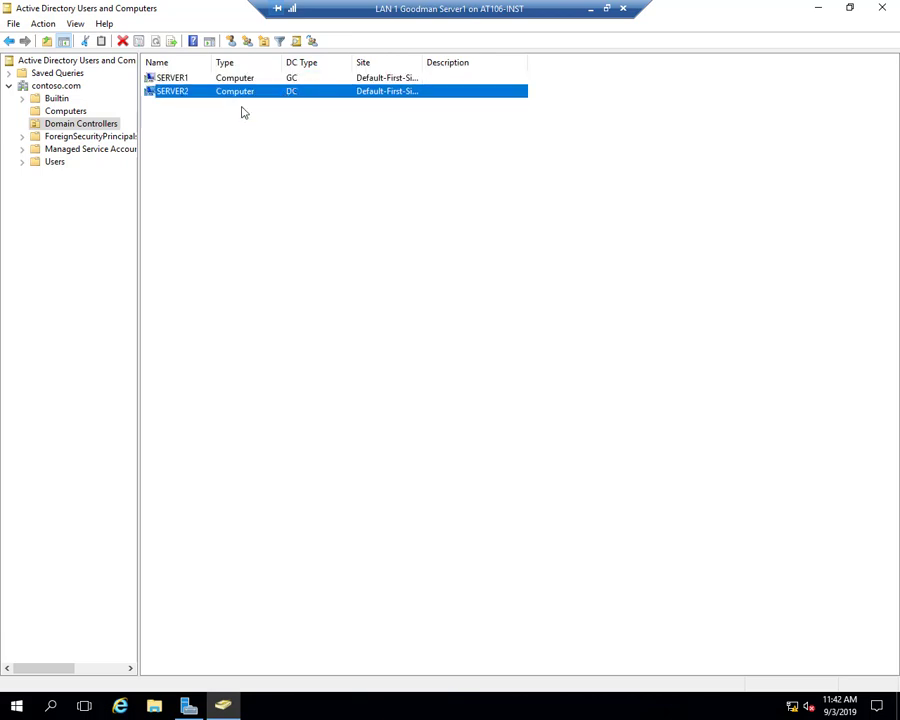
- Check SERVER2's NTDS Settings (Global Catalog off), close them unchanged, and list contoso.com's containers
right_click(180, 97)
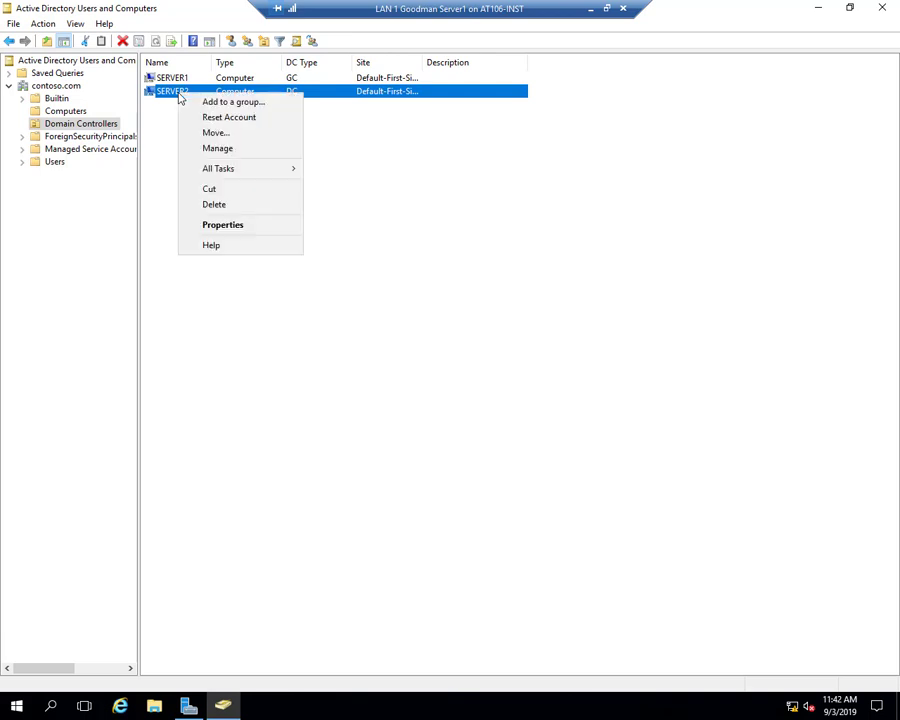
left_click(241, 226)
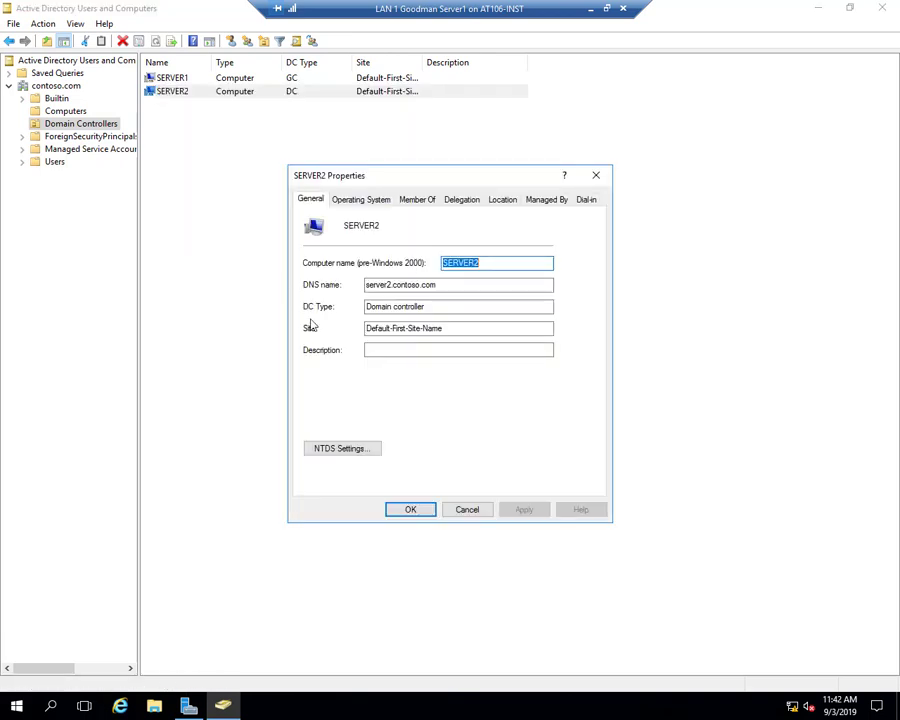
left_click(342, 451)
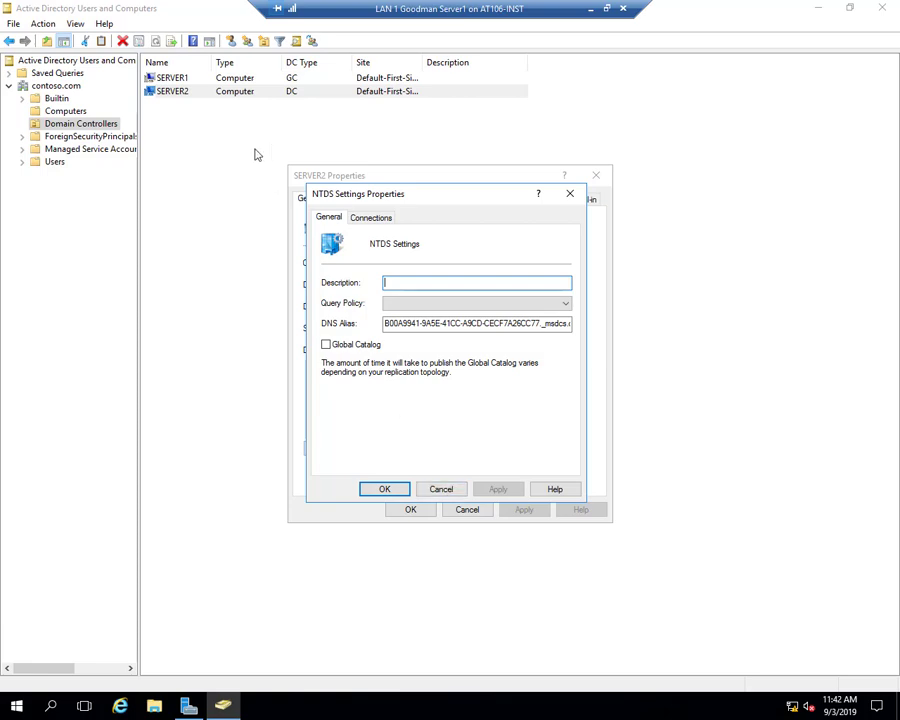
left_click(449, 489)
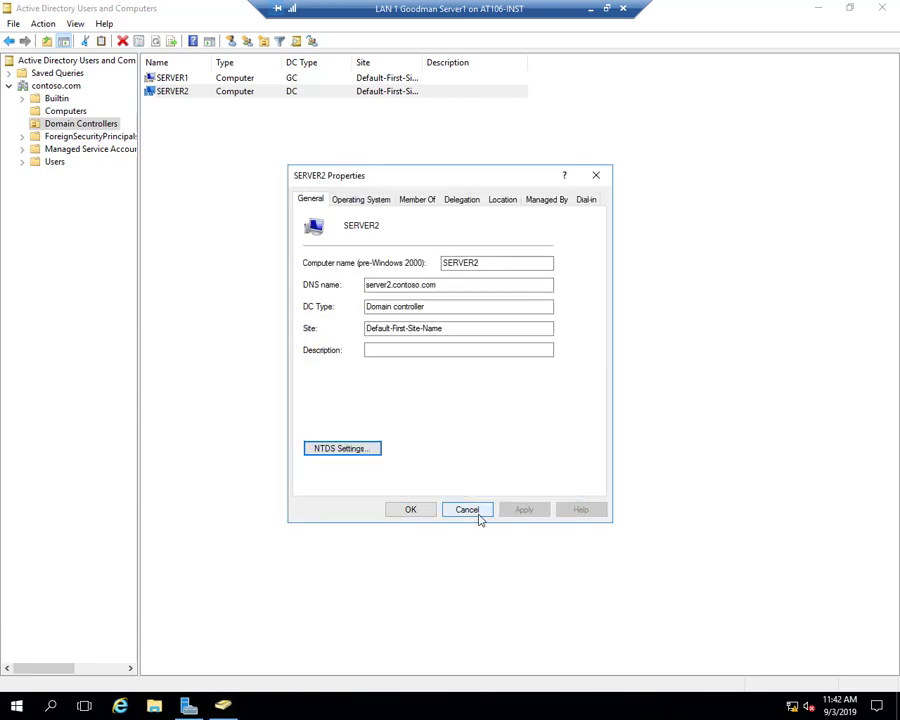
left_click(467, 509)
left_click(330, 357)
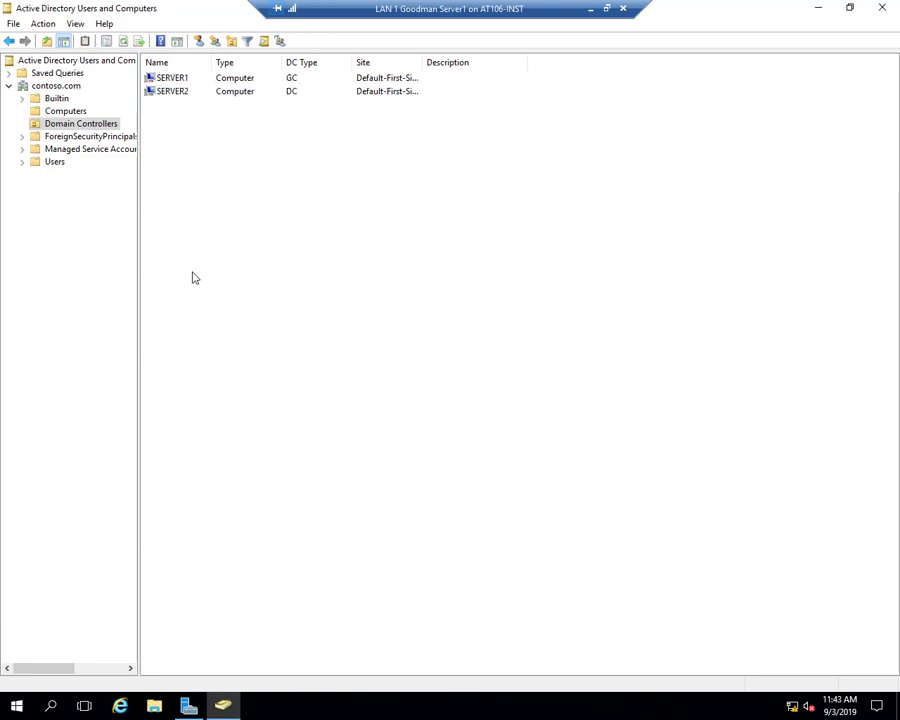
left_click(60, 87)
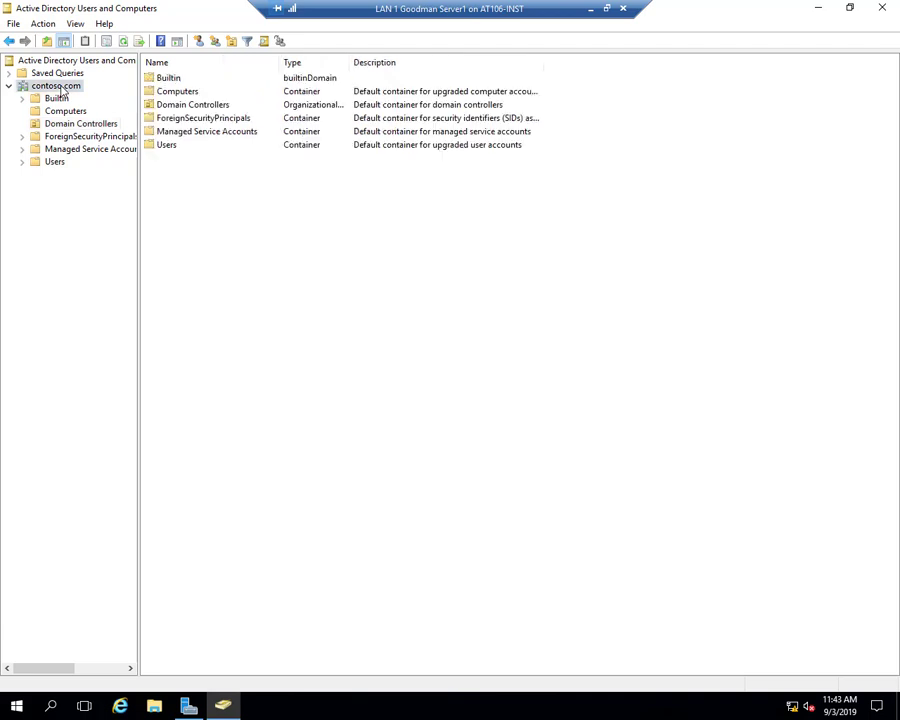
right_click(62, 92)
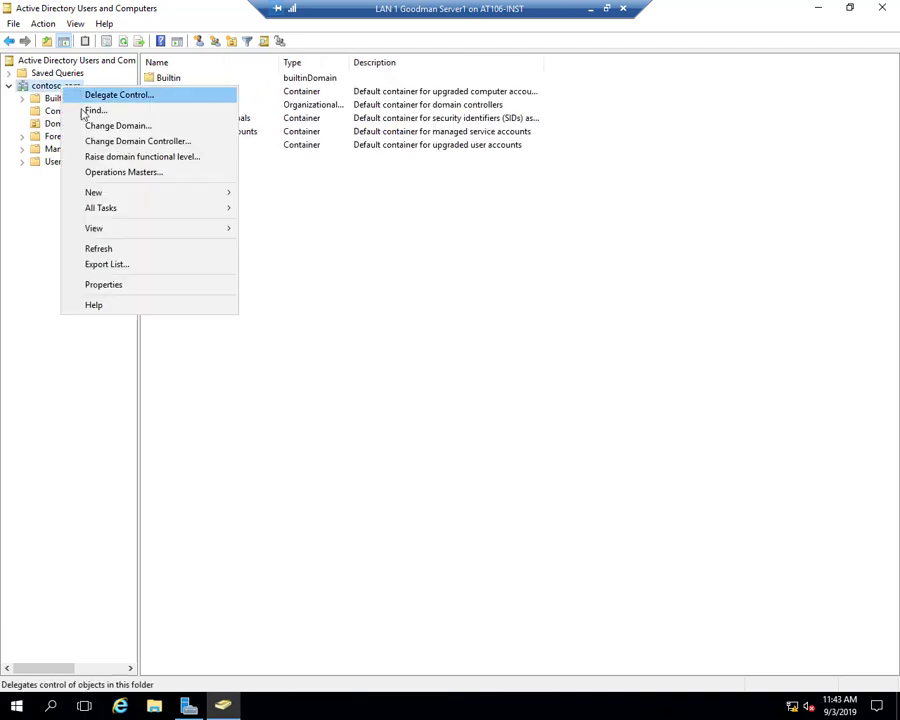
left_click(119, 175)
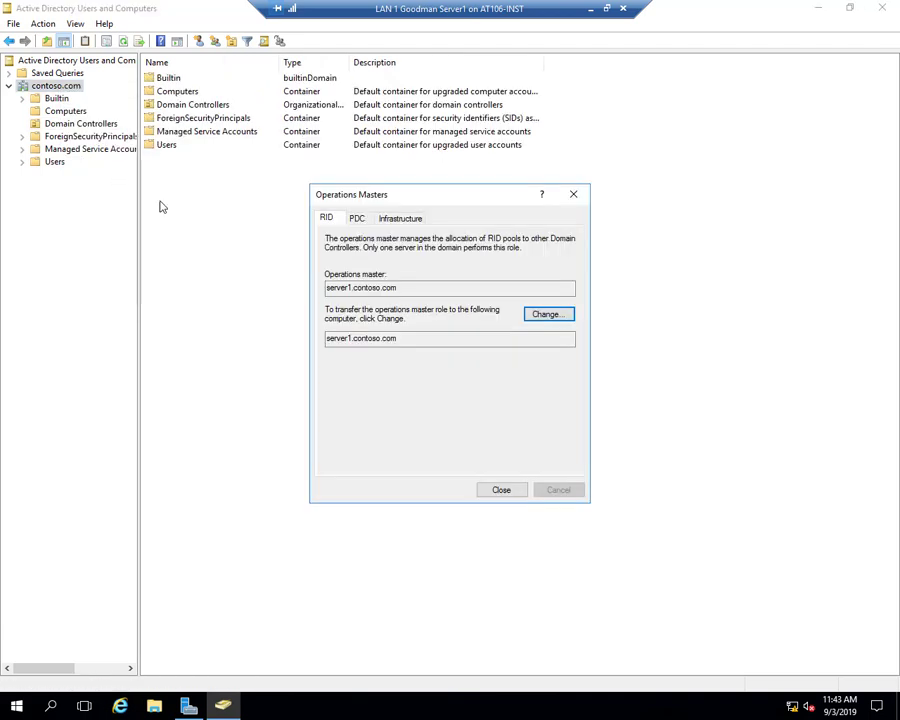
left_click(576, 195)
right_click(40, 89)
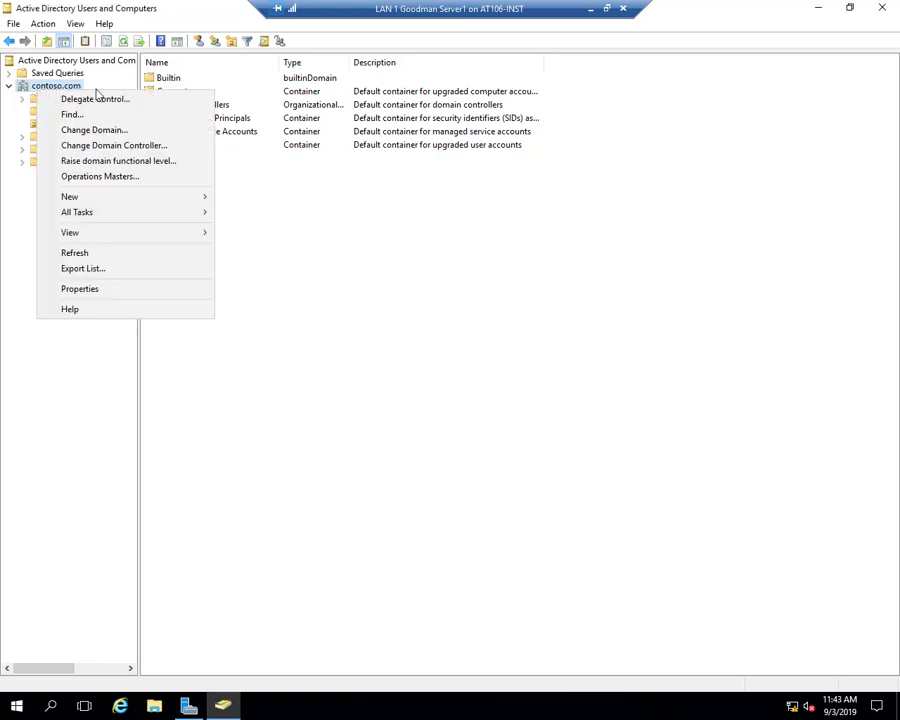
left_click(119, 177)
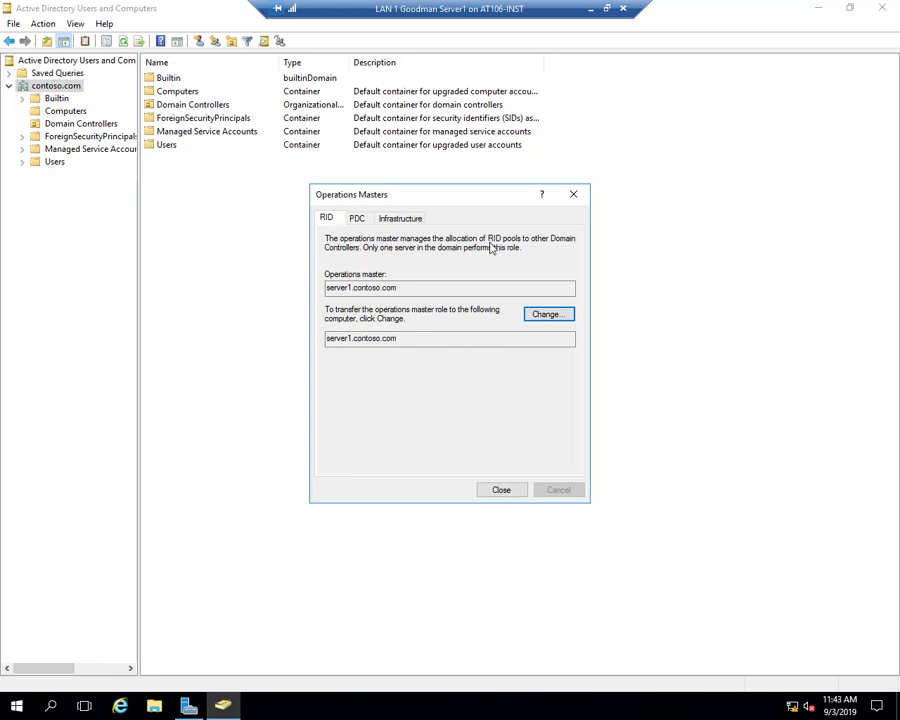
left_click(363, 221)
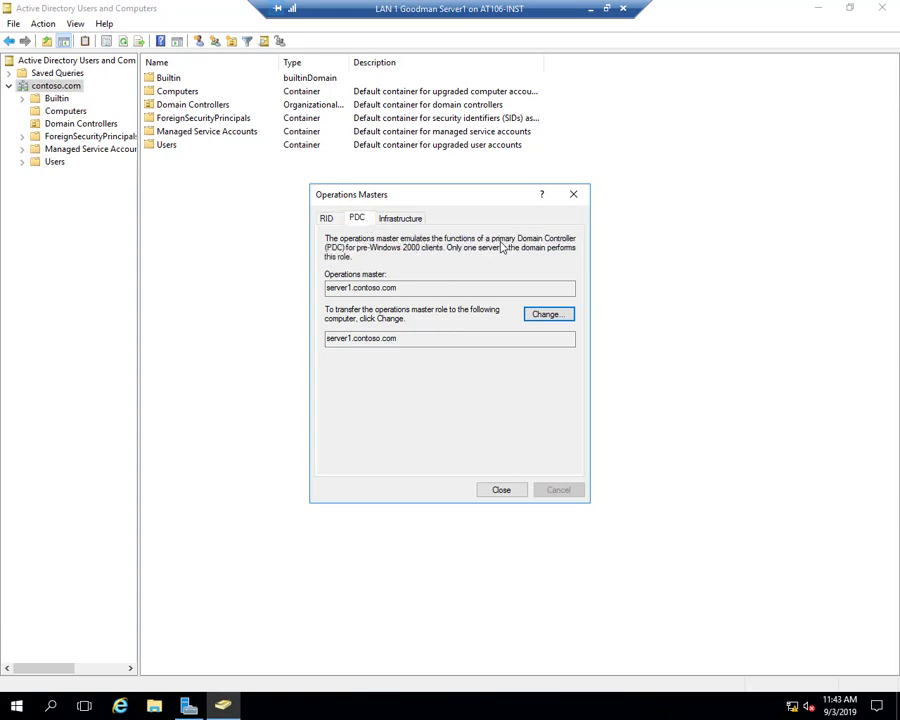
left_click(400, 218)
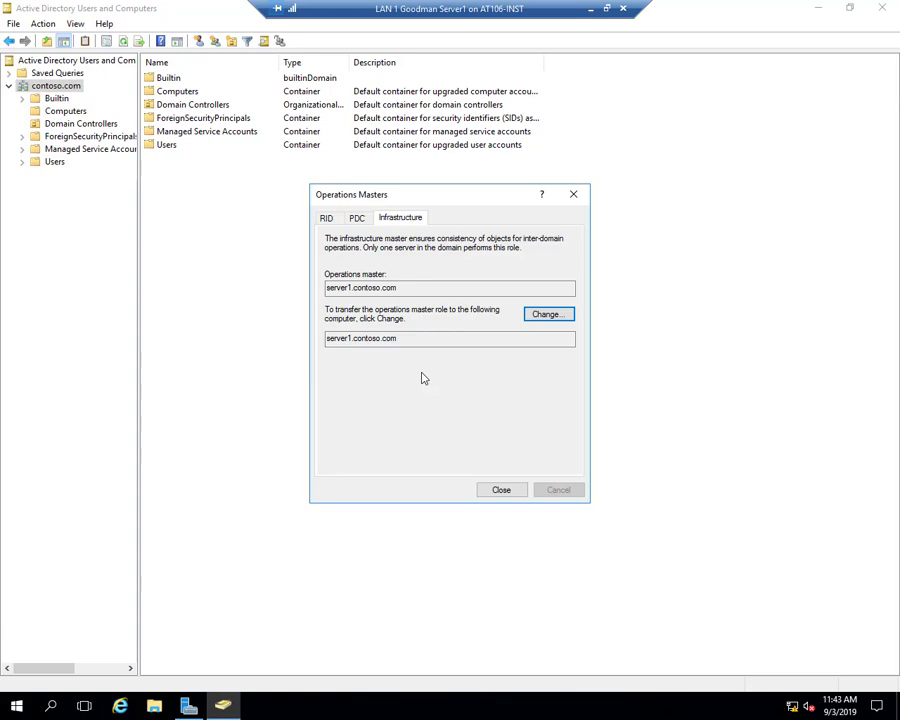
left_click(505, 490)
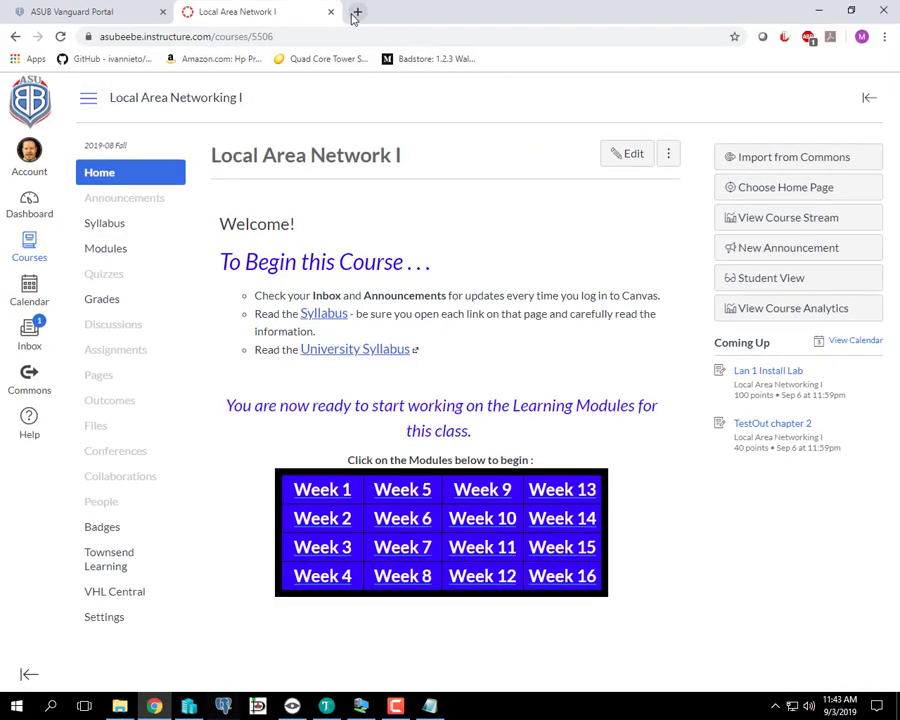
- Search Google in a new tab for 'global catalog placement best practices'
left_click(357, 12)
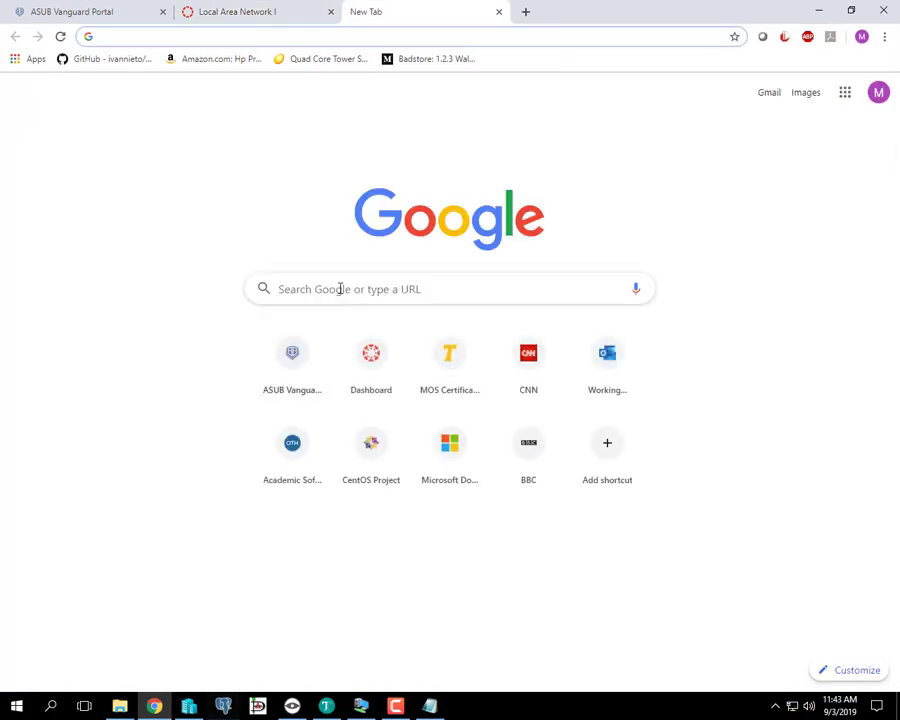
left_click(340, 286)
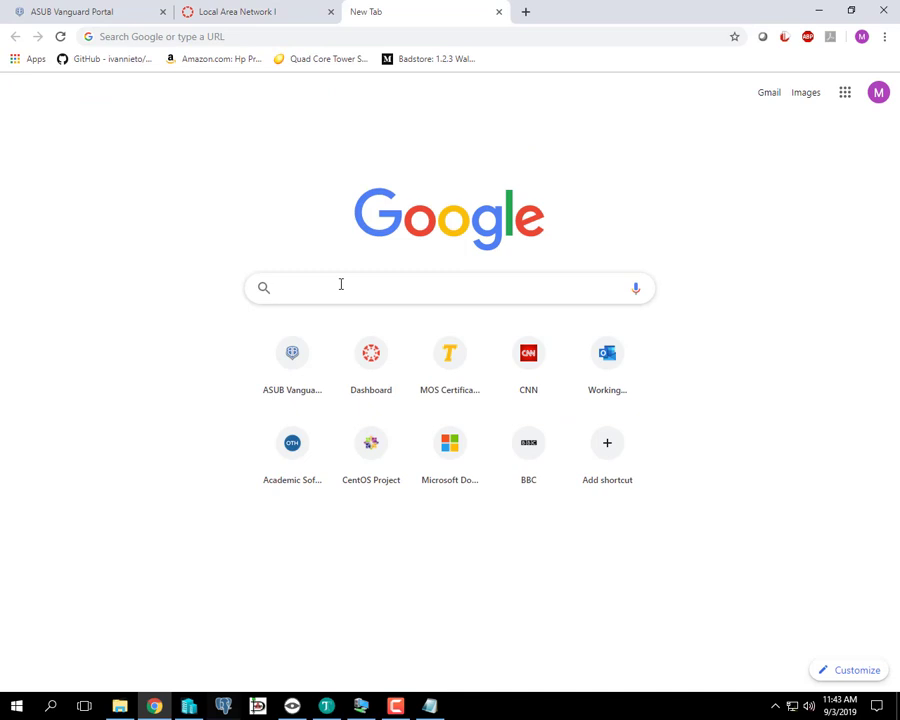
type("glob")
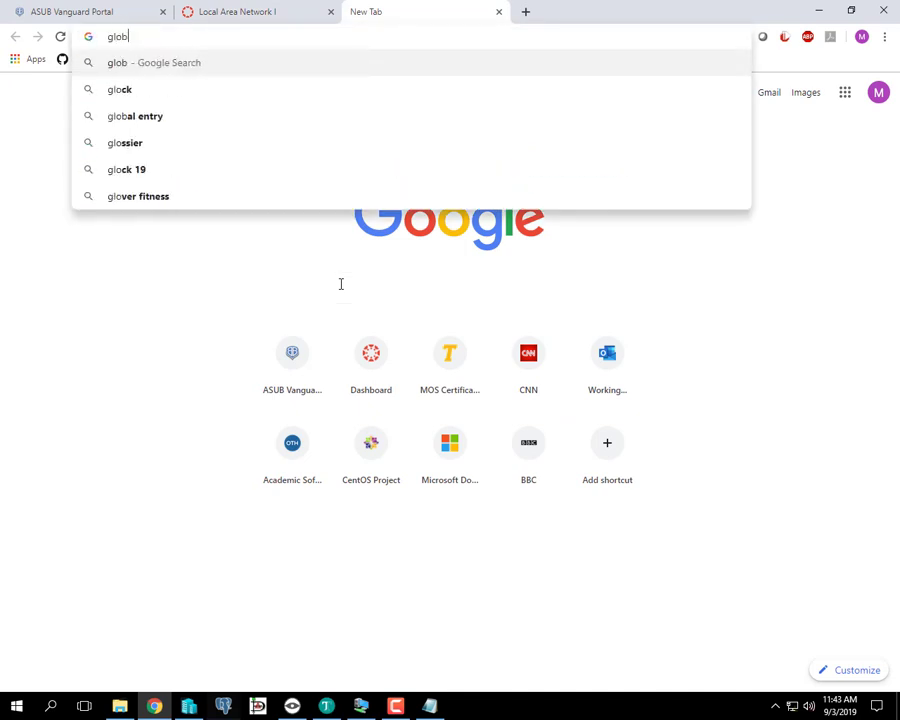
type("al cata")
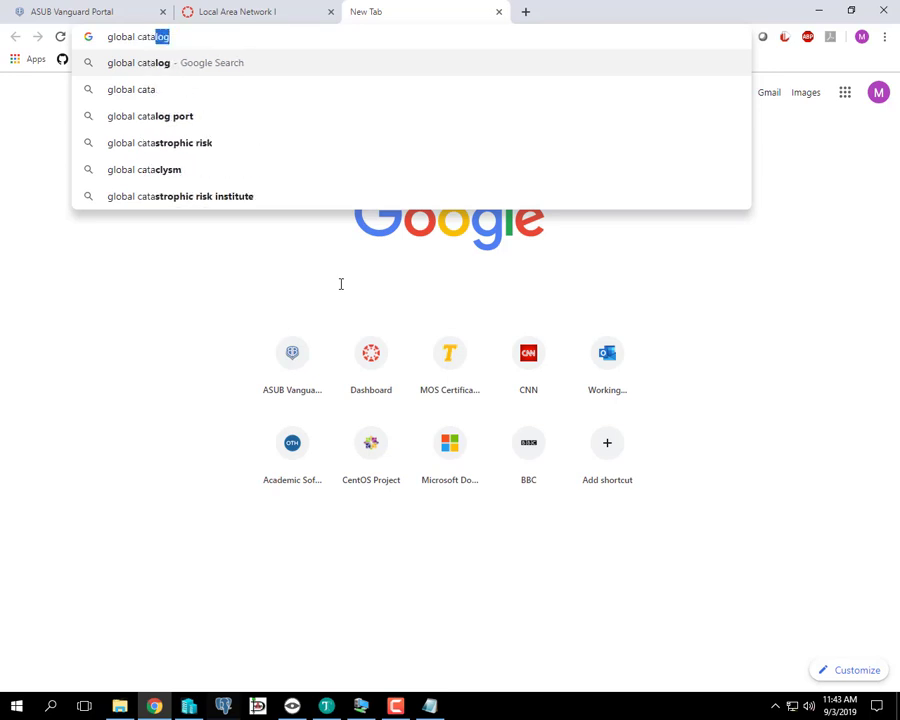
type("log placement")
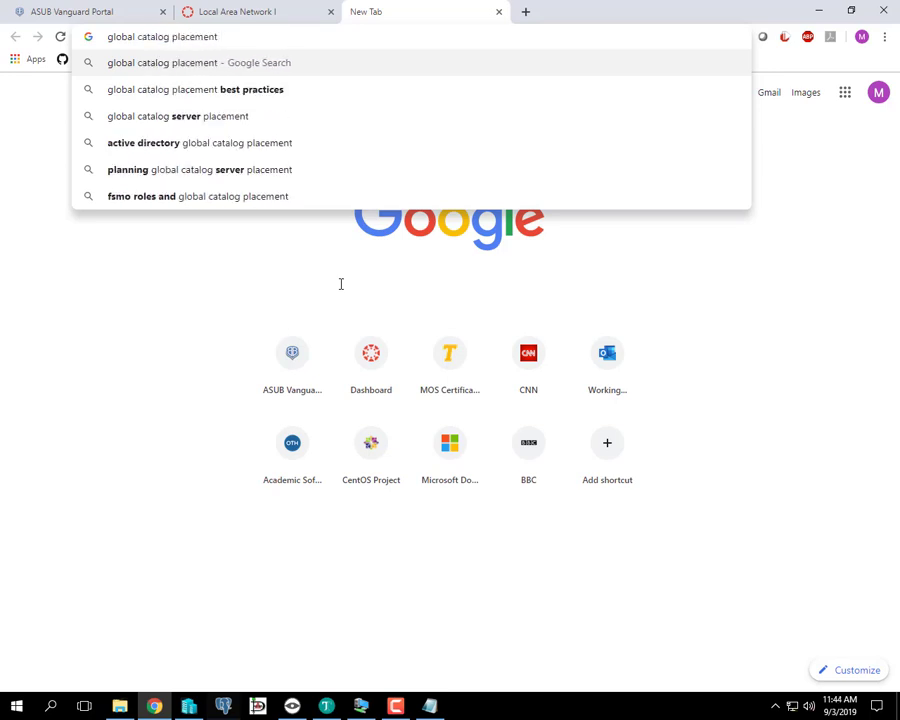
key("Down")
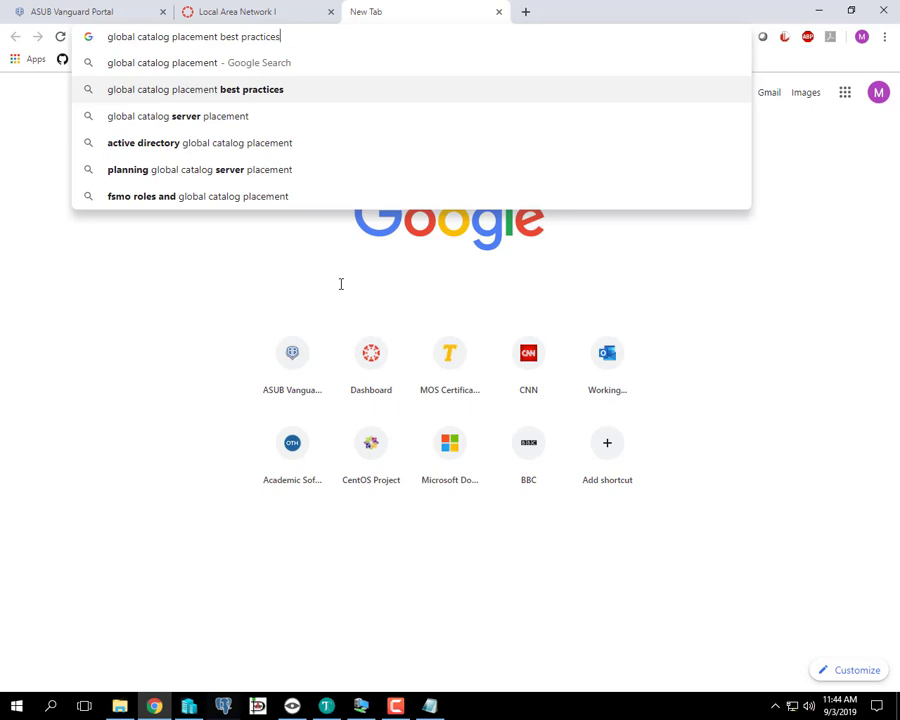
key("Return")
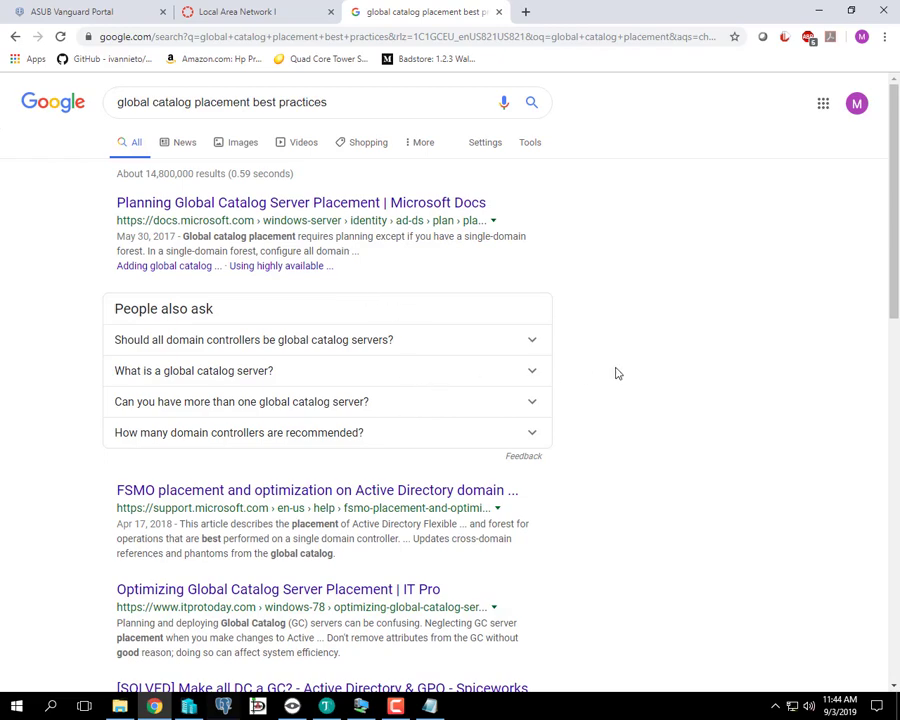
- Scroll through the search results, led by Microsoft Docs' Planning Global Catalog Server Placement
scroll(617, 372, "down", 1)
scroll(617, 373, "down", 2)
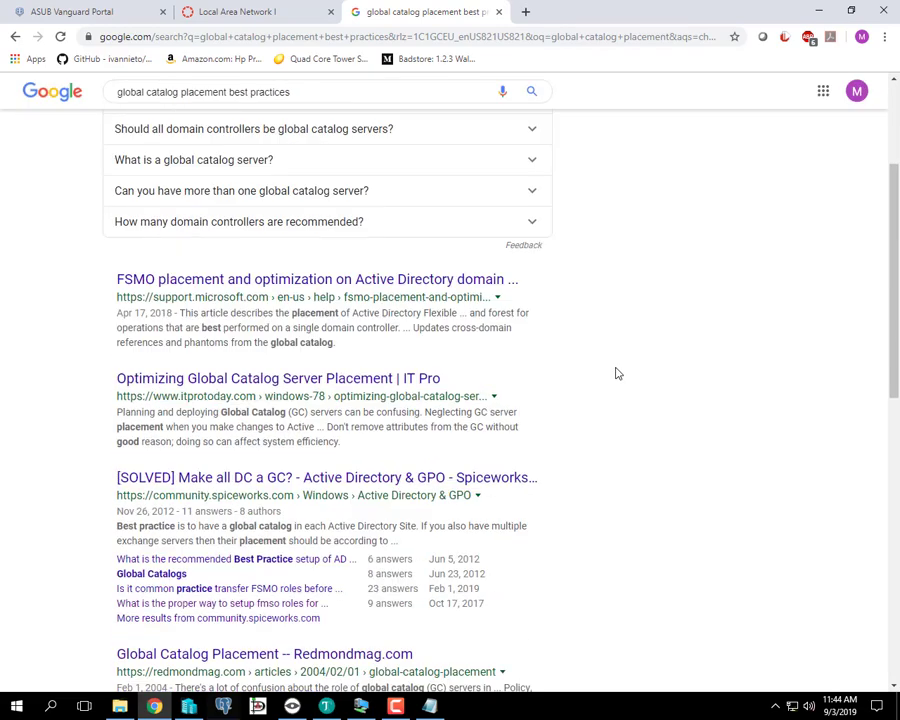
scroll(617, 373, "down", 2)
scroll(617, 373, "down", 2)
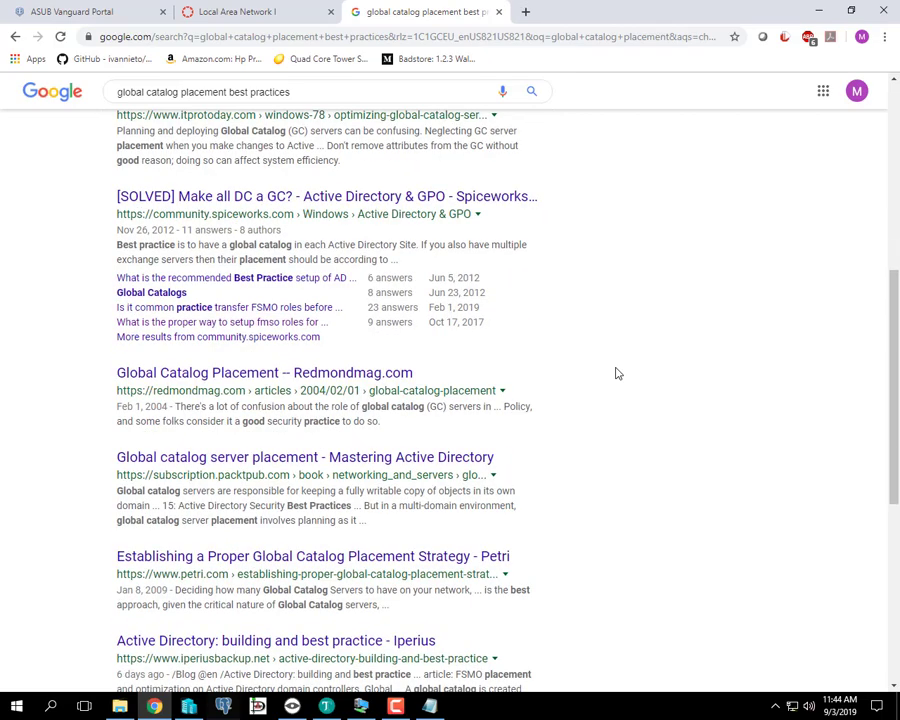
scroll(617, 373, "down", 2)
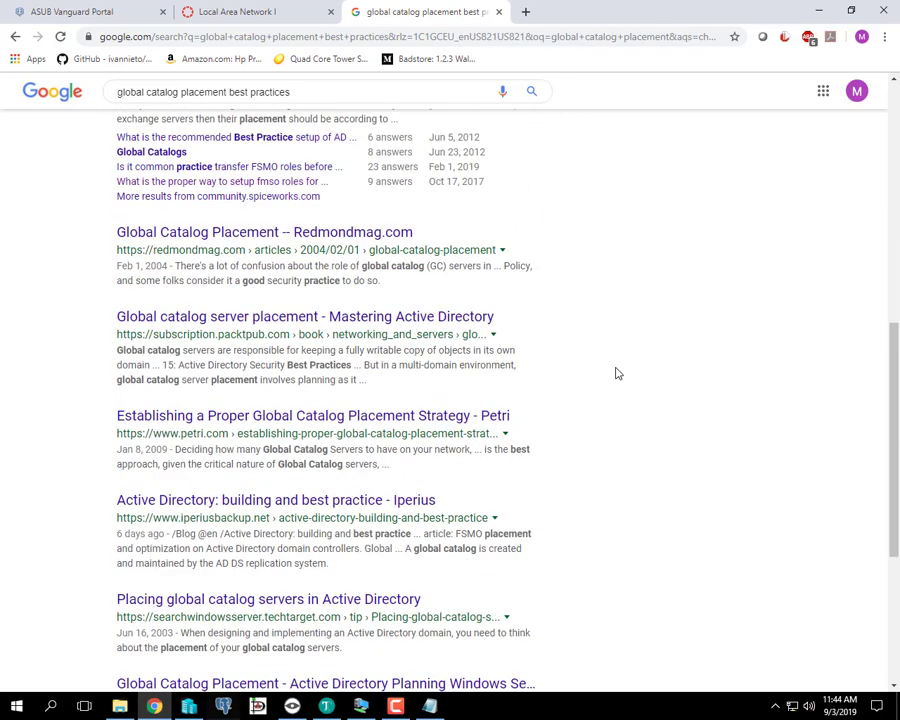
scroll(617, 385, "down", 1)
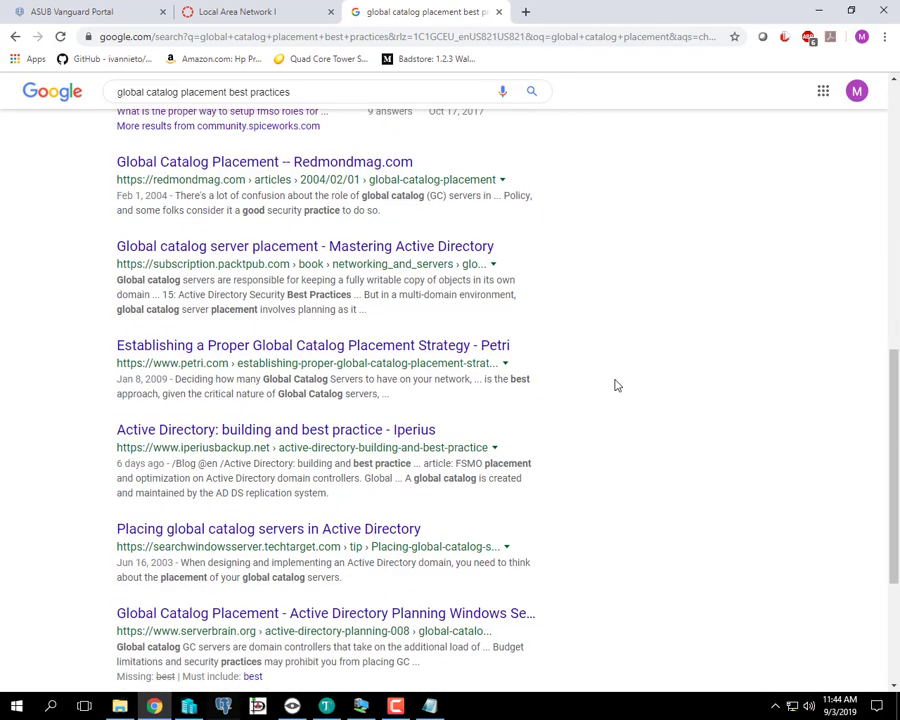
scroll(617, 385, "down", 2)
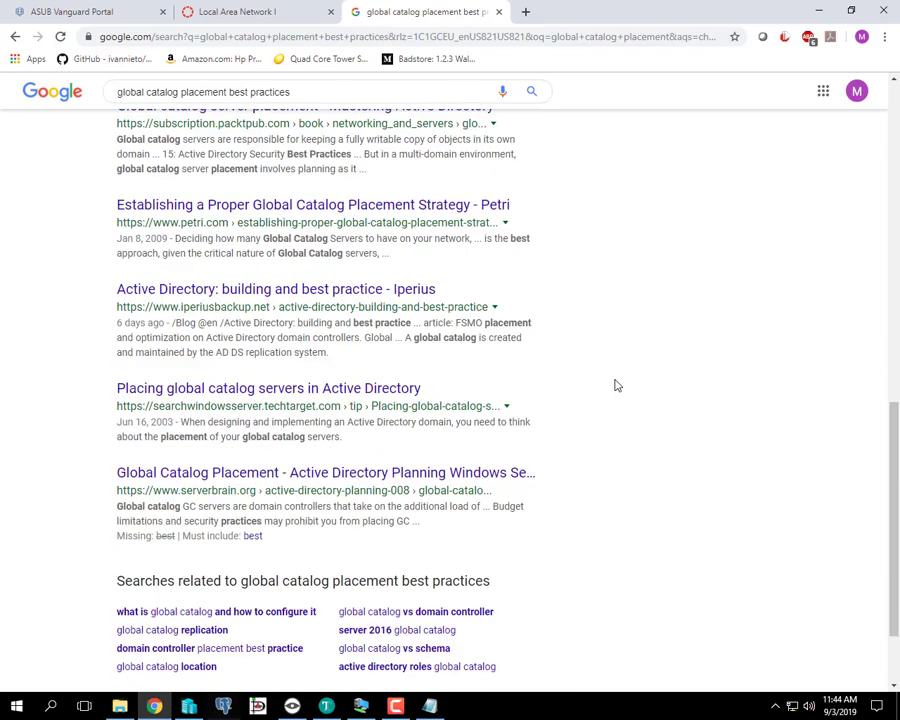
scroll(617, 388, "up", 12)
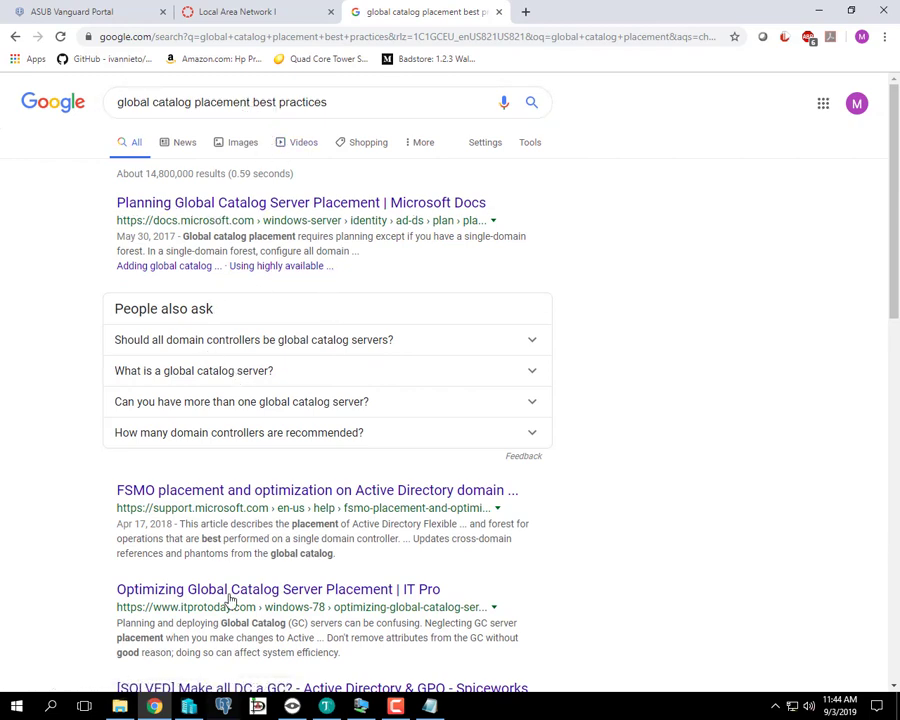
- Open ITPro Today's 'Optimizing Global Catalog Server Placement' result in a background tab
scroll(255, 580, "down", 1)
scroll(265, 540, "down", 1)
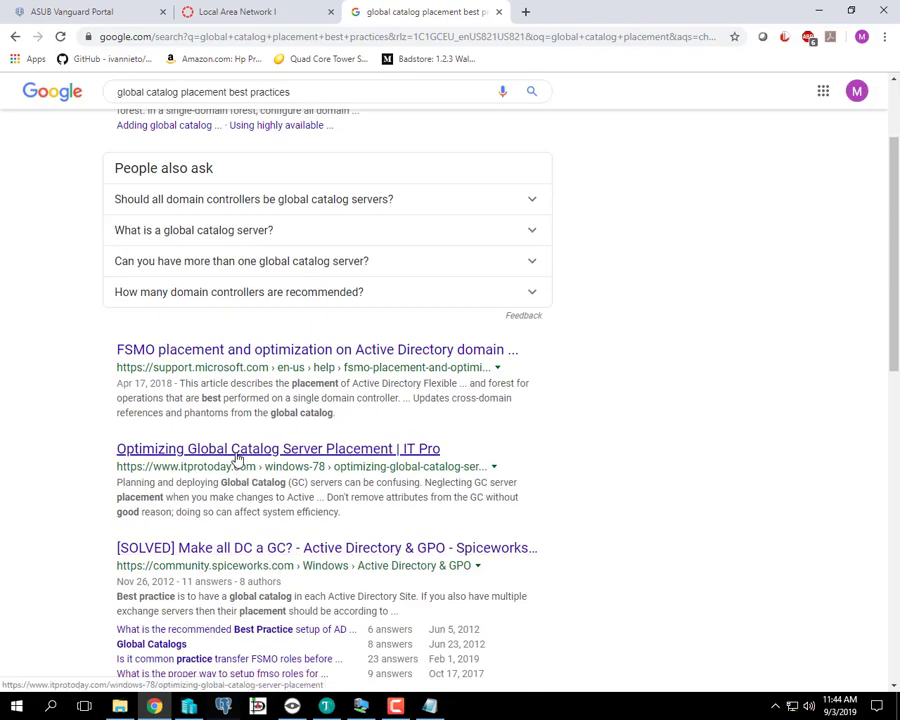
middle_click(237, 457)
- Open the FSMO and Global Catalog roles article from results page 2, then view the ITPro article
scroll(674, 494, "down", 2)
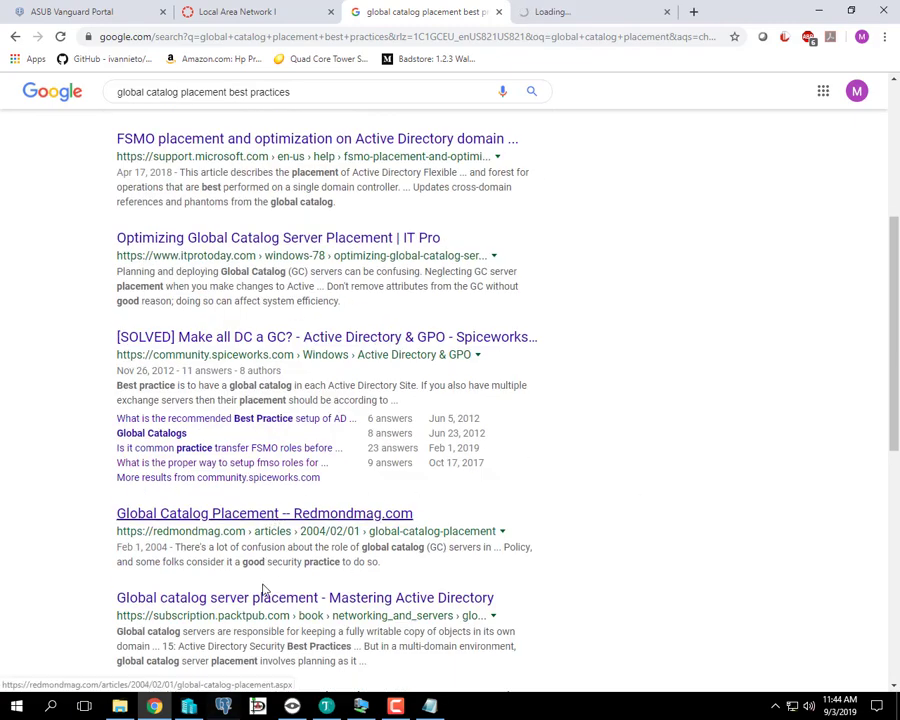
scroll(600, 488, "down", 3)
scroll(512, 494, "down", 3)
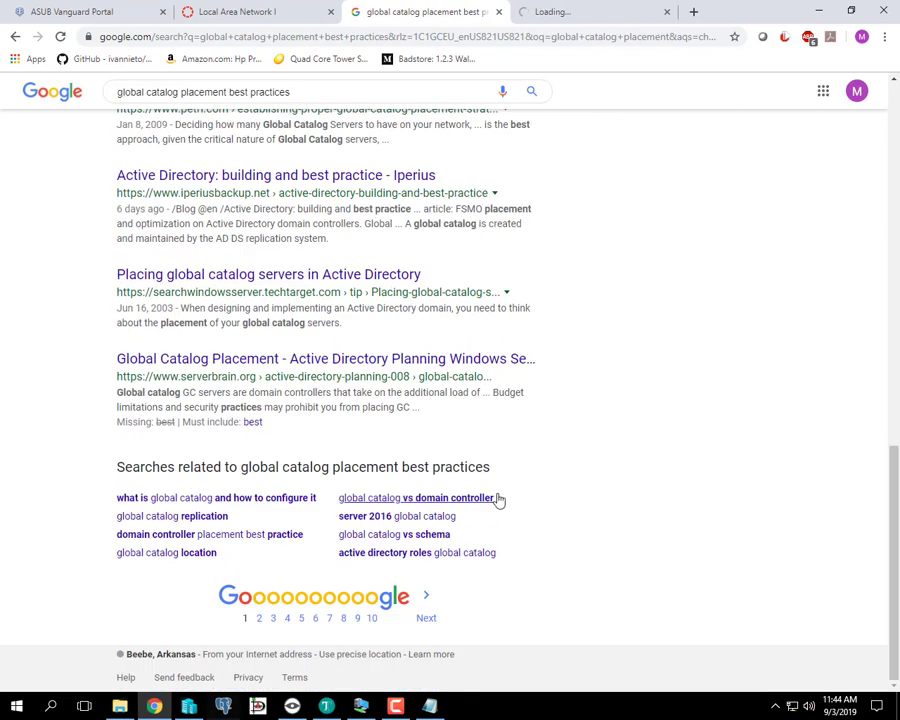
left_click(427, 619)
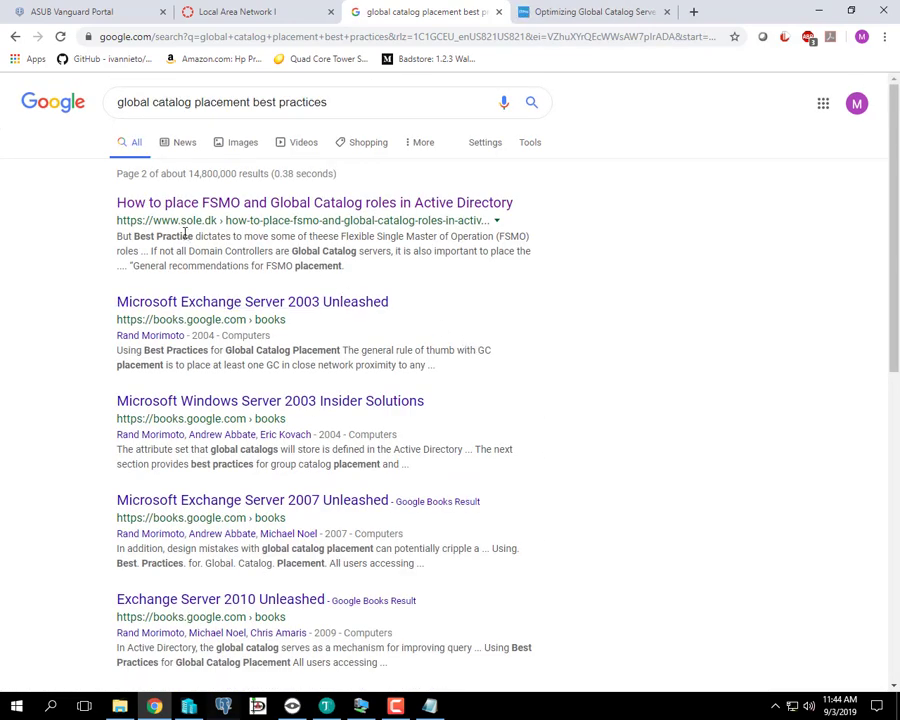
middle_click(300, 204)
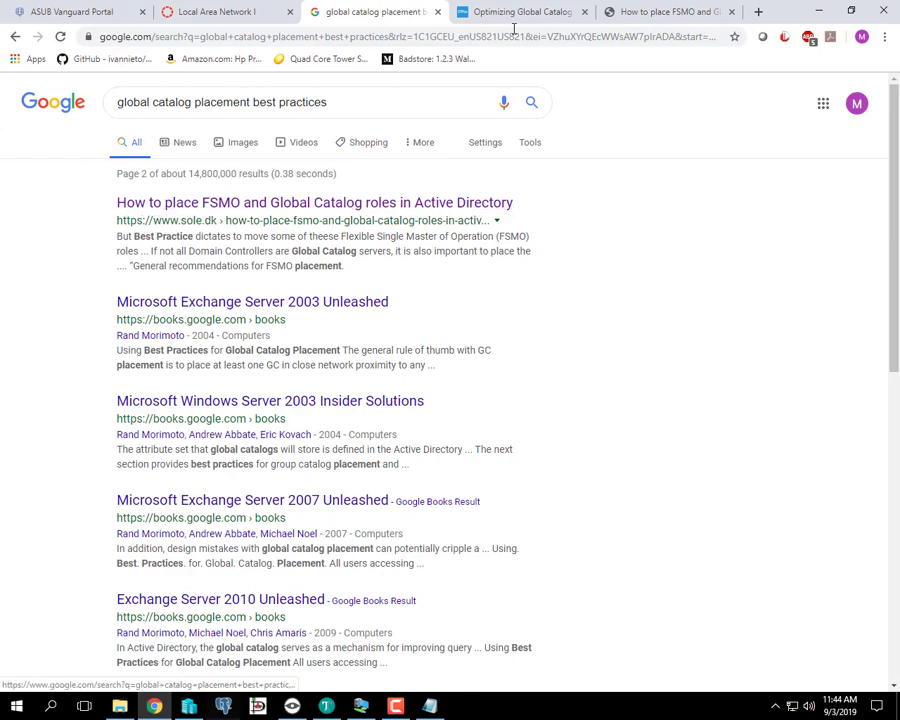
left_click(553, 13)
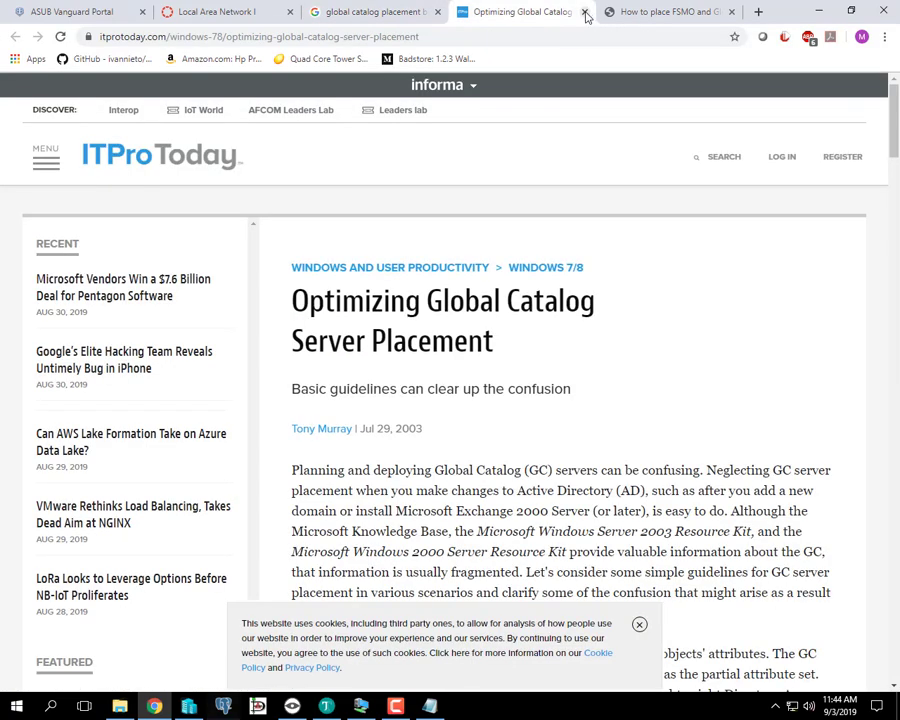
- Close the ITPro Today tab, copy the FSMO article's URL, and return to the Local Area Network I course
left_click(585, 12)
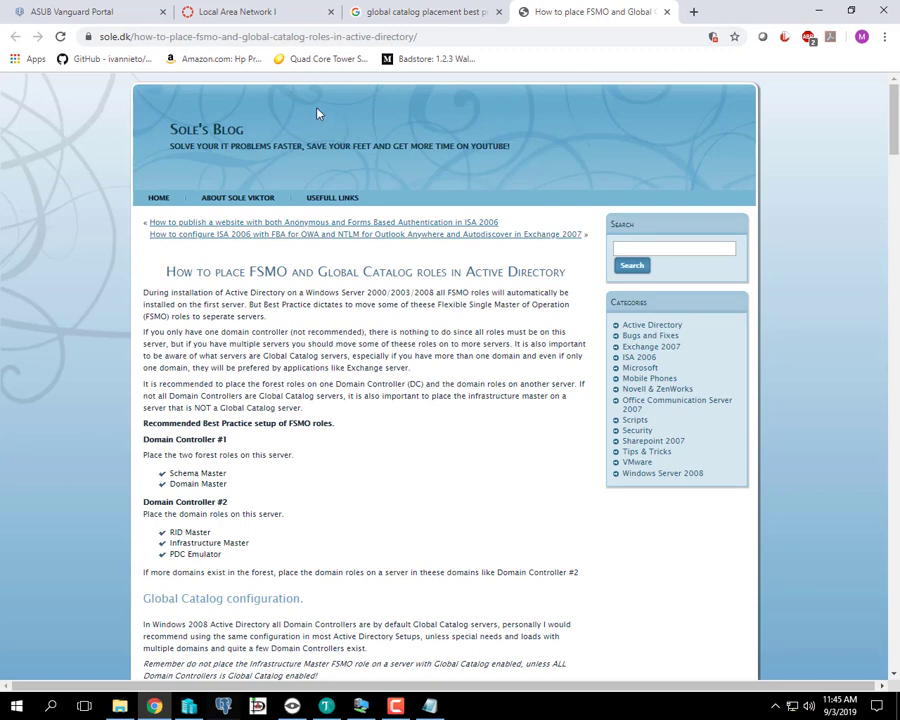
right_click(388, 37)
left_click(418, 90)
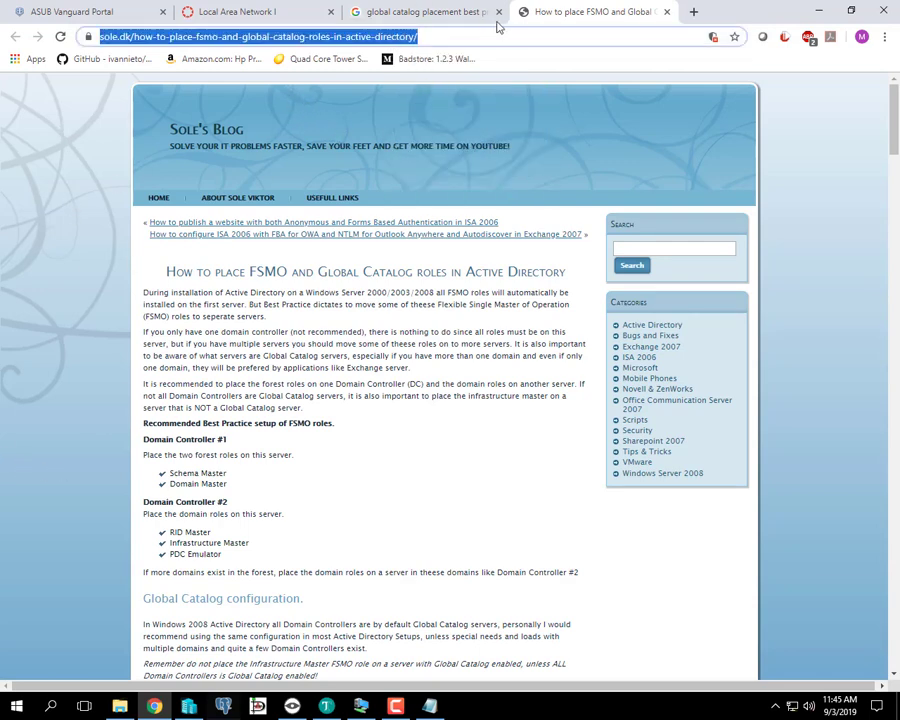
left_click(298, 11)
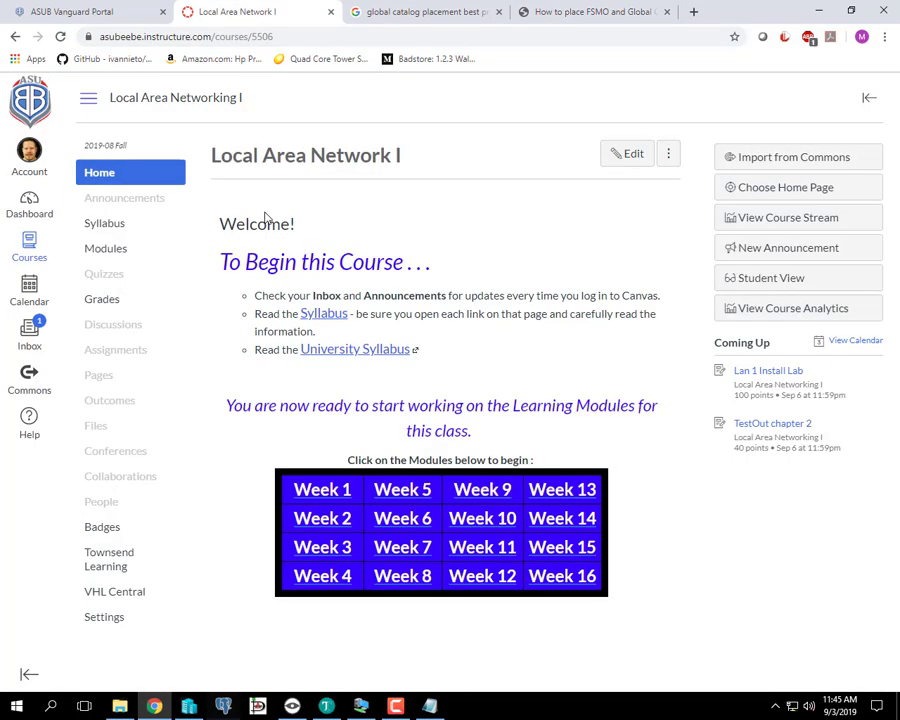
- Open the Weekly Plan: Week 3 page in the Canvas editor
left_click(328, 549)
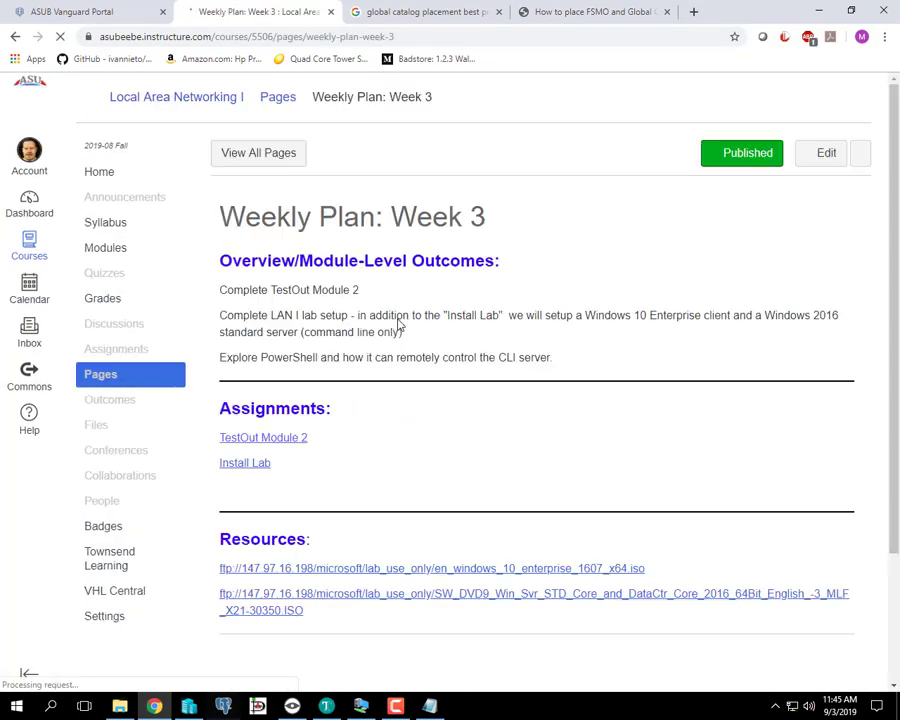
left_click(824, 155)
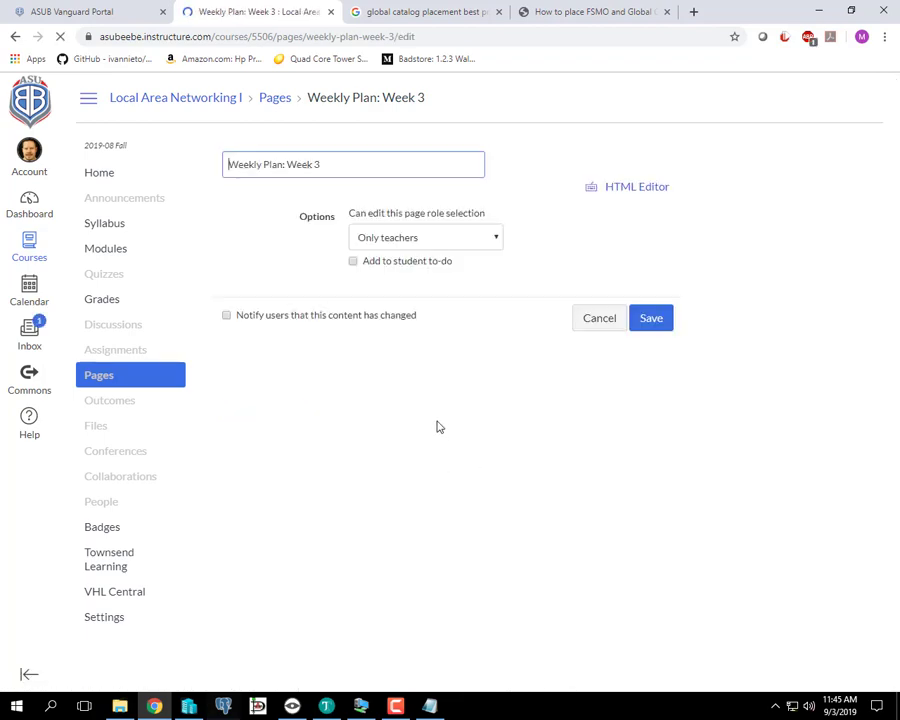
scroll(418, 438, "down", 10)
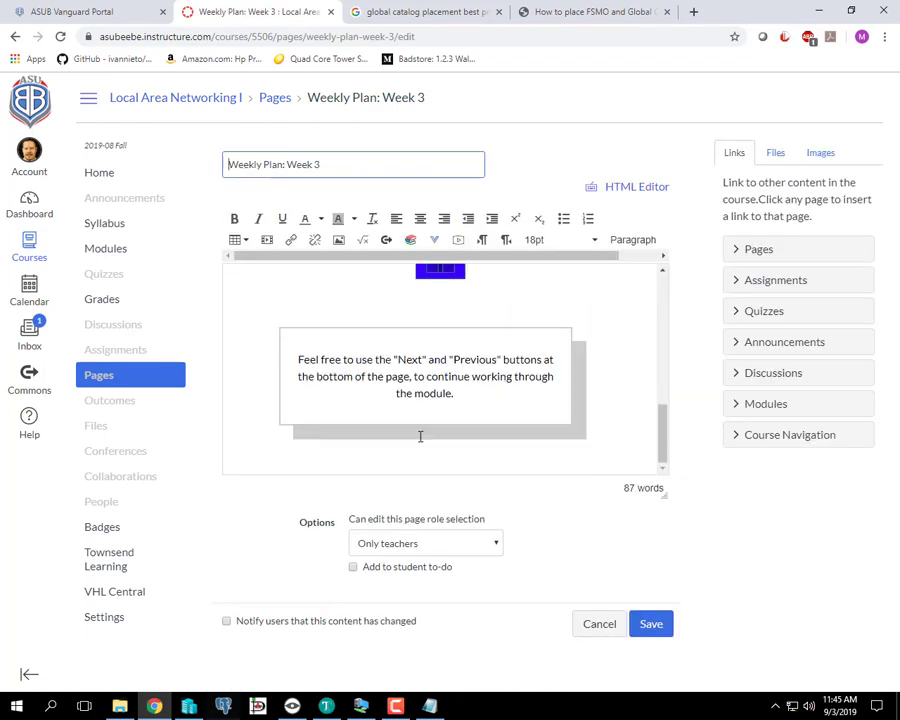
scroll(418, 434, "up", 5)
scroll(418, 436, "down", 3)
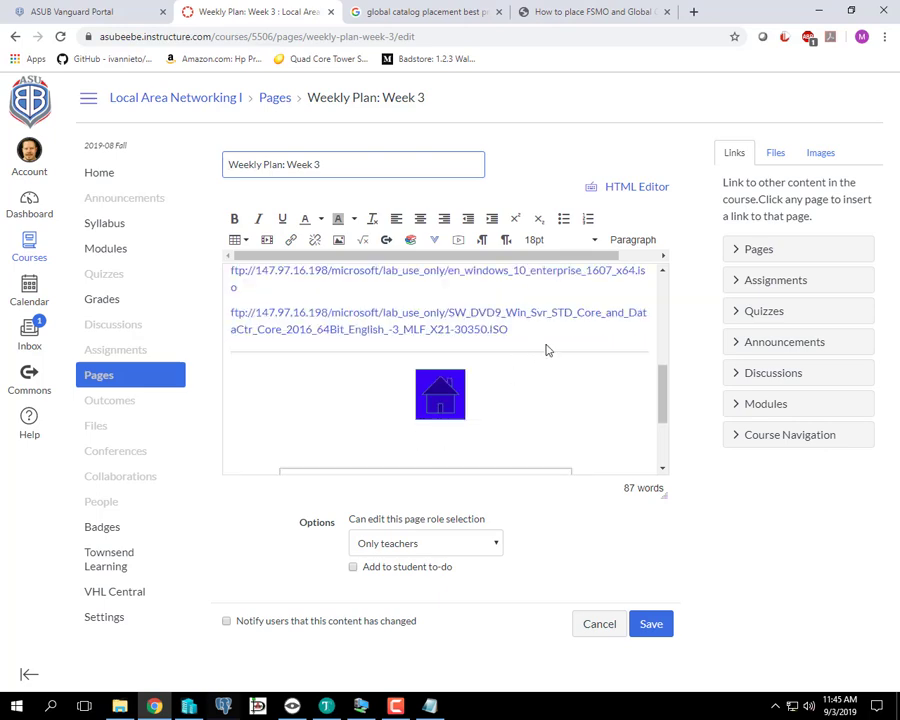
- Paste the sole.dk article URL on a new line after the second ftp link and save the page
left_click(562, 327)
key("Return")
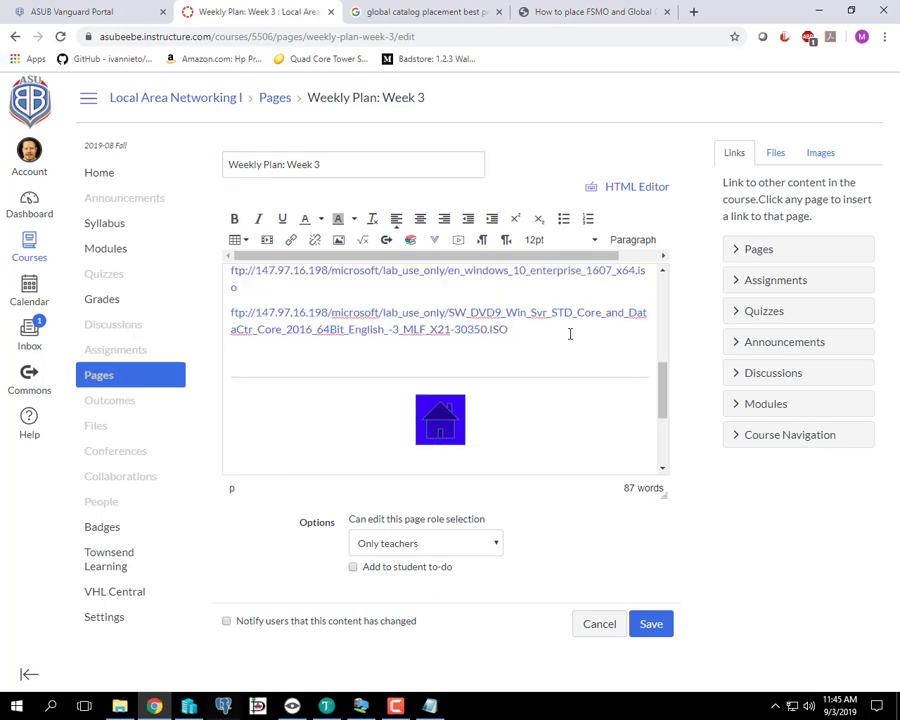
key("ctrl+v")
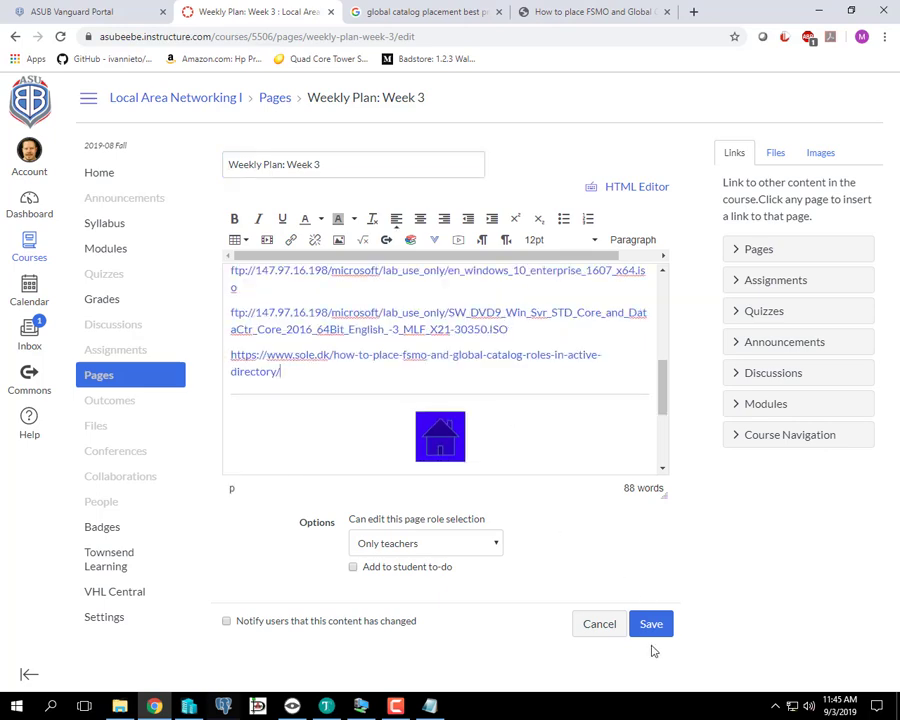
left_click(647, 627)
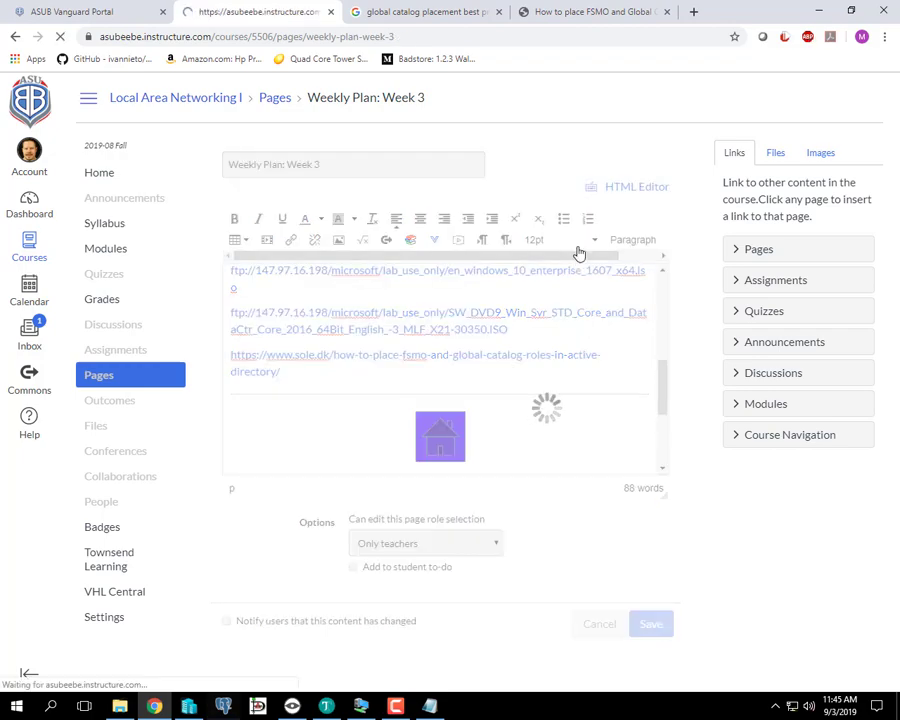
scroll(363, 374, "down", 5)
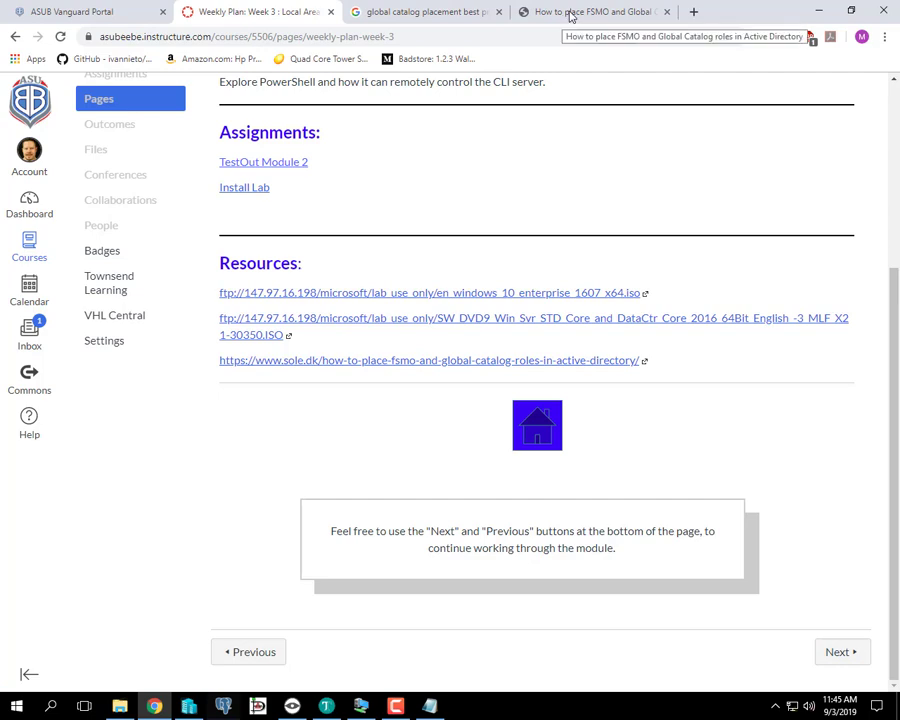
scroll(452, 134, "up", 3)
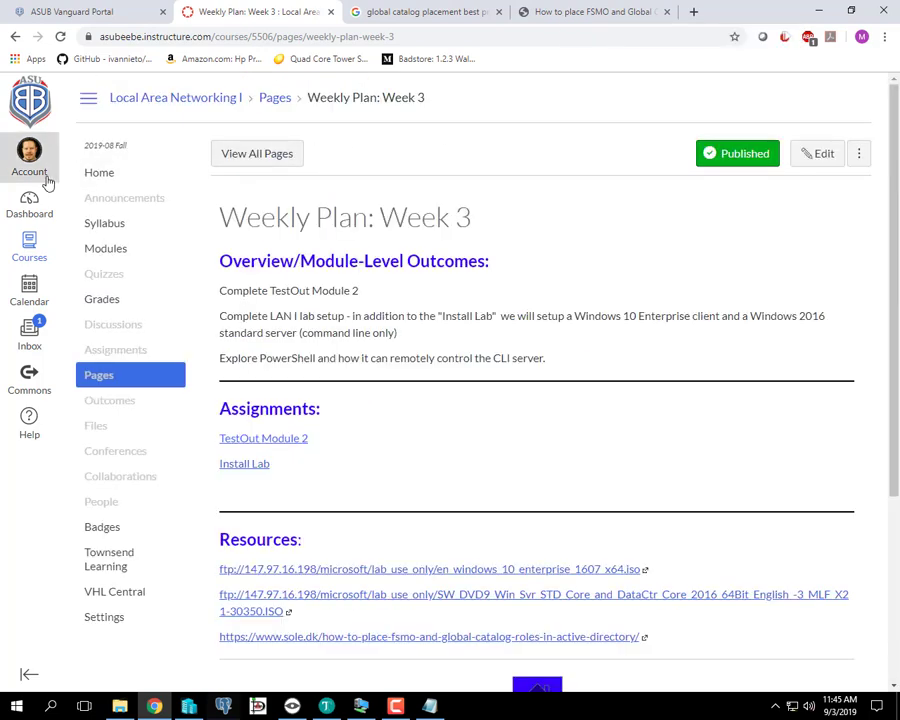
- Go to the Canvas dashboard, then read through the sole.dk FSMO and Global Catalog placement article
left_click(29, 204)
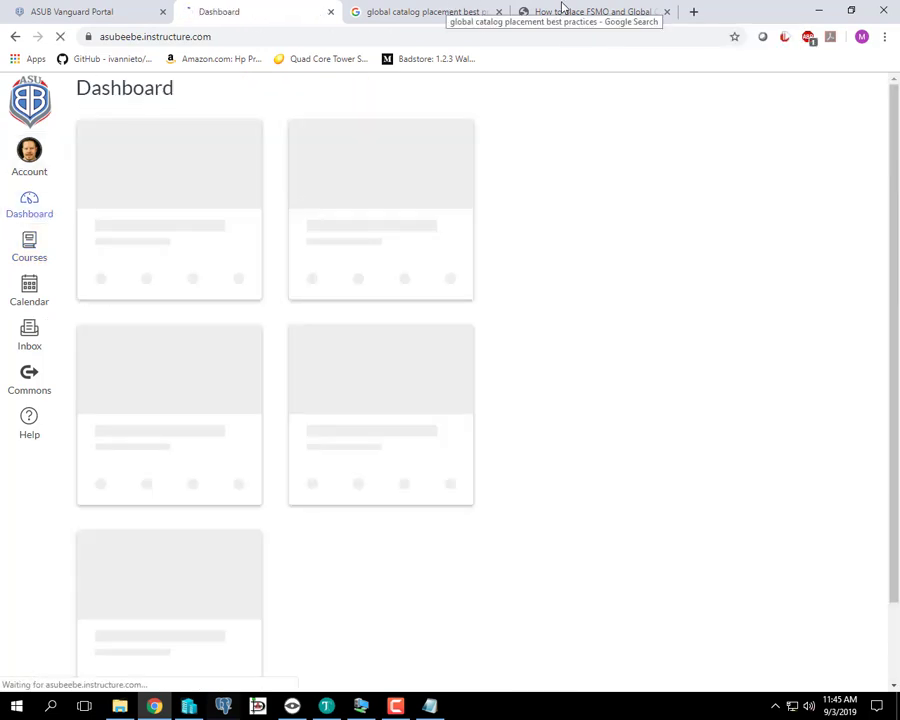
left_click(566, 12)
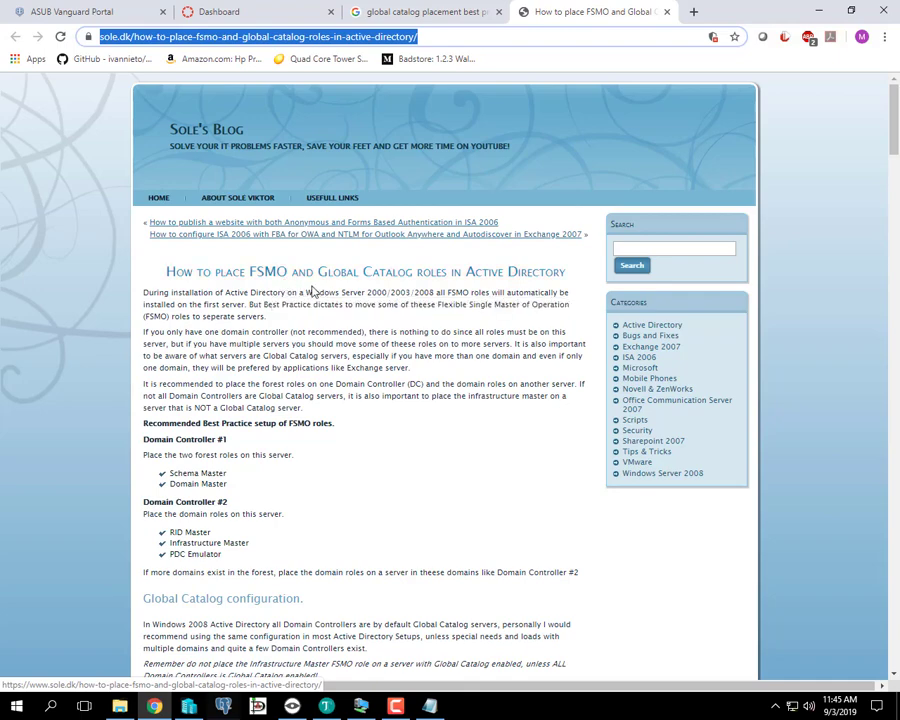
scroll(354, 370, "down", 1)
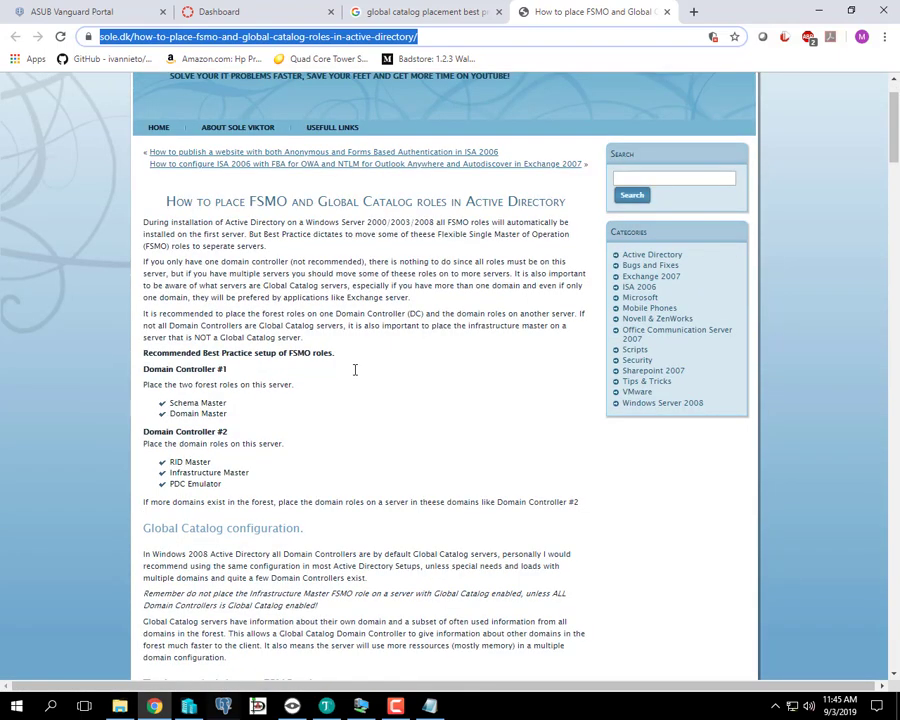
scroll(313, 278, "down", 2)
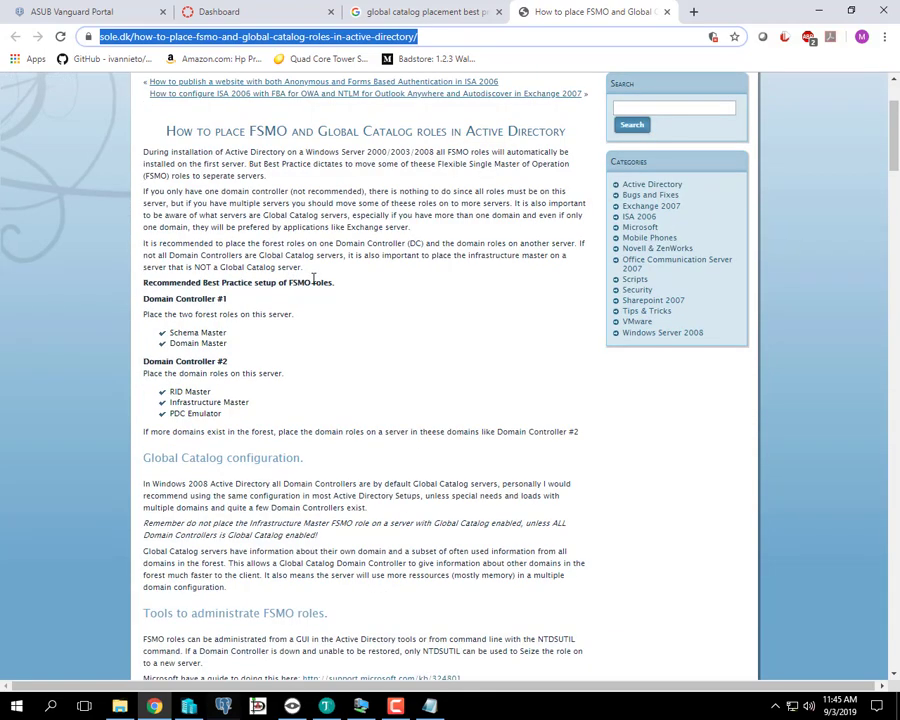
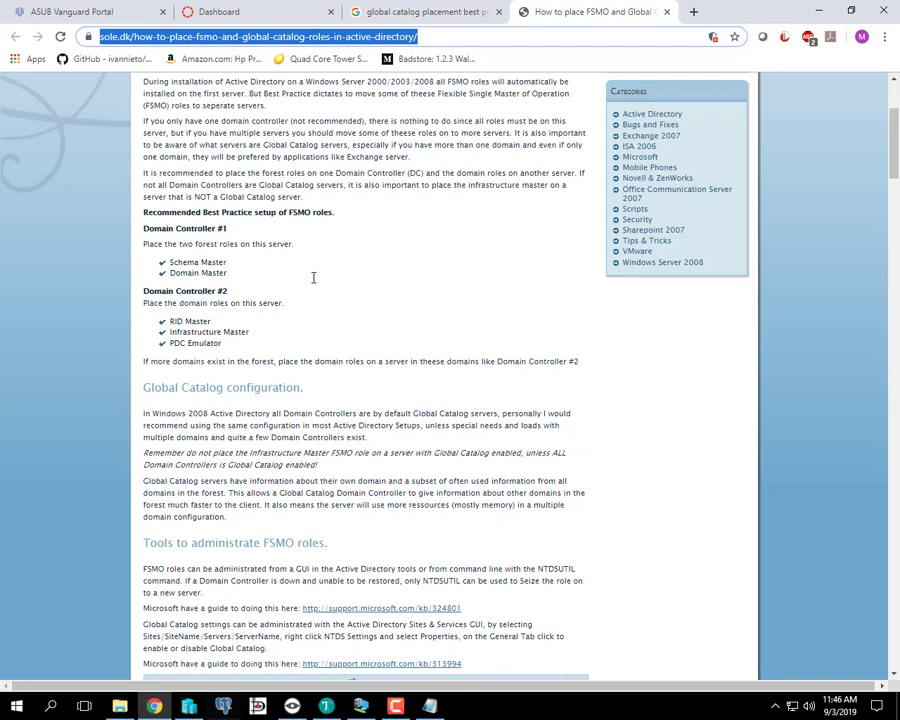
- Highlight the Schema Master and PDC Emulator roles in the article's role list
left_click(226, 261)
left_click_drag(226, 261, 170, 262)
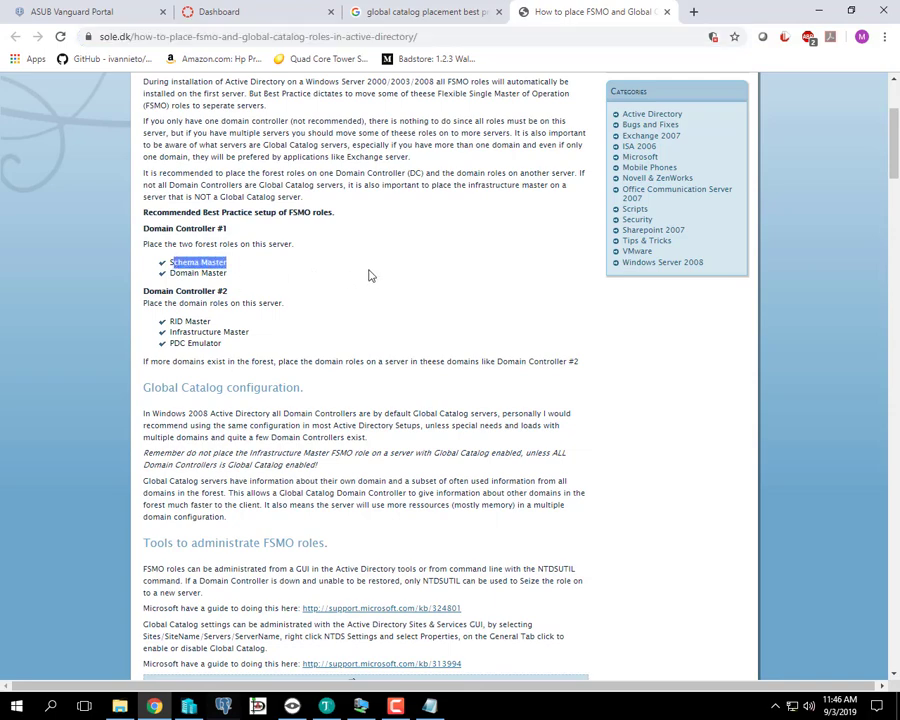
left_click(290, 266)
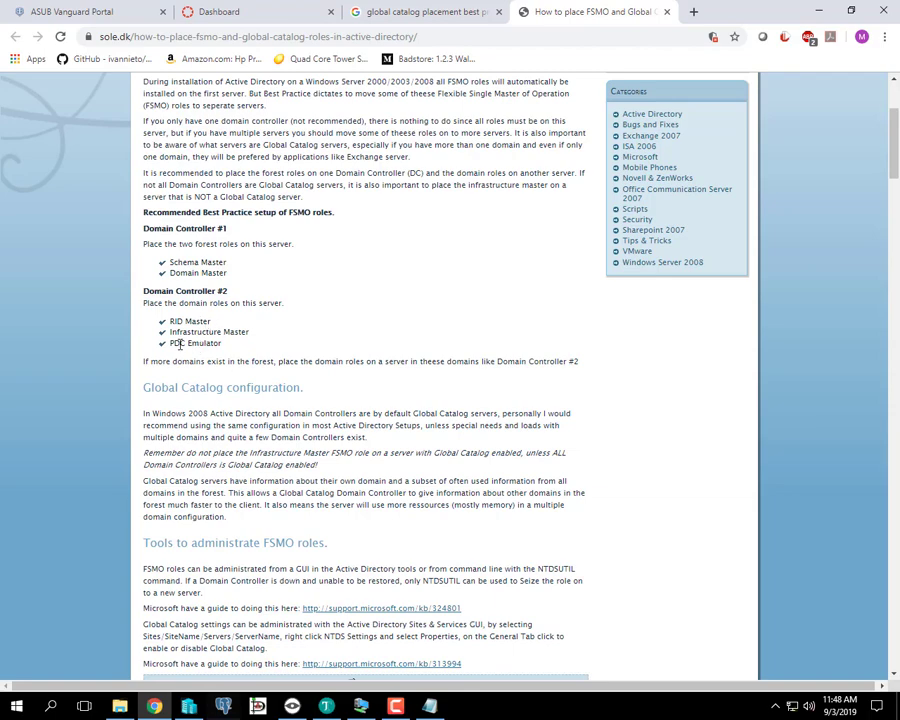
left_click_drag(171, 343, 211, 343)
left_click(212, 343)
- Highlight Infrastructure Master and the Global Catalog reminder, then minimize Chrome
scroll(310, 350, "down", 6)
scroll(308, 358, "up", 15)
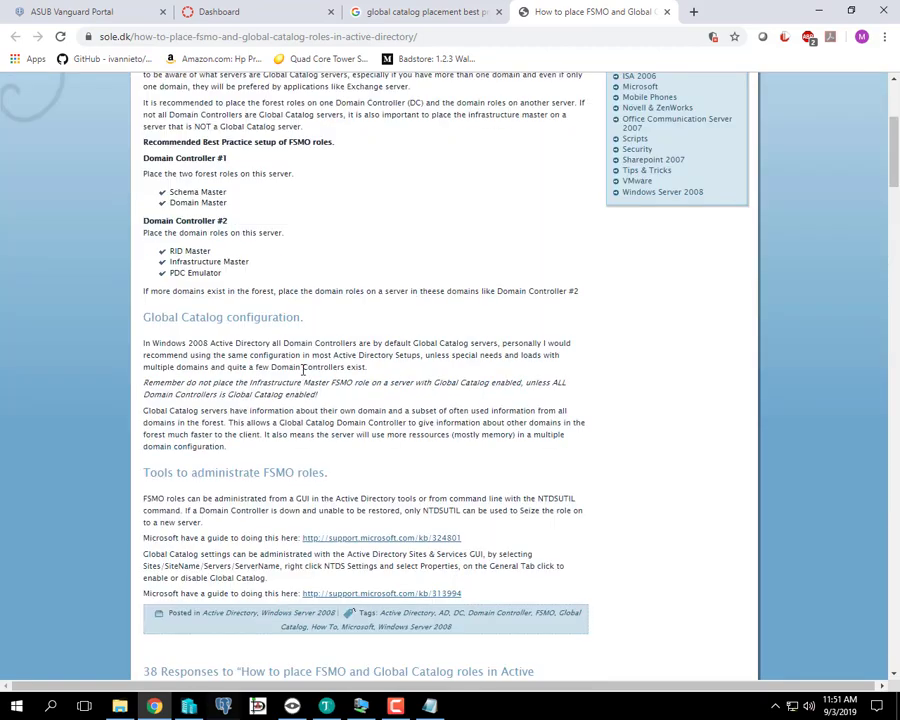
scroll(309, 370, "down", 1)
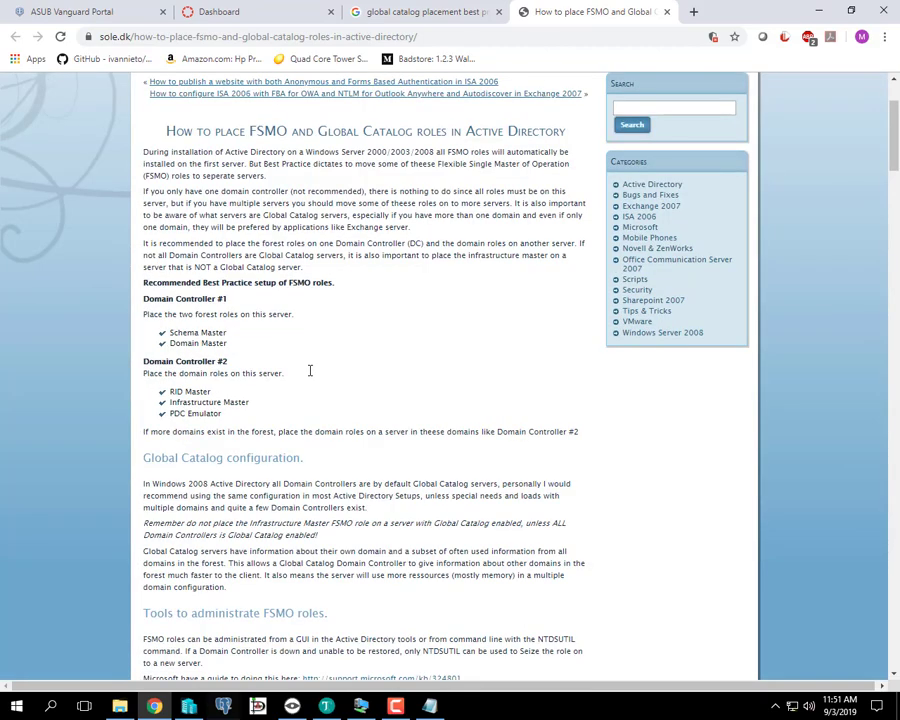
scroll(310, 372, "down", 3)
scroll(310, 376, "up", 3)
left_click_drag(248, 402, 165, 408)
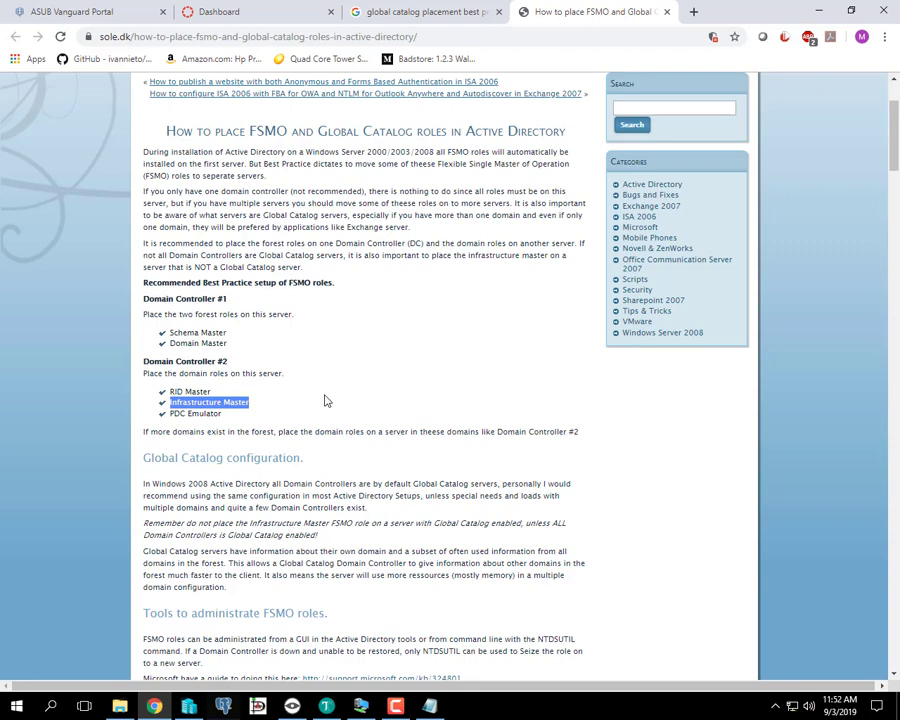
left_click_drag(159, 523, 523, 522)
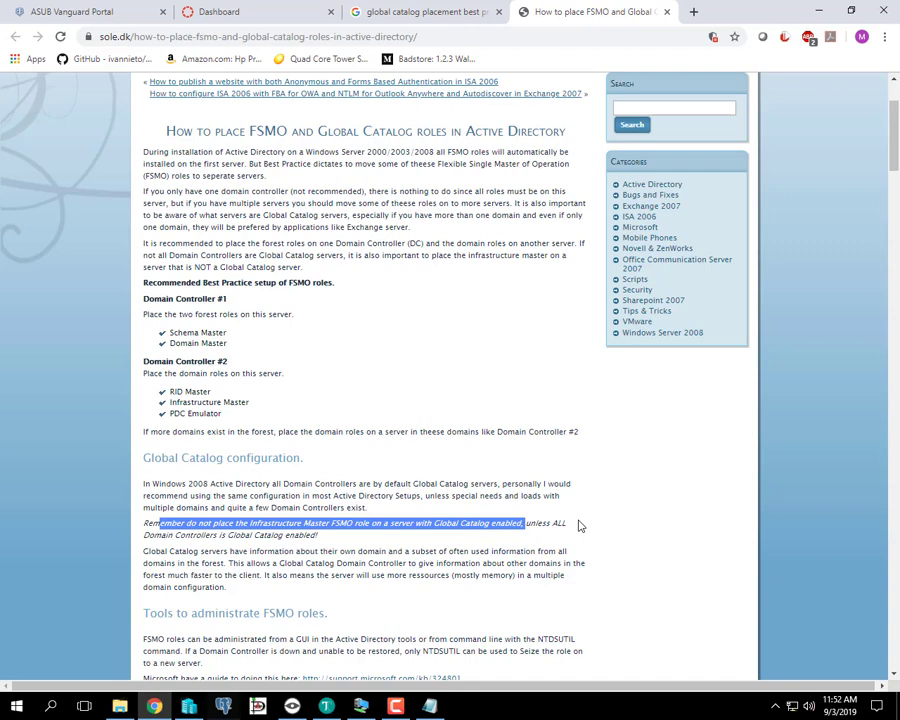
left_click(366, 494)
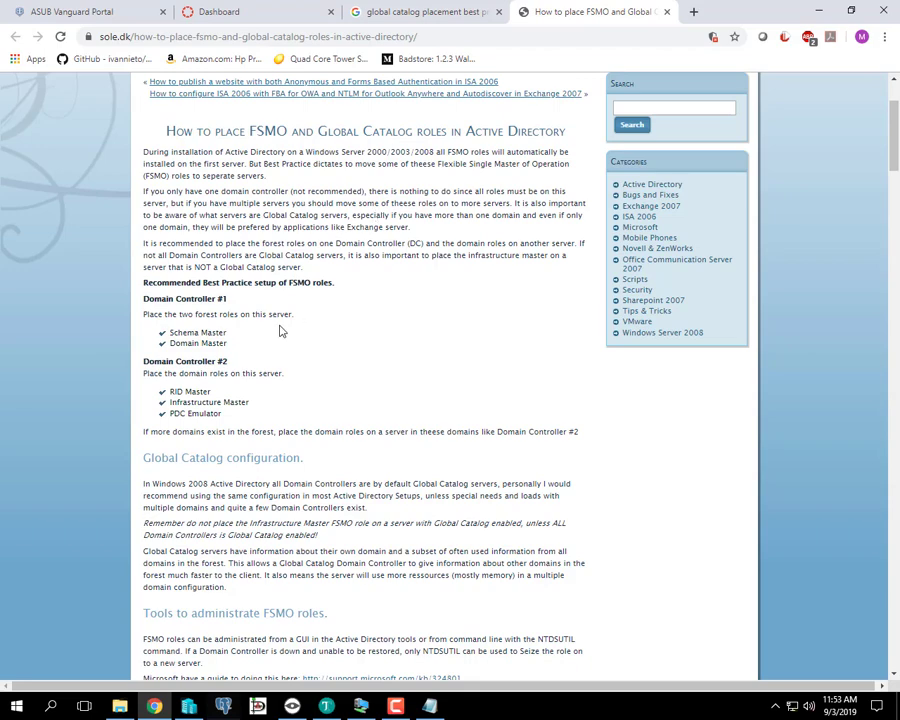
left_click(819, 14)
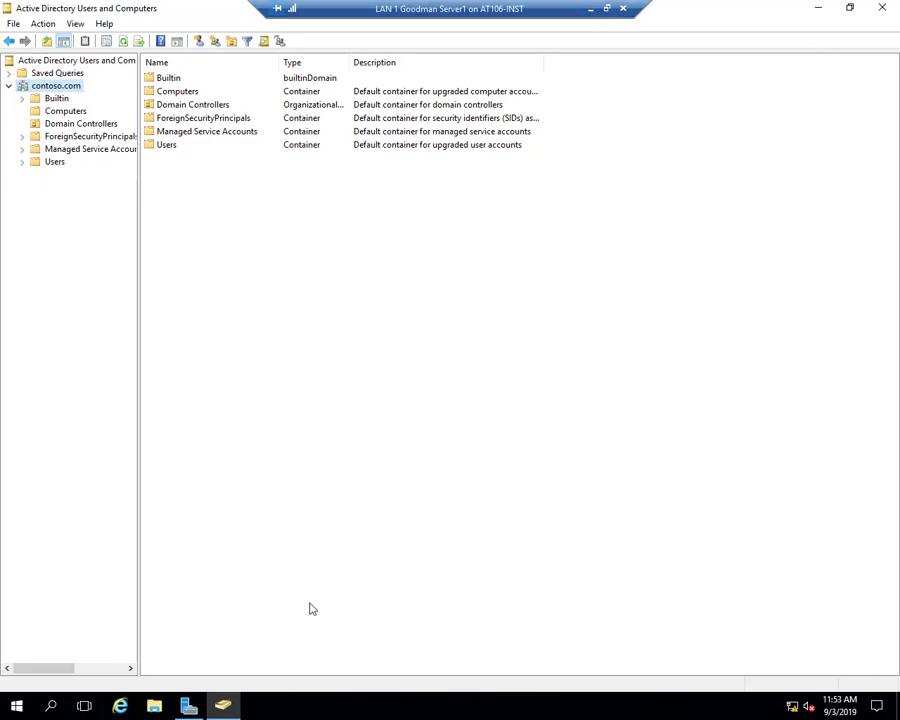
left_click(190, 708)
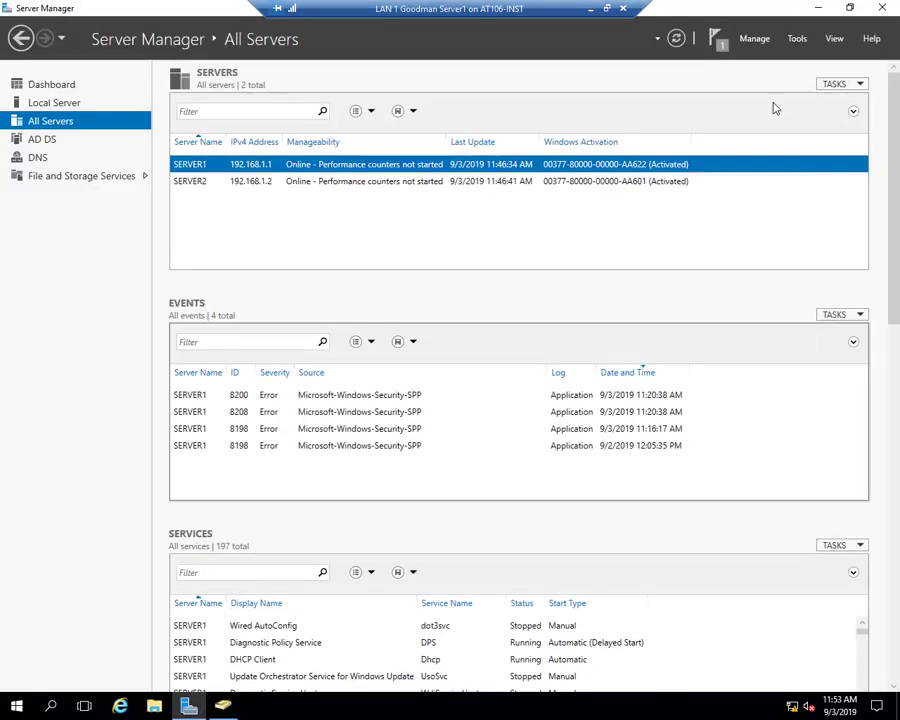
left_click(797, 39)
left_click(765, 121)
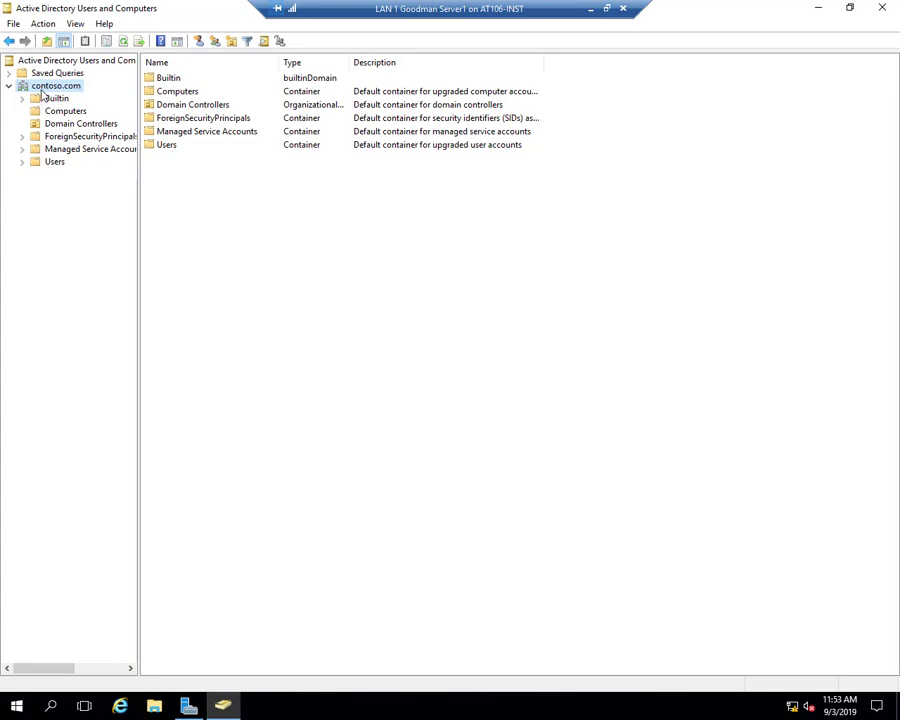
right_click(48, 90)
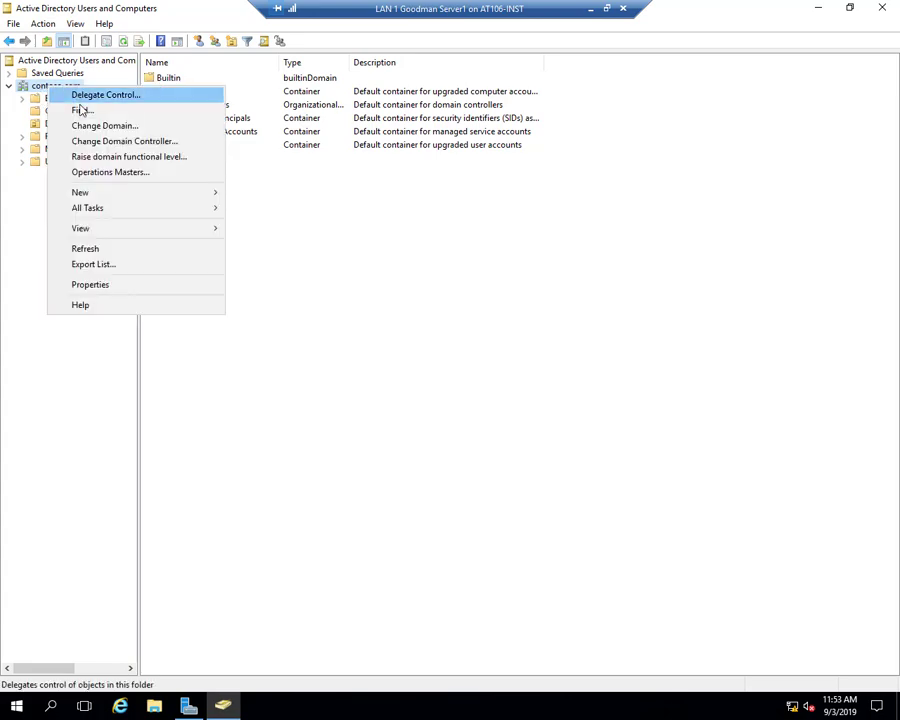
left_click(116, 177)
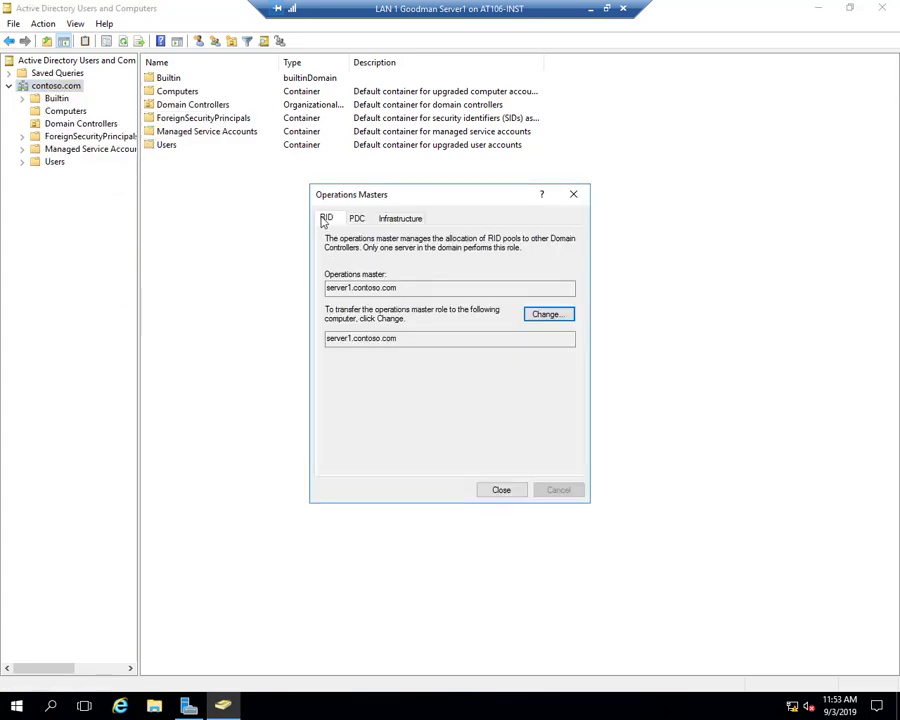
left_click(358, 219)
left_click(399, 220)
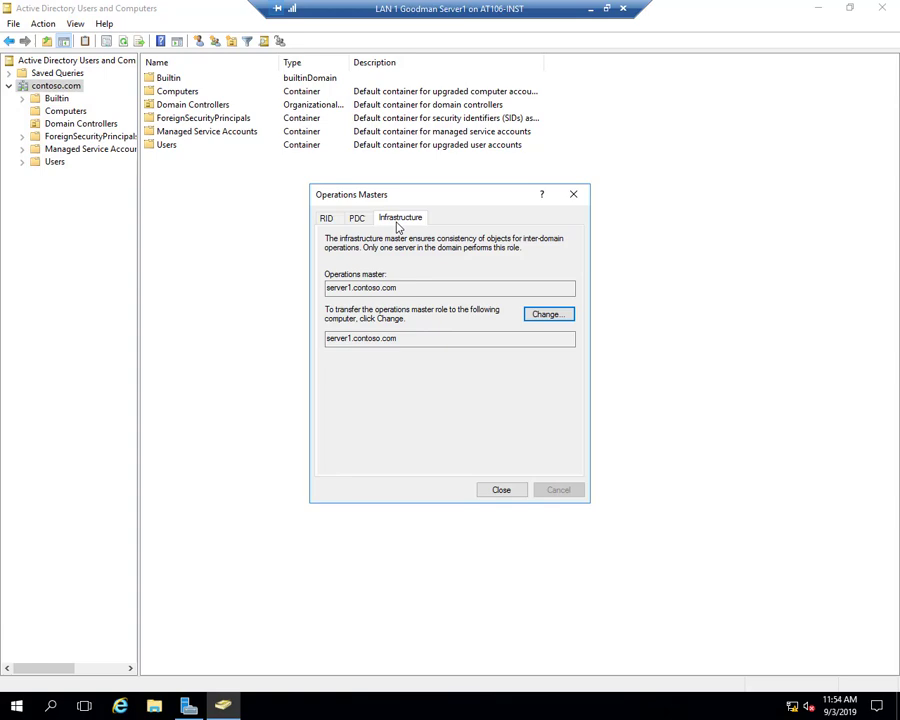
left_click(350, 288)
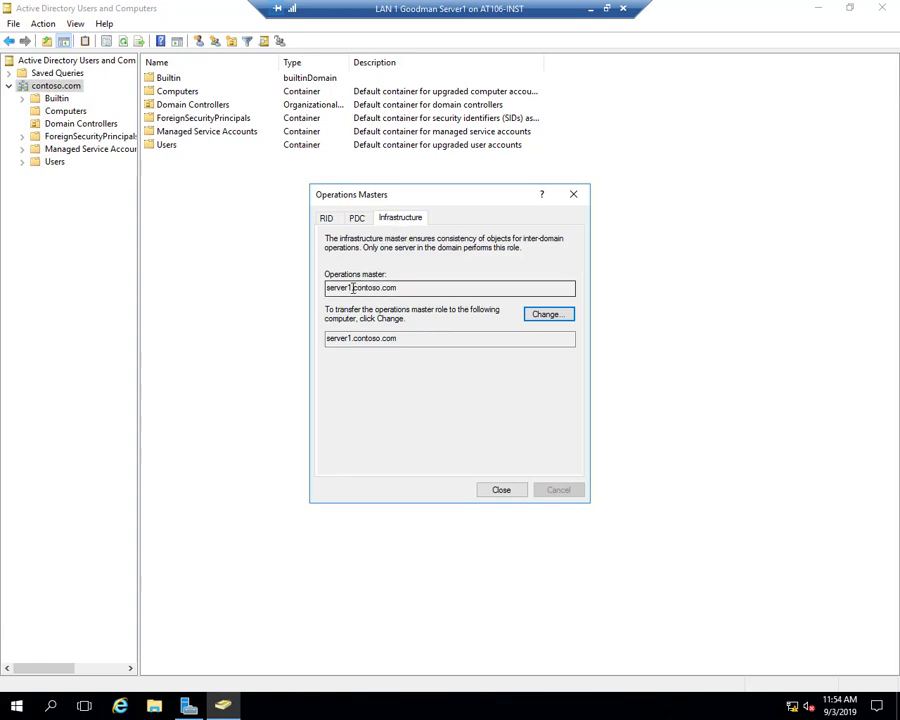
left_click_drag(350, 288, 326, 288)
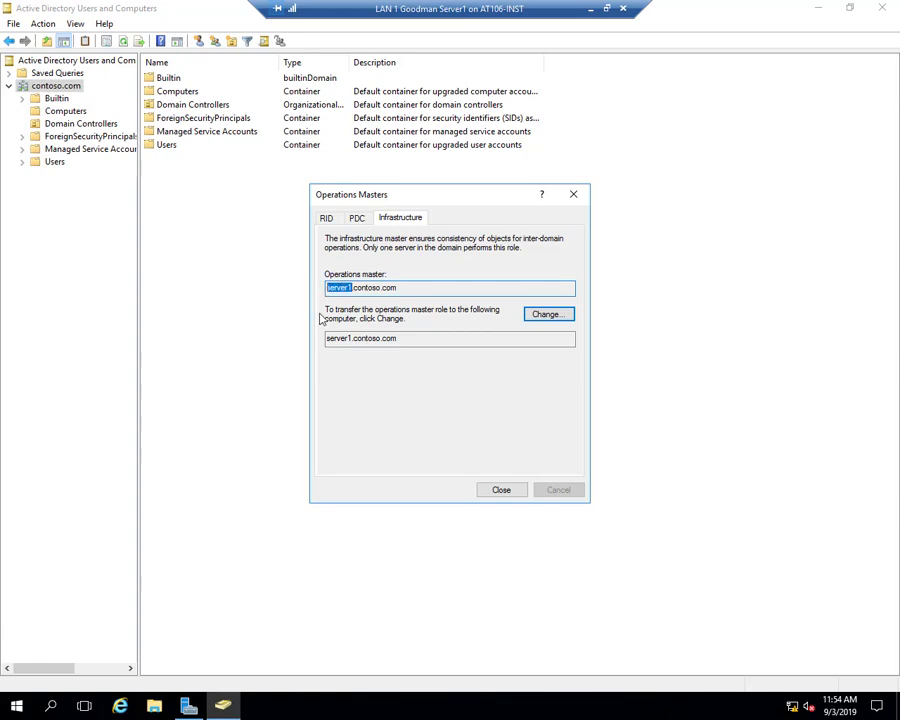
left_click_drag(351, 338, 326, 338)
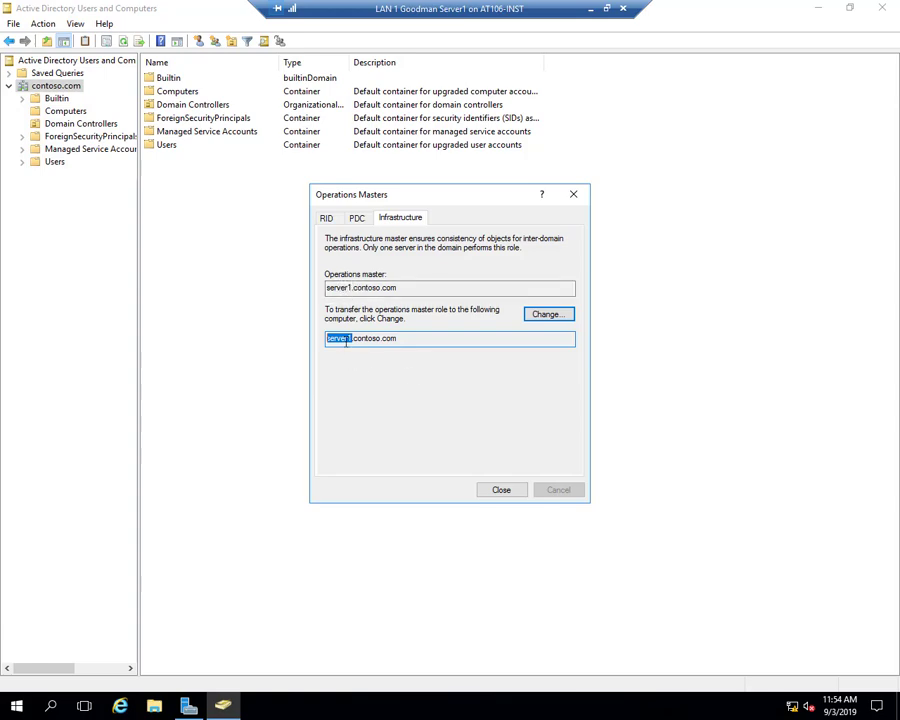
left_click(502, 490)
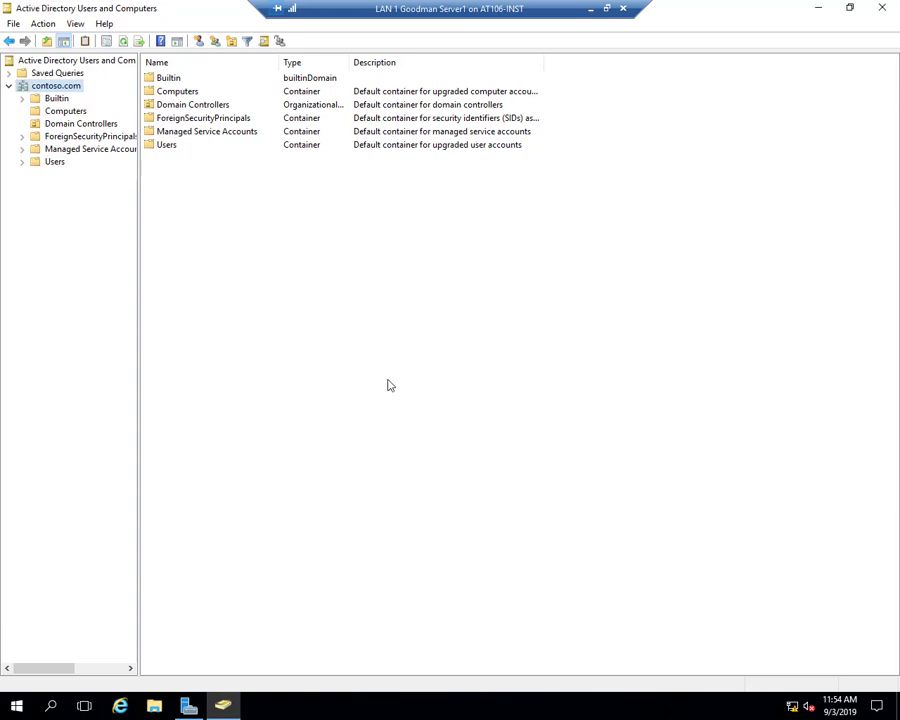
- Switch the contoso.com console's domain controller from server1 to server2.contoso.com
right_click(74, 95)
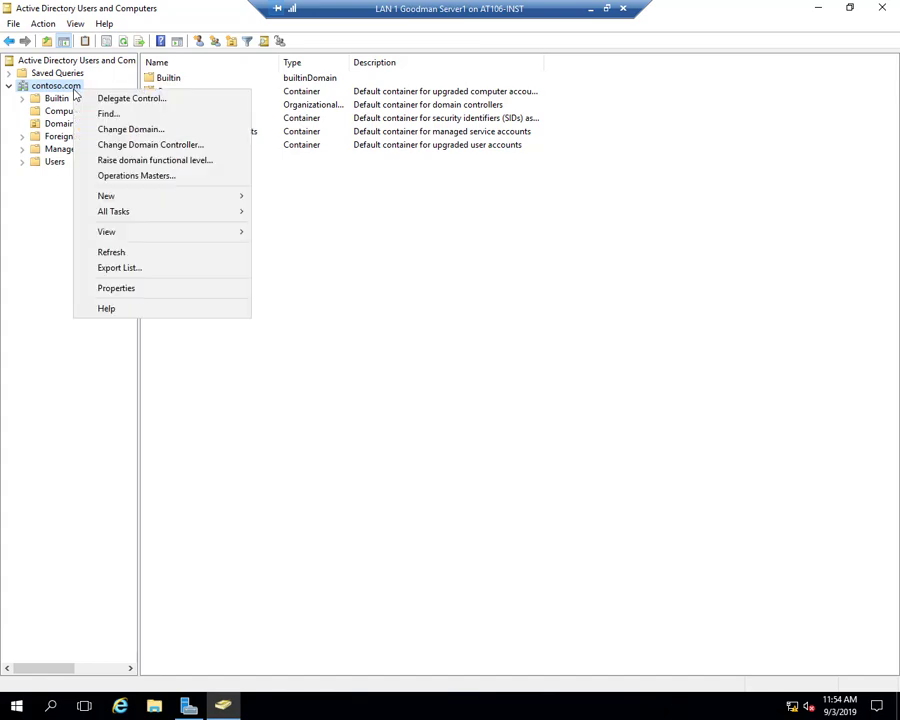
left_click(122, 146)
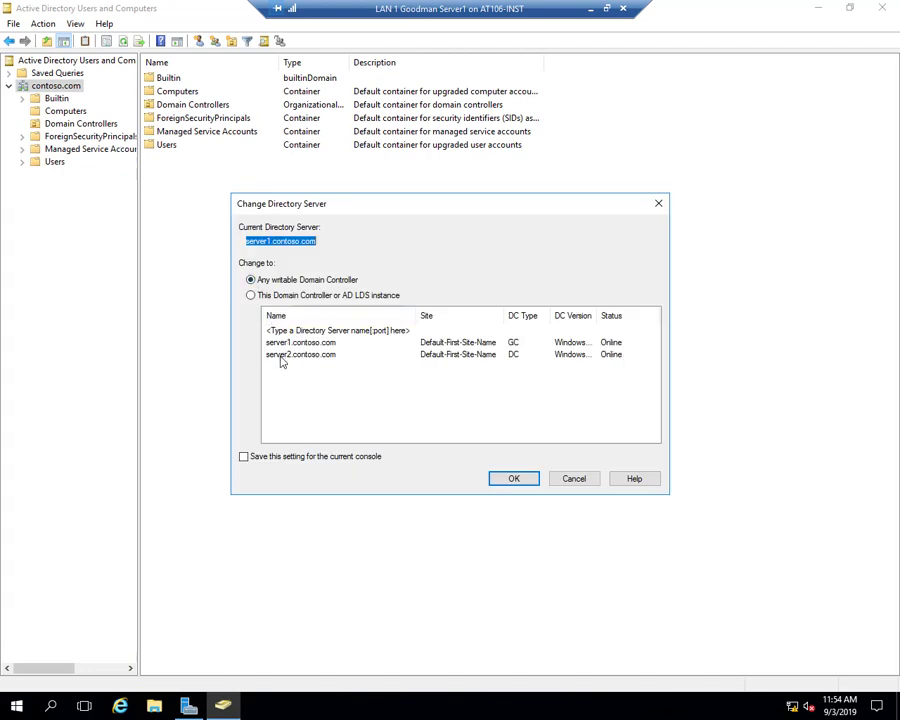
left_click(250, 295)
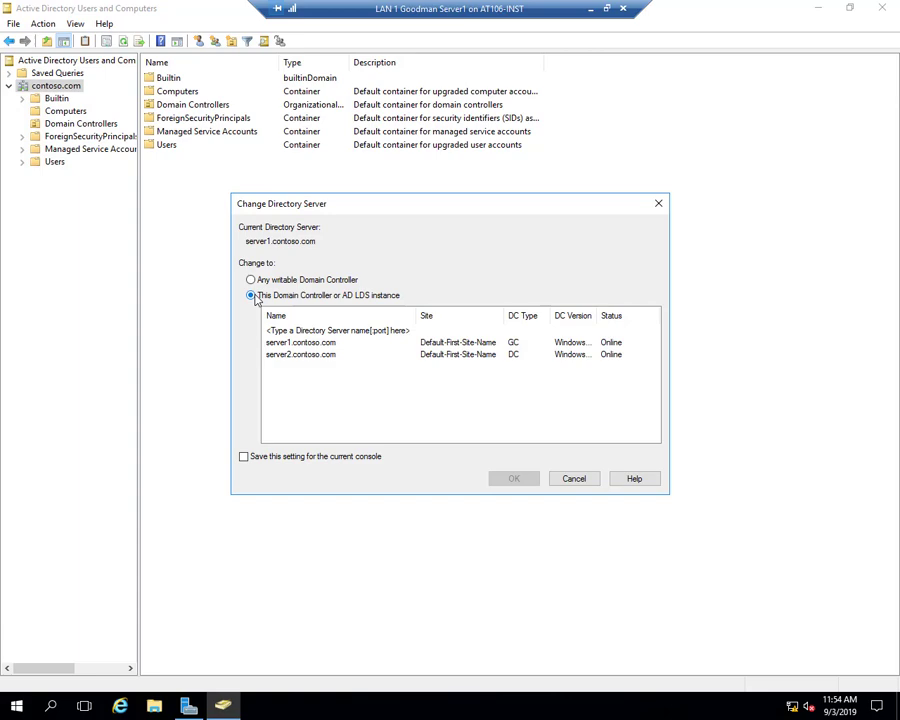
left_click(296, 356)
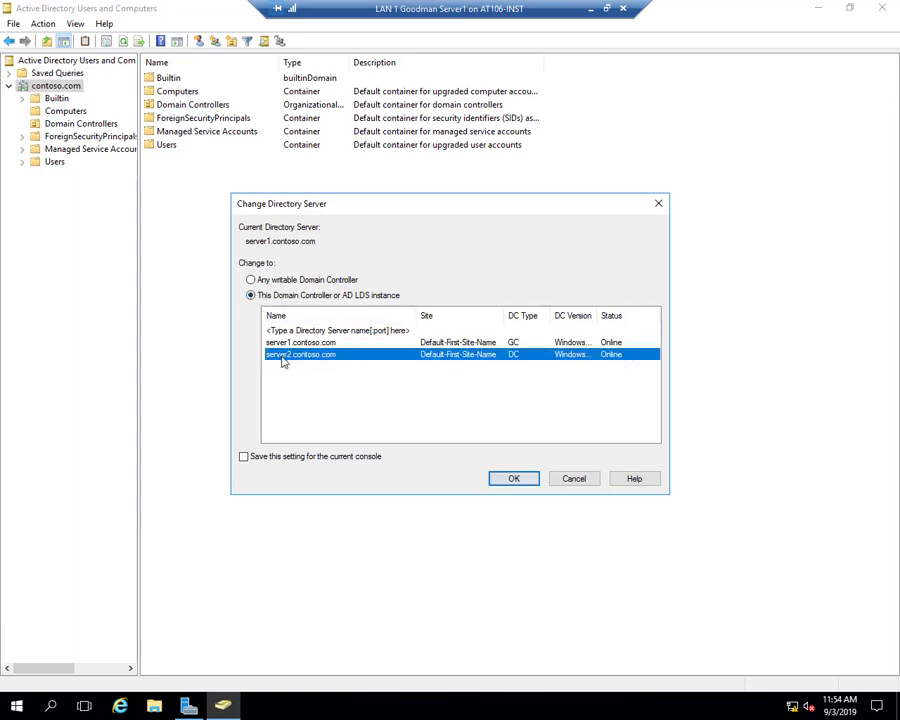
left_click(514, 480)
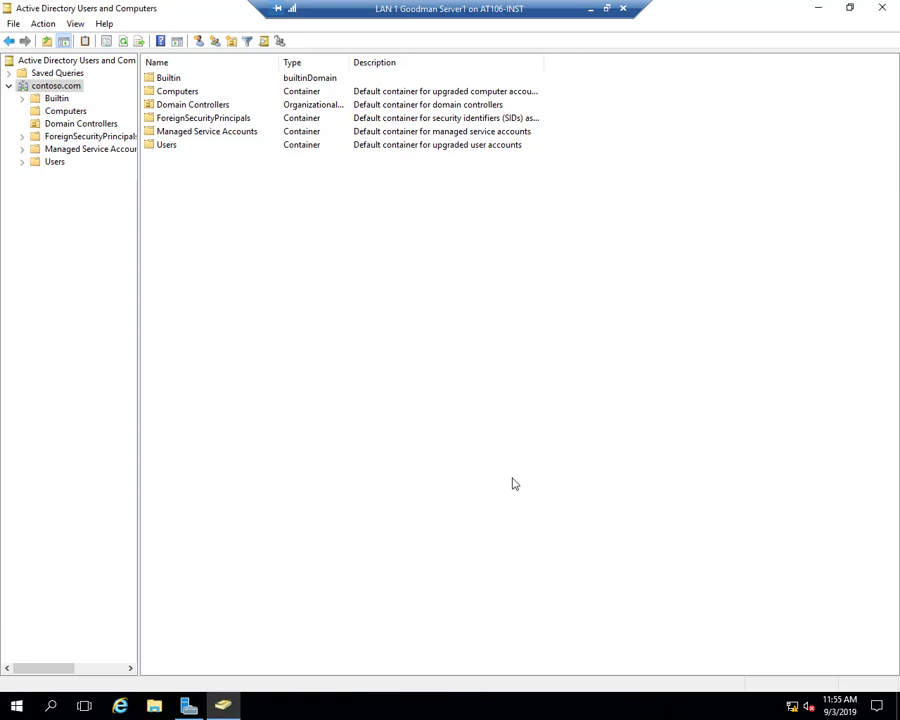
- Expand contoso.com and open its Operations Masters dialog
left_click(10, 86)
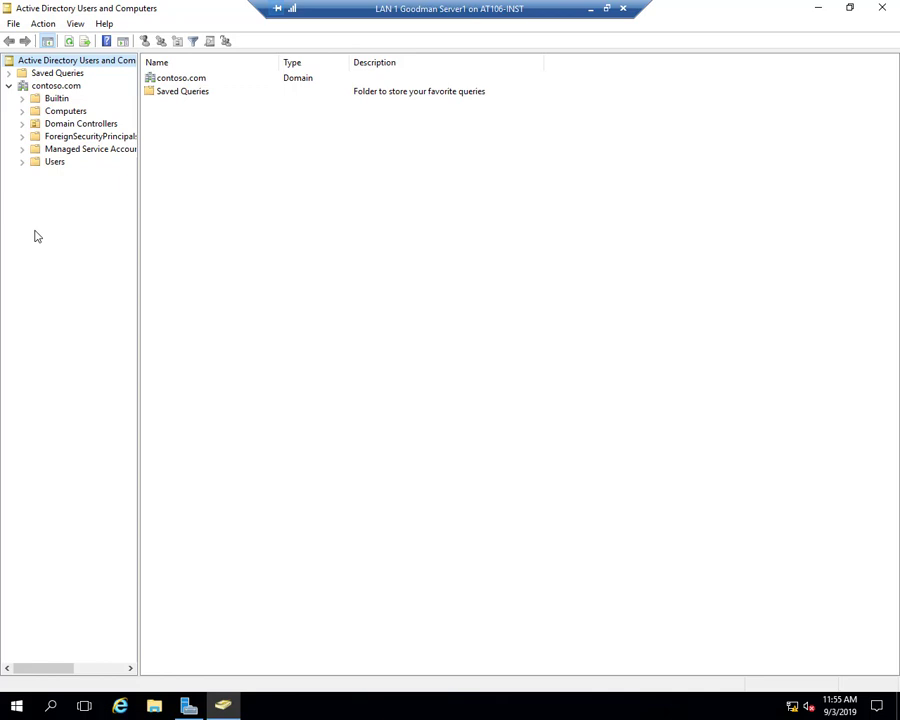
right_click(69, 89)
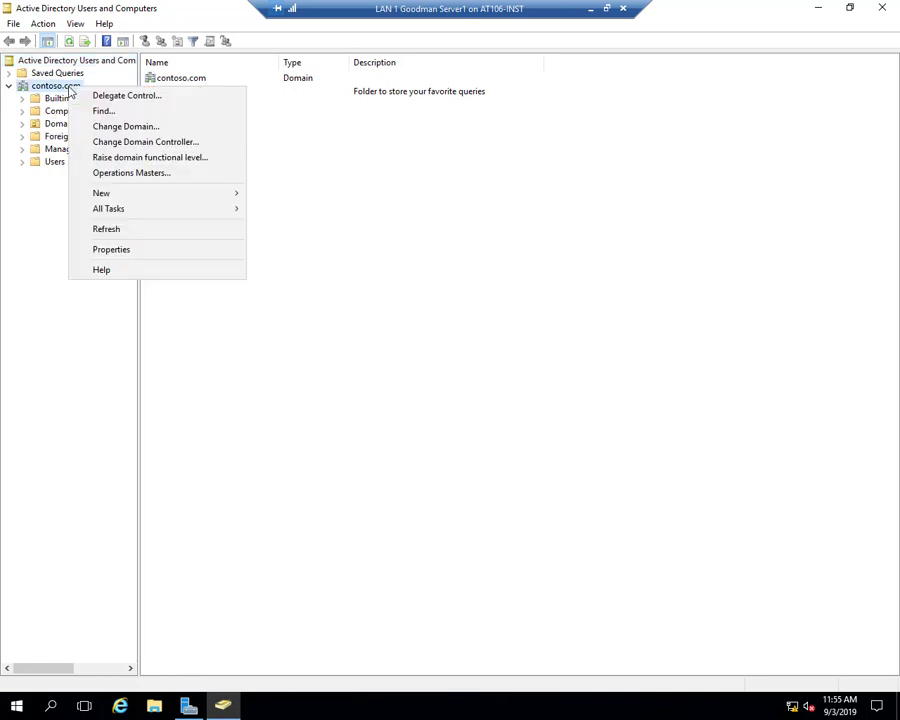
left_click(132, 173)
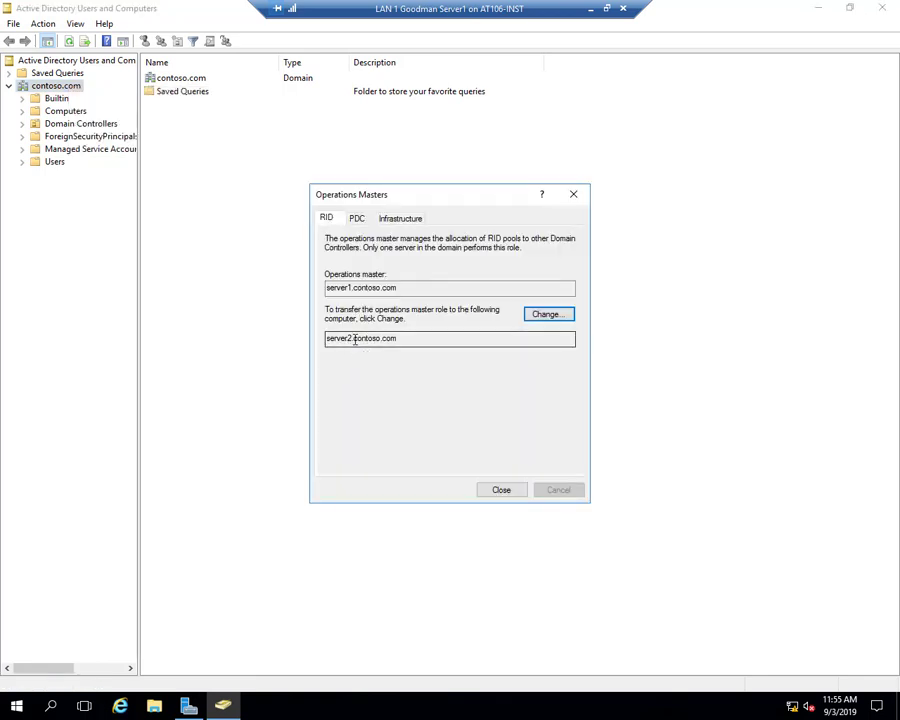
- Transfer the RID master role to server2.contoso.com and begin changing the PDC role
left_click_drag(366, 339, 326, 339)
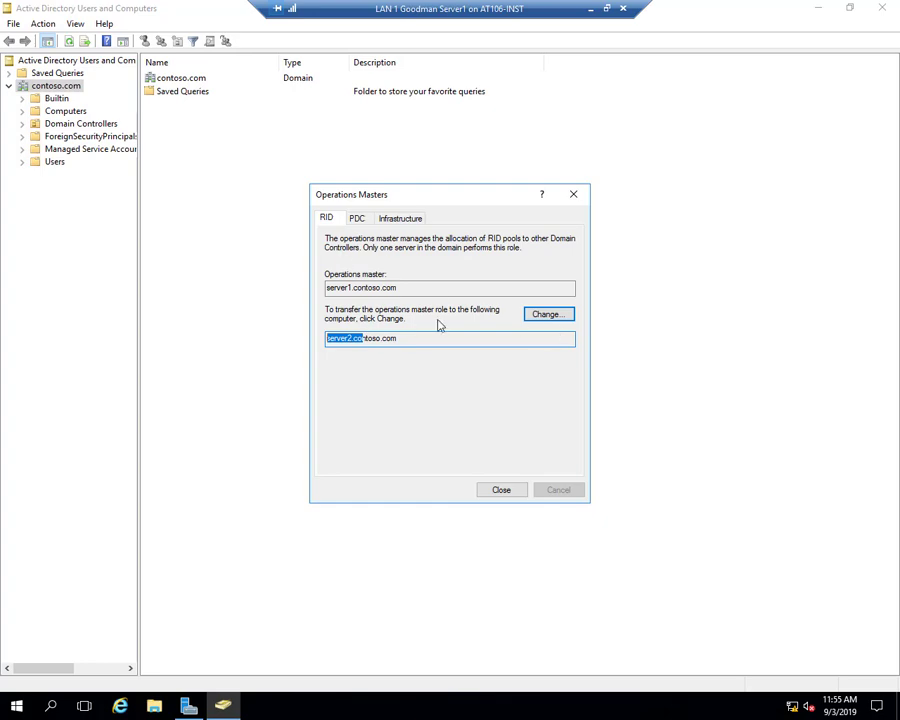
left_click(548, 320)
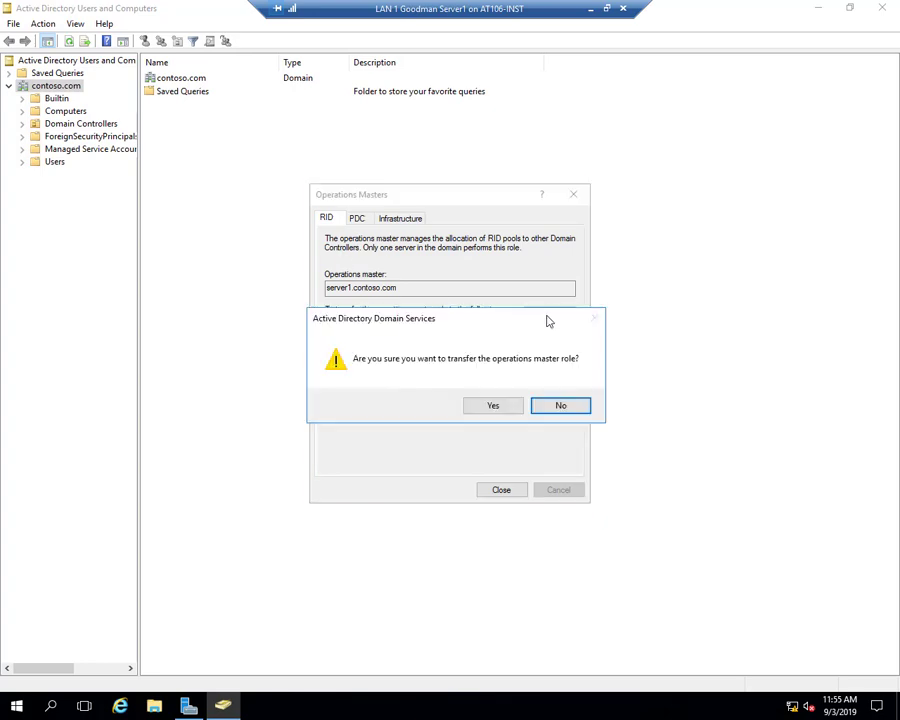
left_click(494, 406)
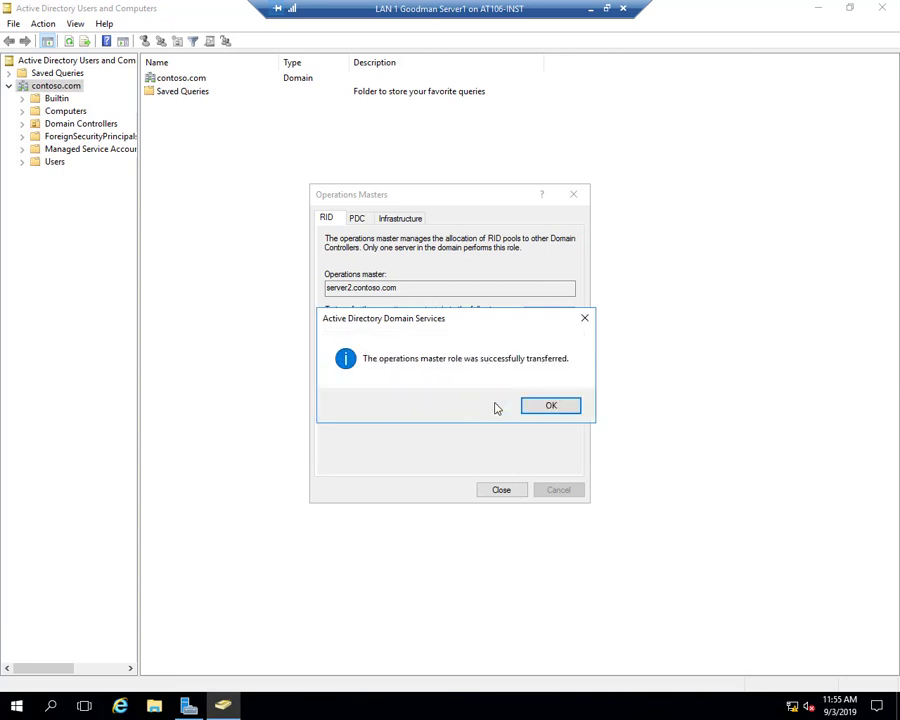
left_click(550, 406)
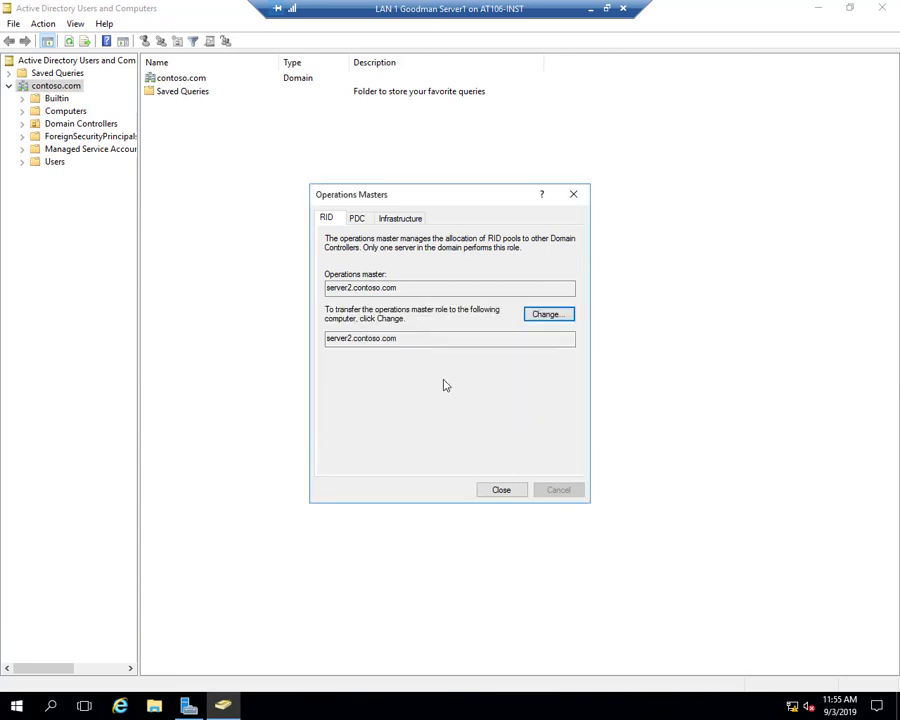
left_click(357, 220)
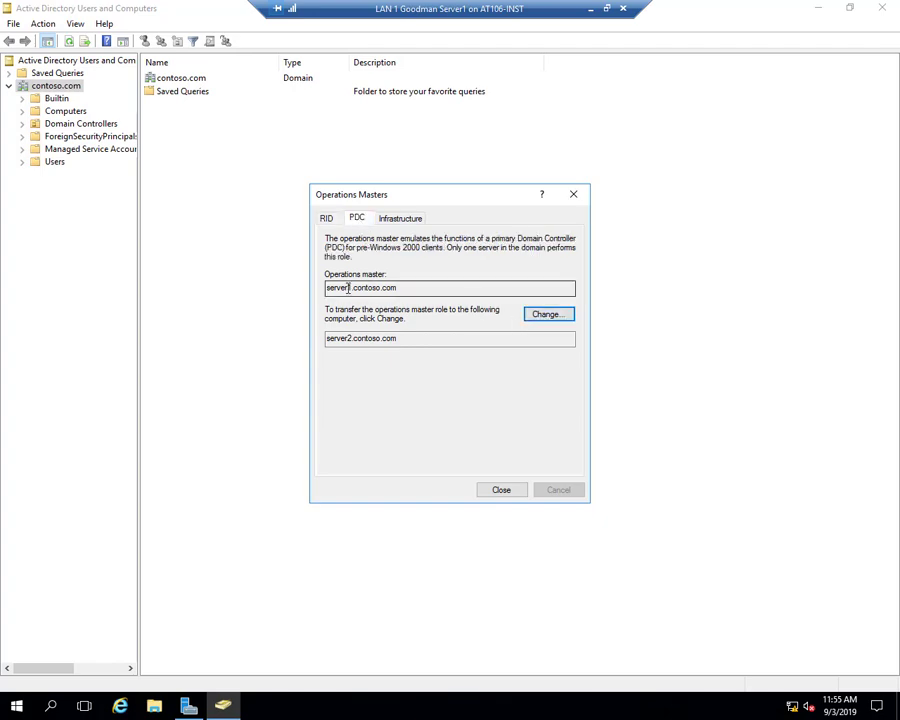
left_click(538, 318)
- Confirm the PDC transfer and move the Infrastructure master role to server2.contoso.com
left_click(492, 406)
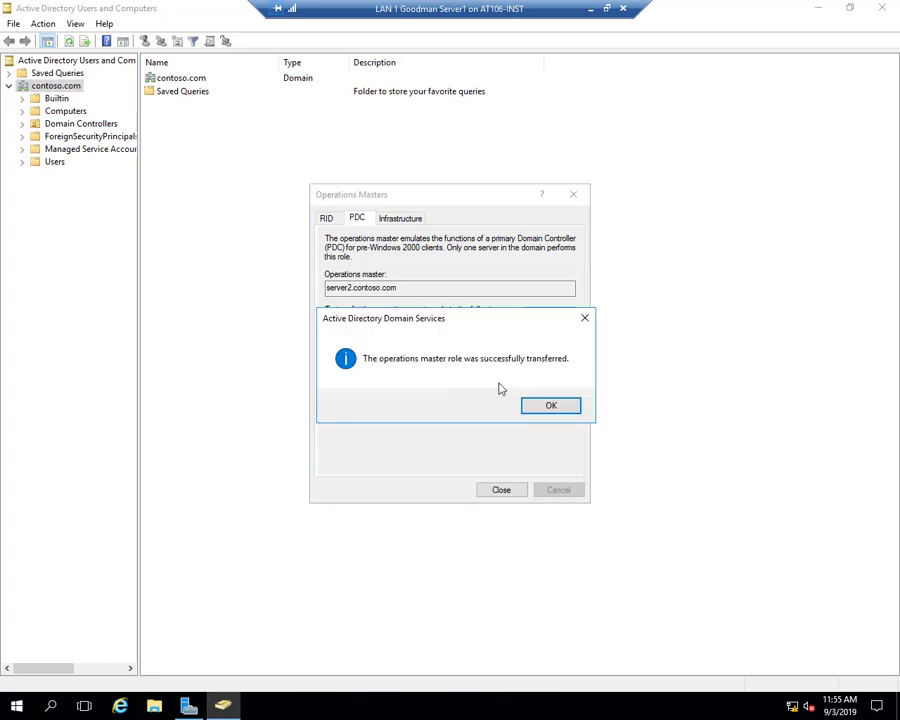
left_click(552, 408)
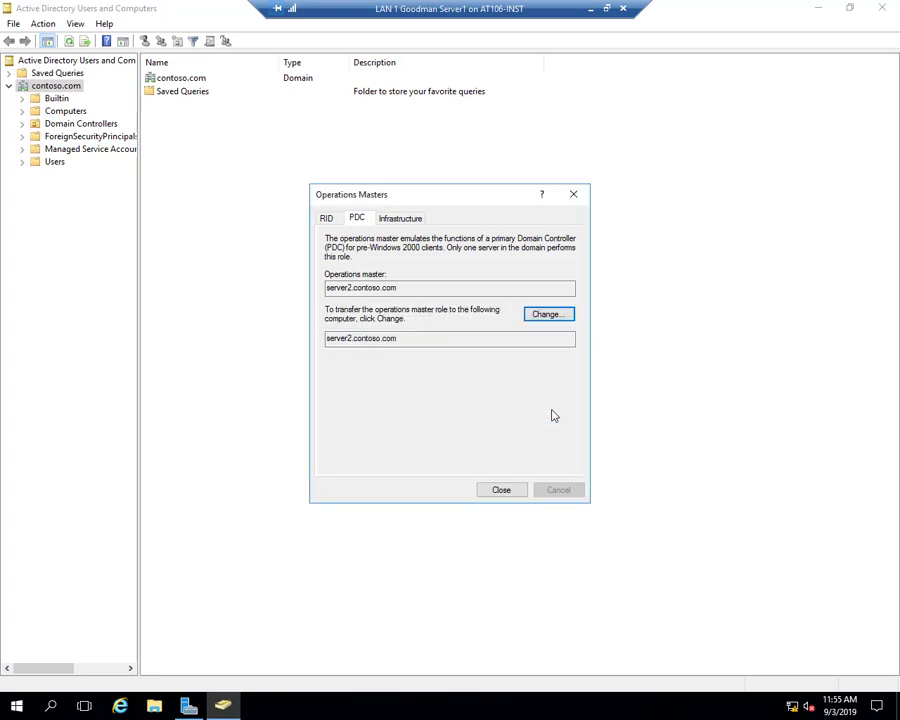
left_click(405, 219)
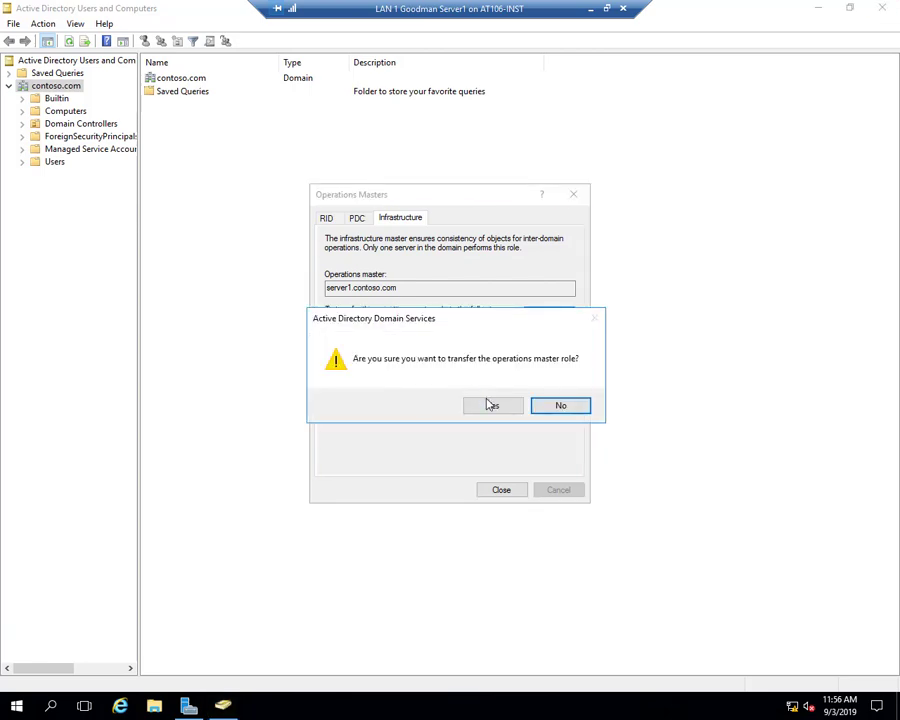
left_click(489, 404)
left_click(530, 405)
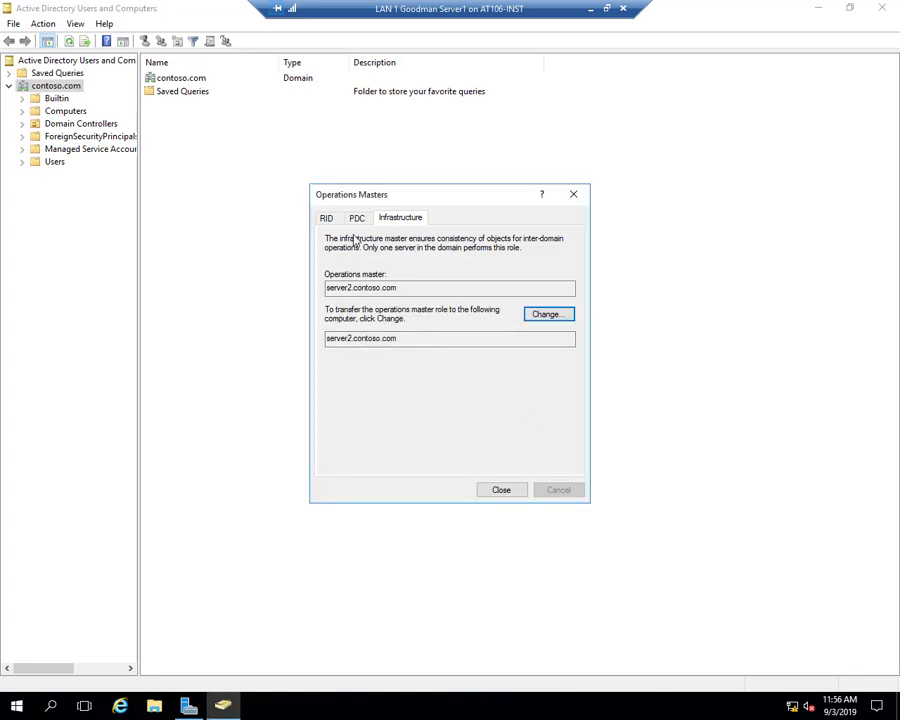
- Confirm the RID, PDC and Infrastructure tabs all list server2.contoso.com, then close the dialog
left_click(326, 217)
left_click(354, 220)
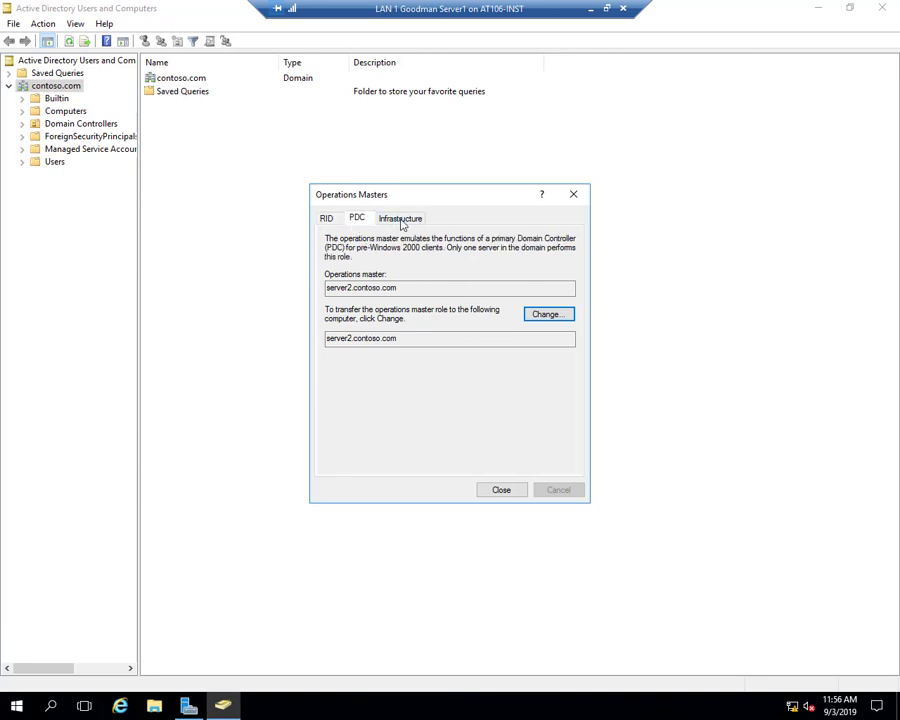
left_click(400, 220)
double_click(403, 288)
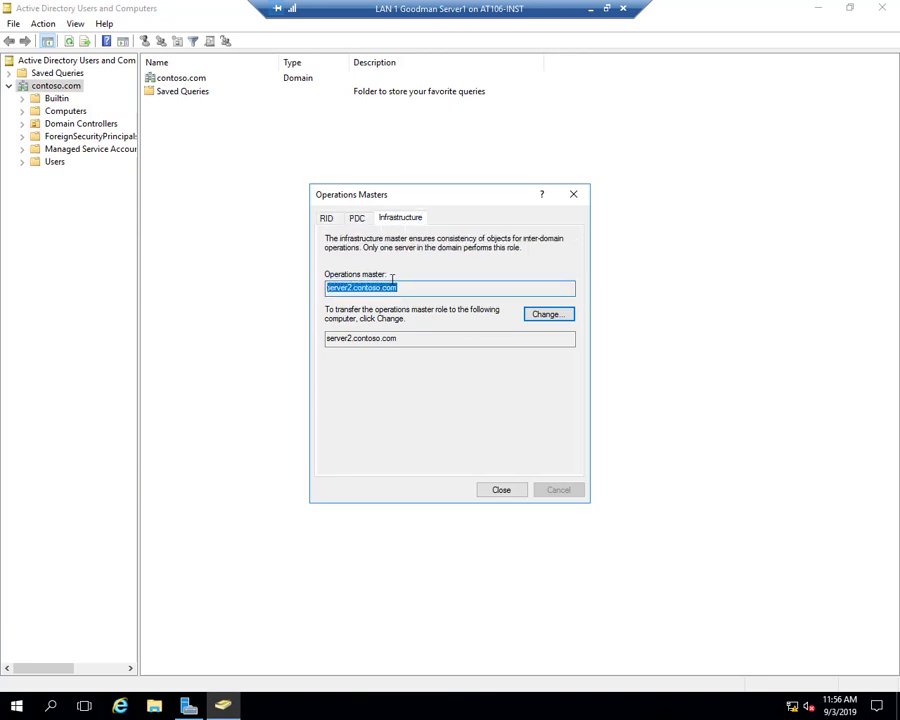
left_click(358, 222)
left_click(333, 223)
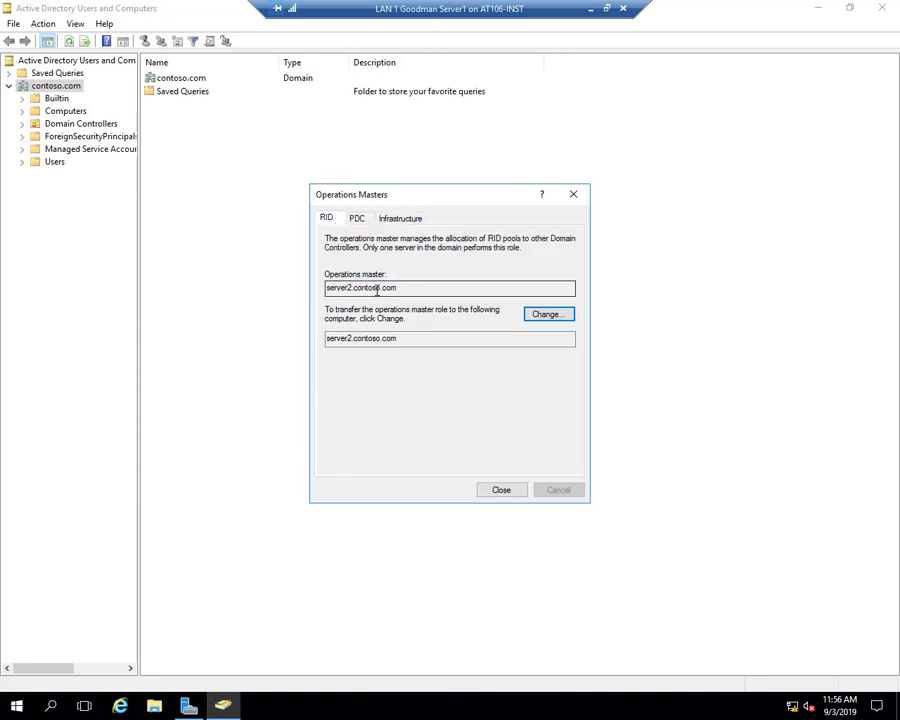
double_click(374, 288)
left_click(357, 220)
left_click(400, 220)
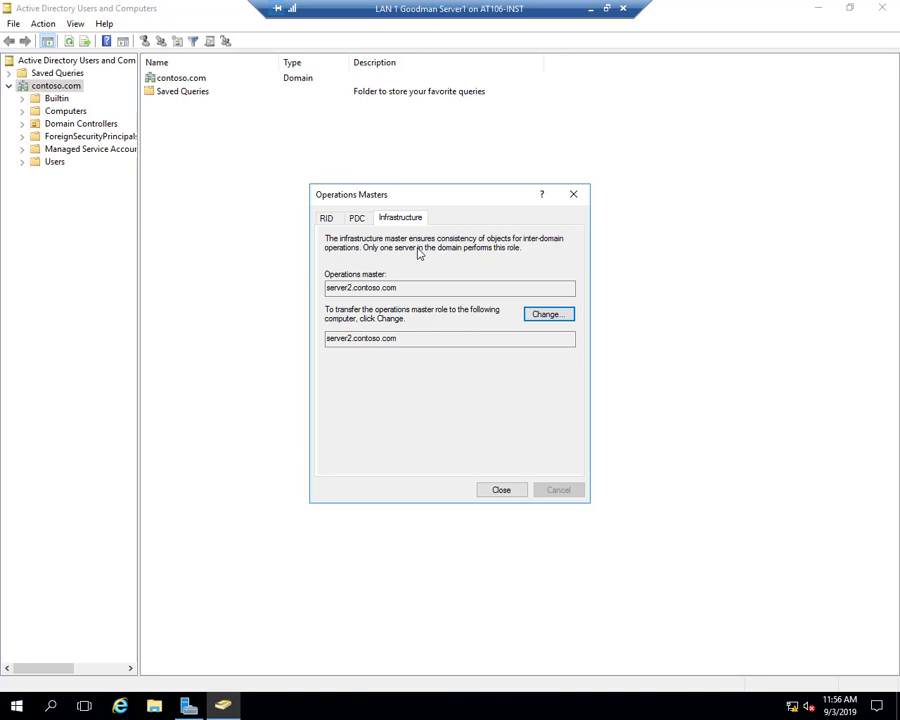
left_click(500, 490)
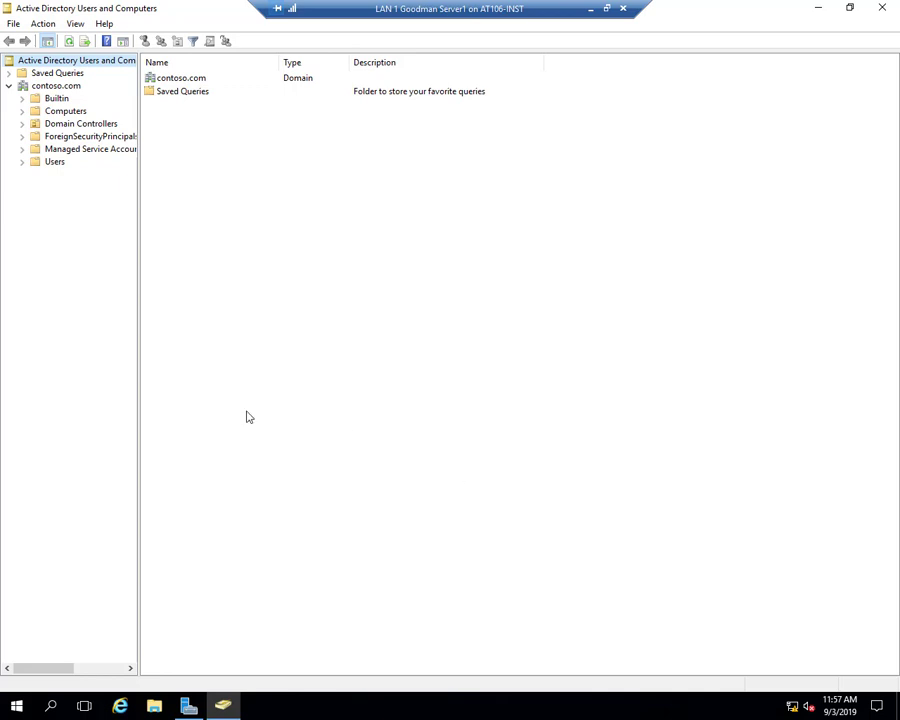
- Show the Domain Controllers container listing SERVER1 and SERVER2, then close the console
left_click(80, 124)
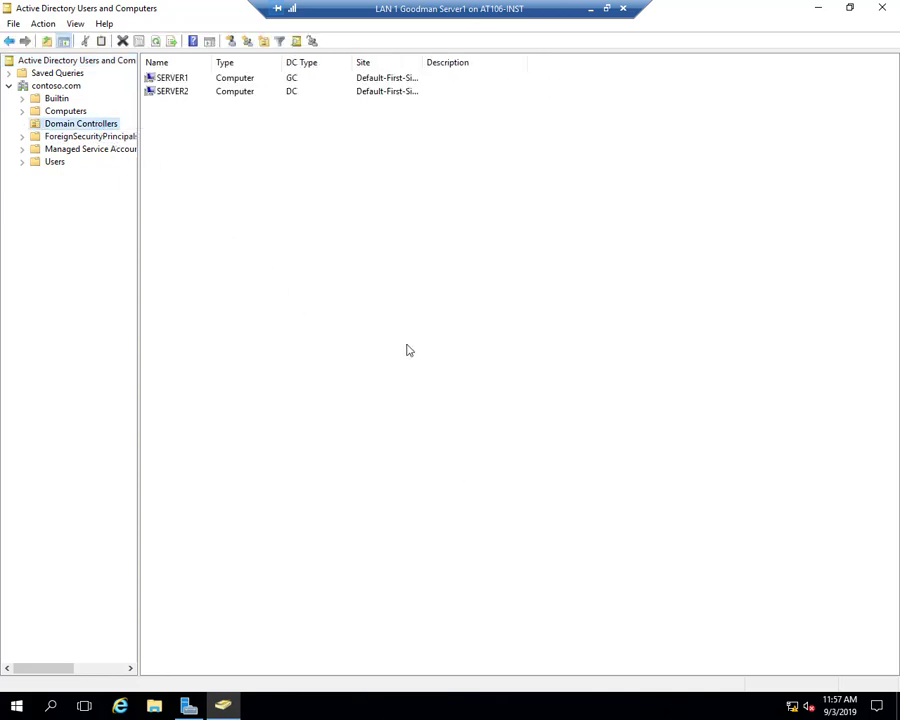
left_click(883, 9)
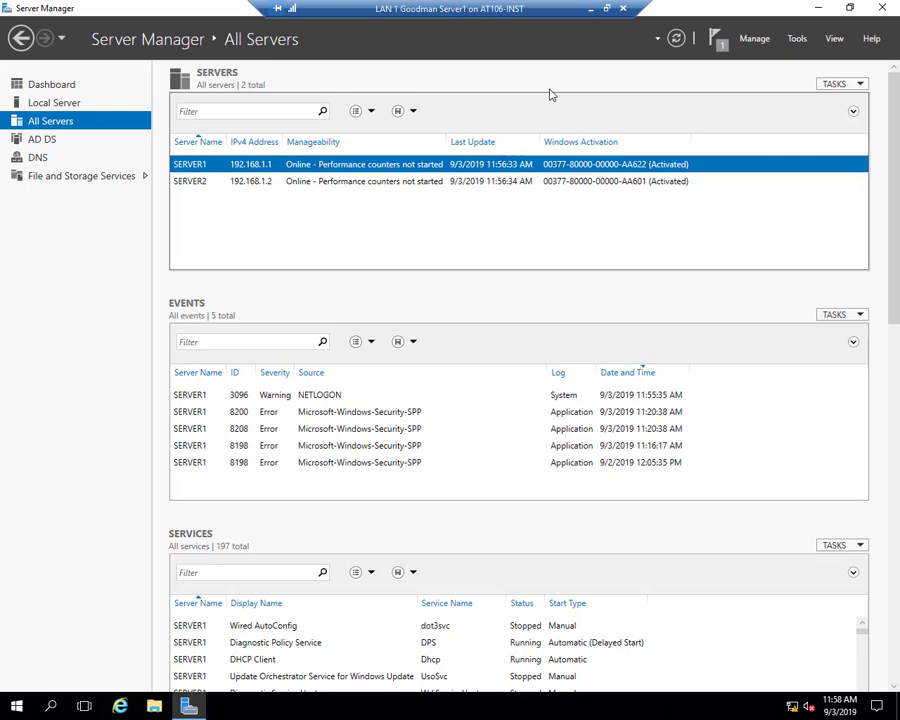
- Check SERVER2's and SERVER1's details, then take the VM window out of full screen and move it aside
left_click(297, 186)
left_click(318, 163)
left_click(606, 9)
left_click_drag(358, 12, 213, 185)
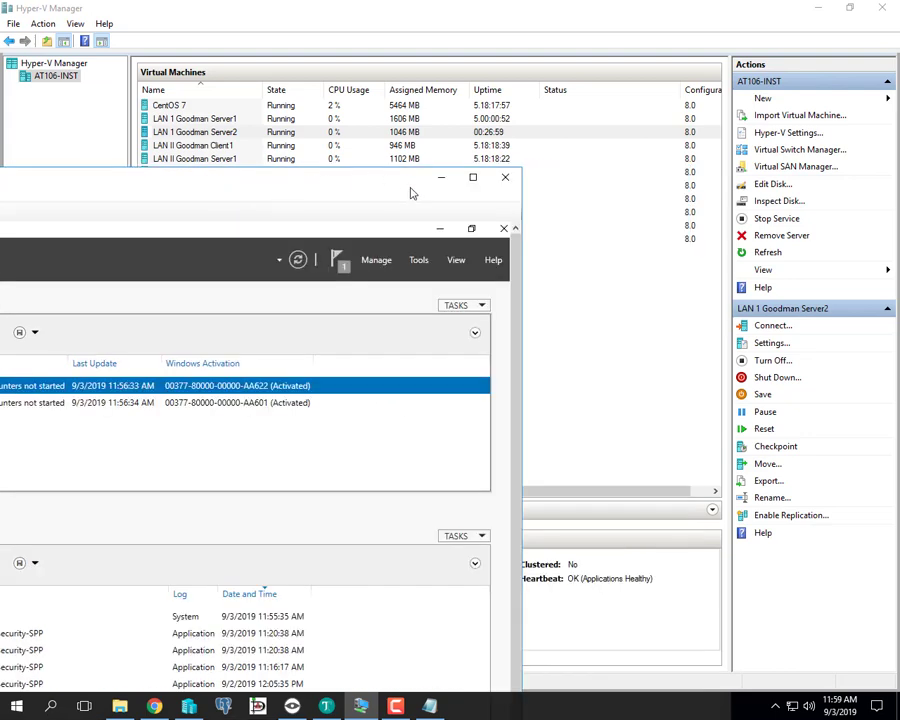
- Close the Server1 VM window and open Hyper-V Manager's New options with no VM selected
left_click(508, 179)
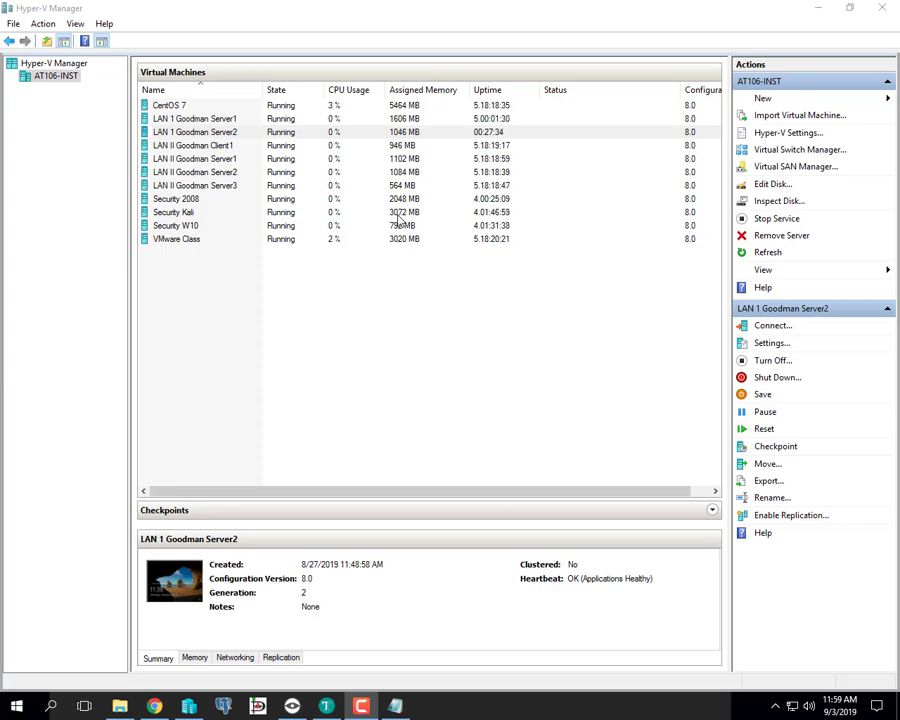
left_click(211, 311)
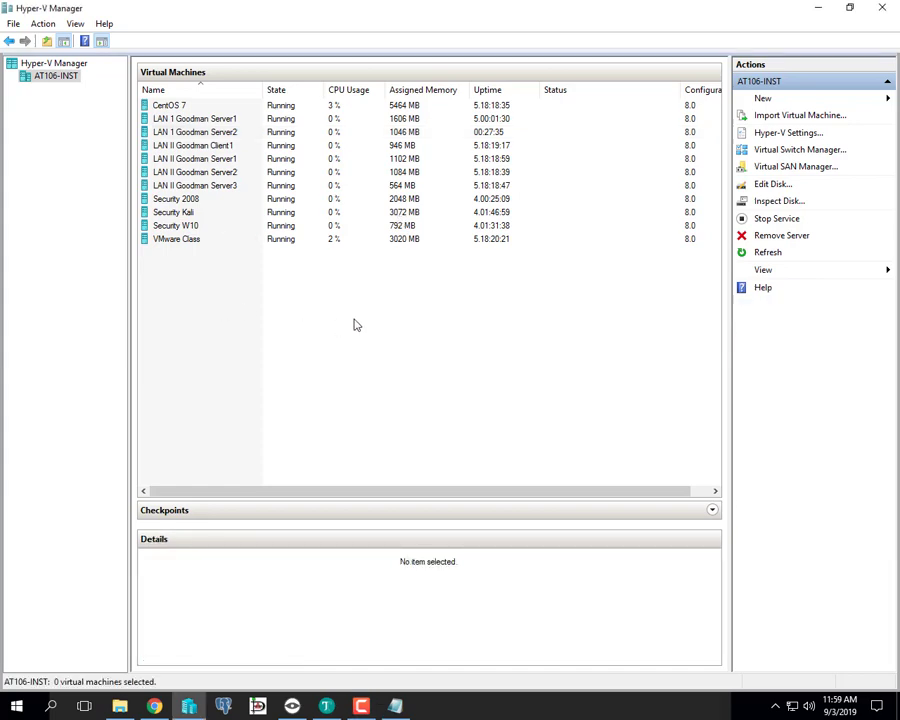
left_click(760, 100)
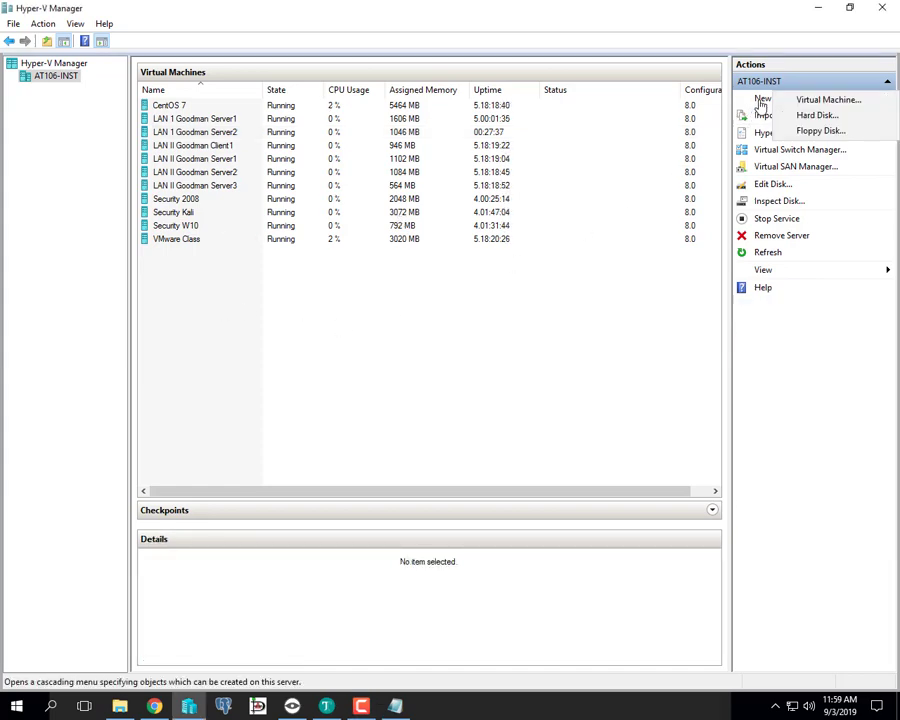
- Start the New Virtual Machine Wizard and name the VM 'LAN 1 [surname] Server3'
left_click(813, 102)
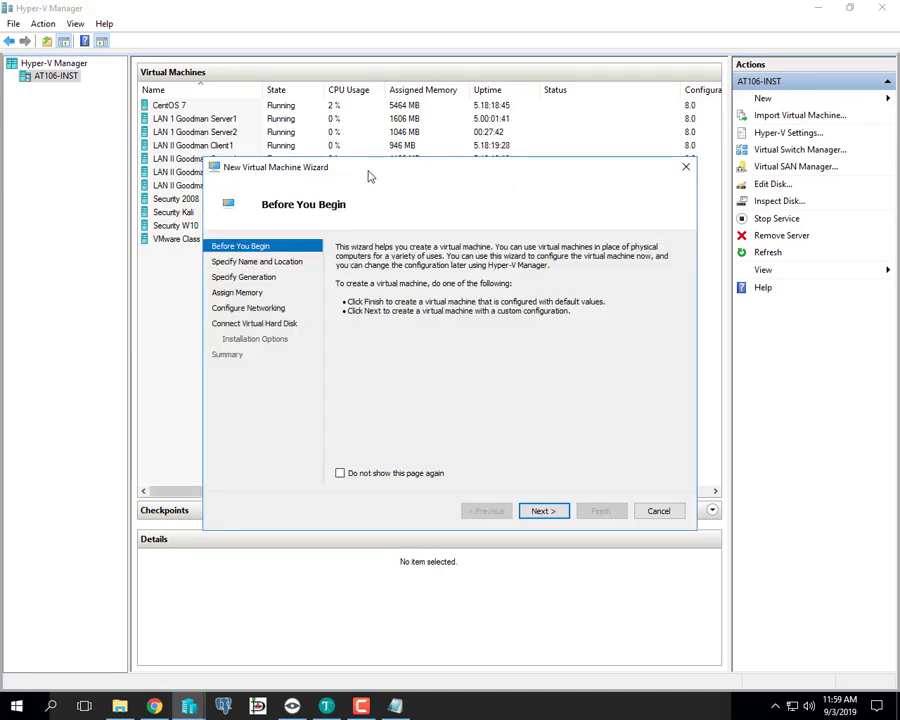
left_click_drag(368, 174, 285, 125)
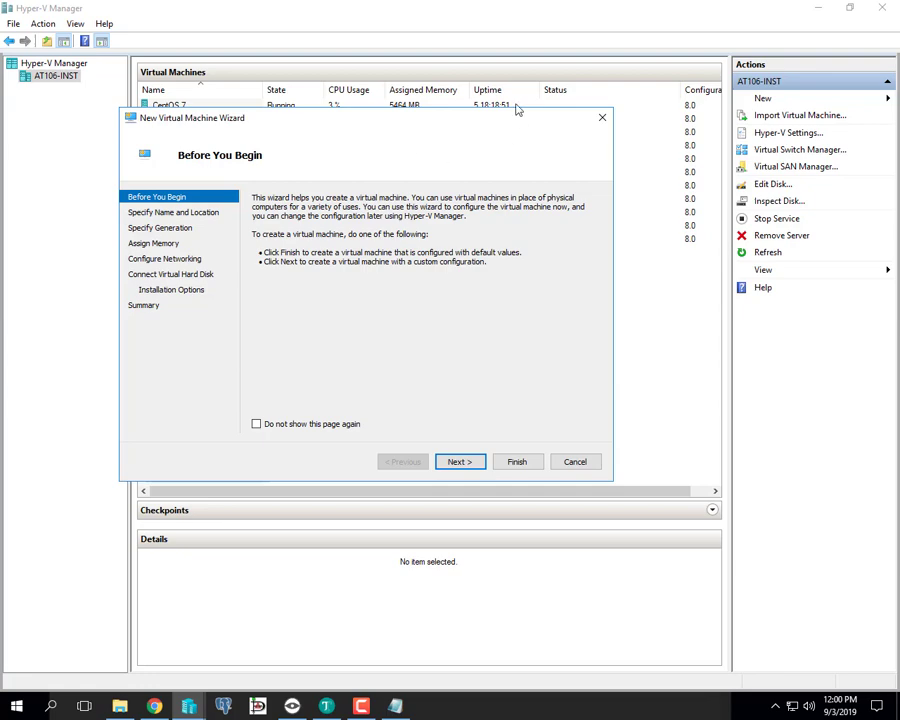
left_click(458, 462)
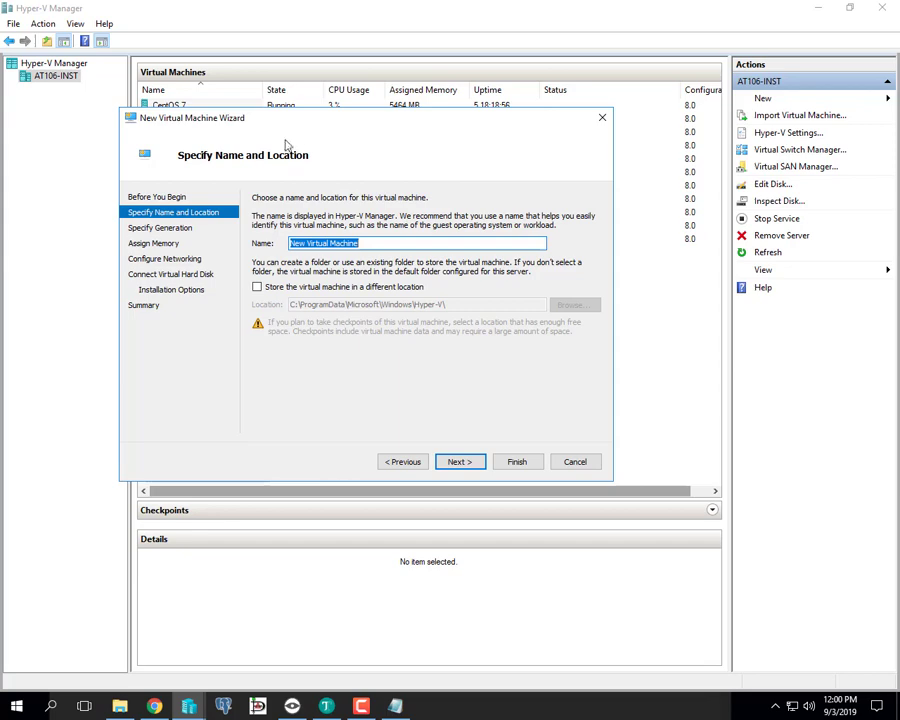
left_click_drag(296, 120, 284, 151)
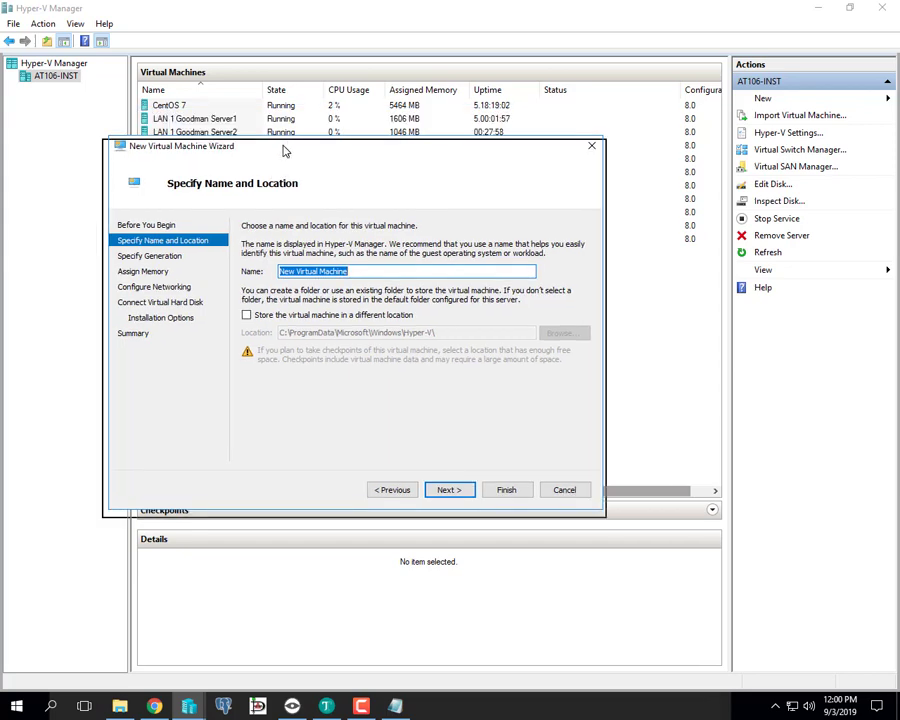
key("BackSpace")
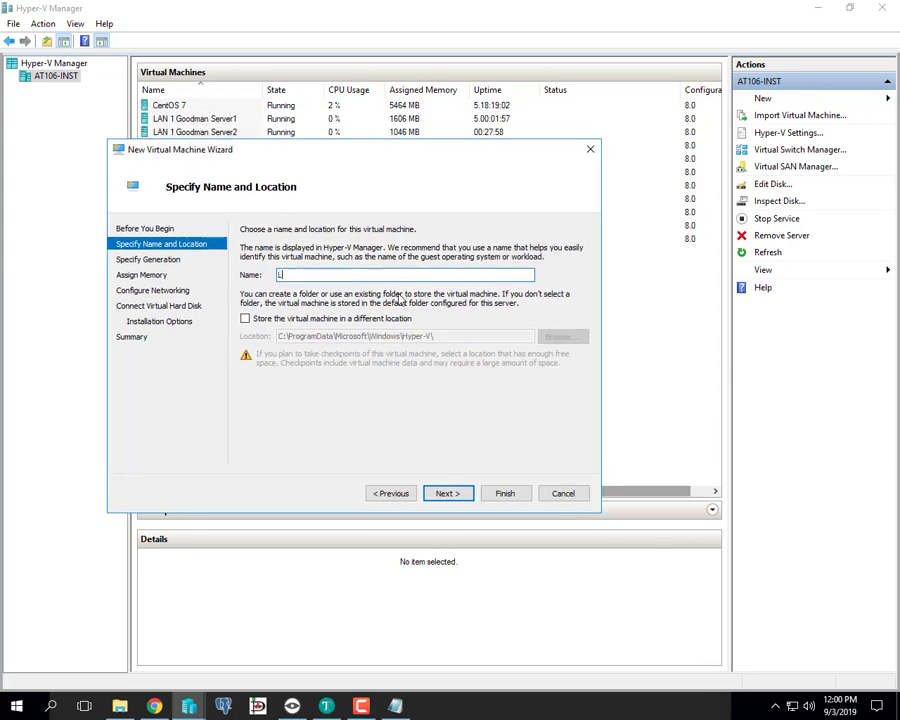
type("LAN 1 Goodman Server3")
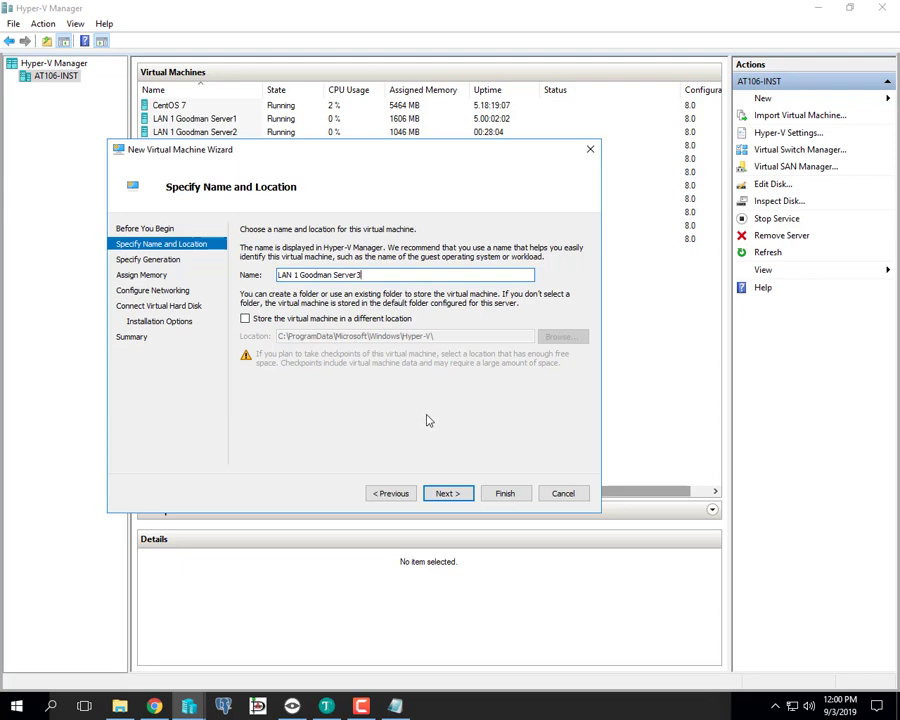
left_click(449, 494)
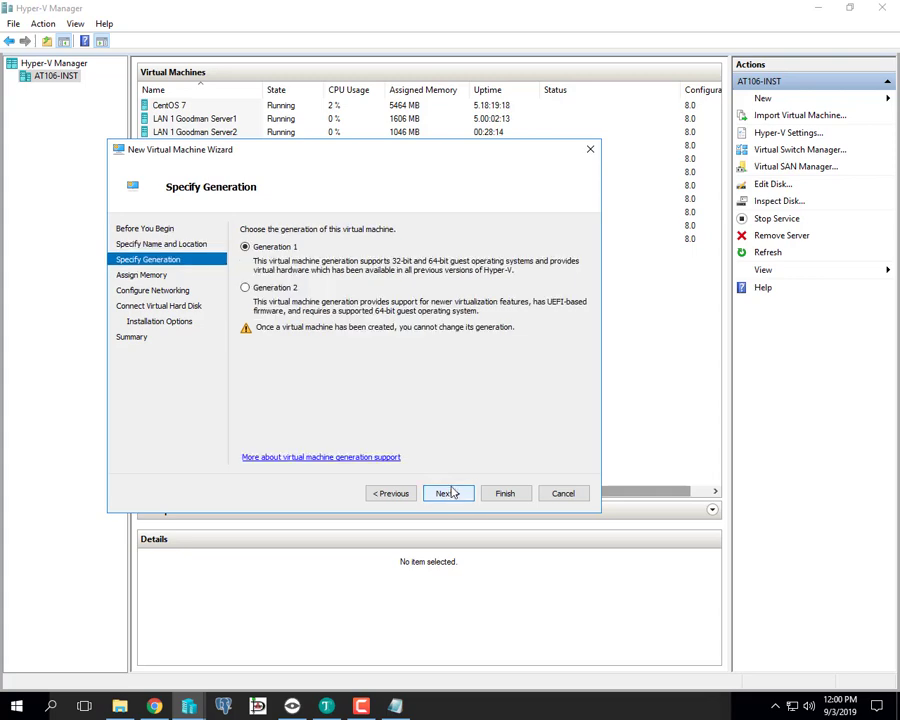
- Choose Generation 2 and give the VM 4096 MB startup memory with Dynamic Memory enabled
left_click(283, 290)
left_click(448, 494)
left_click(298, 285)
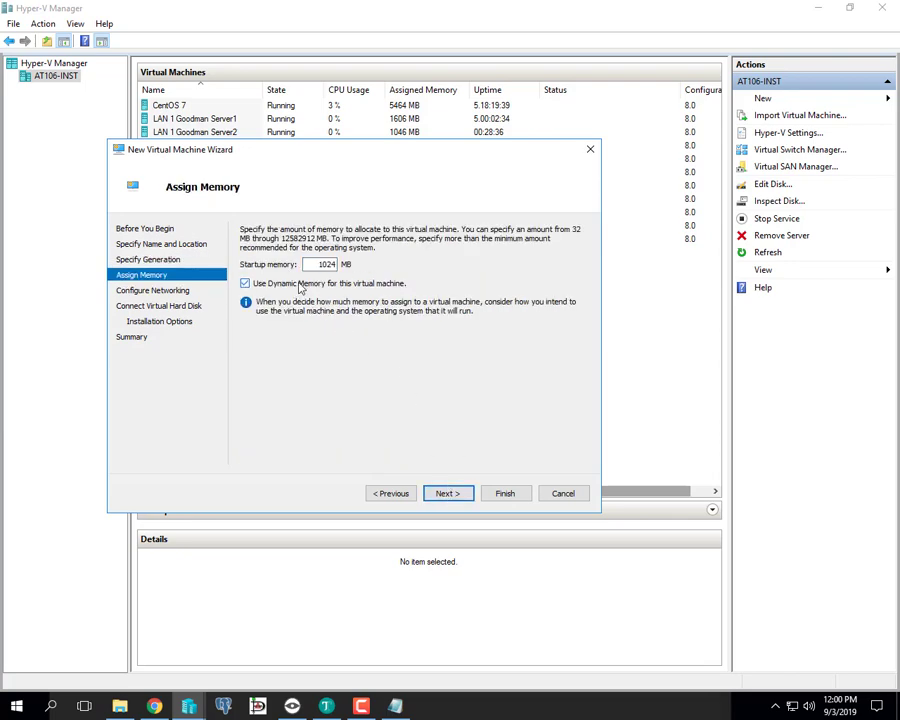
left_click_drag(310, 264, 397, 267)
key("Left")
key("shift+Home")
key("BackSpace")
type("096")
left_click(457, 496)
- Connect the new virtual machine's network adapter to Internal Network
left_click(320, 257)
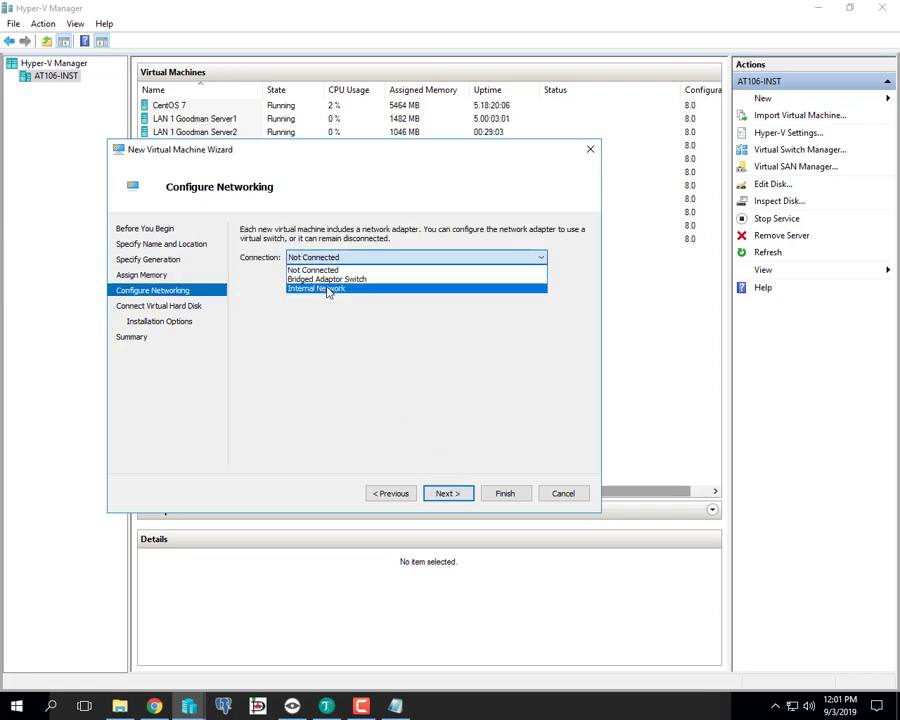
left_click(328, 288)
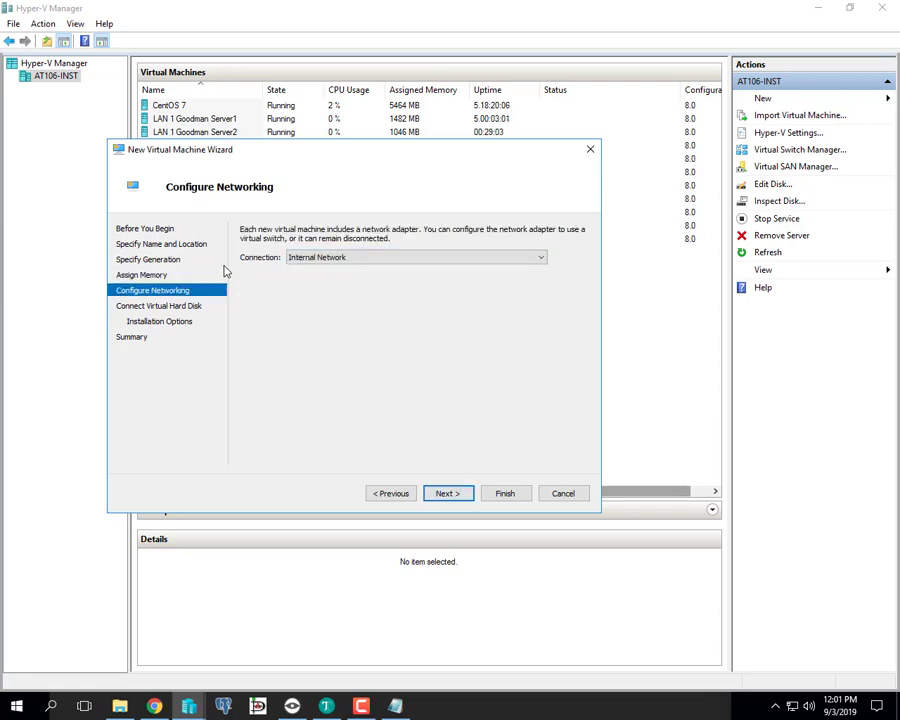
left_click(456, 494)
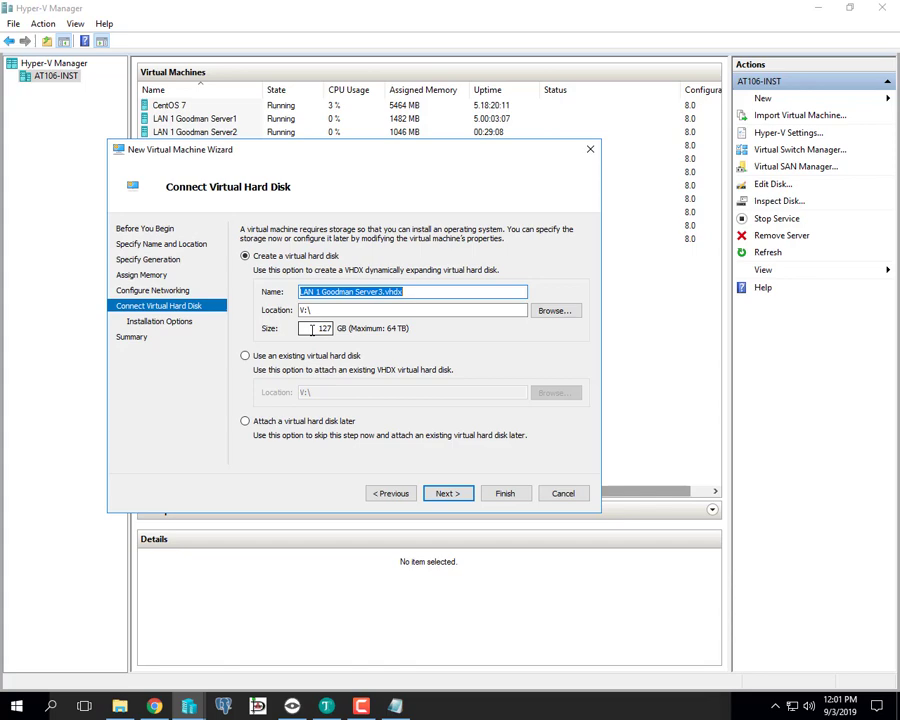
- Set the new virtual hard disk LAN 1 Goodman Server3.vhdx size to 30 GB
double_click(313, 329)
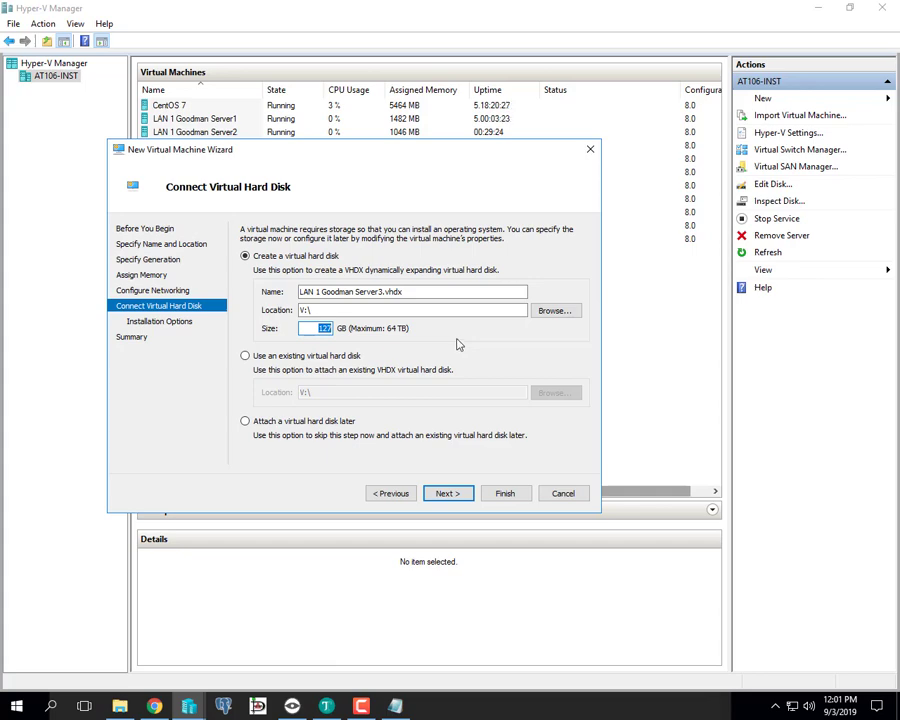
type("30")
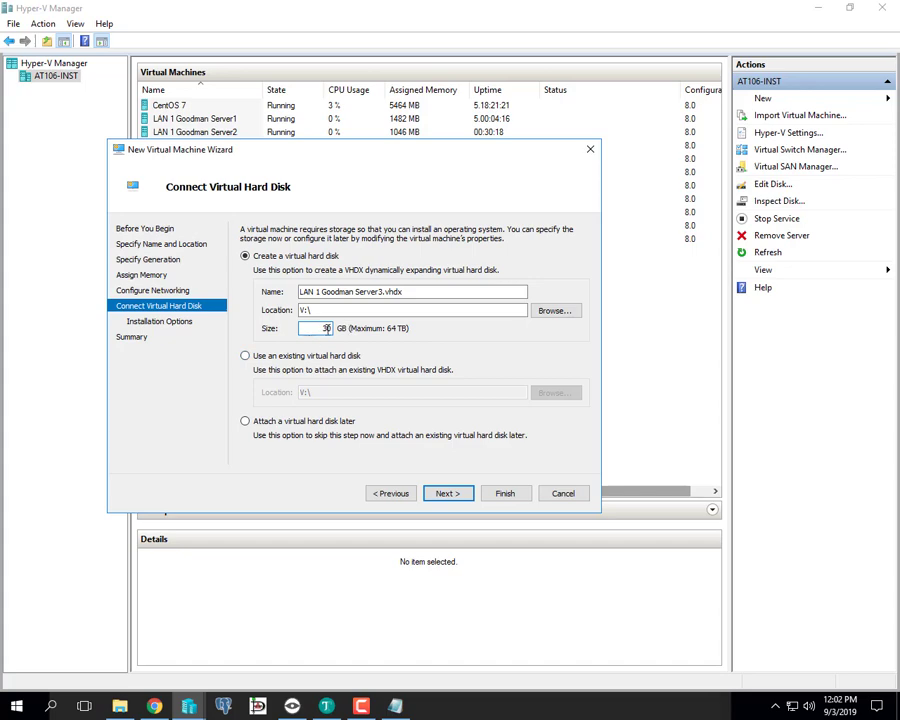
left_click(446, 493)
- Install from the SW_DVD9 Windows Server 2016 Core ISO bootable image and finish the wizard
left_click(385, 275)
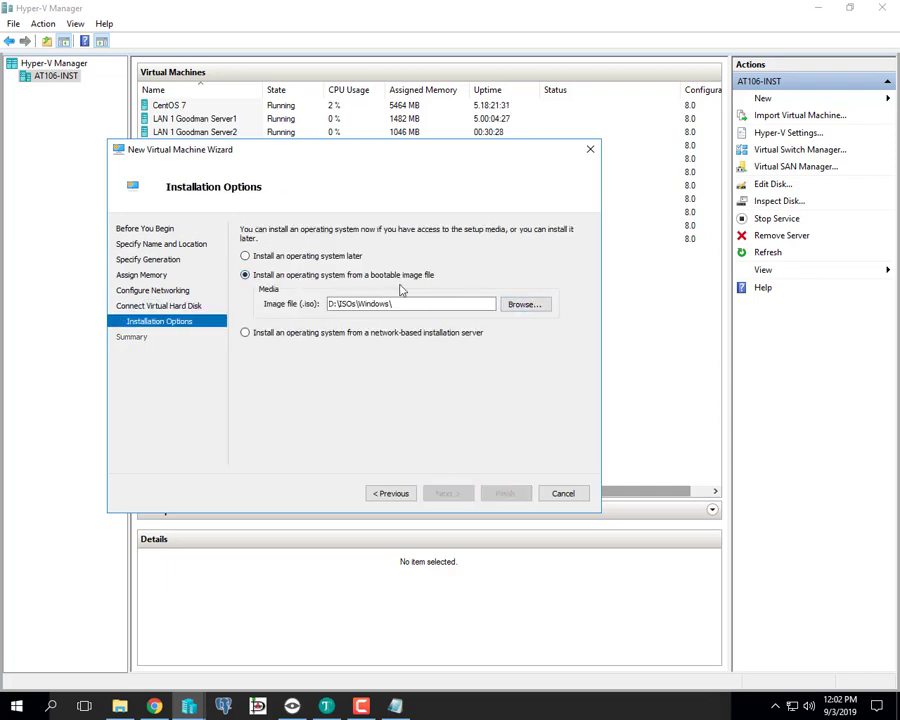
left_click(524, 307)
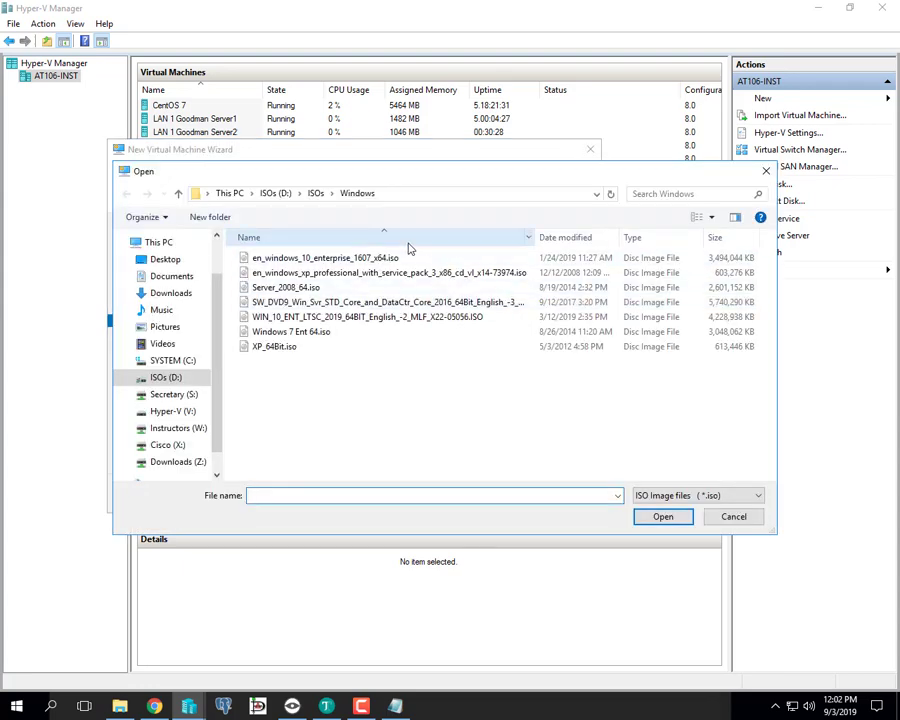
left_click(323, 302)
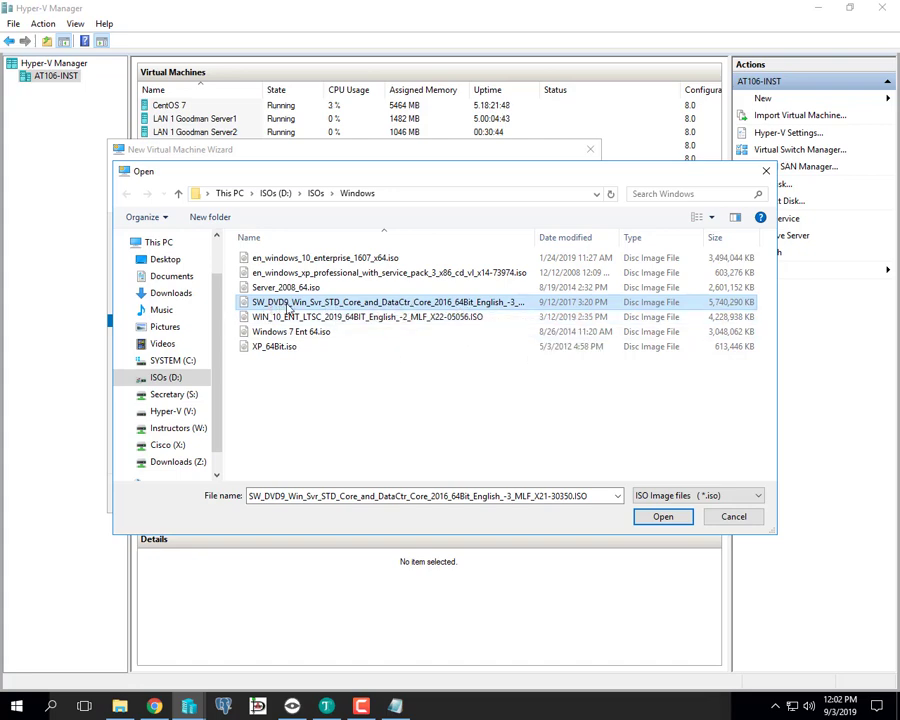
left_click(663, 518)
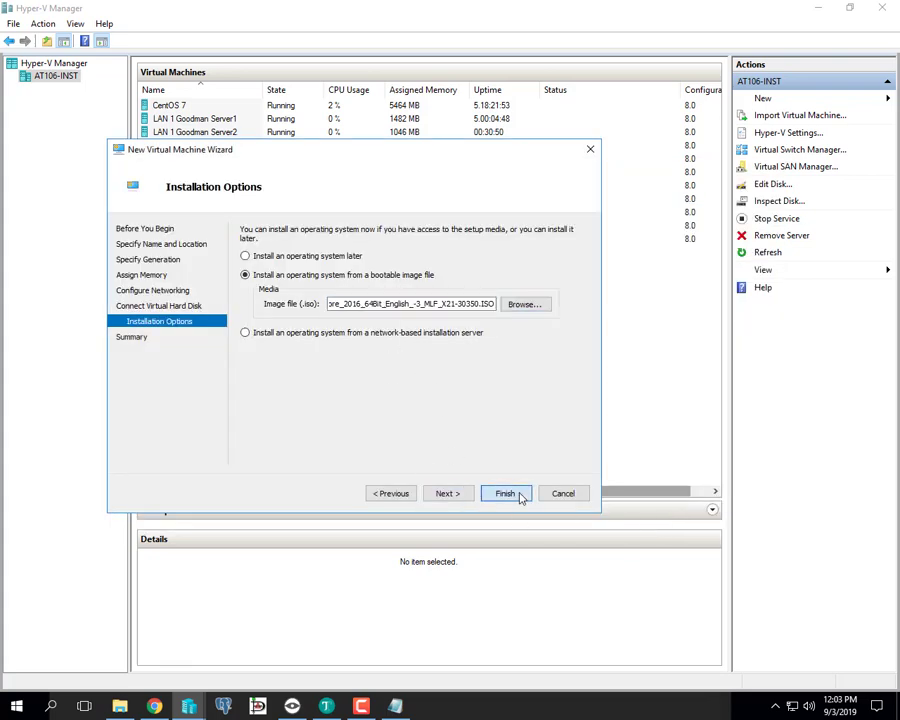
left_click(518, 495)
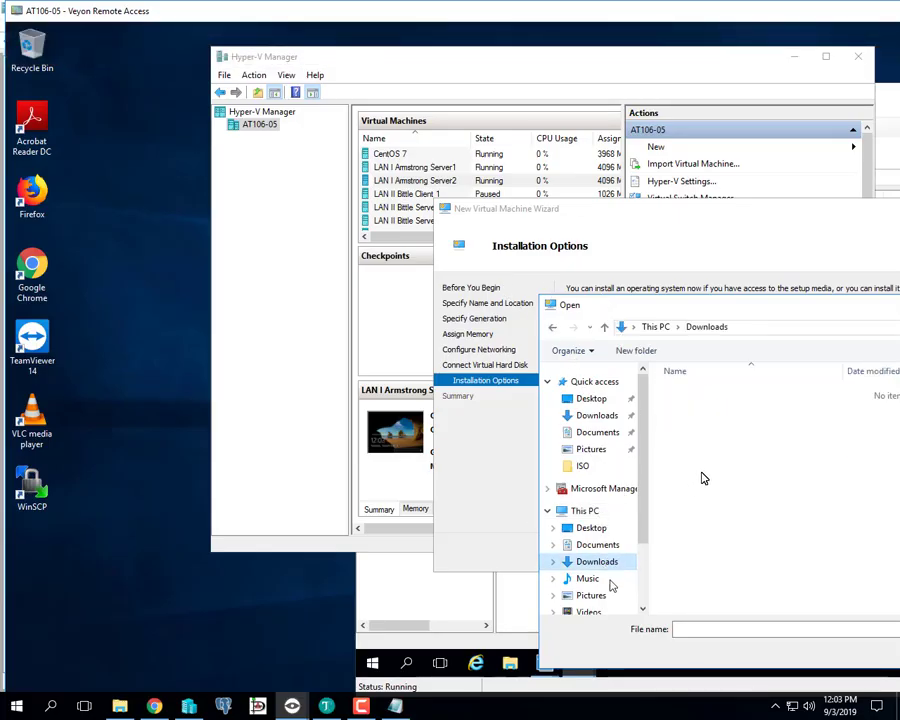
- Pick the SW_DVD9 Server 2016 ISO from C:\ISO on the remote computer and create the VM
scroll(600, 520, "down", 3)
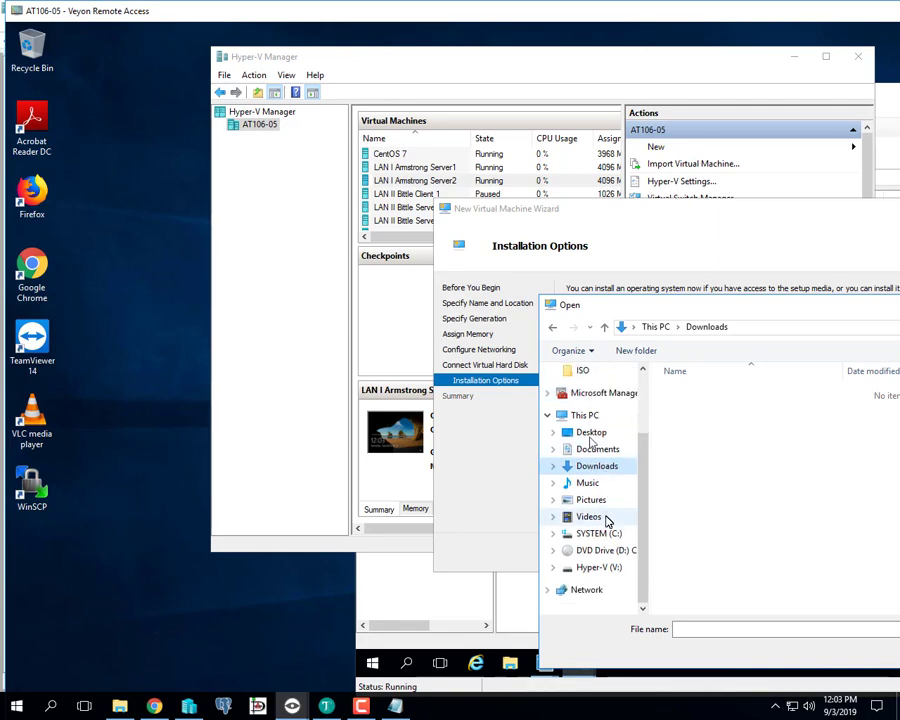
left_click(557, 551)
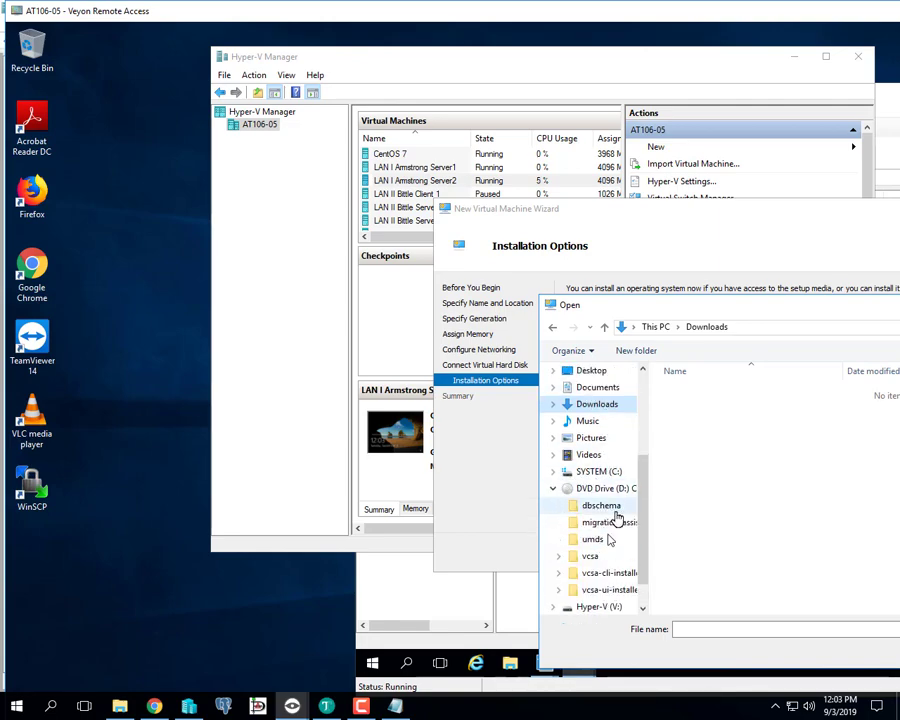
scroll(610, 520, "down", 1)
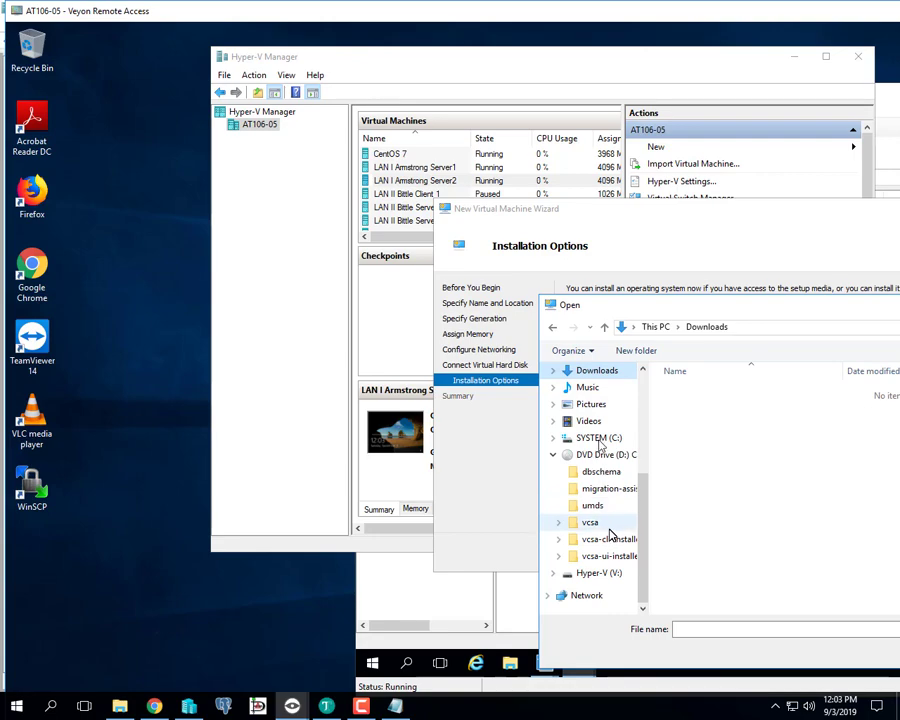
left_click(554, 438)
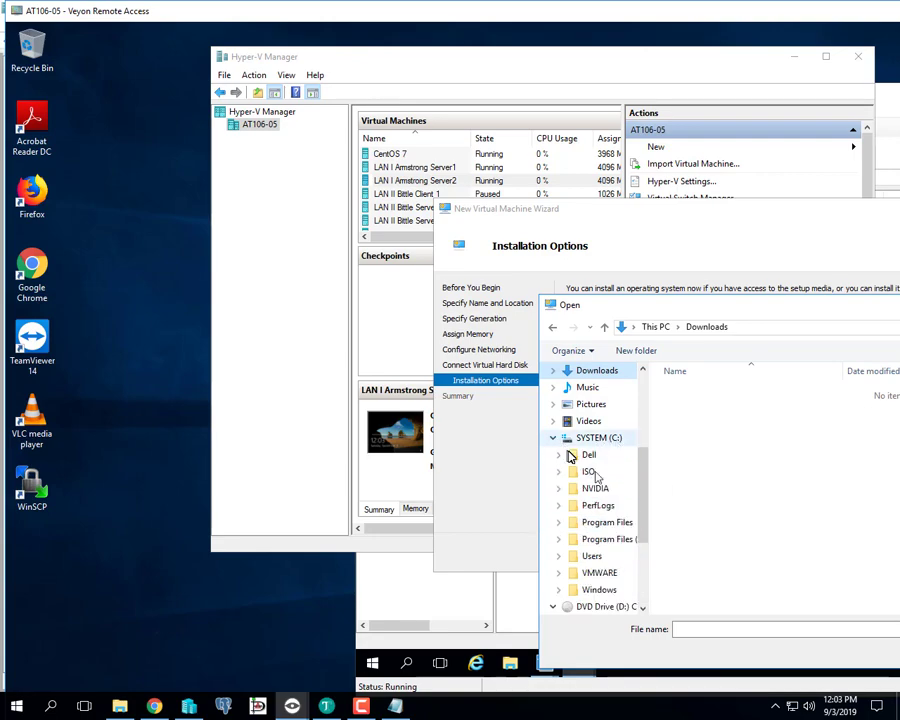
left_click(587, 473)
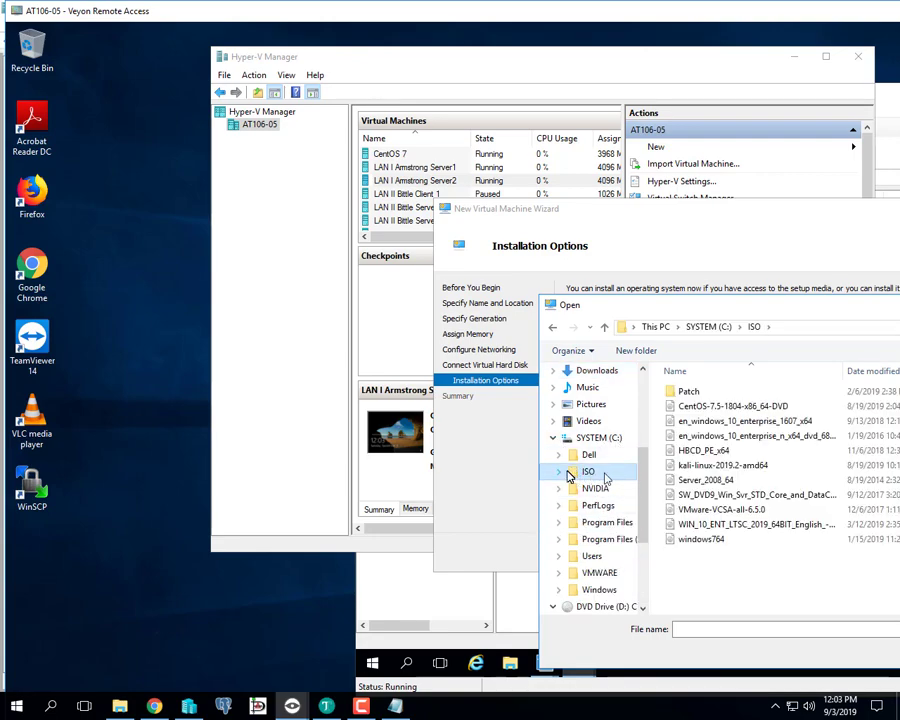
double_click(694, 494)
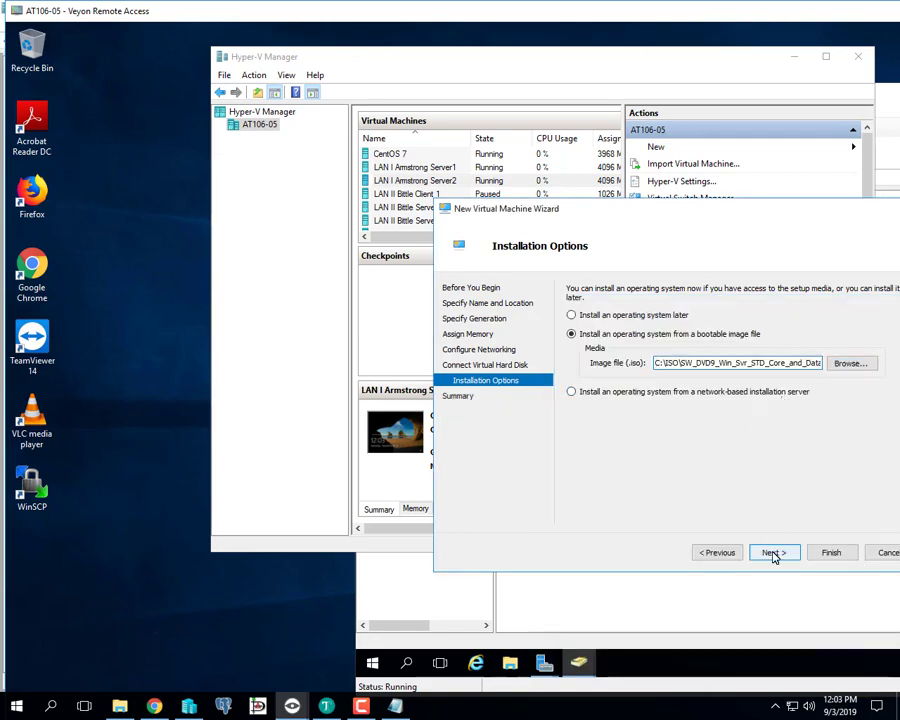
left_click(828, 553)
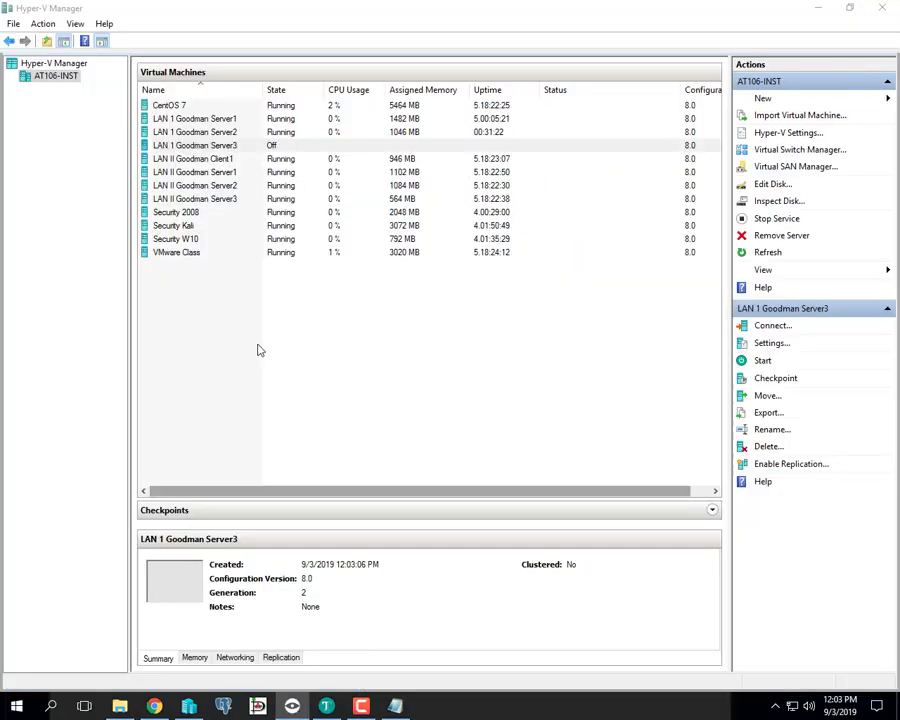
- Connect to LAN 1 Goodman Server3 and start the virtual machine
right_click(242, 150)
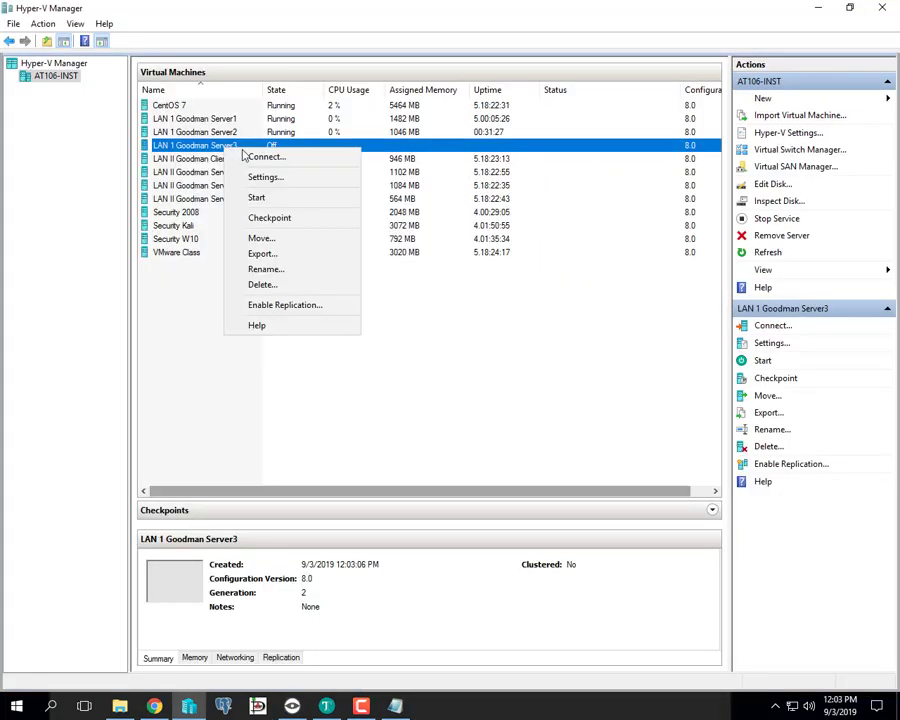
left_click(255, 157)
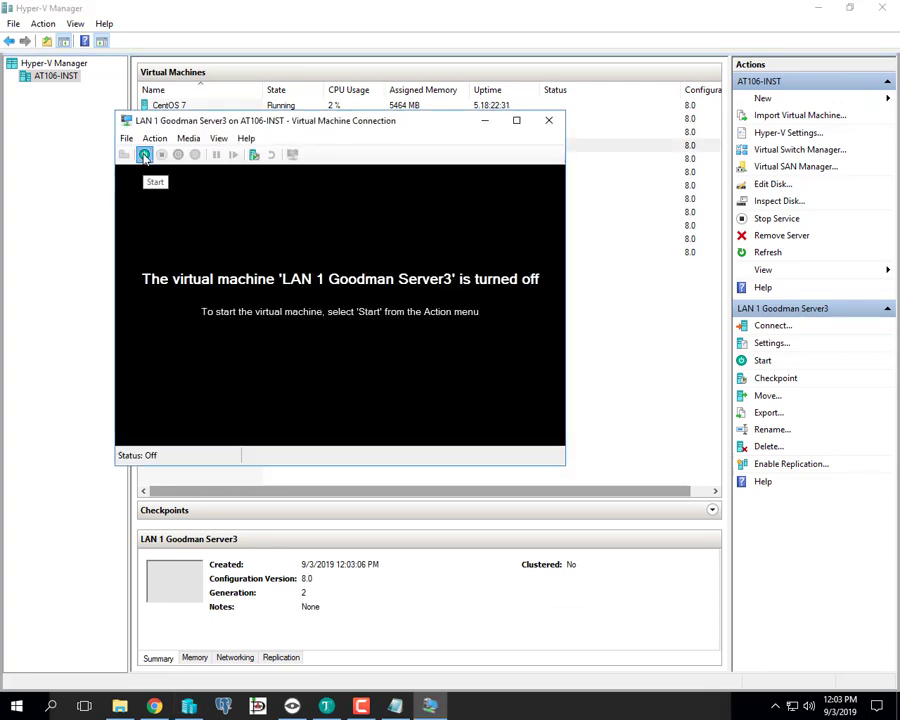
left_click(145, 155)
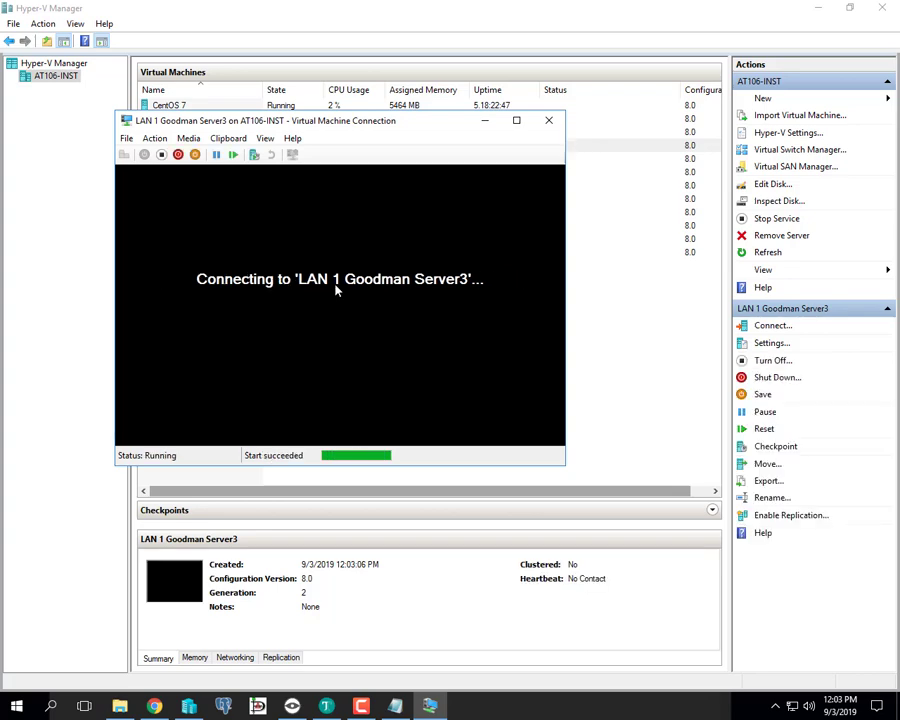
- Boot the VM from the DVD and accept the default language and keyboard settings
key("Return")
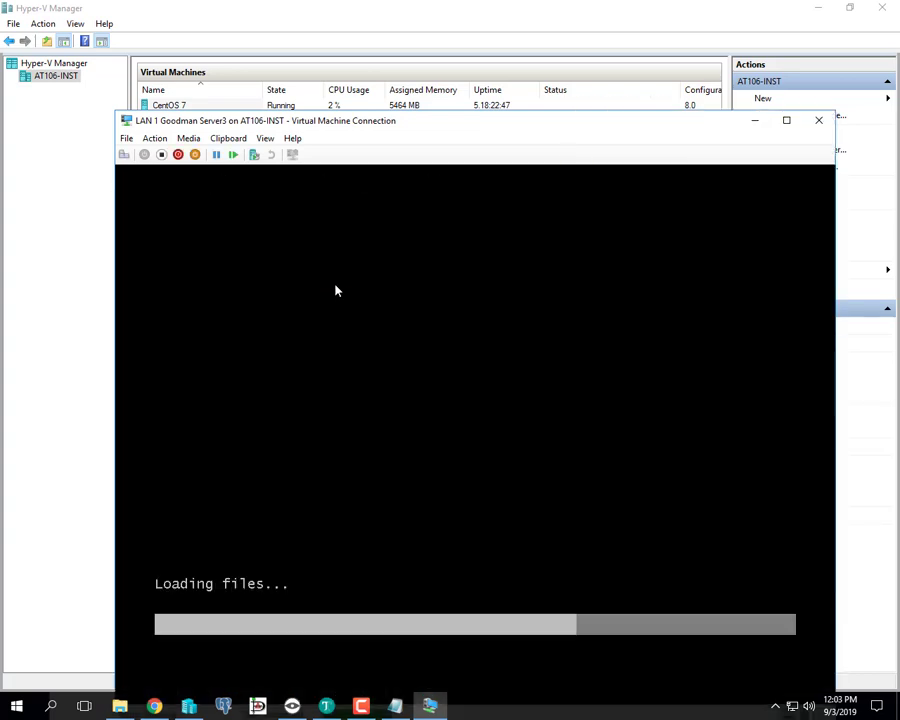
left_click_drag(340, 128, 291, 39)
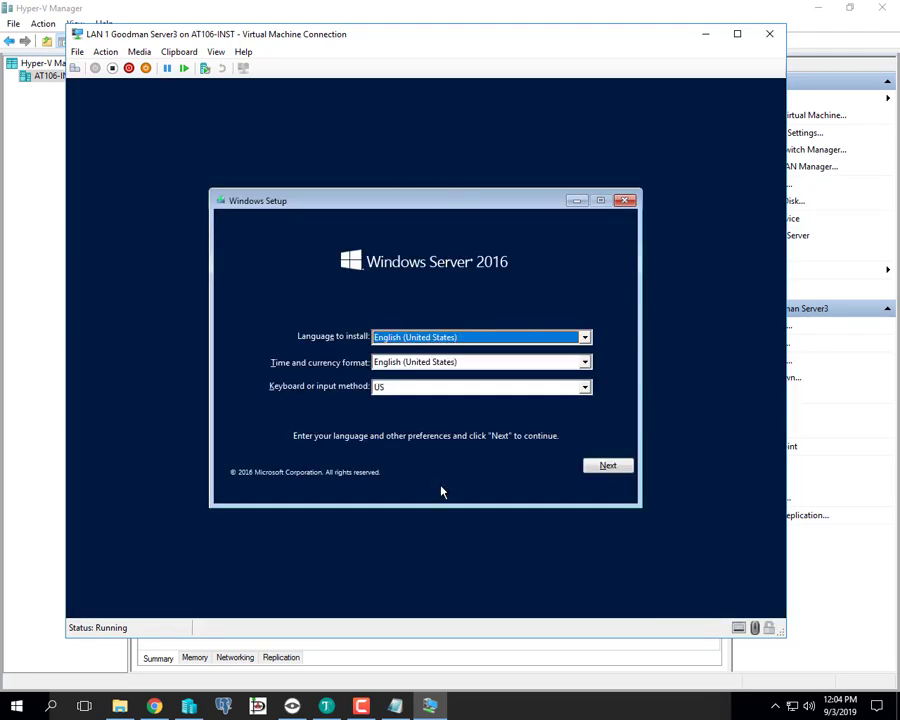
left_click(607, 466)
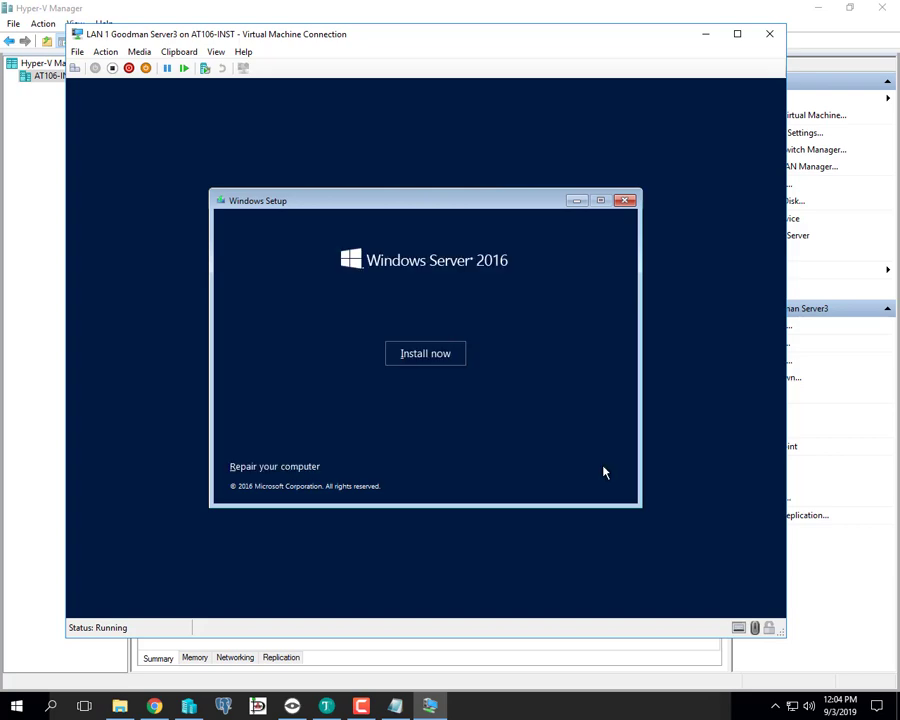
- Choose Windows Server 2016 Standard, accept the licence, and custom-install onto Drive 0's 30 GB space
left_click(436, 356)
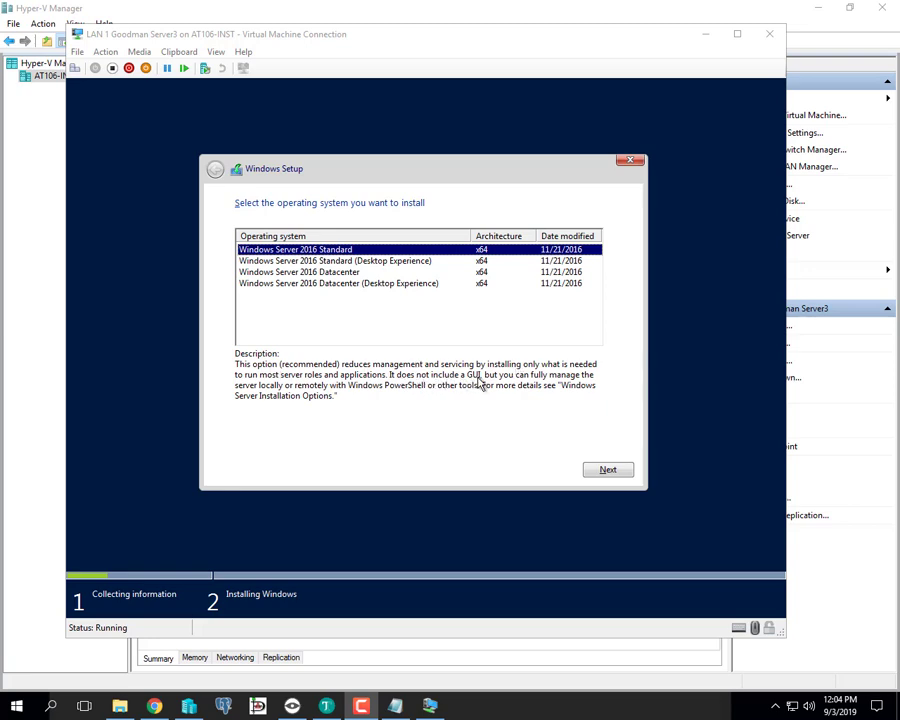
left_click(610, 471)
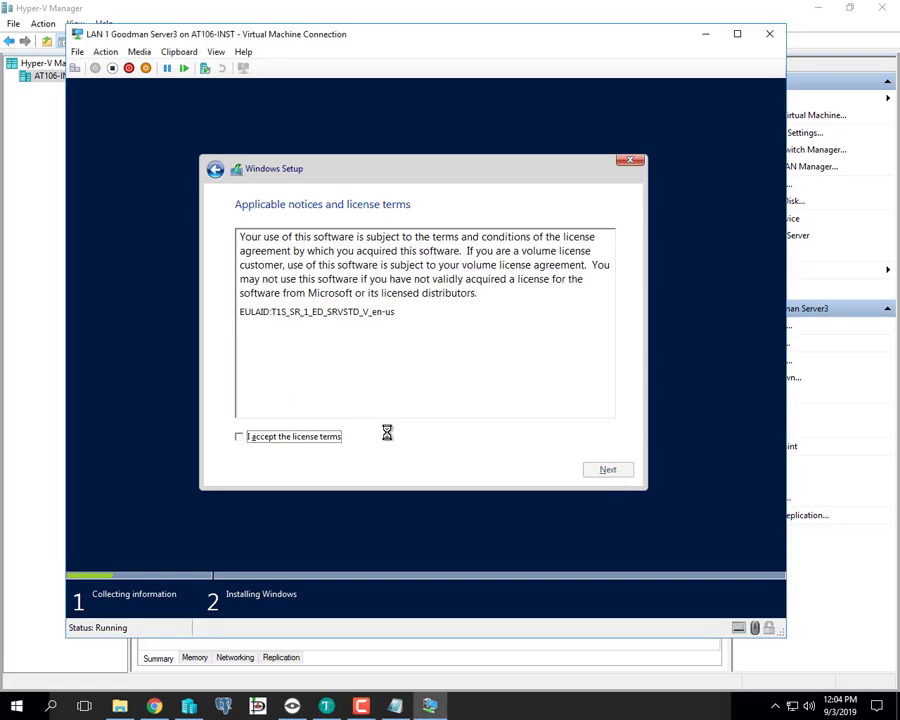
left_click(305, 434)
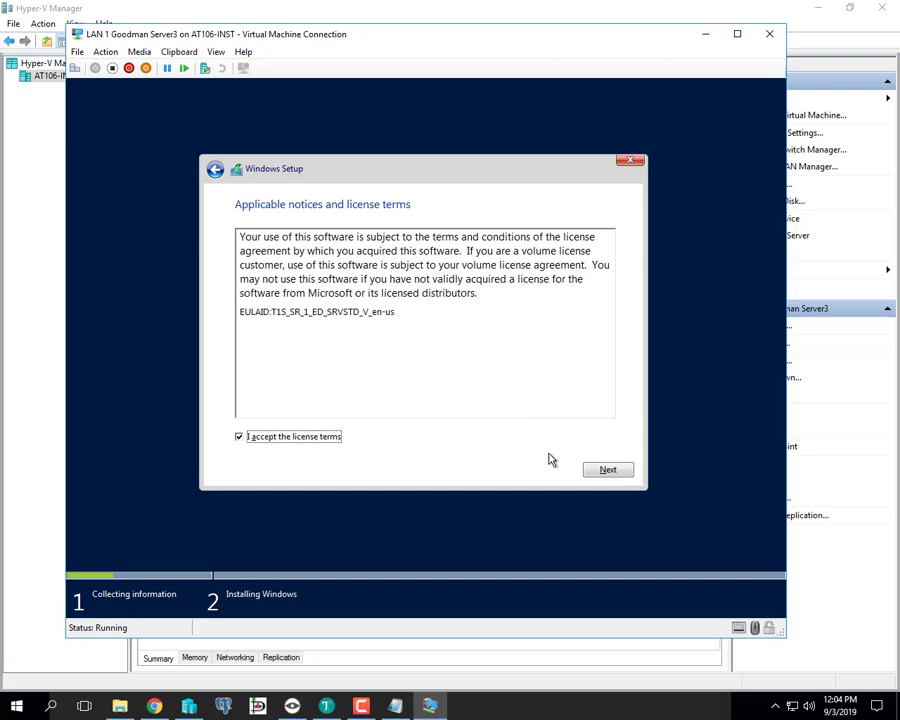
left_click(608, 471)
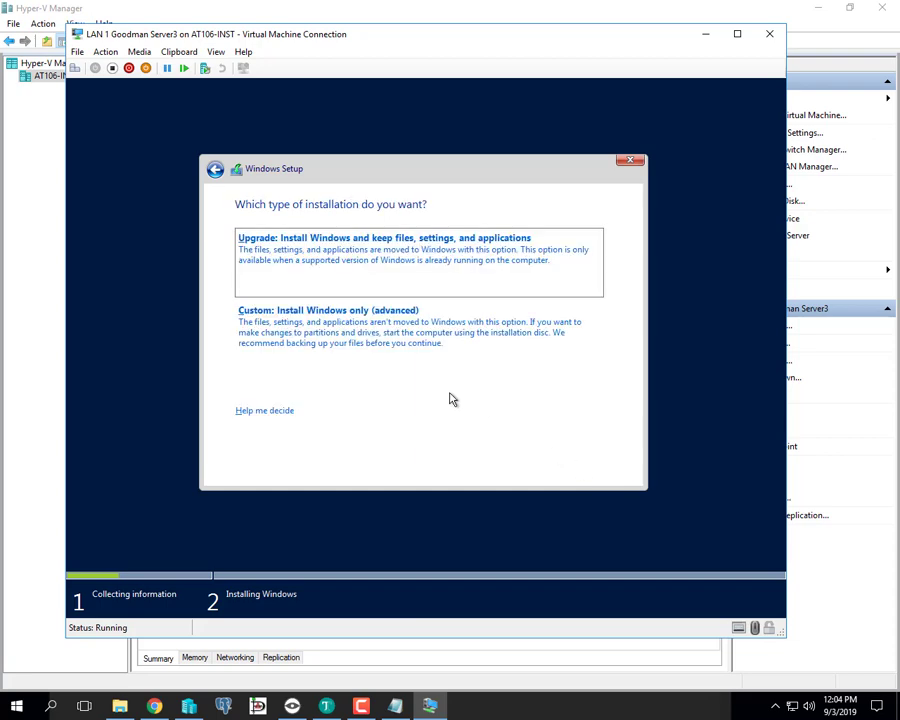
left_click(325, 326)
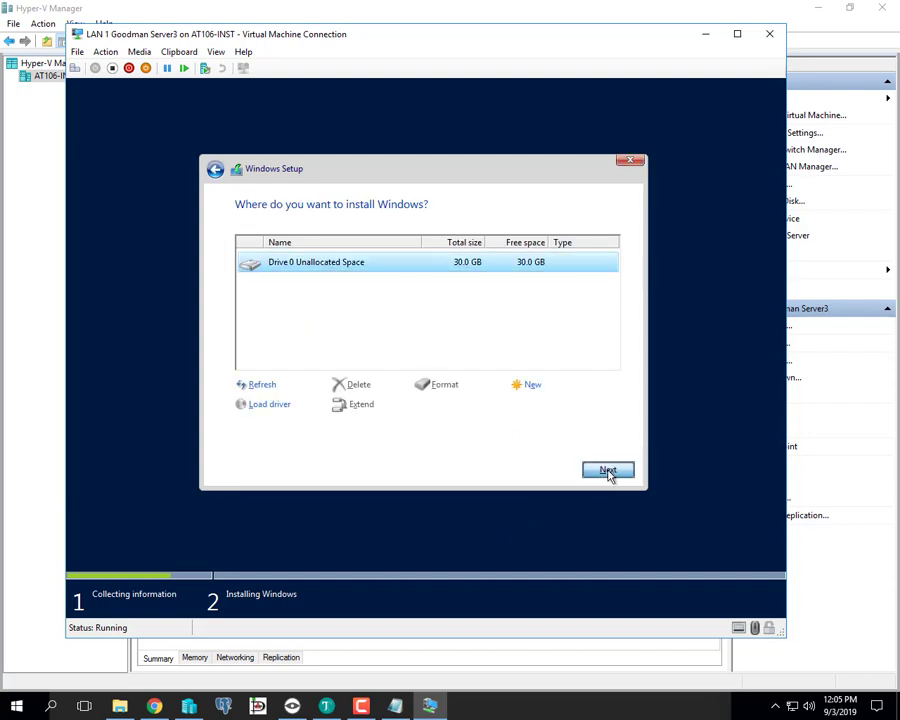
left_click(608, 471)
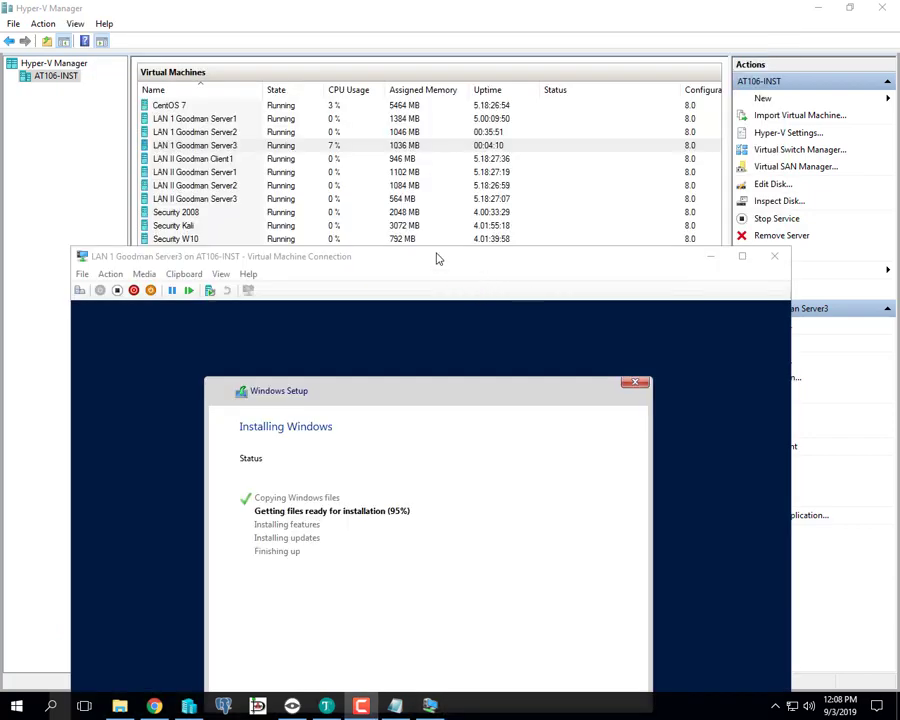
- Wait while Setup copies files and installs features and updates until the VM reboots
left_click_drag(432, 263, 418, 181)
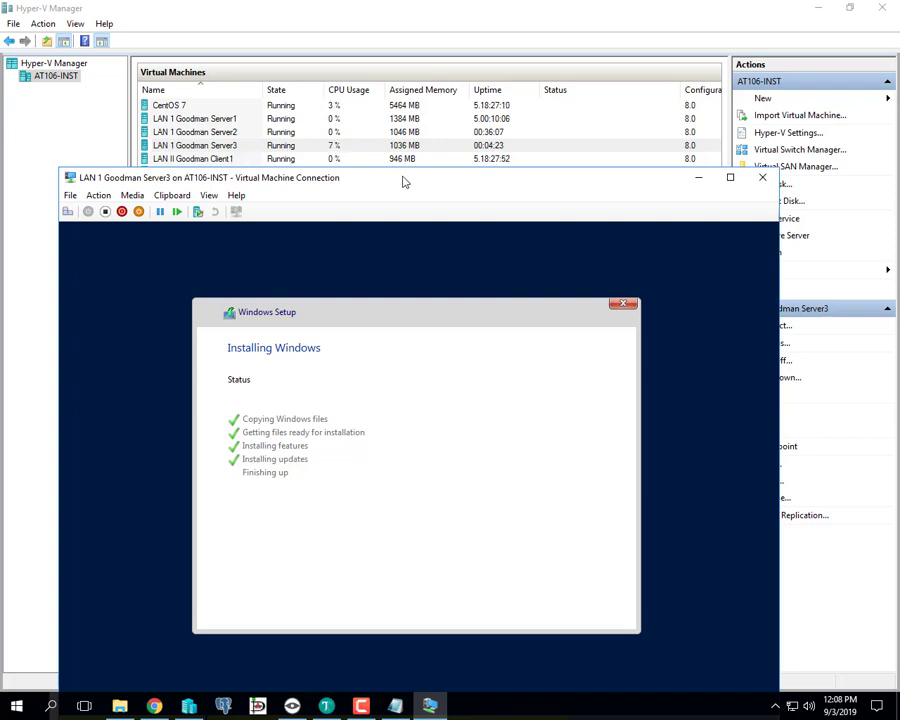
left_click_drag(396, 183, 396, 224)
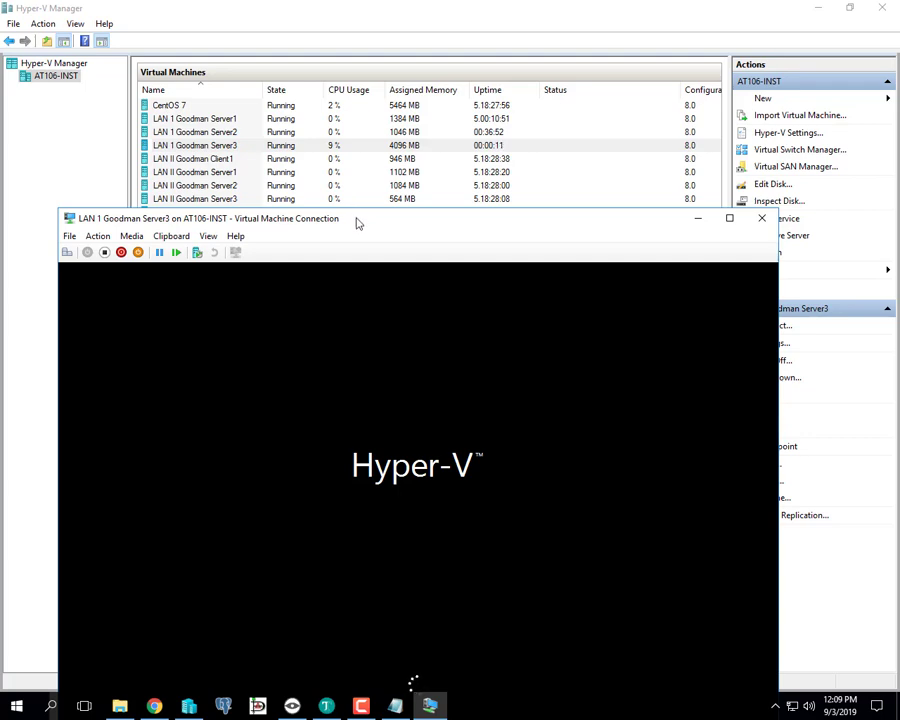
- Move the VM window to the top and wait for it to boot to the logon prompt
left_click_drag(358, 223, 335, 173)
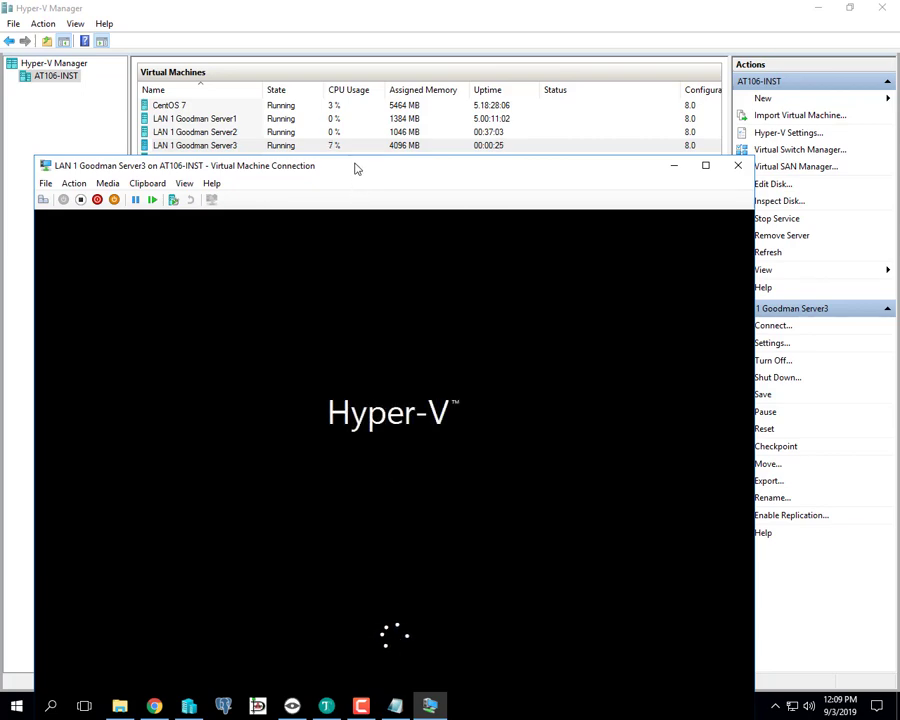
left_click_drag(356, 167, 358, 40)
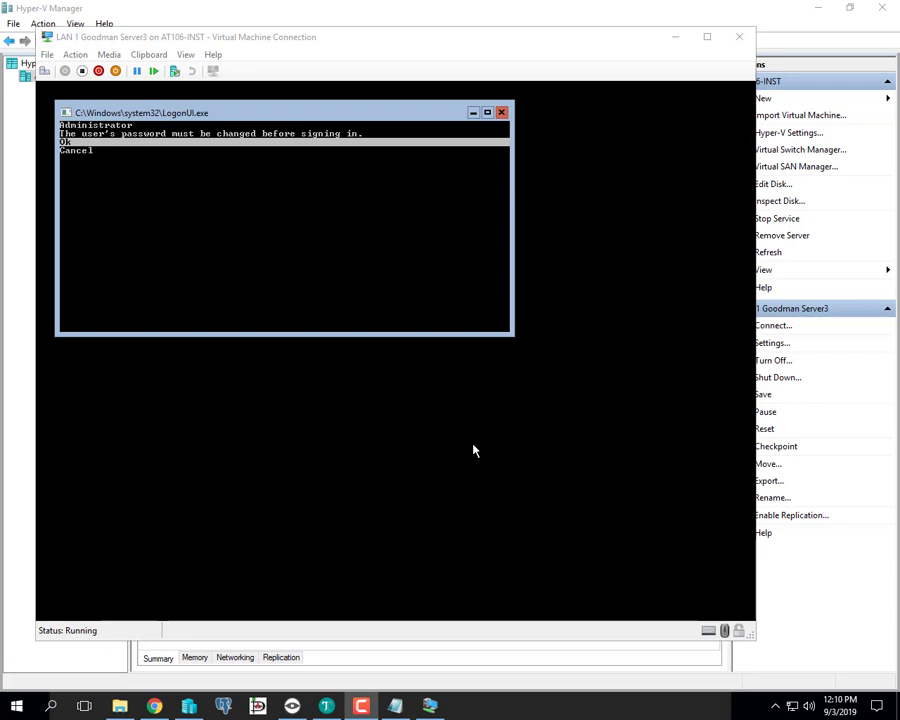
- Change the Administrator password to a new confirmed one and sign in
left_click(394, 279)
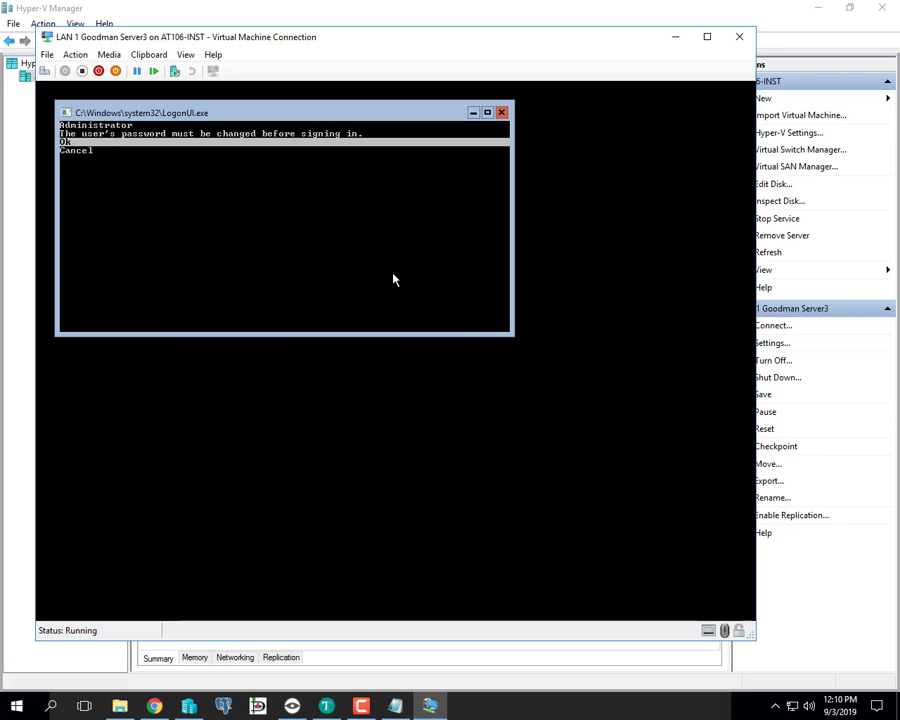
key("Return")
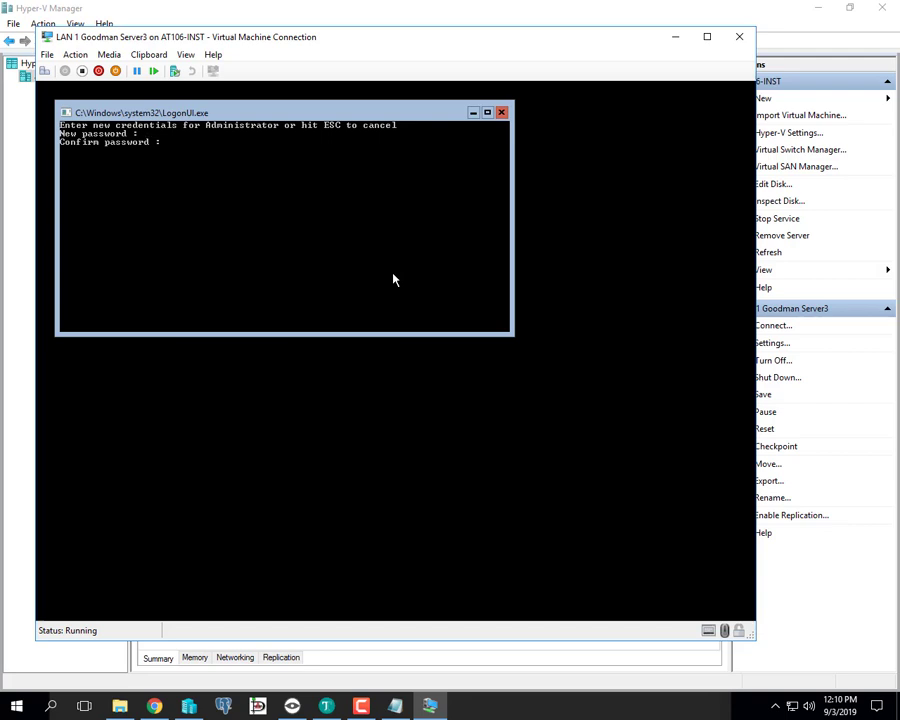
type("********")
type("********")
key("Return")
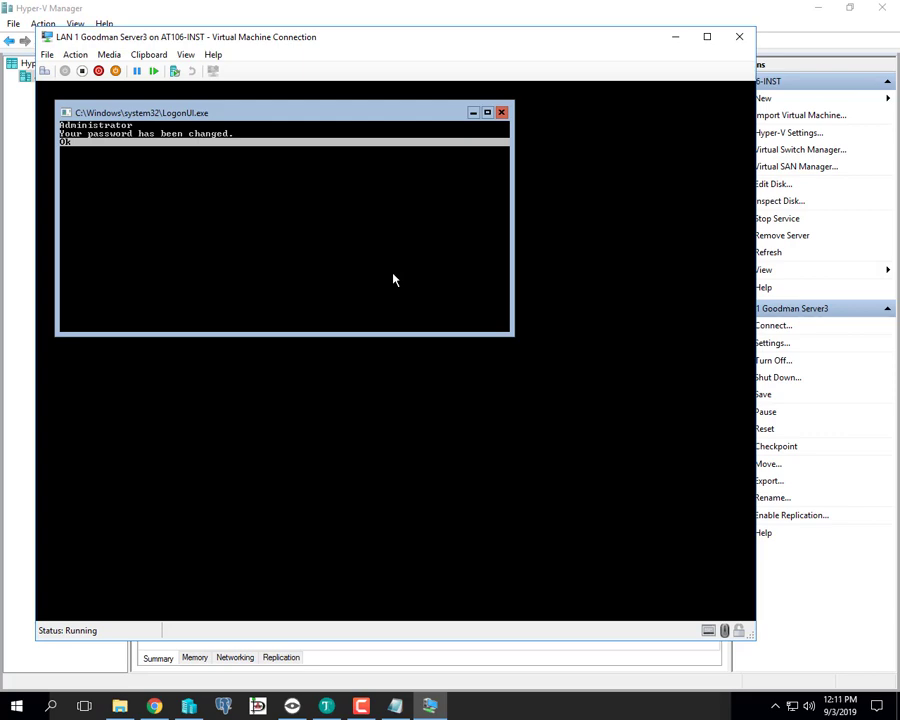
key("Return")
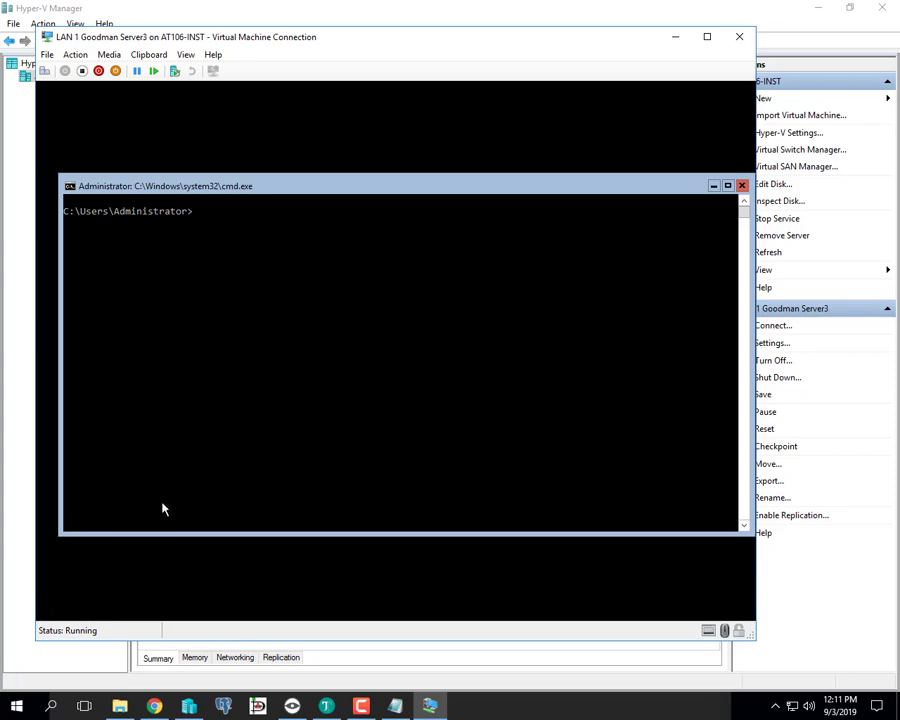
- Close the cmd.exe command prompt window, leaving Task Manager open
right_click(275, 196)
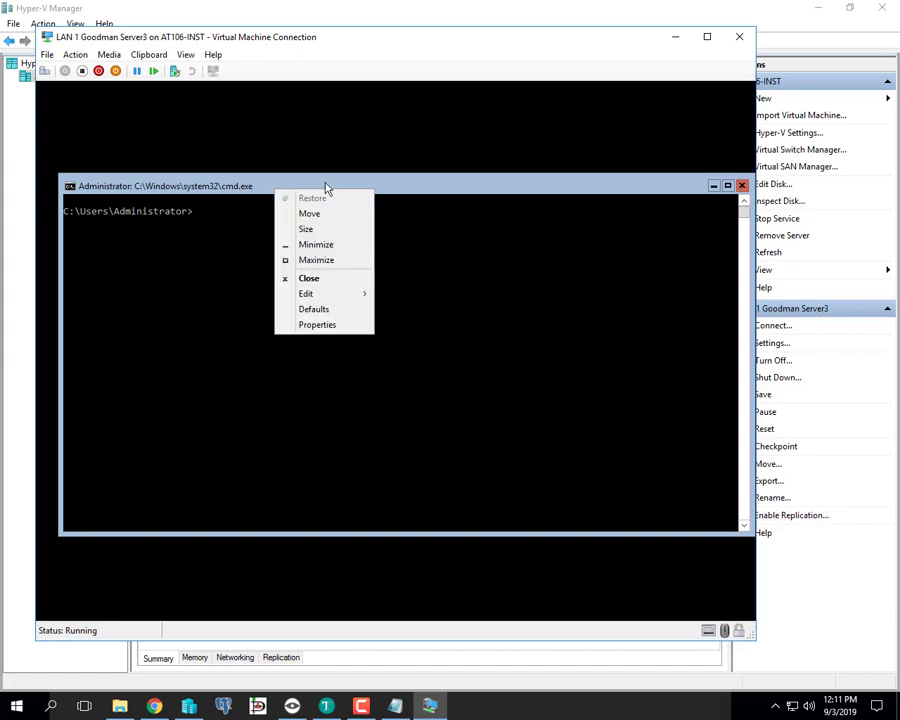
left_click(440, 189)
double_click(440, 188)
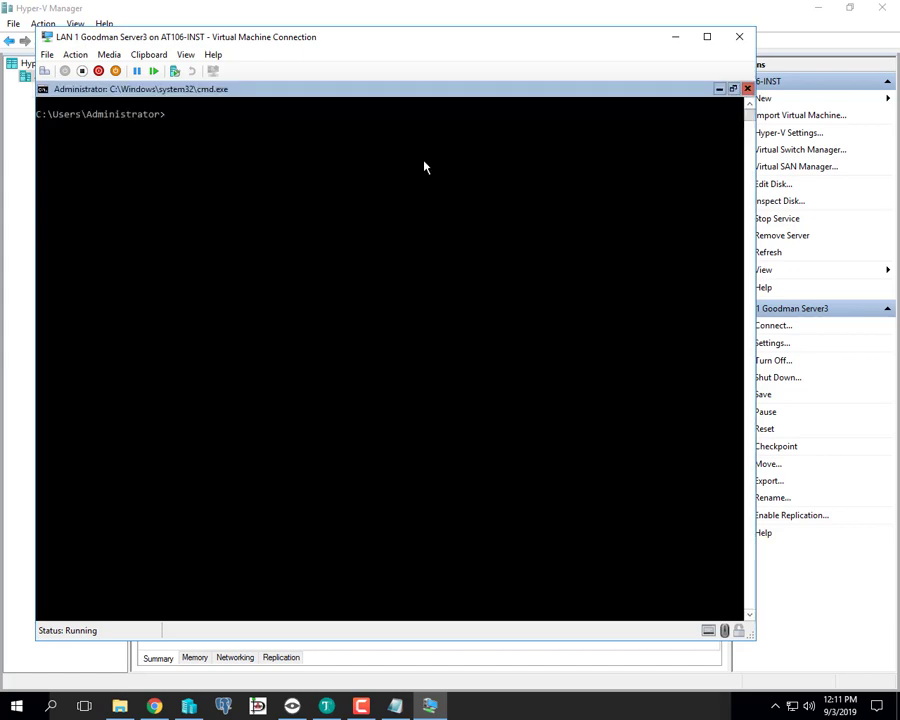
double_click(531, 97)
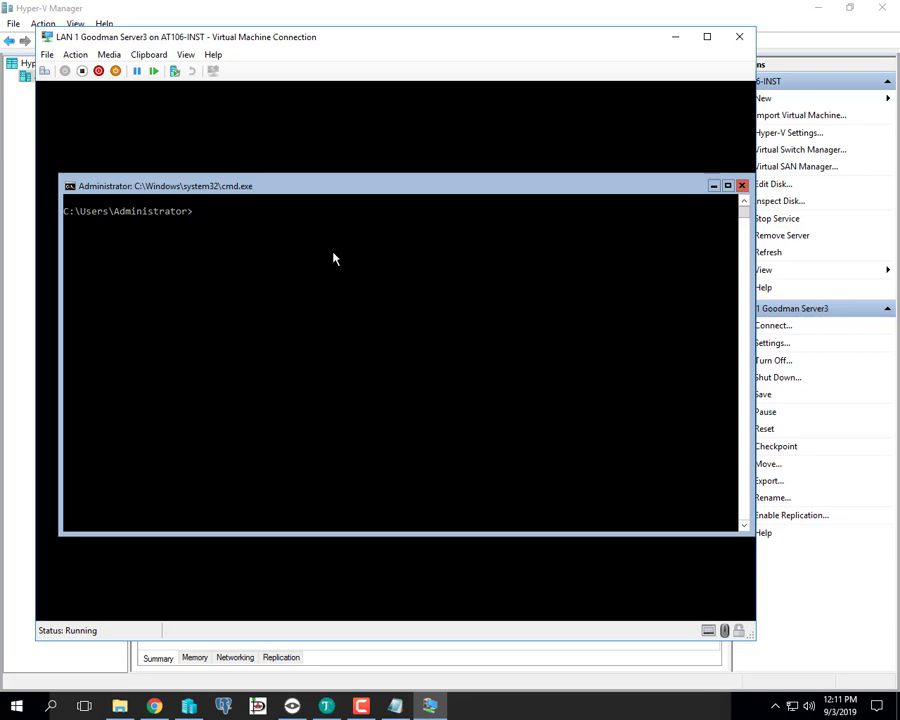
left_click(742, 185)
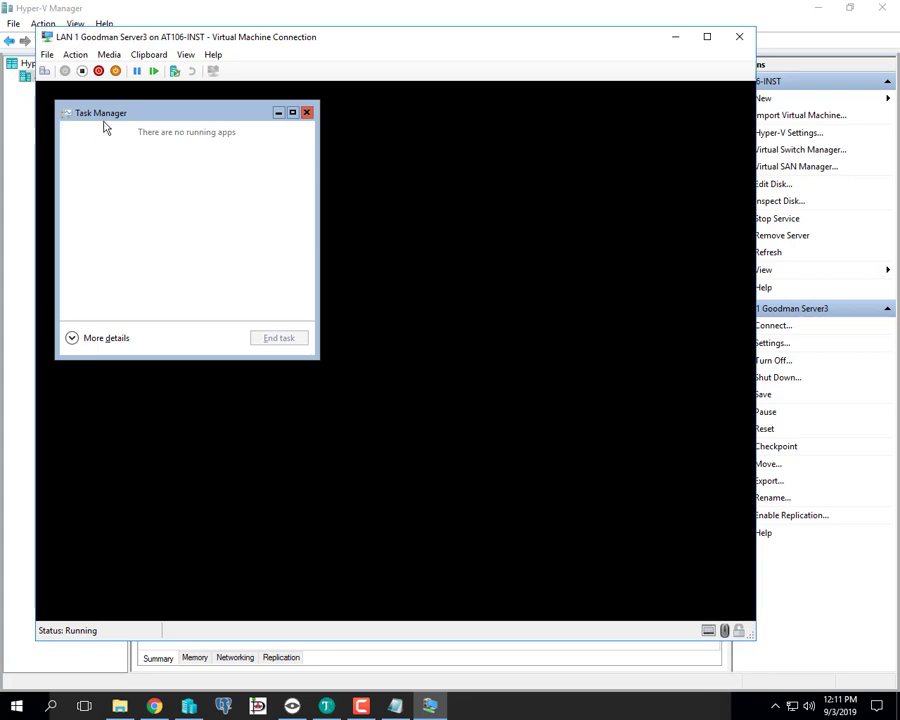
- Expand Task Manager to show full process details
left_click_drag(105, 120, 255, 150)
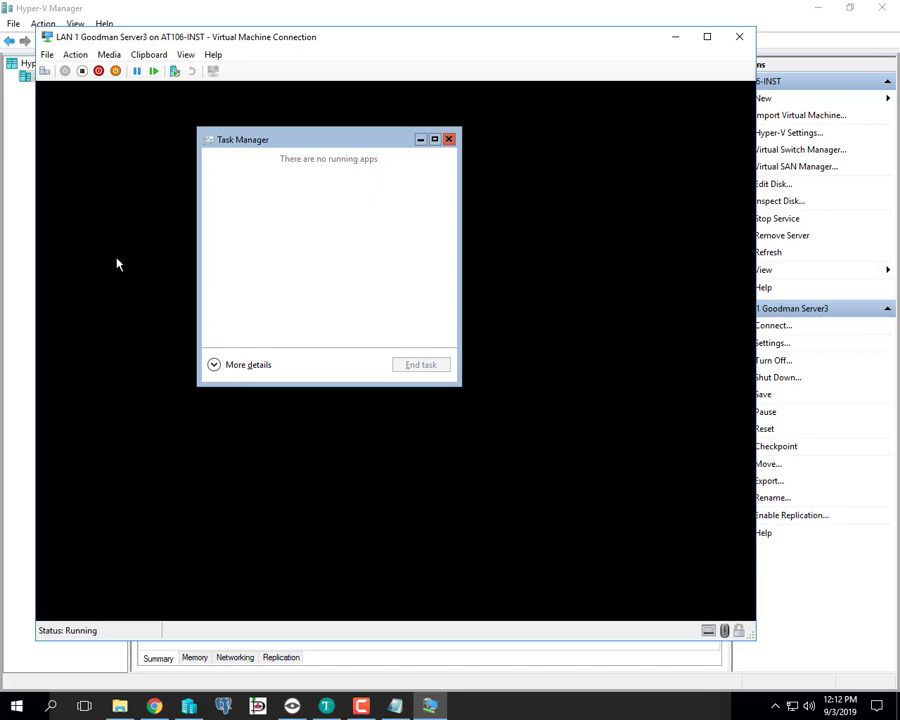
left_click(238, 367)
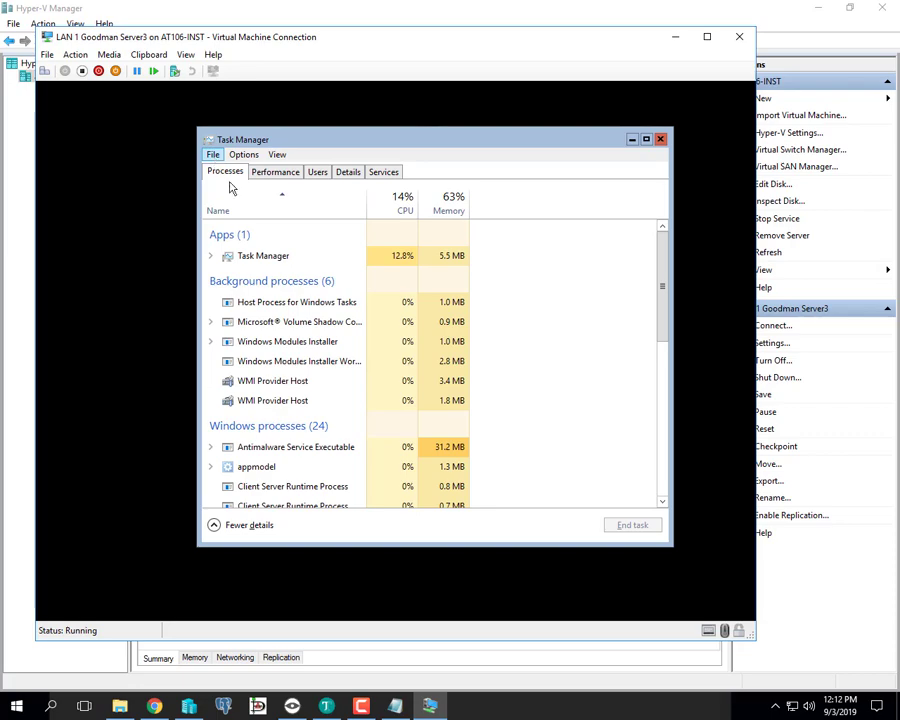
scroll(286, 288, "down", 6)
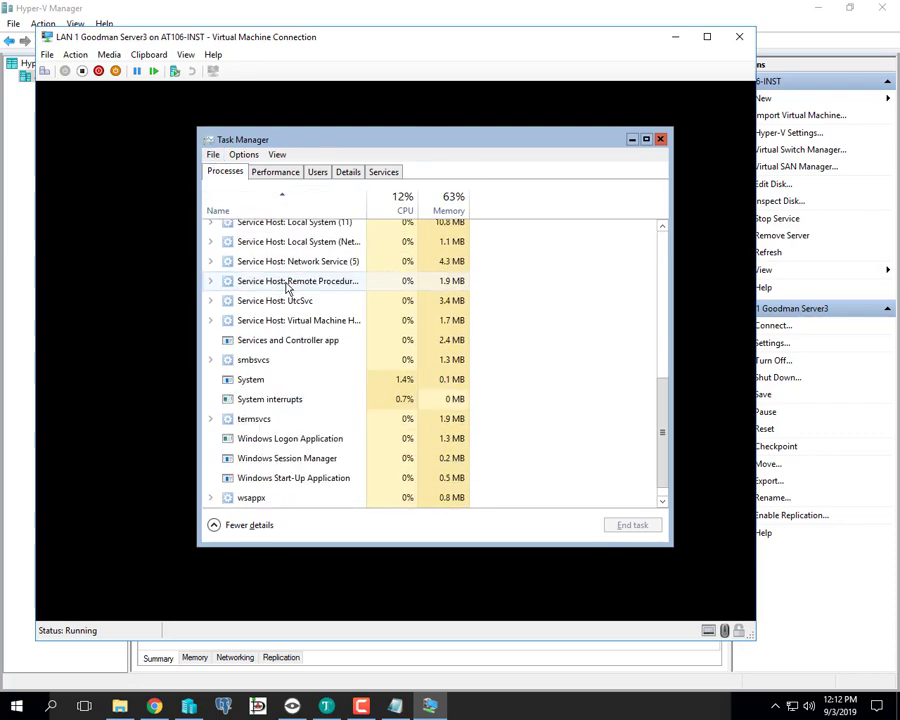
scroll(286, 288, "up", 3)
scroll(286, 288, "up", 3)
left_click_drag(372, 139, 339, 141)
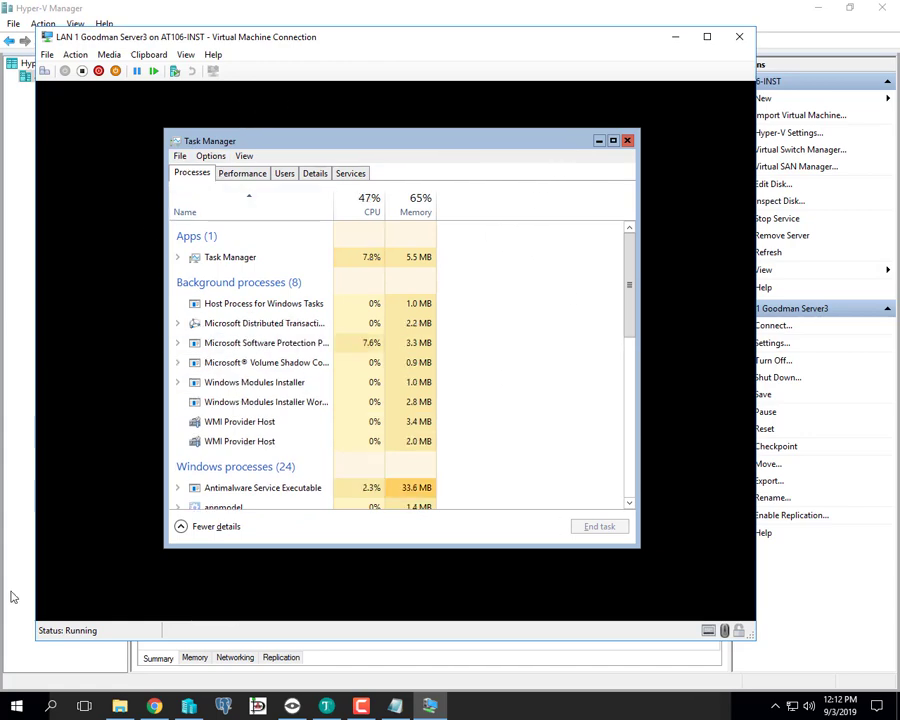
- Run cmd as a new task with administrative privileges from Task Manager
left_click(179, 156)
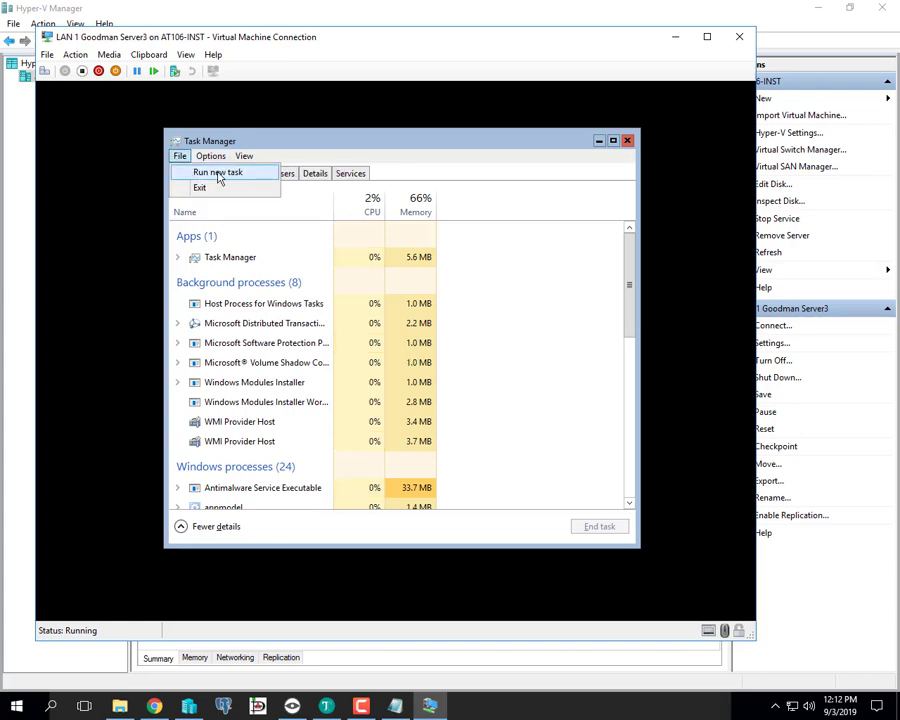
left_click(219, 173)
type("c")
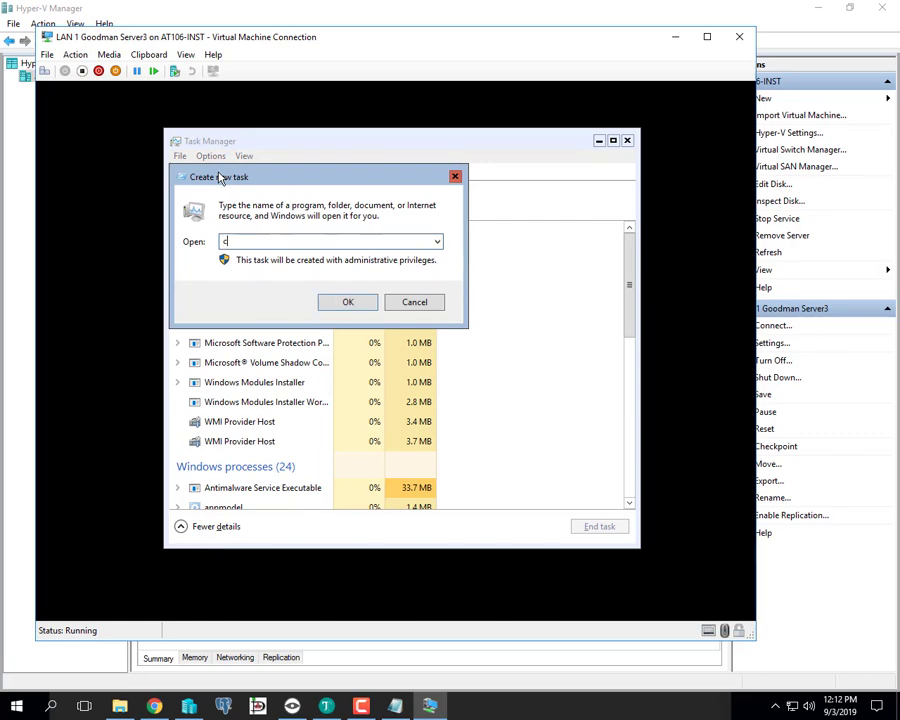
type("md")
left_click(348, 304)
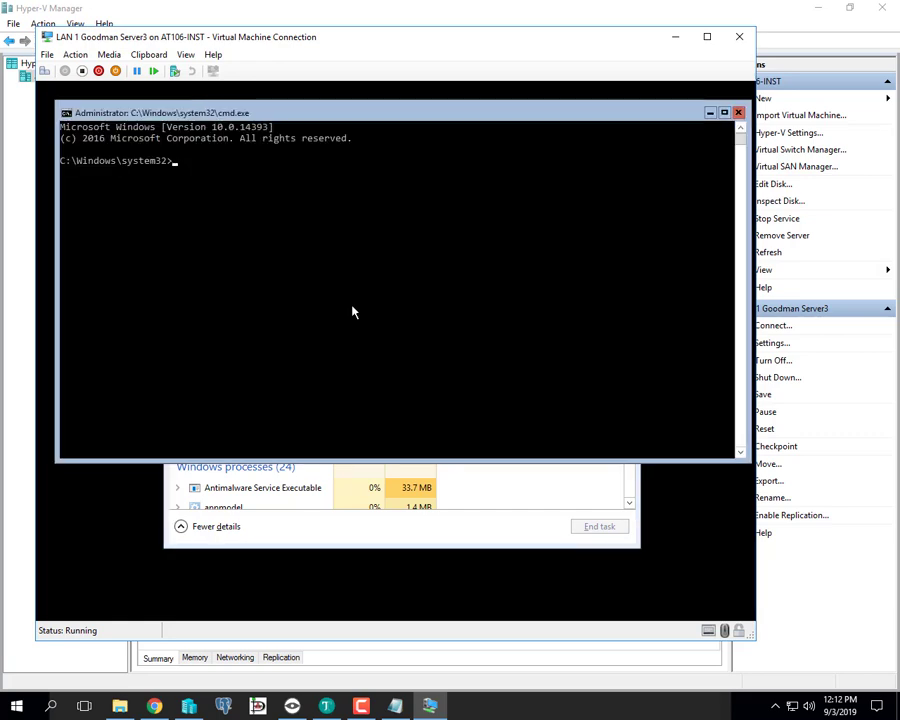
left_click(485, 542)
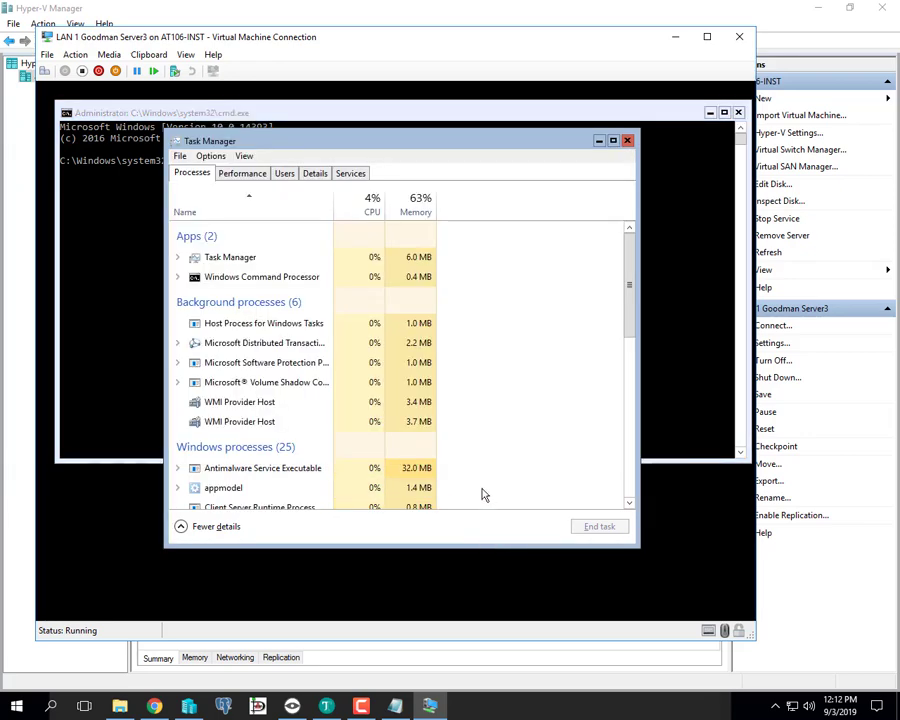
left_click(628, 142)
left_click(448, 228)
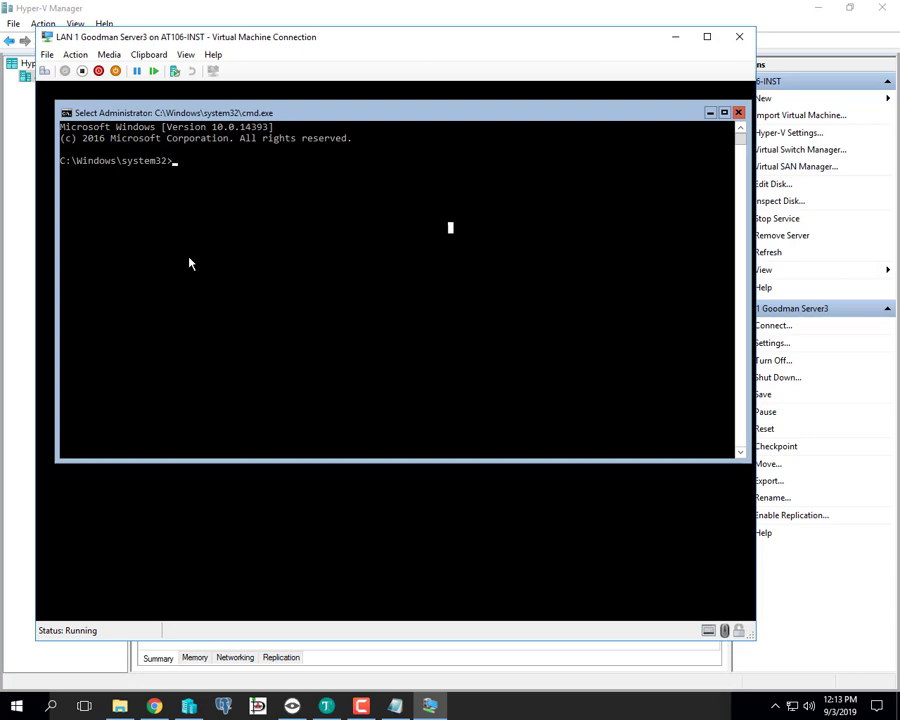
left_click(147, 56)
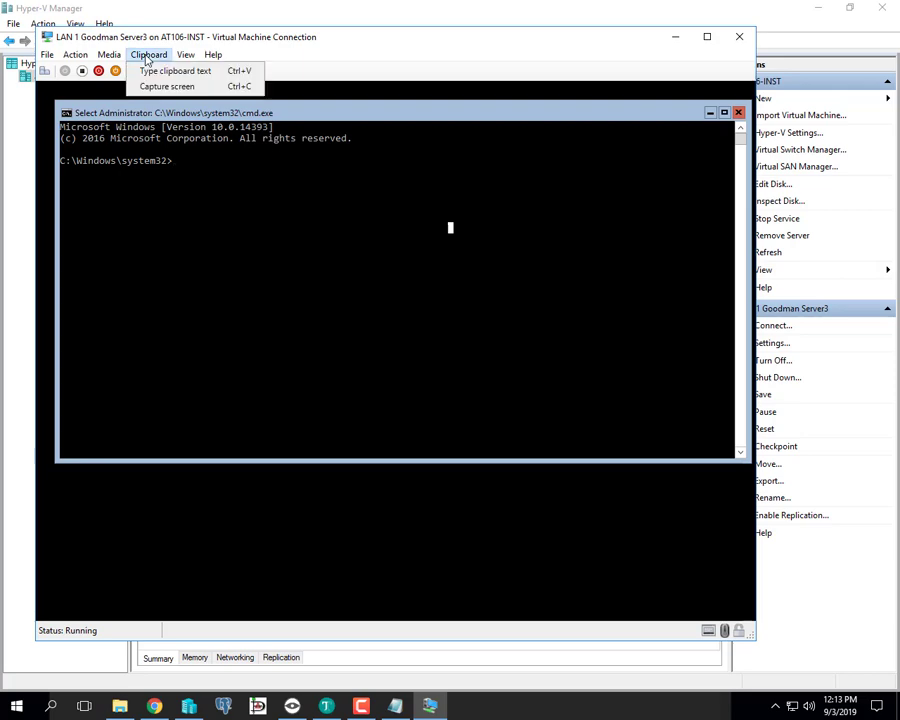
left_click(169, 74)
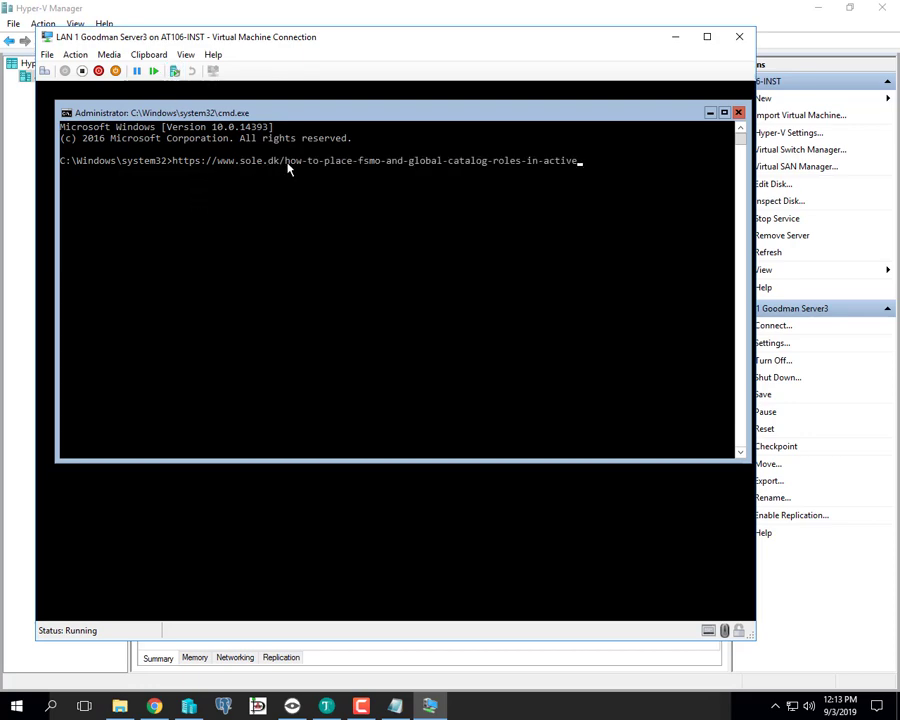
key("BackSpace")
key("BackSpace")
key("BackSpace")
key("BackSpace")
key("BackSpace")
key("BackSpace")
key("BackSpace")
key("BackSpace")
key("BackSpace")
key("BackSpace")
key("BackSpace")
key("BackSpace")
key("BackSpace")
key("BackSpace")
key("BackSpace")
key("BackSpace")
key("BackSpace")
key("BackSpace")
key("BackSpace")
key("BackSpace")
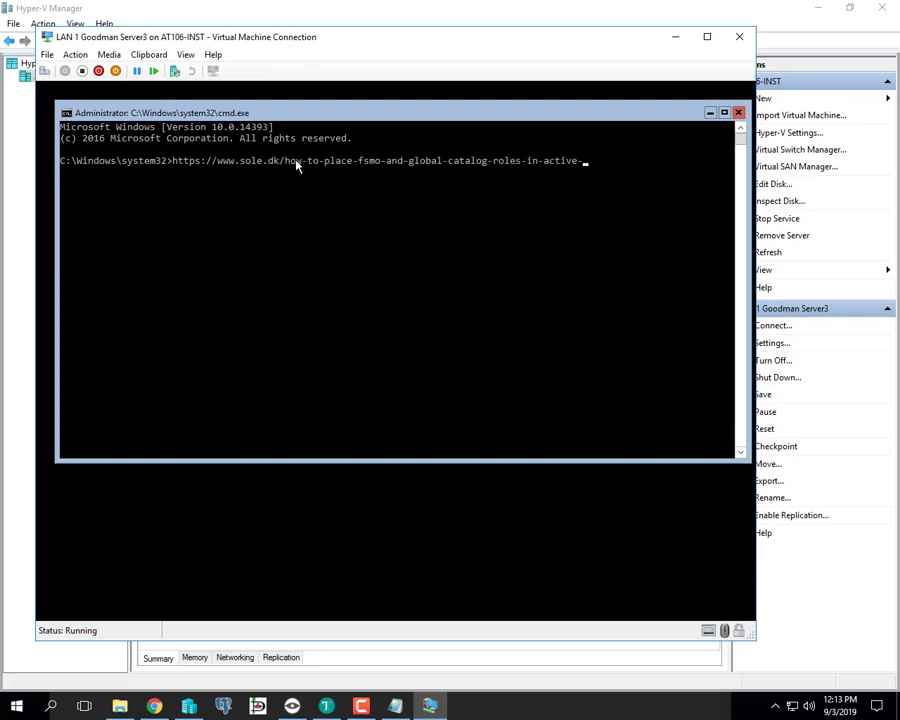
key("BackSpace")
key("BackSpace")
key("BackSpace")
key("BackSpace")
key("BackSpace")
key("BackSpace")
key("BackSpace")
key("BackSpace")
key("BackSpace")
key("BackSpace")
key("BackSpace")
key("BackSpace")
key("BackSpace")
key("BackSpace")
key("BackSpace")
key("BackSpace")
key("BackSpace")
key("BackSpace")
key("BackSpace")
key("BackSpace")
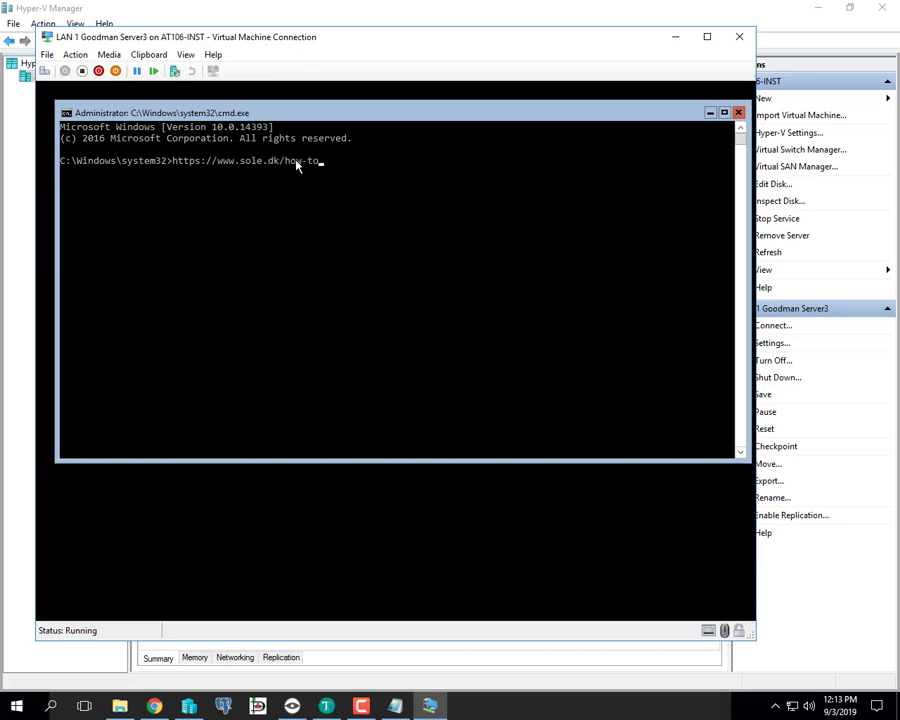
key("BackSpace")
key("BackSpace")
key("BackSpace")
key("BackSpace")
key("BackSpace")
key("BackSpace")
key("BackSpace")
key("BackSpace")
key("BackSpace")
key("BackSpace")
key("BackSpace")
key("BackSpace")
key("BackSpace")
key("BackSpace")
key("BackSpace")
key("BackSpace")
key("BackSpace")
- Copy the slmgr activation command line from 2016VM_Keys.txt in the SHARE folder
left_click(128, 705)
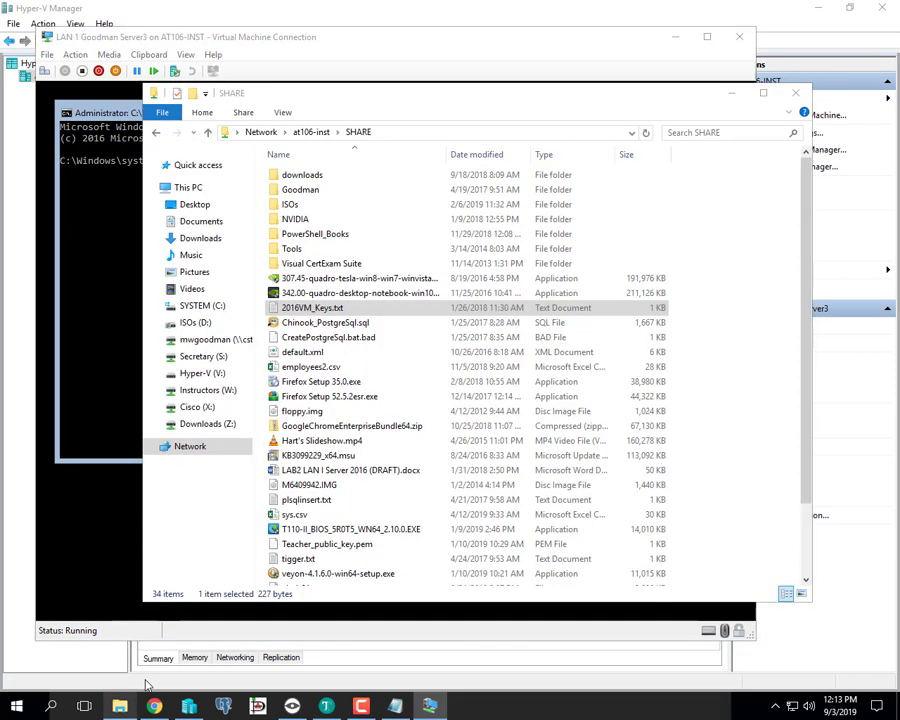
double_click(322, 315)
left_click_drag(685, 443, 107, 445)
right_click(107, 441)
left_click(157, 492)
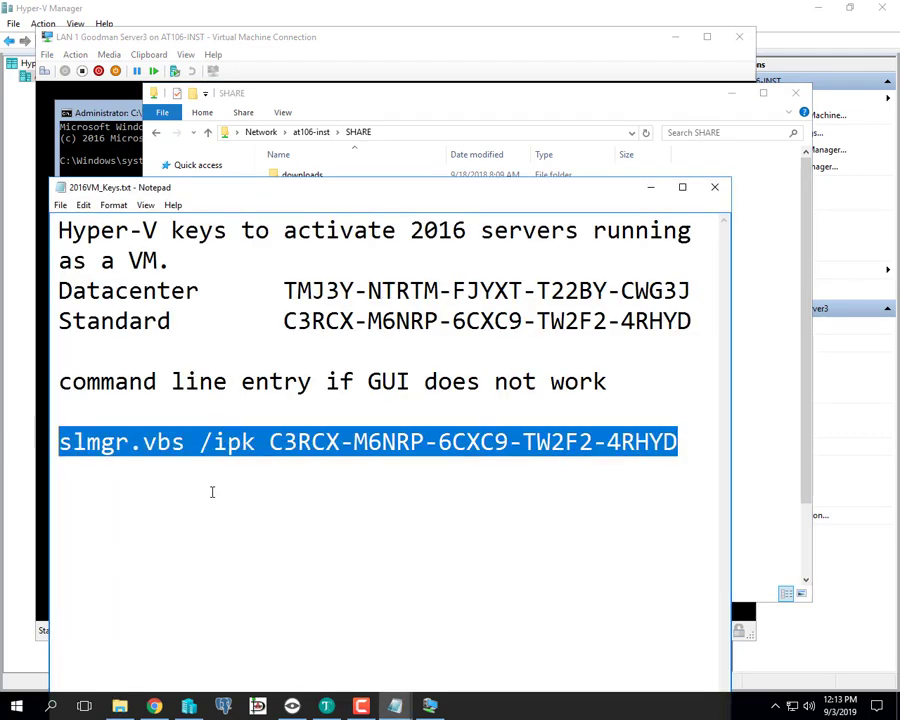
- Close the 2016VM_Keys.txt Notepad window and the SHARE folder
left_click(716, 190)
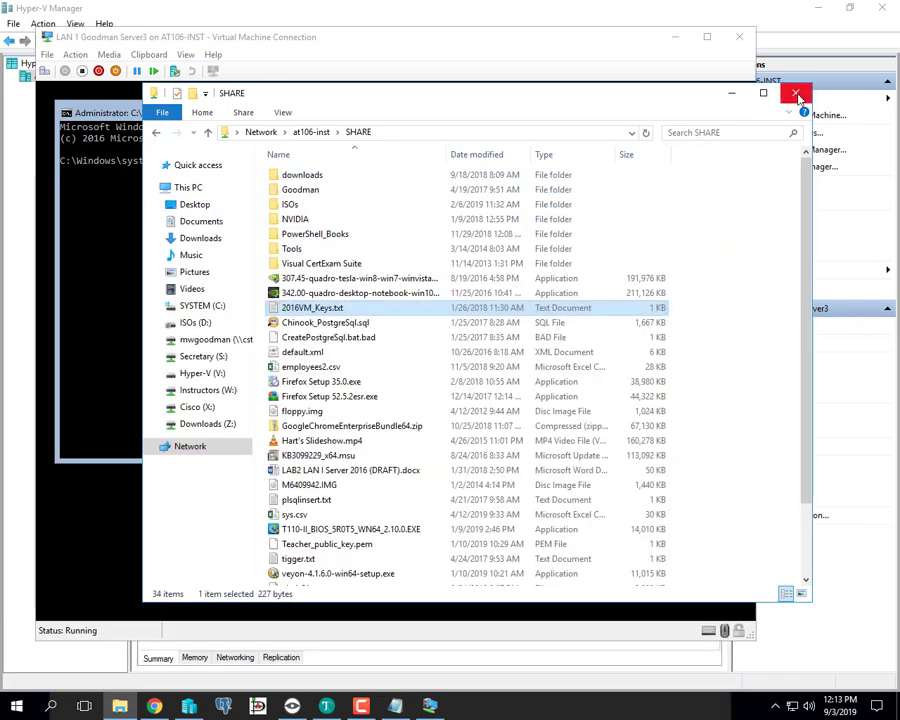
left_click(797, 95)
left_click(149, 54)
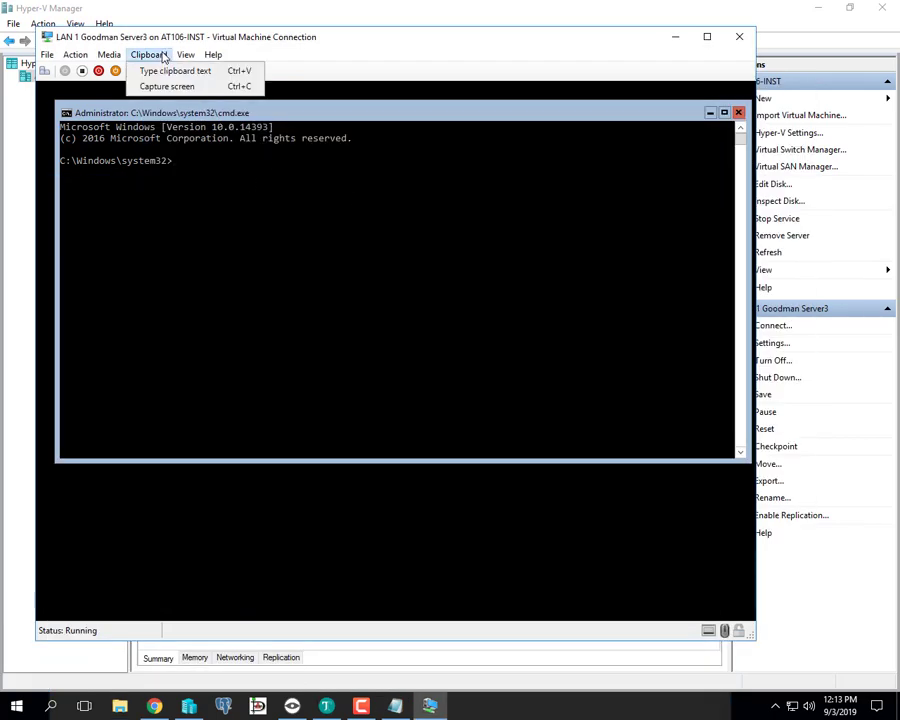
- Type the copied slmgr.vbs /ipk command into the VM, run it, and dismiss the success message
left_click(173, 74)
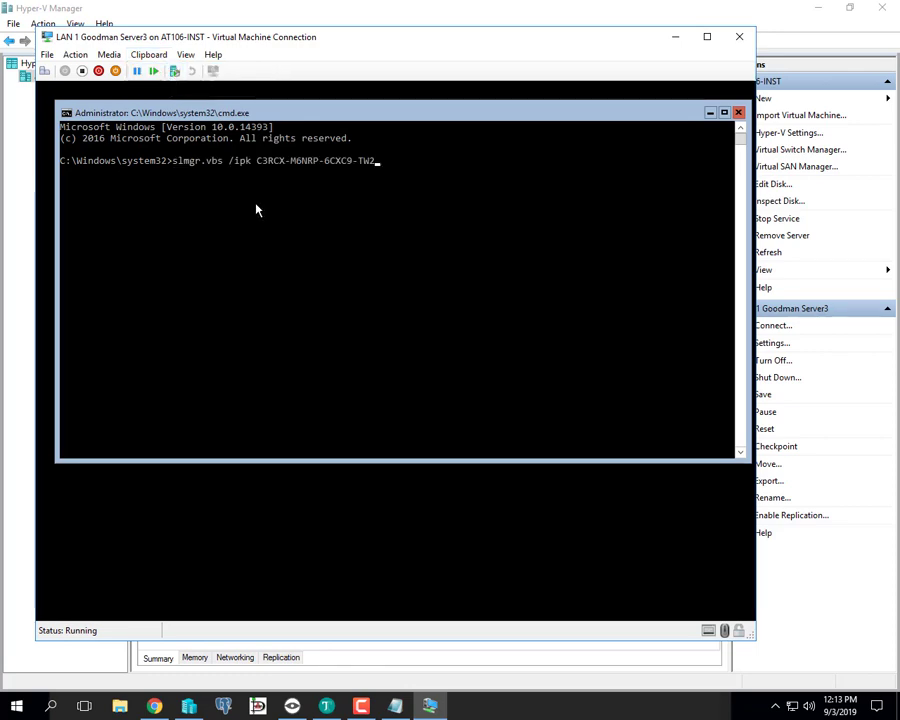
key("Return")
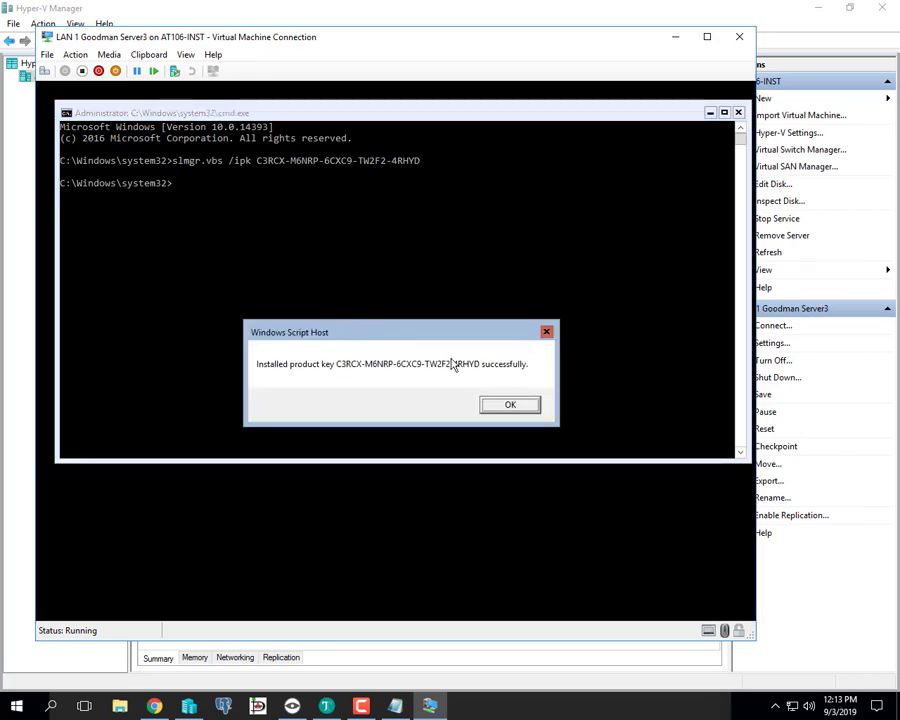
left_click(507, 404)
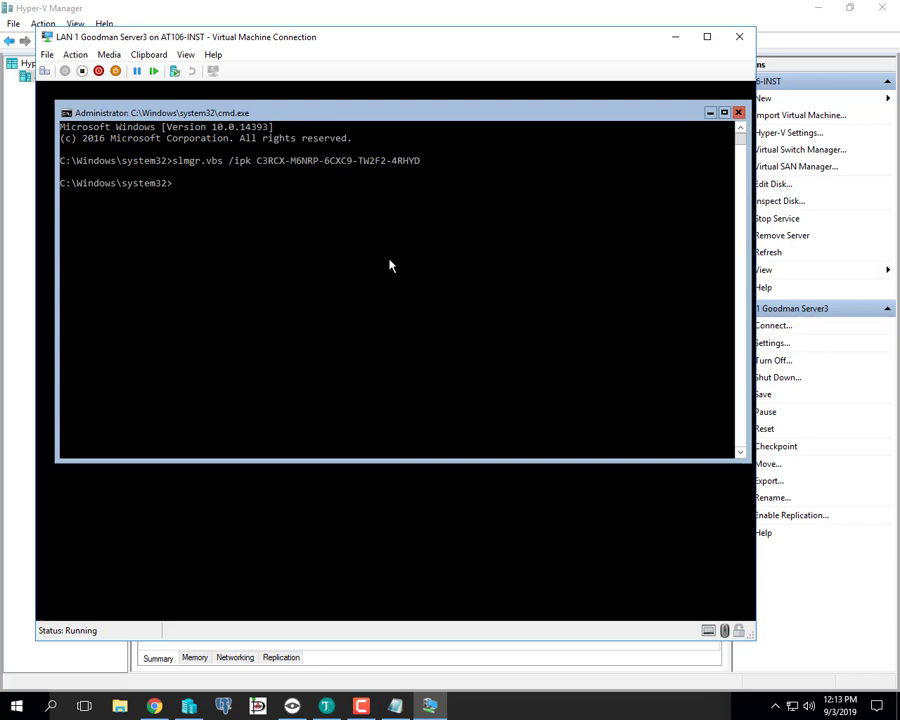
left_click(119, 706)
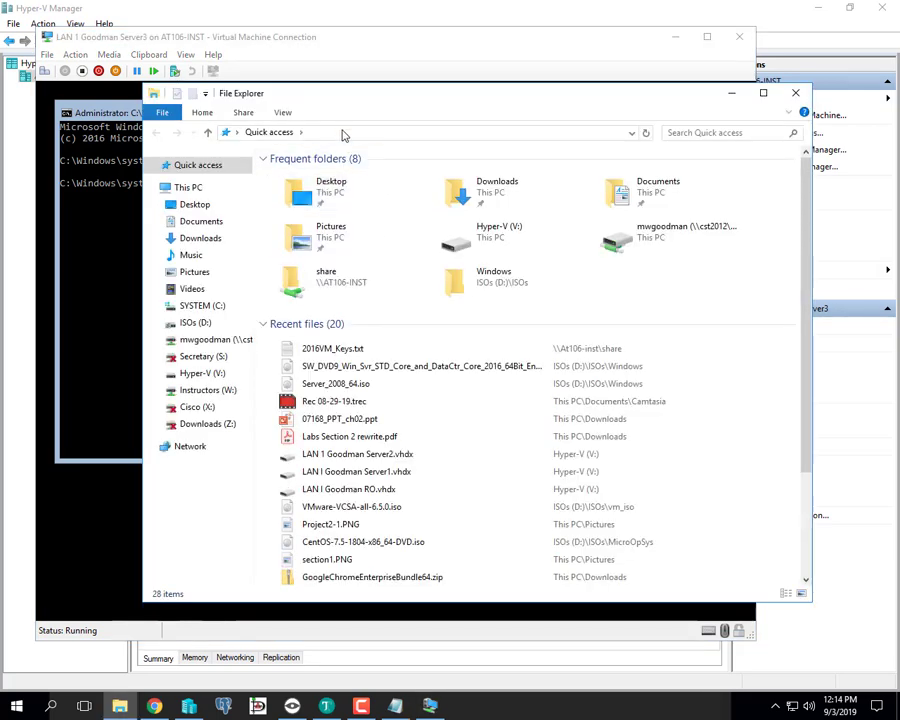
left_click(342, 134)
type("\\\\")
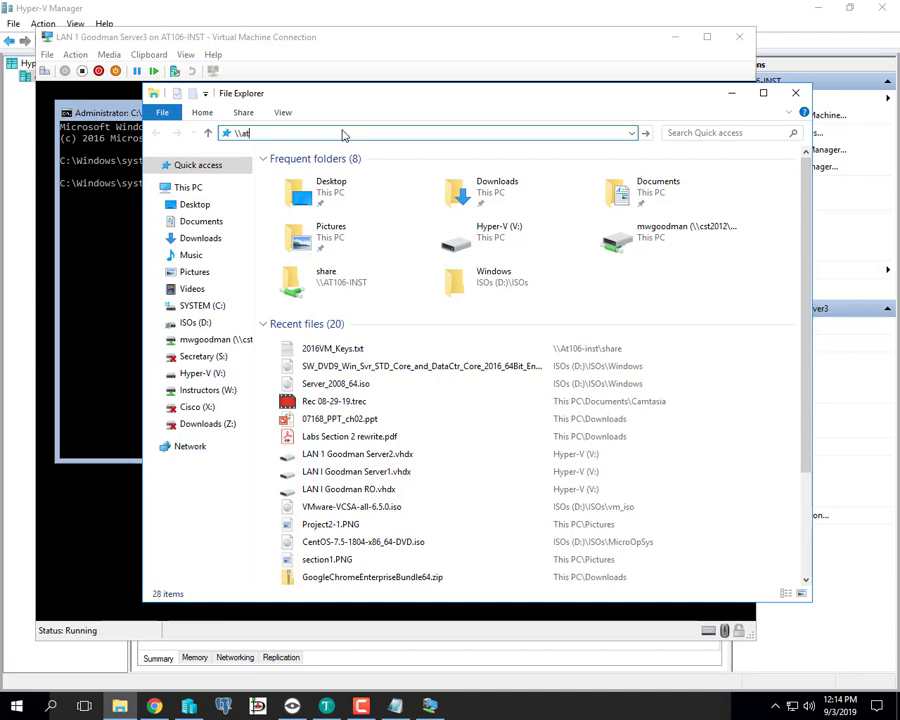
type("at106")
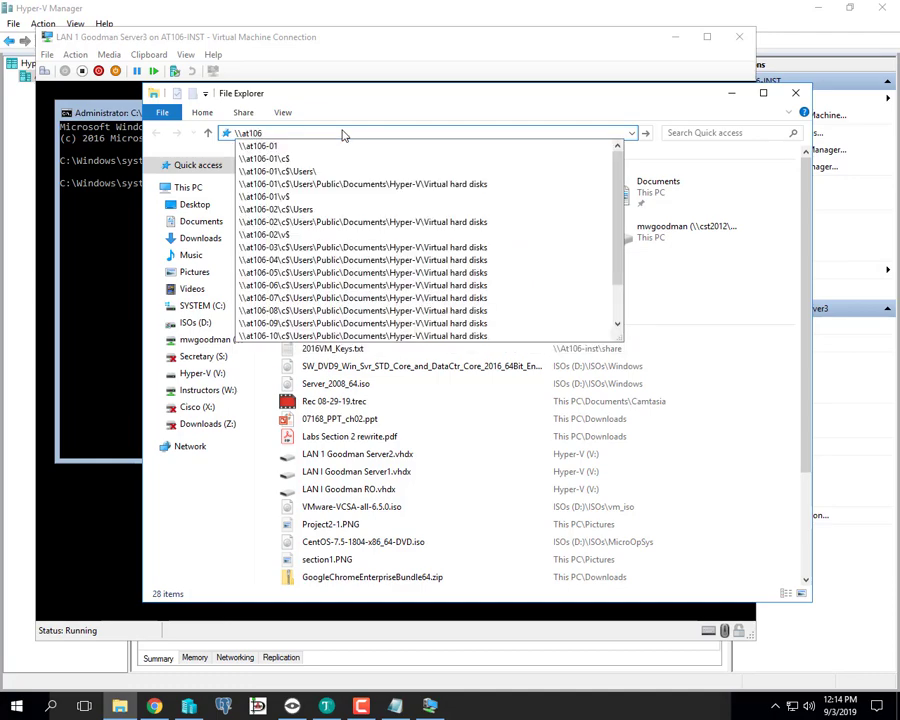
type("-inst")
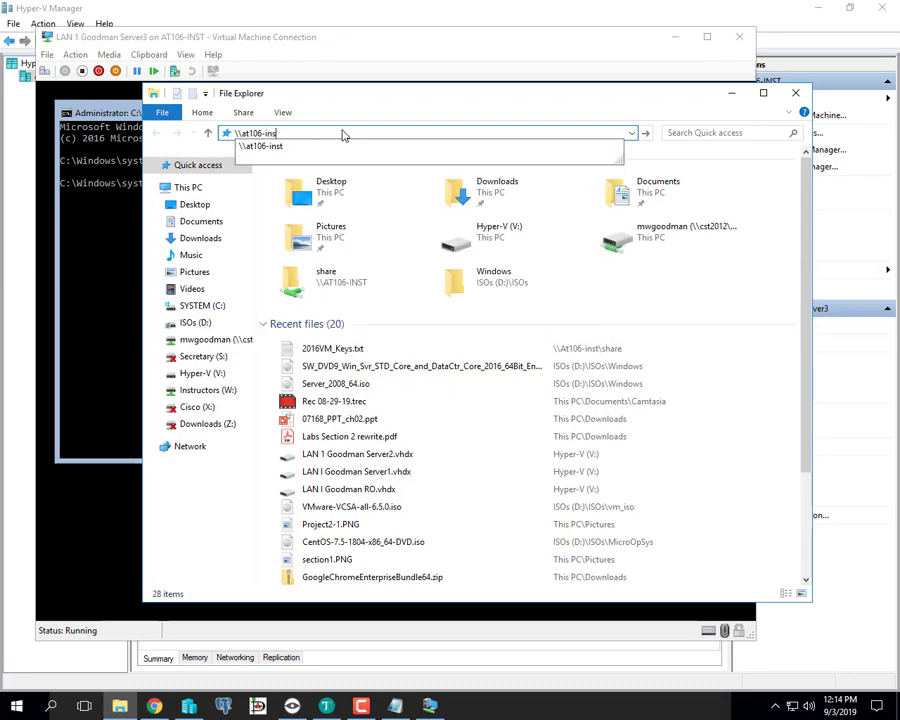
key("Return")
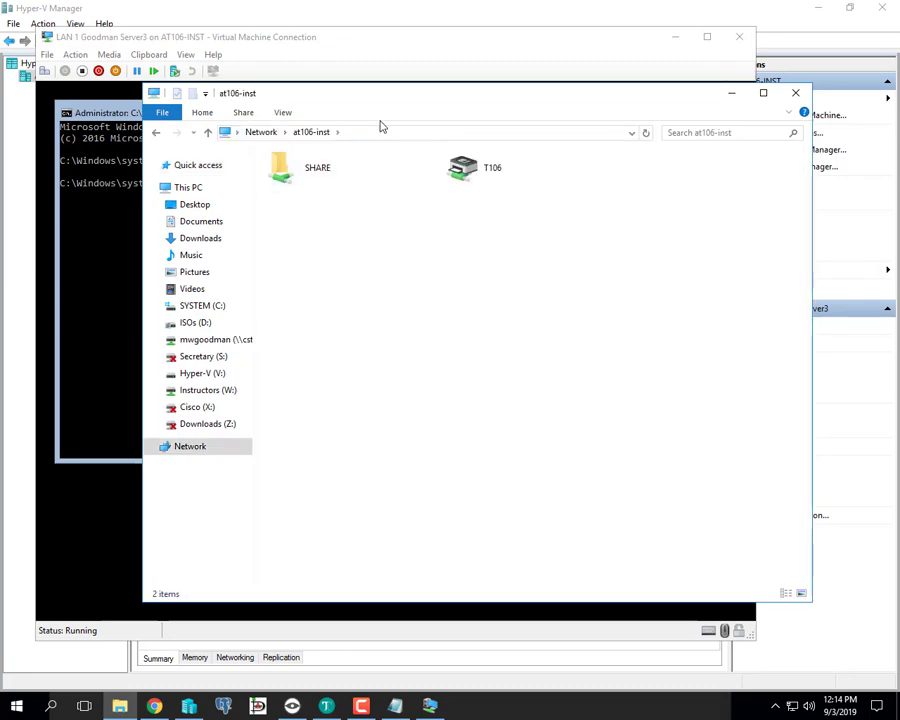
left_click(382, 131)
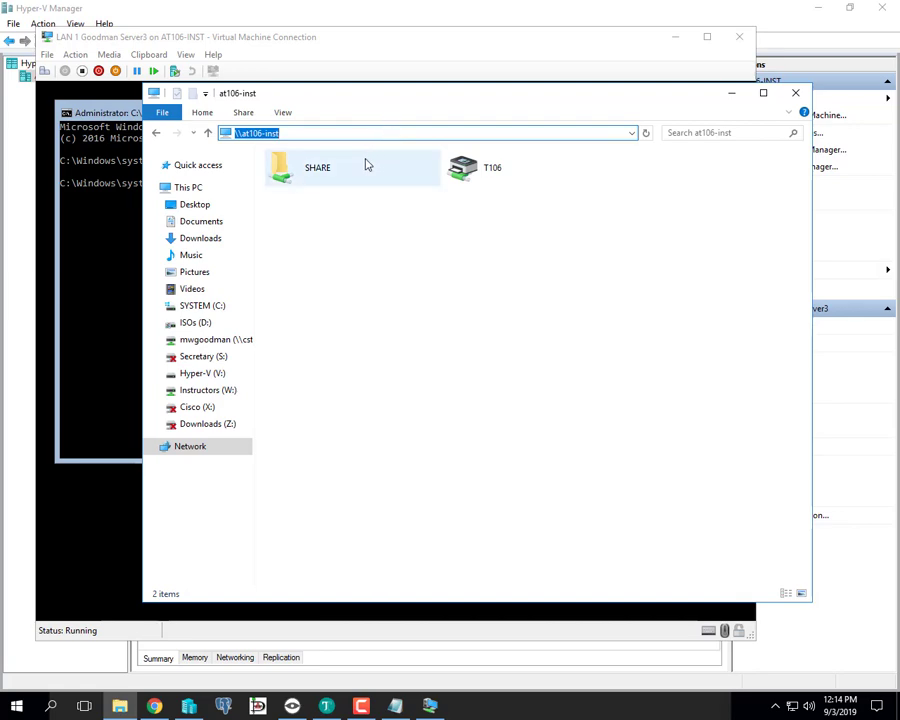
double_click(285, 167)
left_click(330, 308)
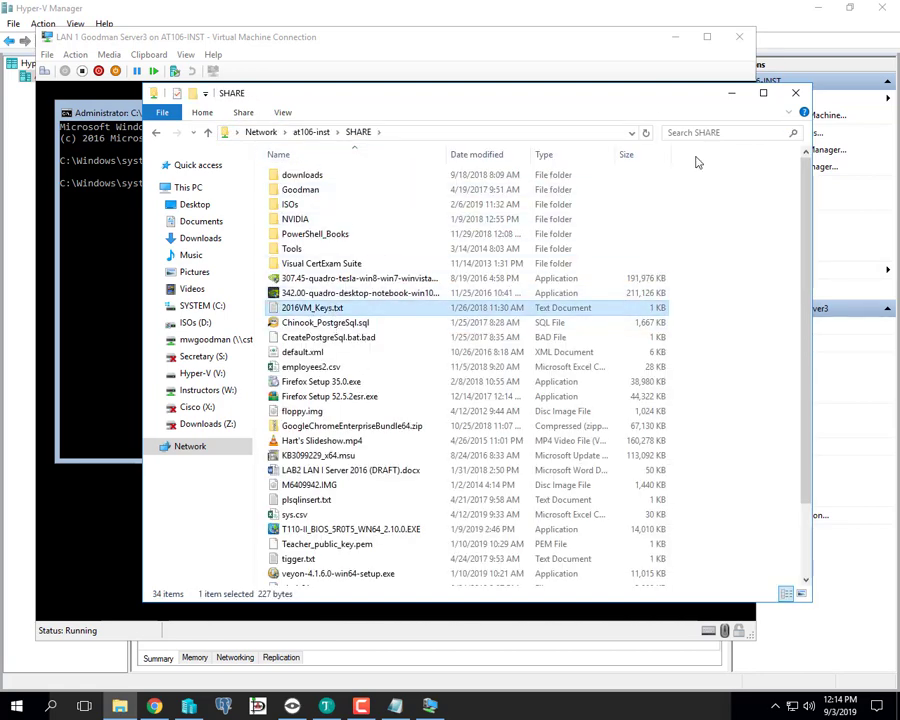
double_click(333, 310)
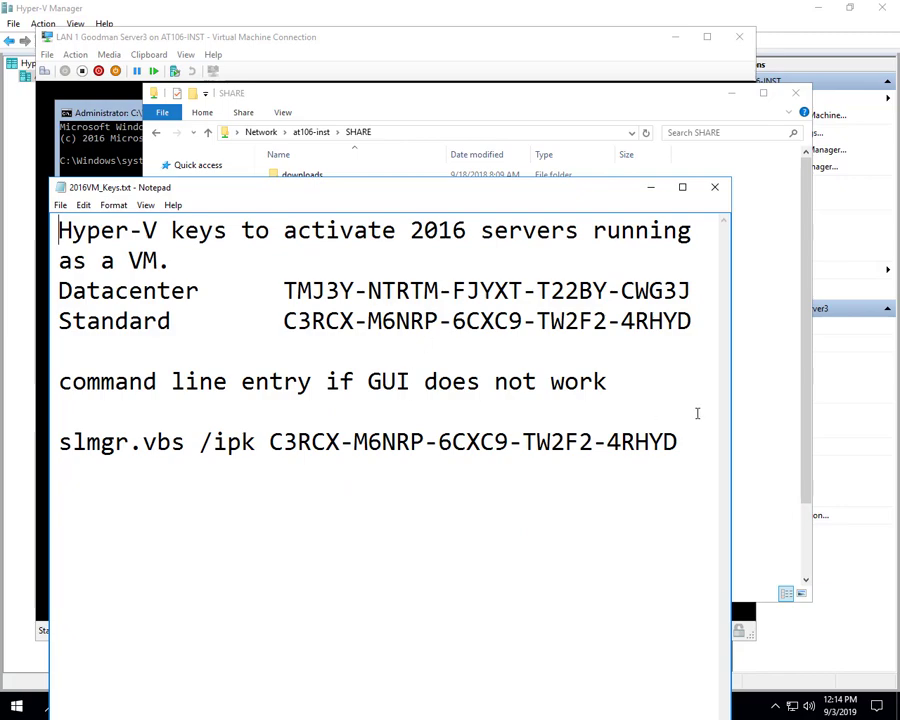
left_click_drag(705, 434, 124, 457)
key("ctrl+c")
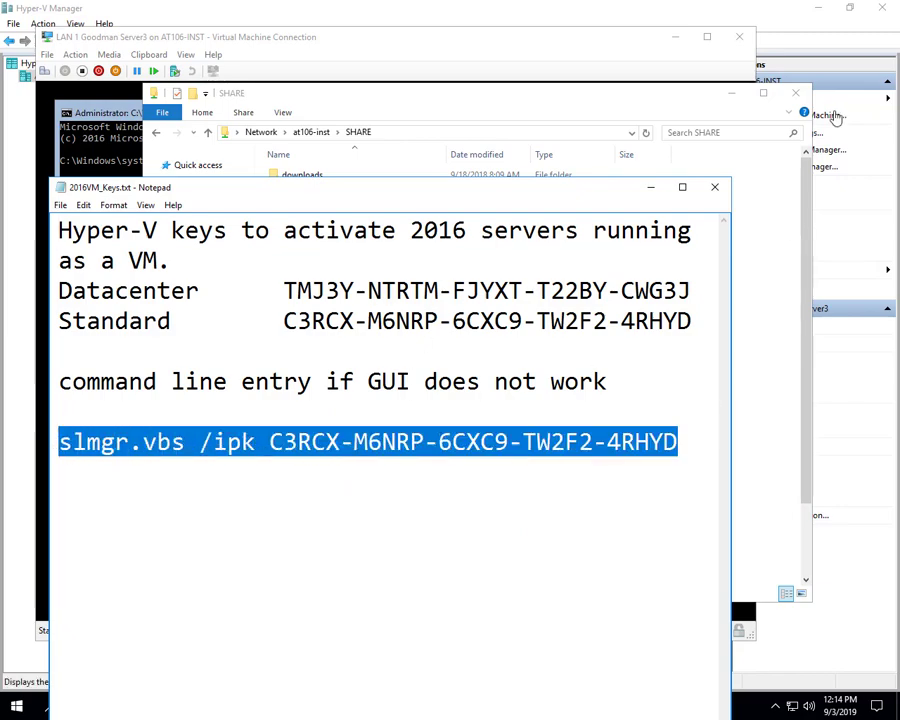
left_click(720, 189)
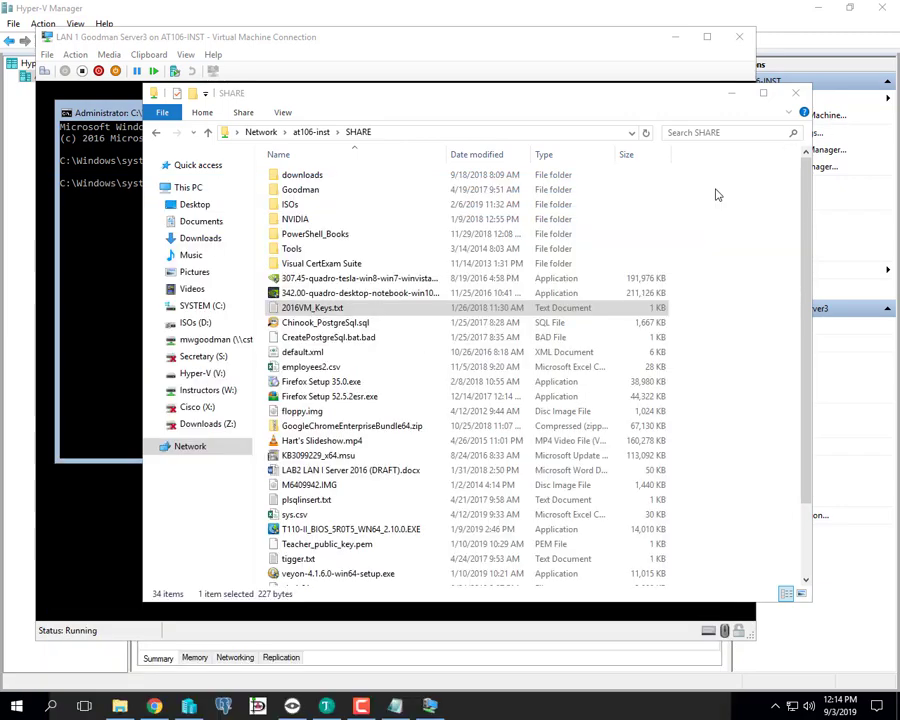
left_click(795, 94)
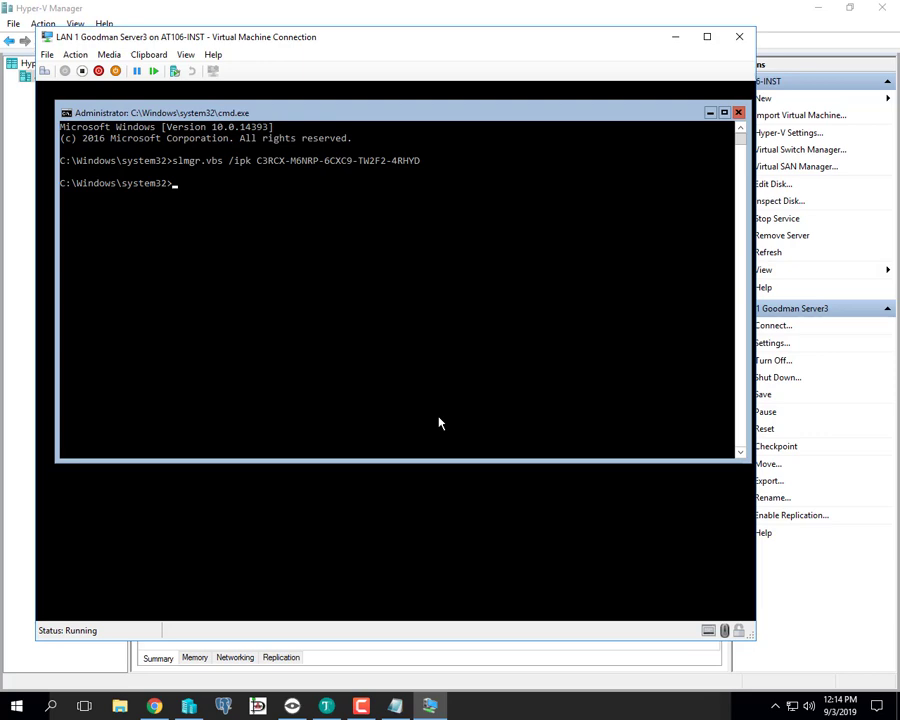
left_click(370, 341)
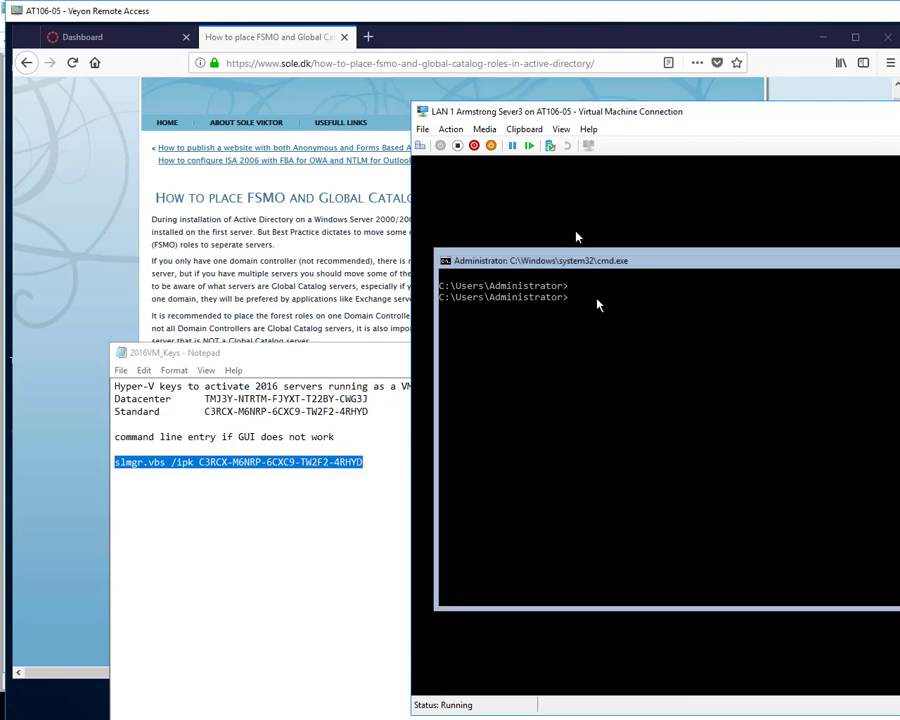
- Run the clipboard's slmgr.vbs /ipk command on AT106-05's Server3 VM and acknowledge the confirmation
left_click(524, 130)
left_click(527, 147)
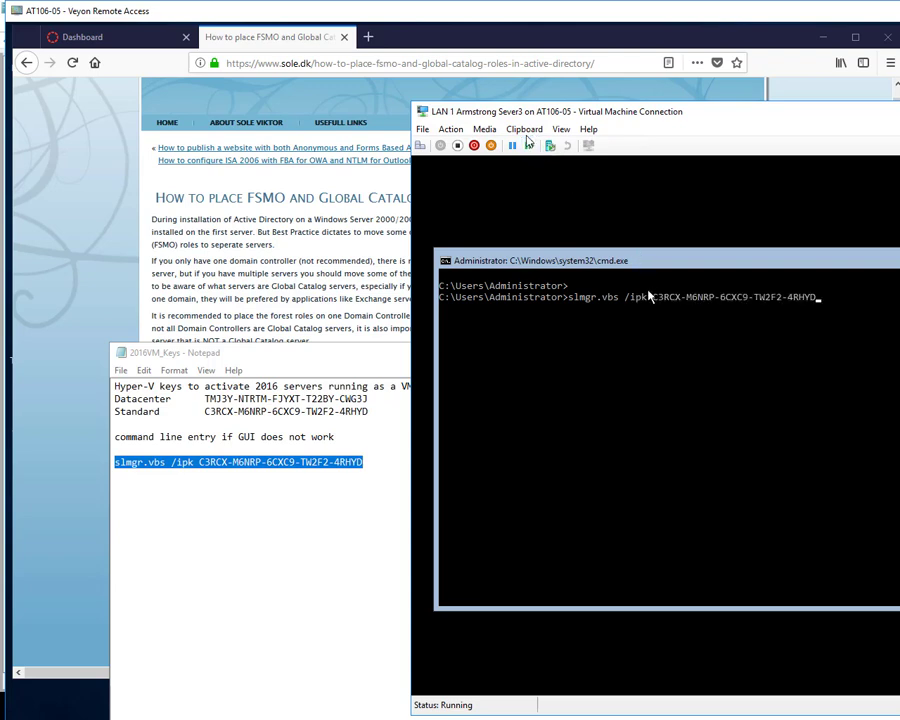
key("Return")
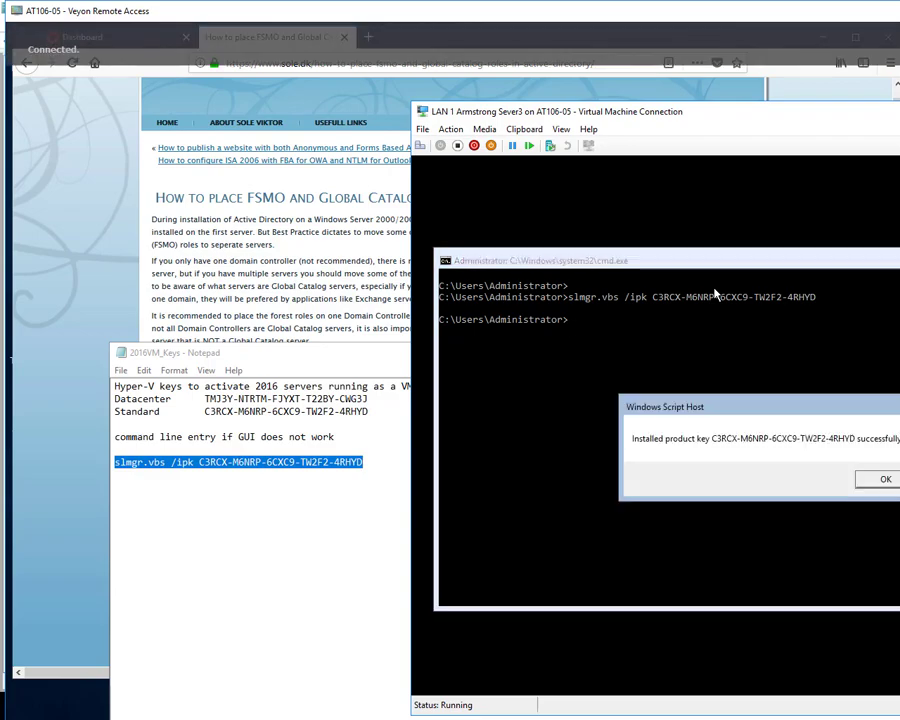
left_click(884, 479)
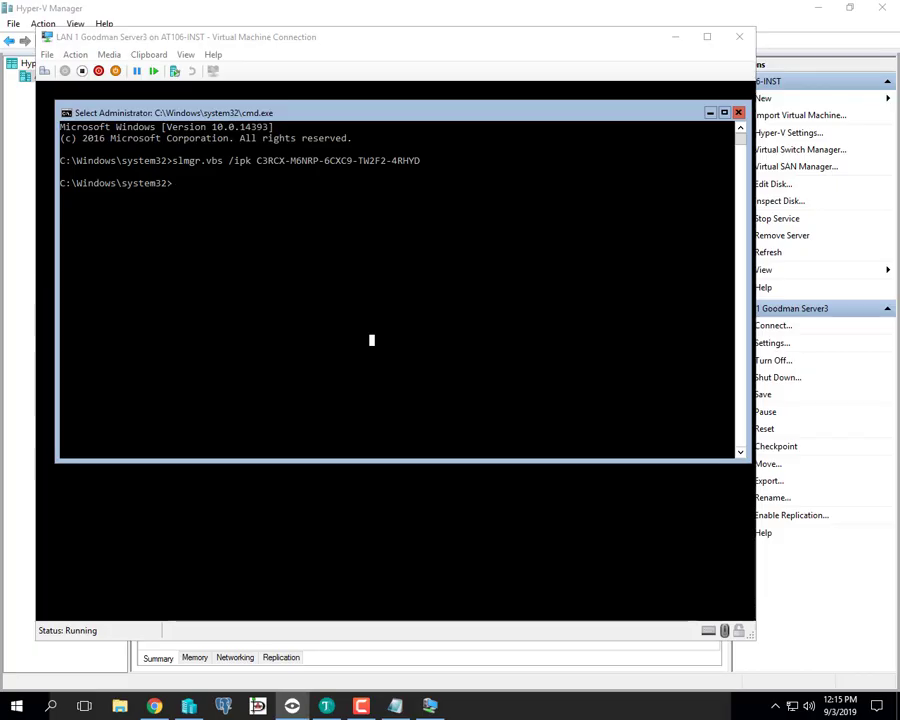
- Maximize Server3's administrator command prompt and run sconfig
left_click(214, 195)
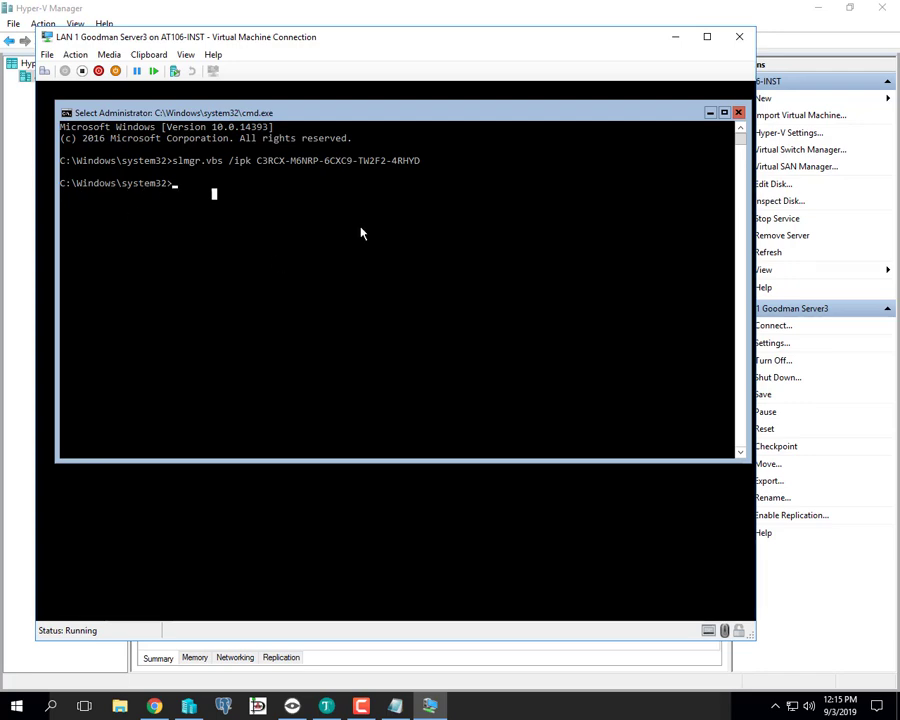
left_click(724, 112)
left_click(275, 195)
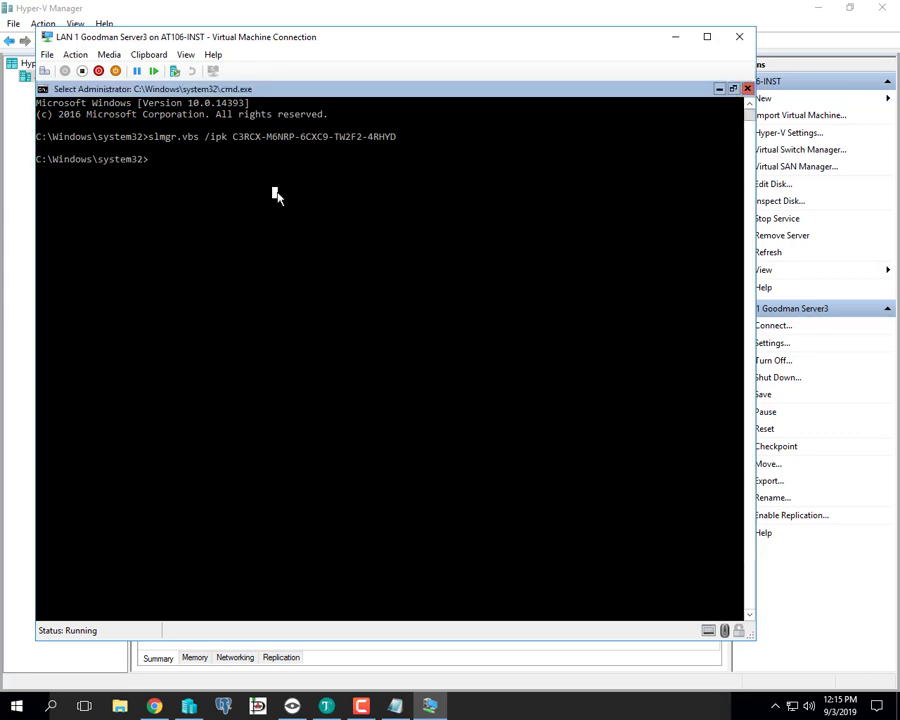
type("sconfig")
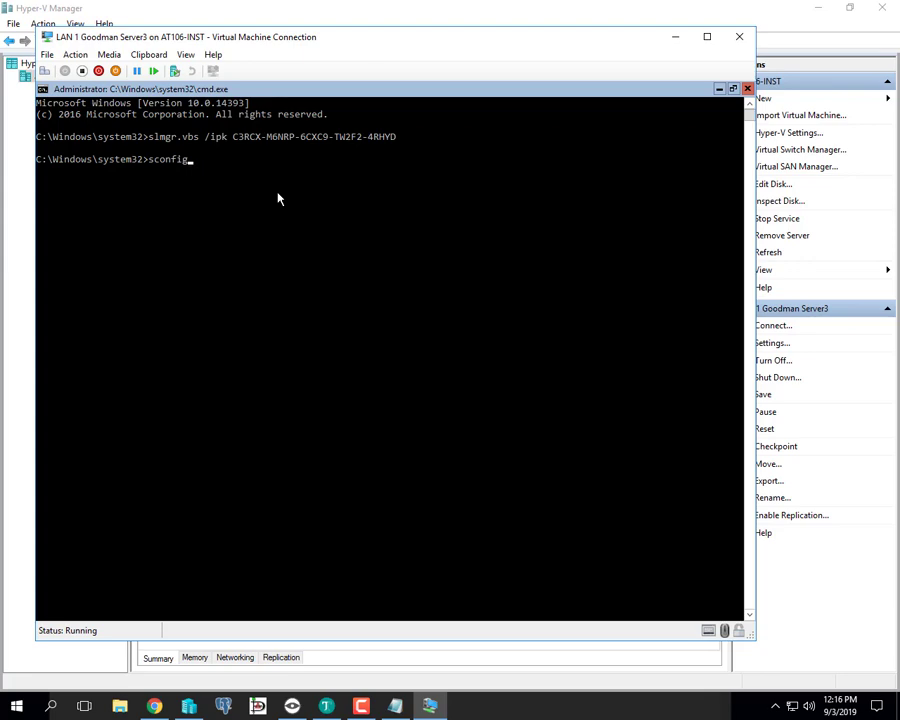
key("Return")
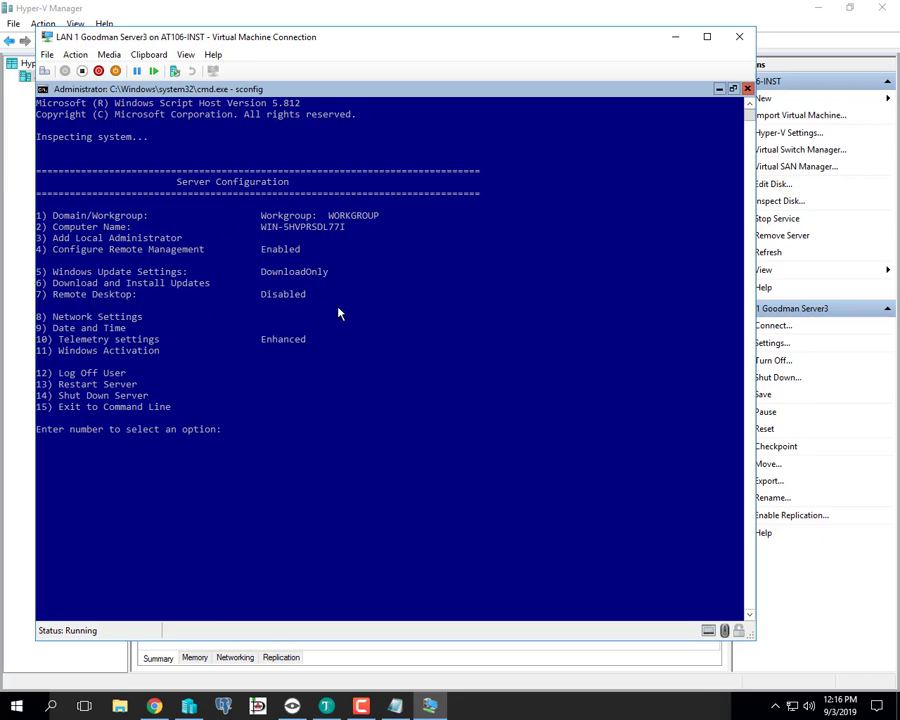
- Enable Remote Desktop through sconfig option 7, allowing only Network Level Authentication clients
type("7")
key("Return")
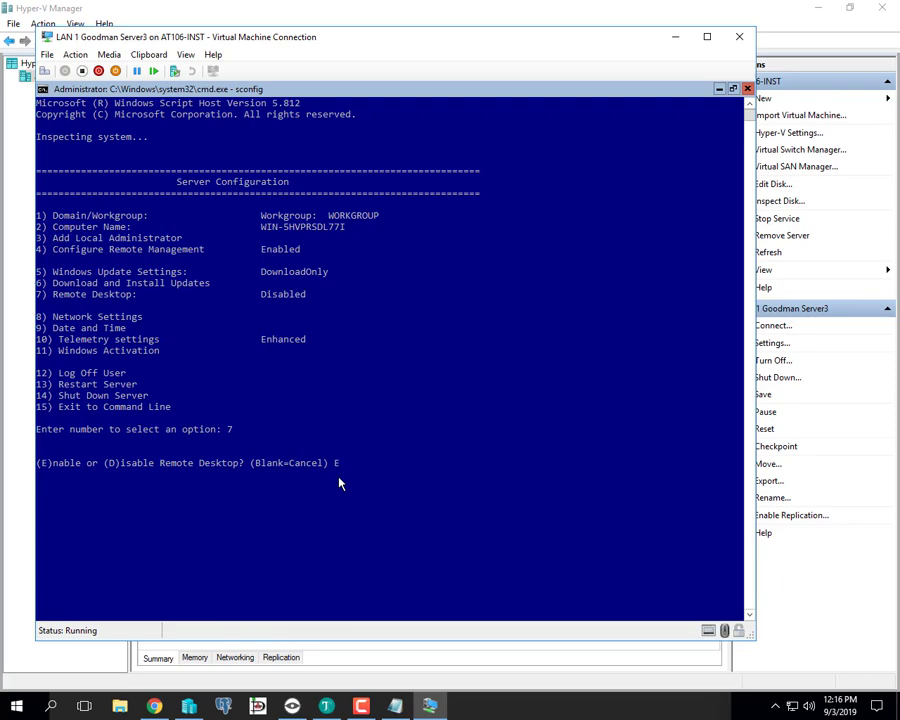
key("Return")
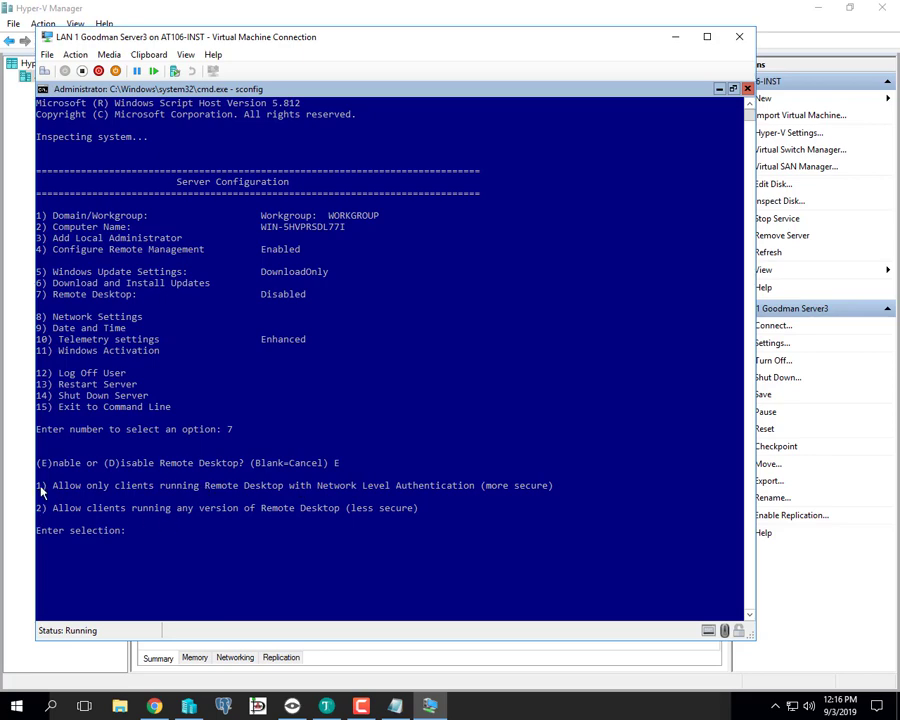
type("1")
key("Return")
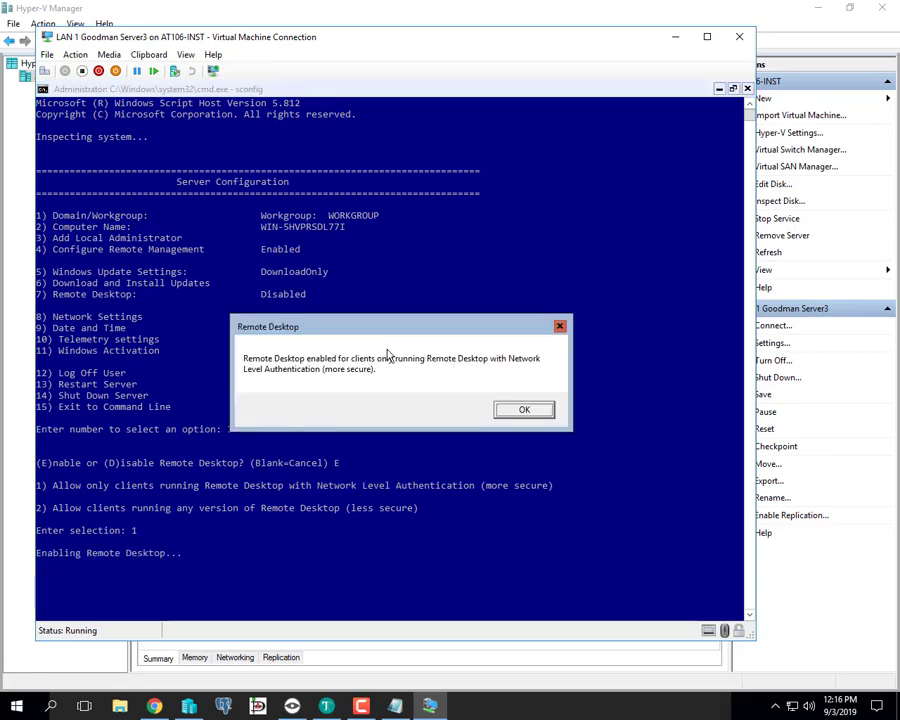
left_click(519, 411)
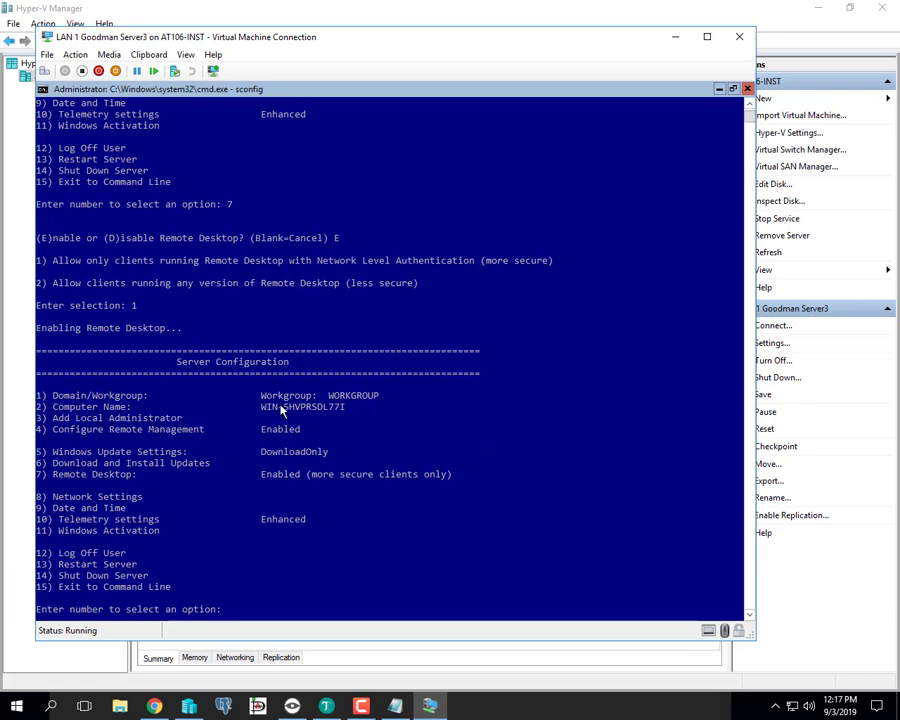
type("2")
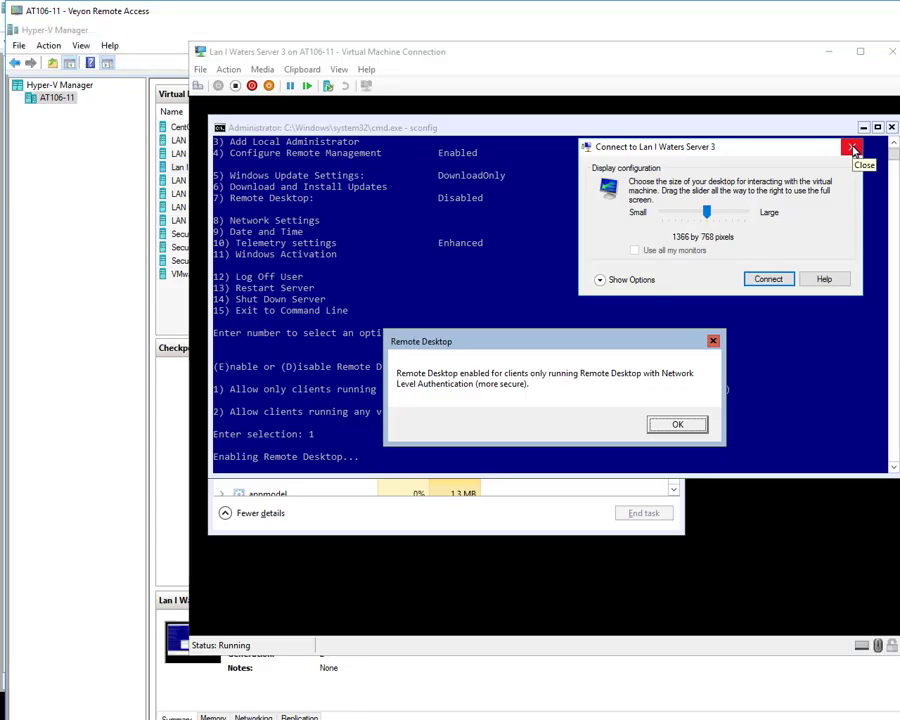
- In the student's remote session, close the Connect to VM prompt and acknowledge the Remote Desktop confirmation
left_click(853, 150)
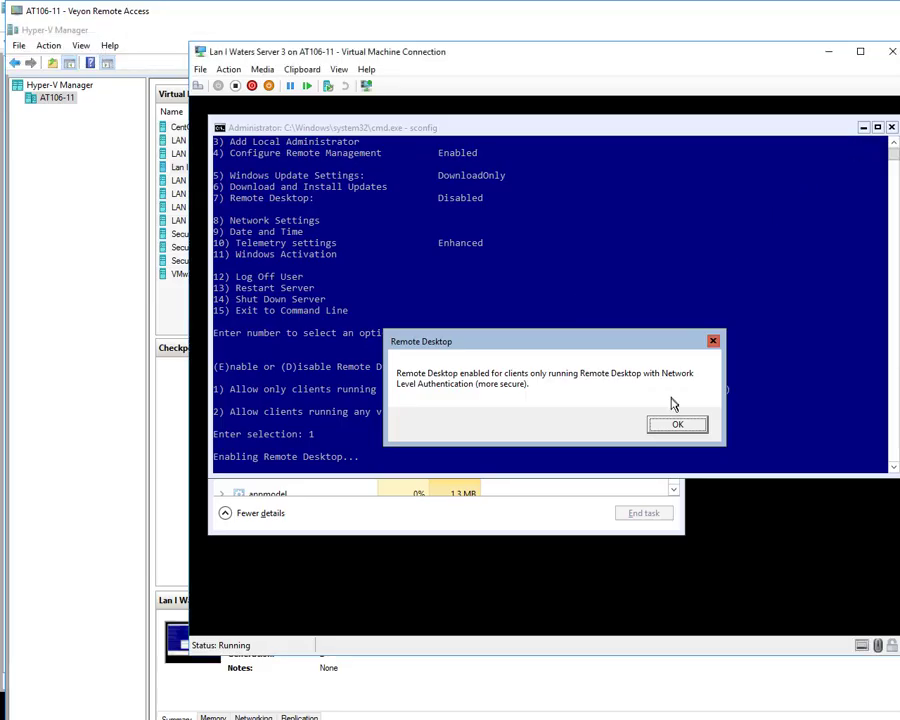
left_click(678, 427)
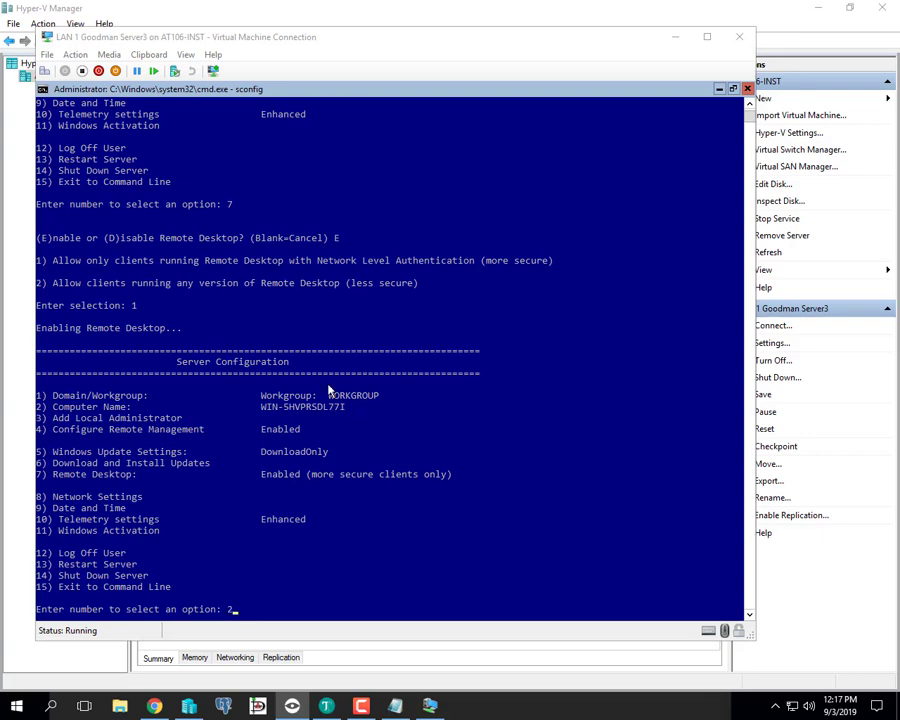
- Rename the computer to server3 with sconfig option 2, declining the restart for now
left_click(328, 386)
key("Return")
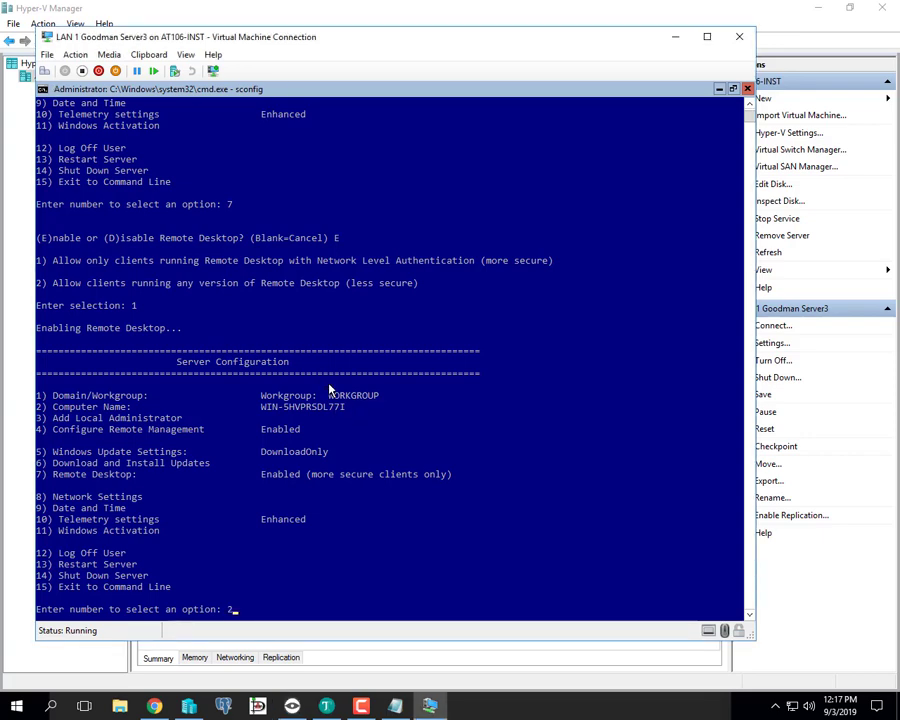
key("Return")
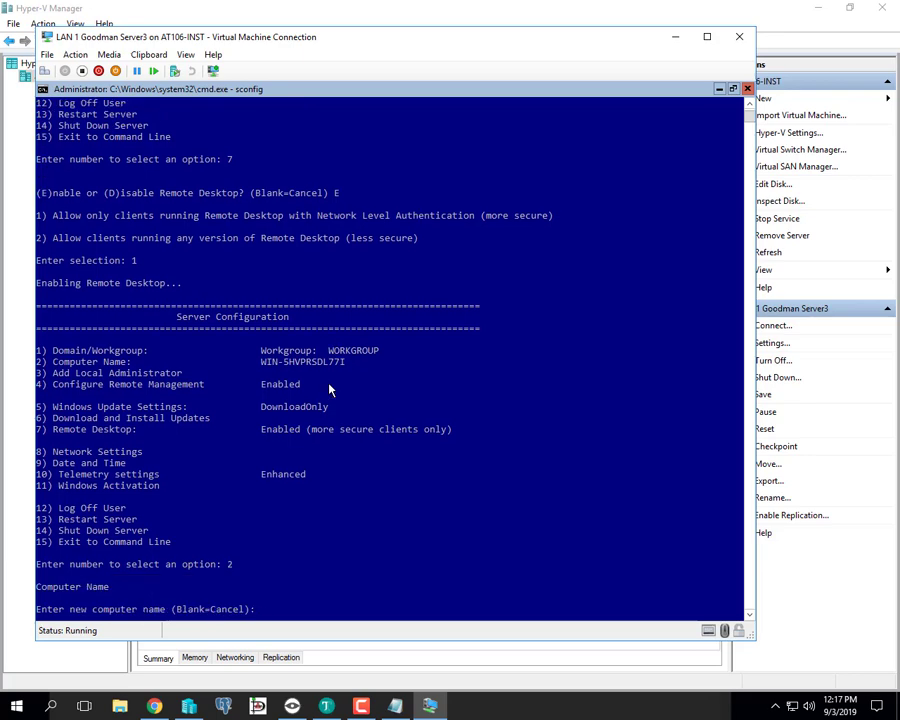
type("server3")
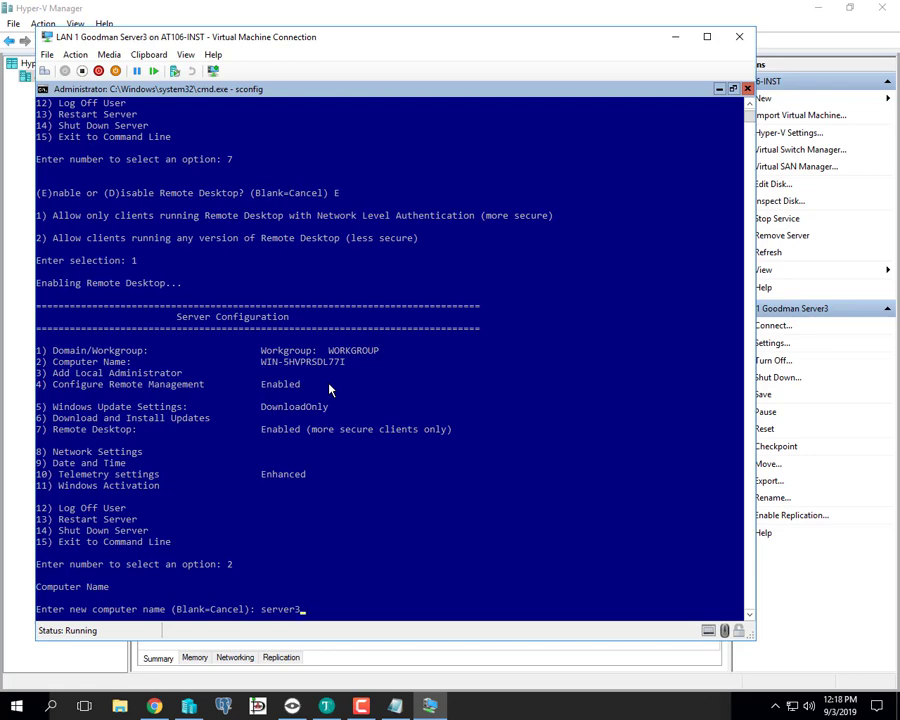
key("Return")
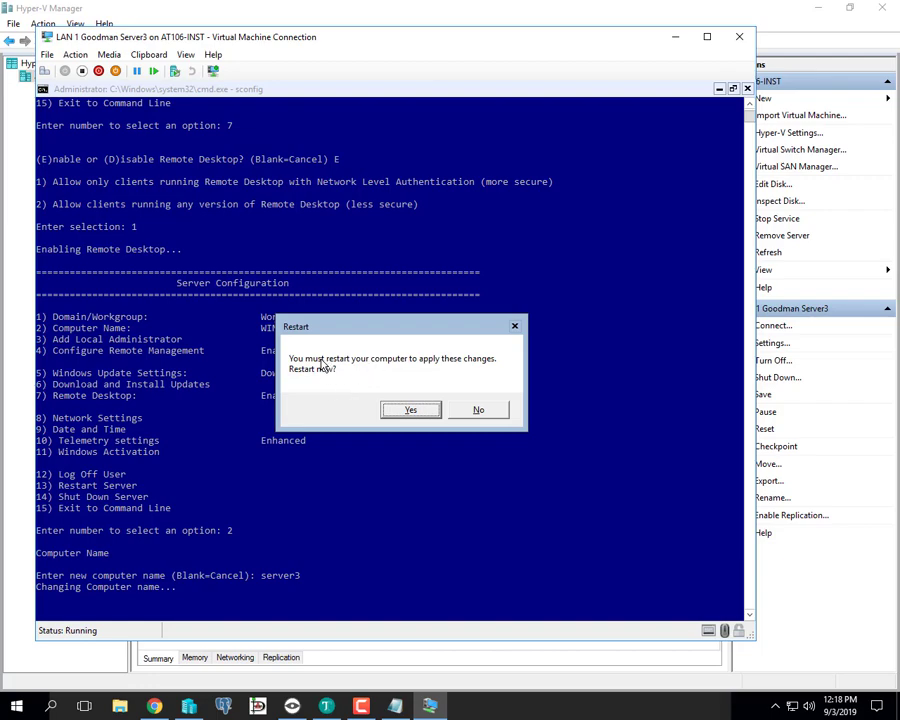
left_click(490, 411)
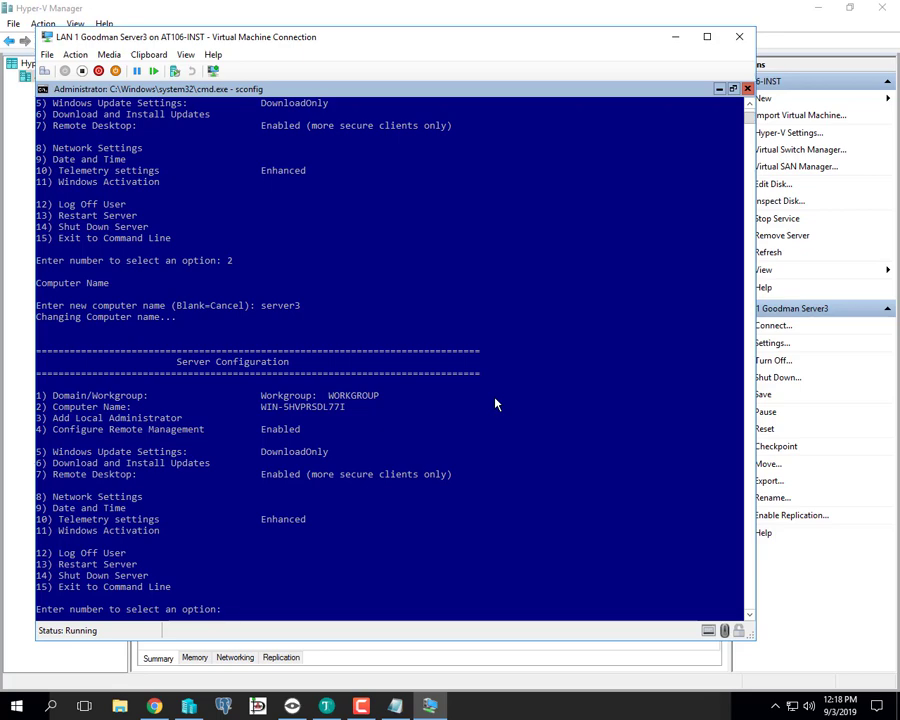
- Set the time zone to (UTC-06:00) Central Time (US & Canada), then open Network Settings with option 8
type("9")
key("Return")
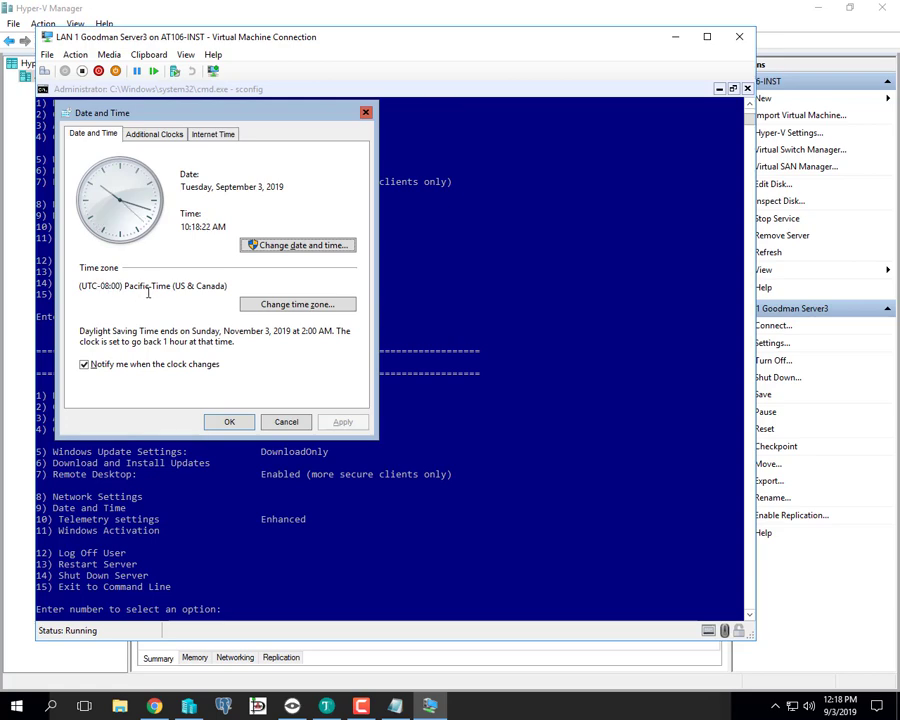
left_click(285, 305)
left_click(200, 195)
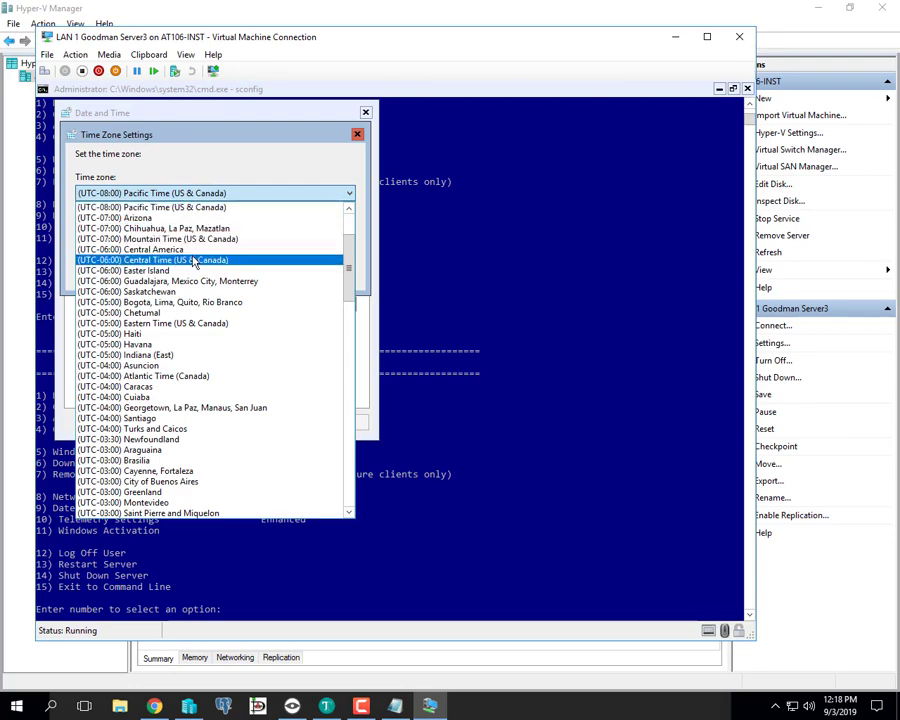
left_click(193, 261)
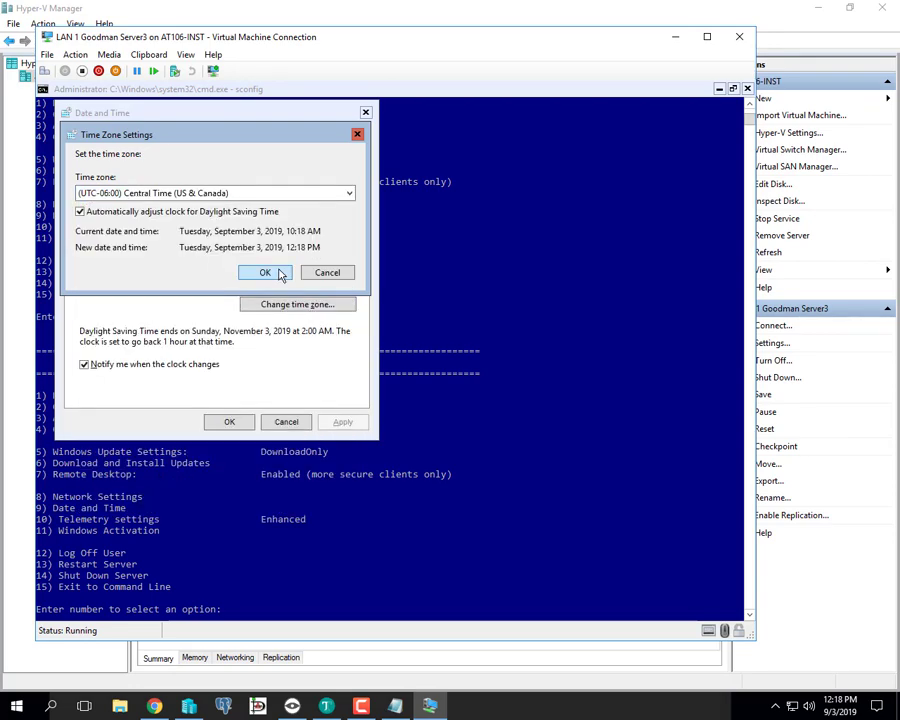
left_click(264, 273)
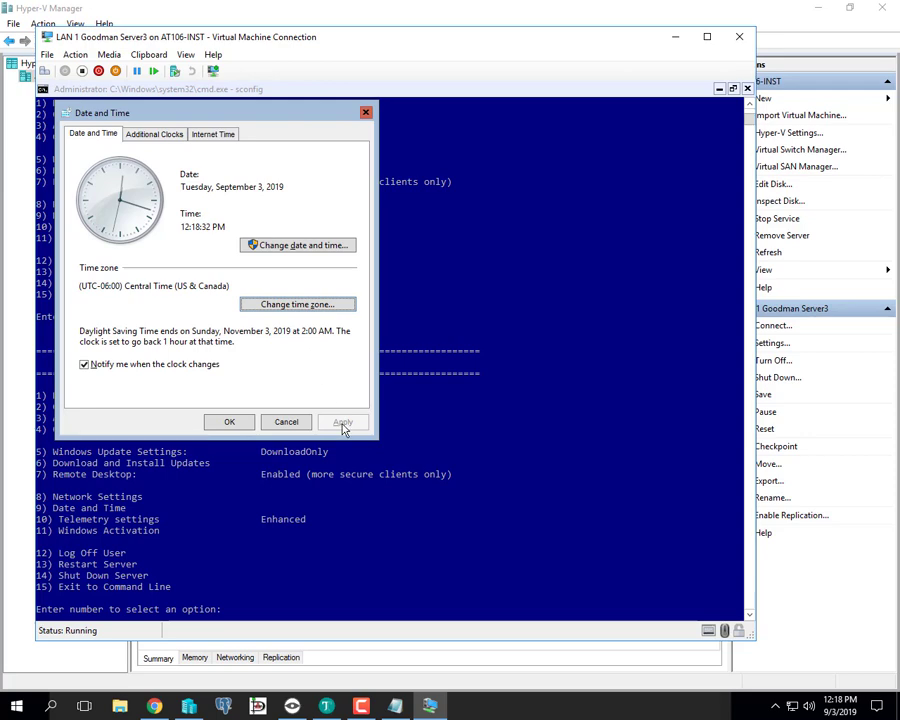
left_click(239, 425)
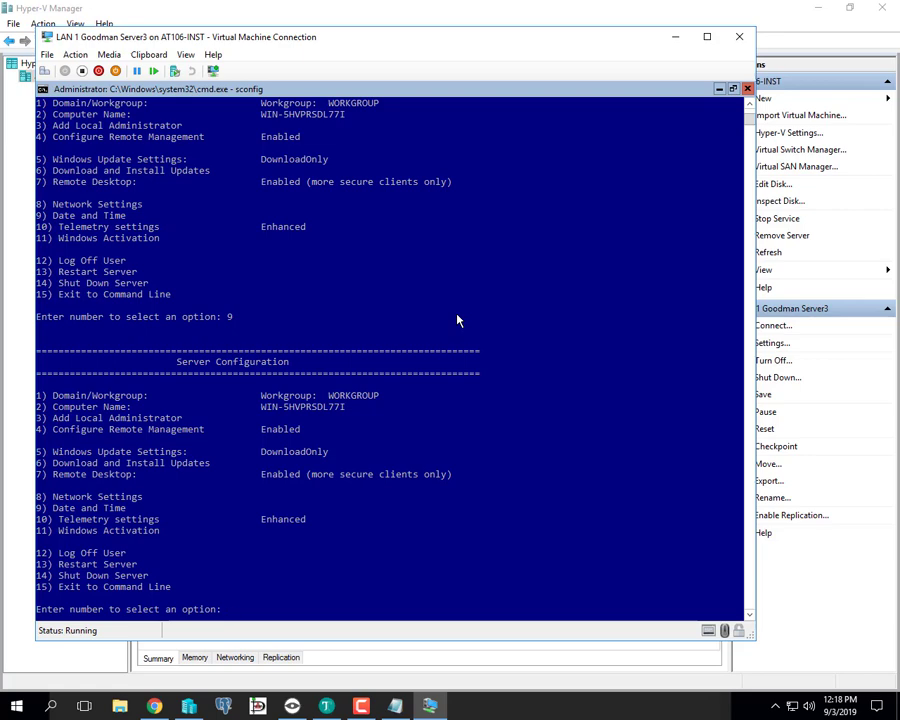
type("8")
key("Return")
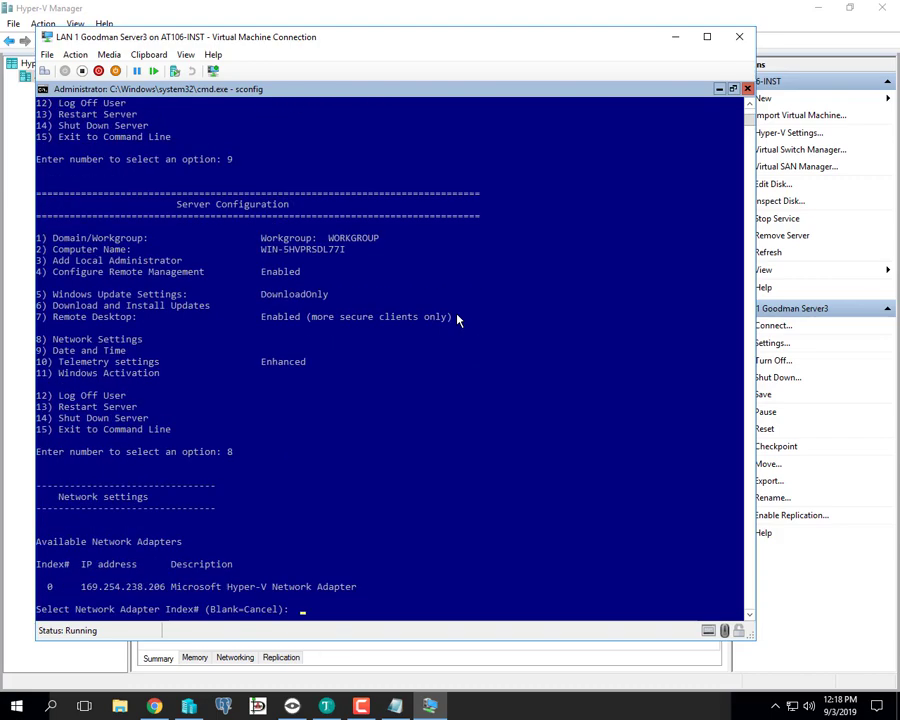
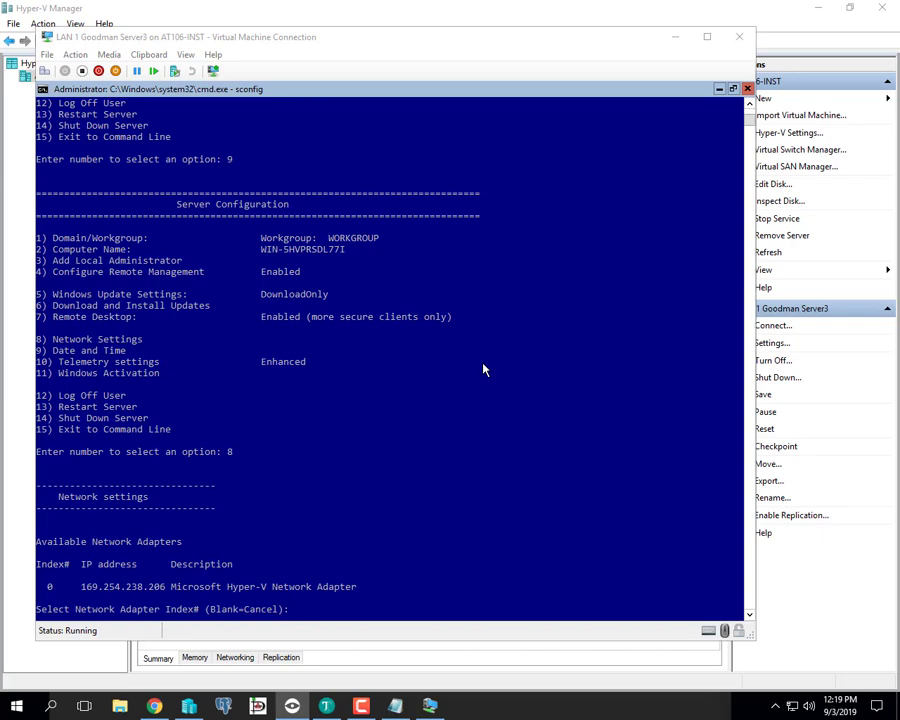
- In sconfig Network Settings, pick adapter 0 and choose a static (S) address
left_click(420, 549)
key("Escape")
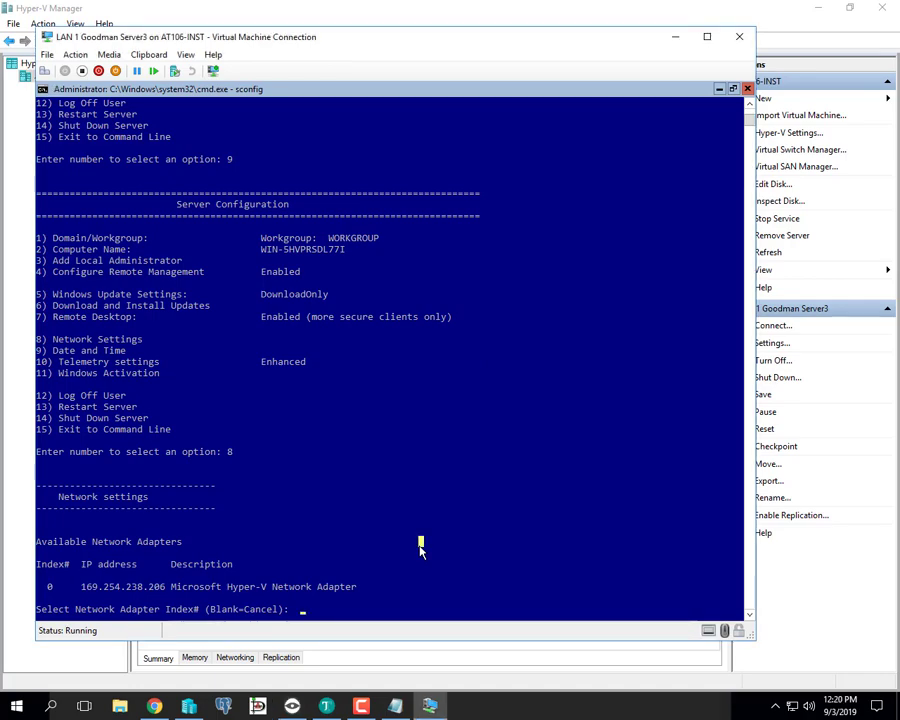
type("0")
key("Return")
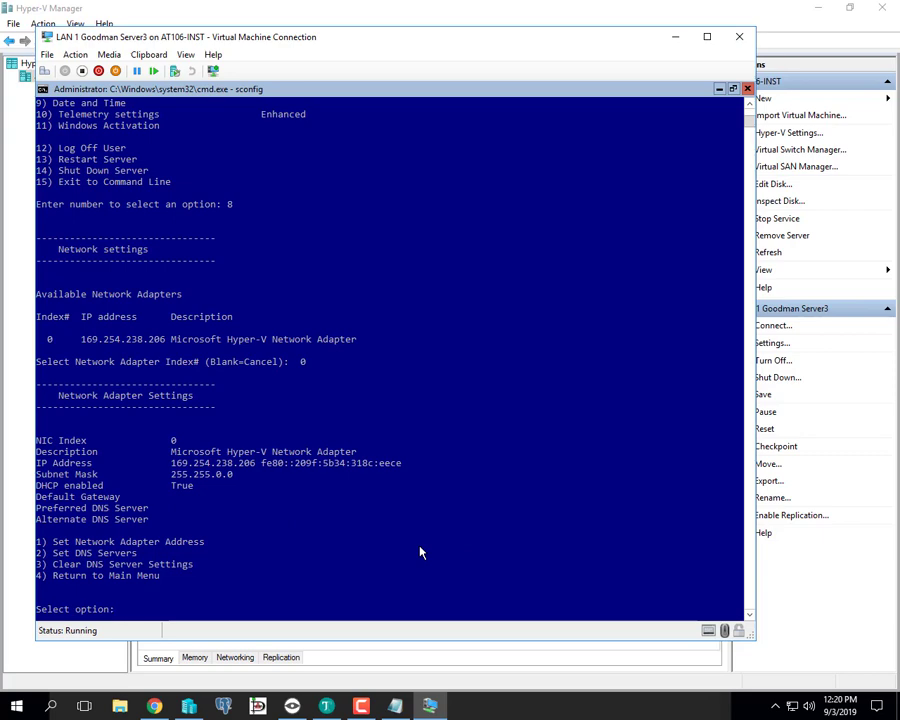
type("1")
key("Return")
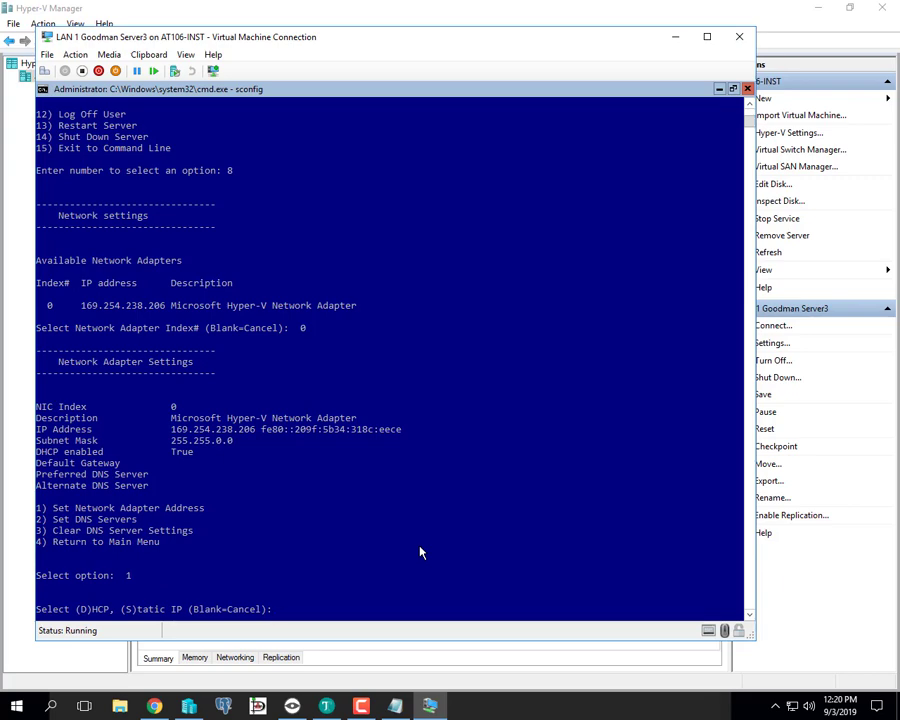
type("S")
key("Return")
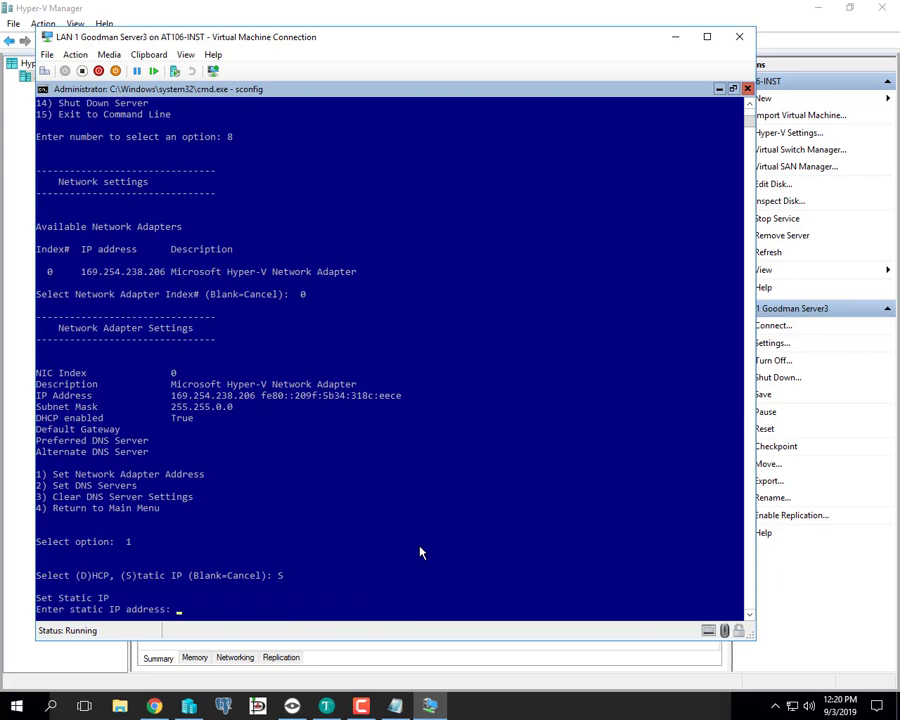
- Move the VM window aside and enter 192.168.1.3 at the static IP prompt
left_click_drag(292, 40, 271, 16)
left_click(414, 518)
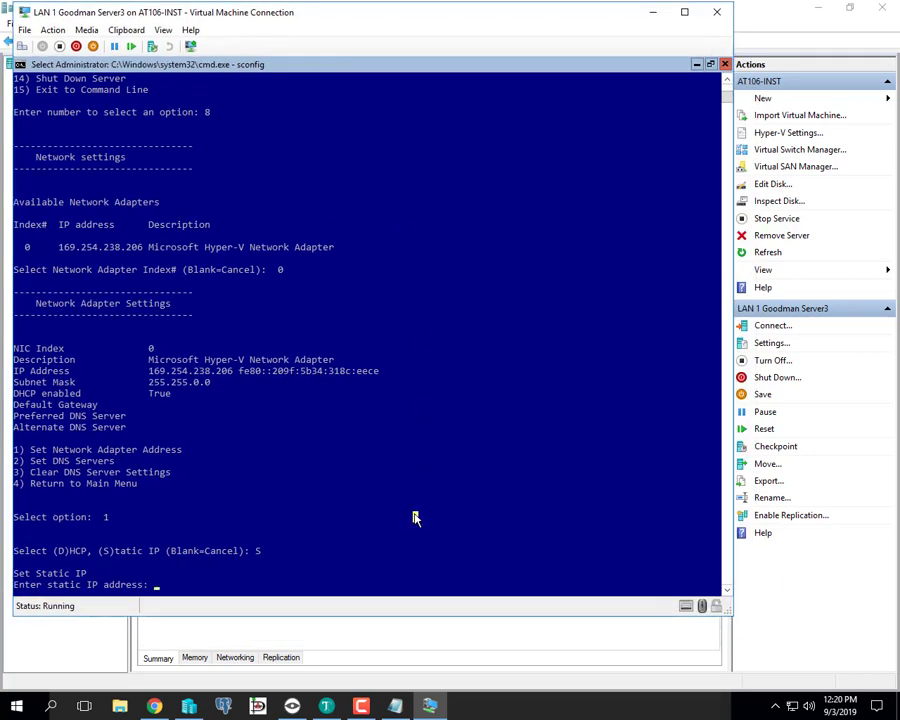
type("7")
key("BackSpace")
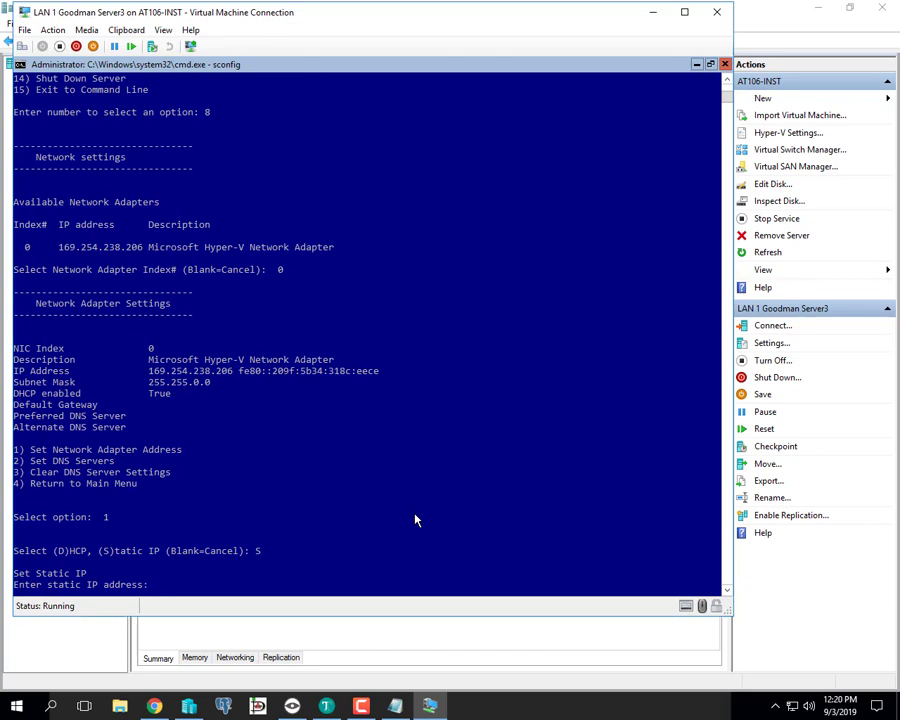
type("192.168.1.3")
- Submit IP 192.168.1.3 and set the remote Server3's adapter 0 to static via option 8
key("Return")
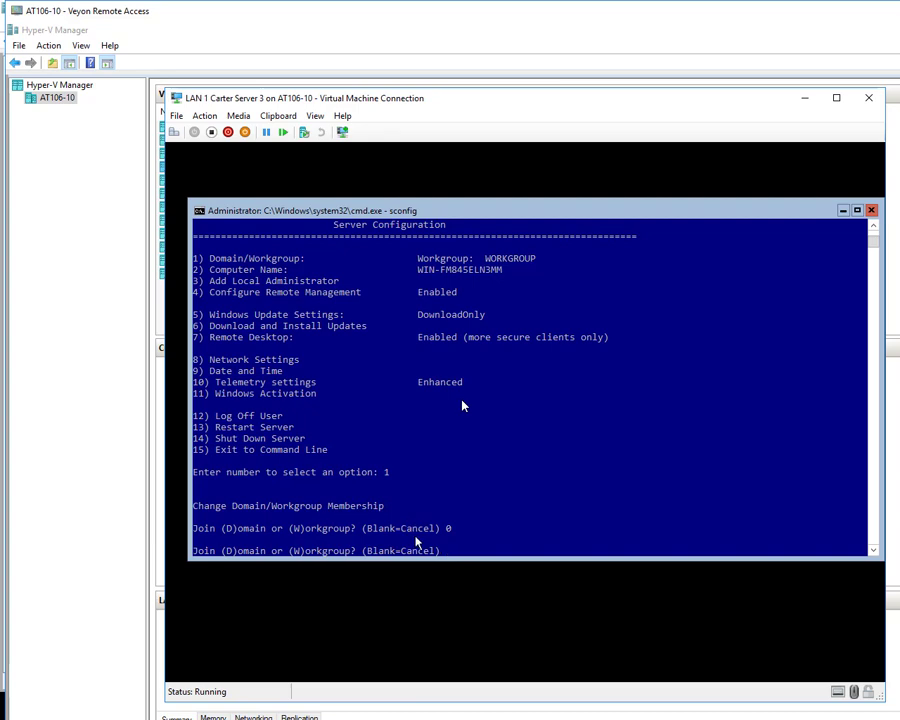
key("Return")
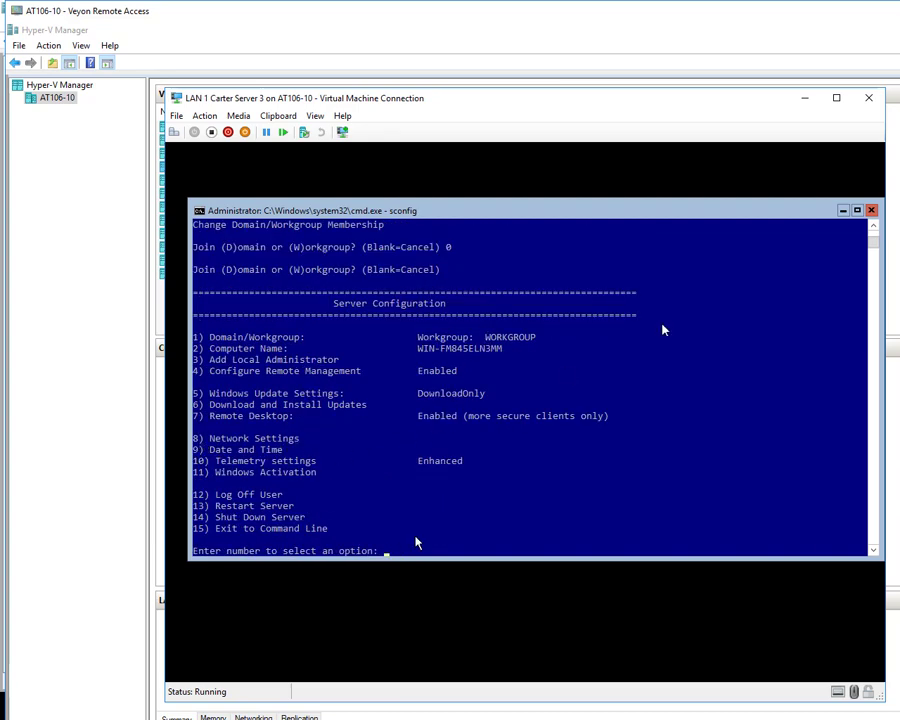
type("8")
key("Return")
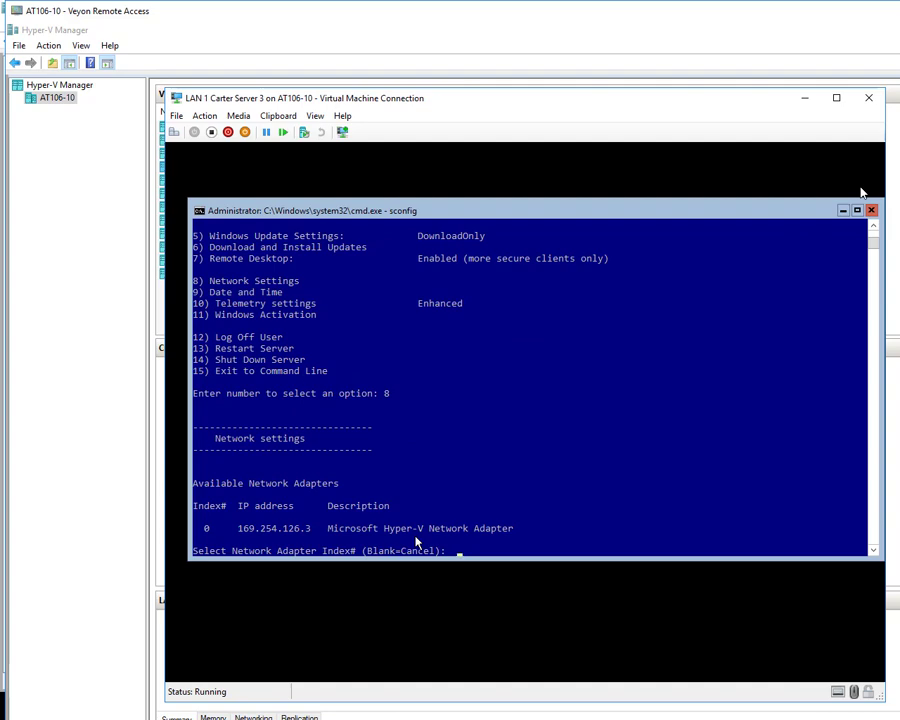
type("0")
key("Return")
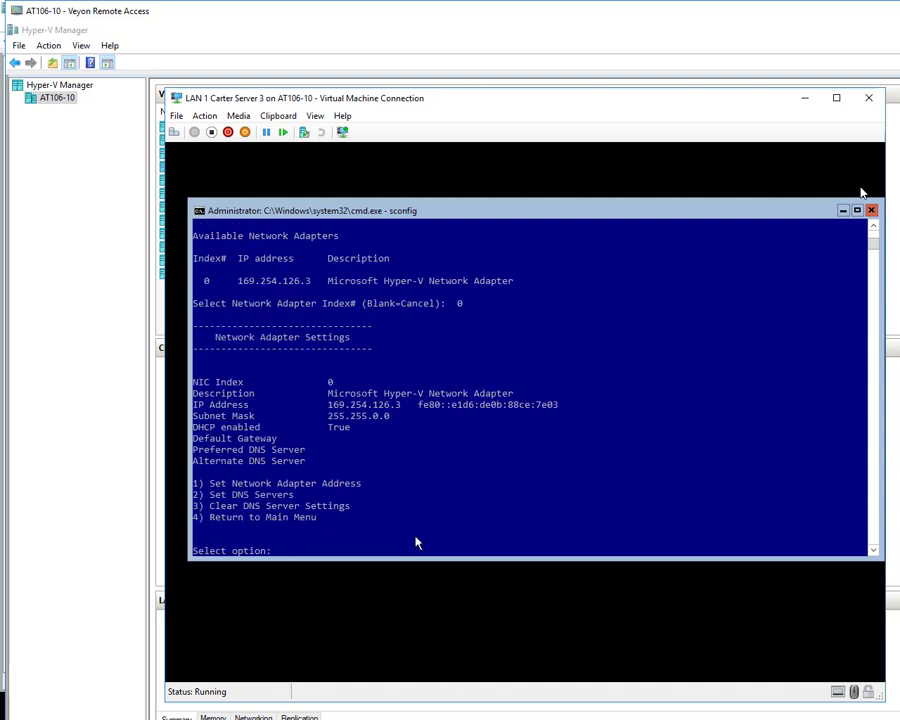
type("1")
key("Return")
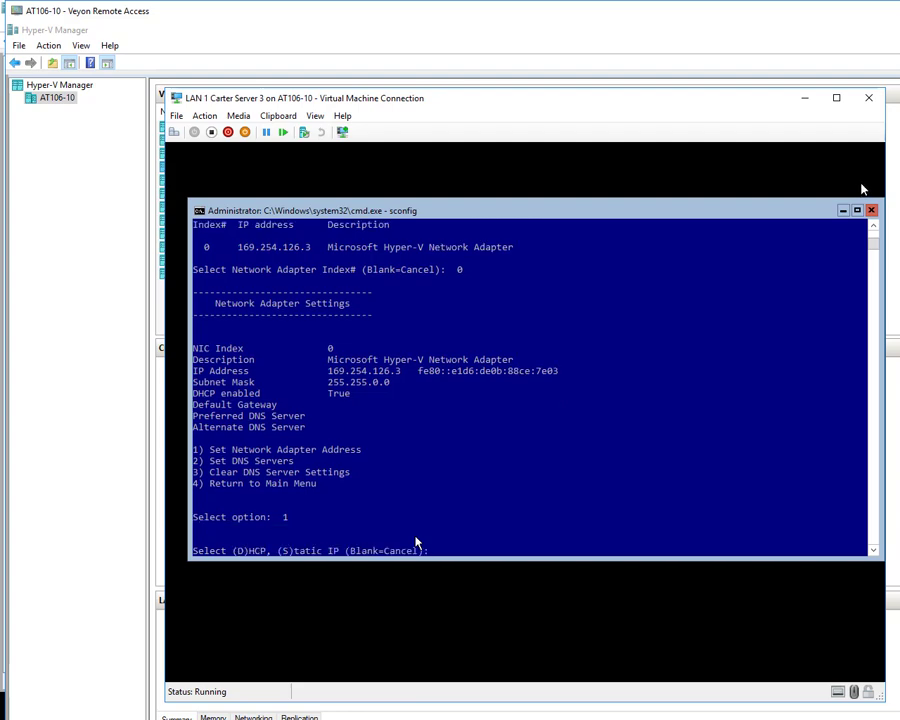
type("S")
key("Return")
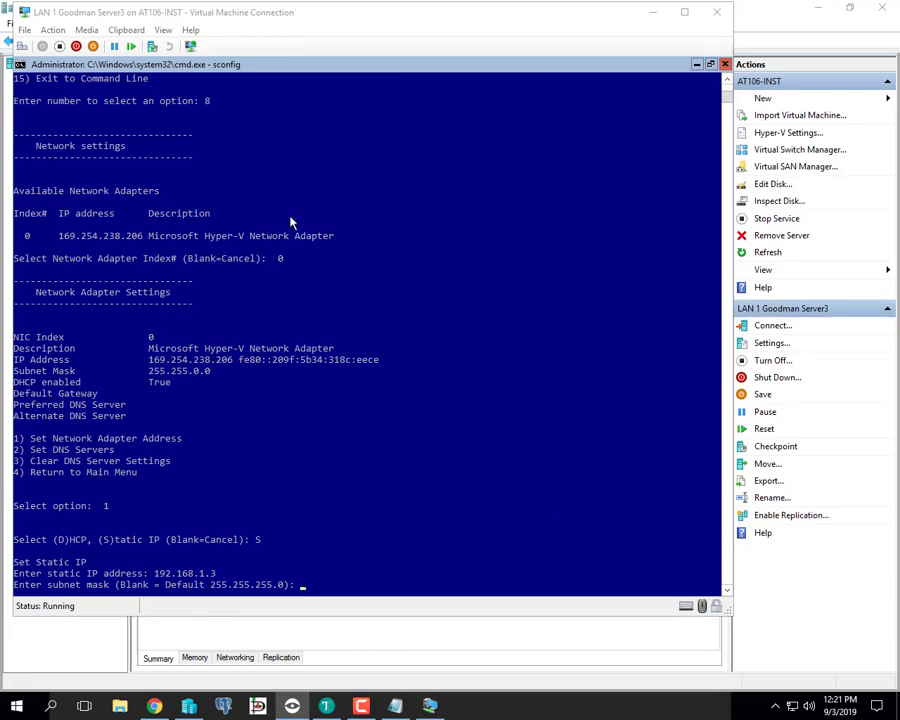
- Accept subnet mask 255.255.255.0 and leave the gateway blank to apply the static IP
left_click(381, 576)
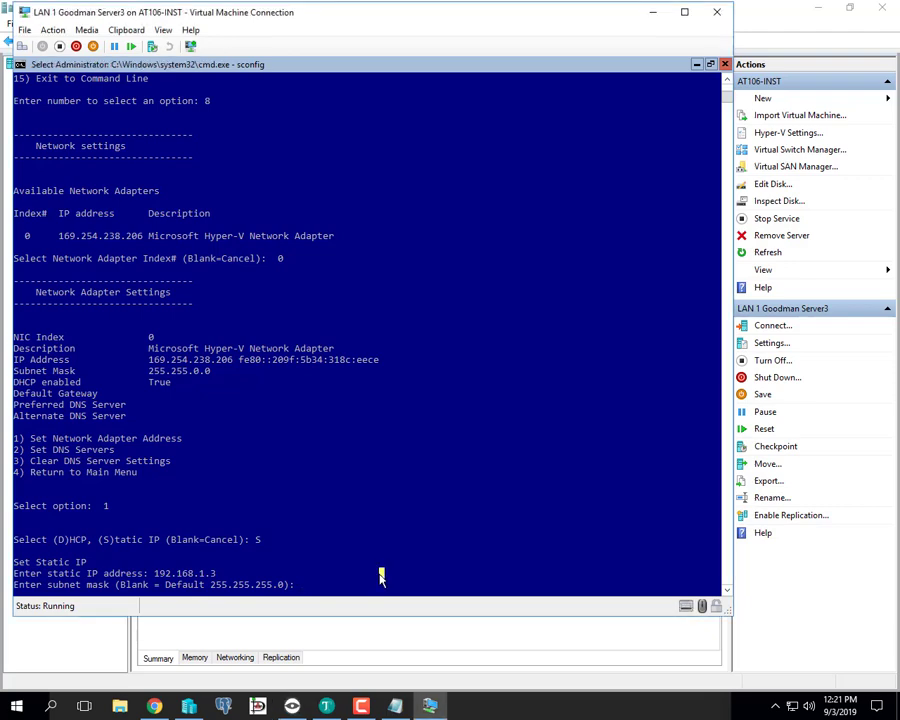
right_click(380, 575)
left_click(317, 529)
right_click(317, 531)
key("Return")
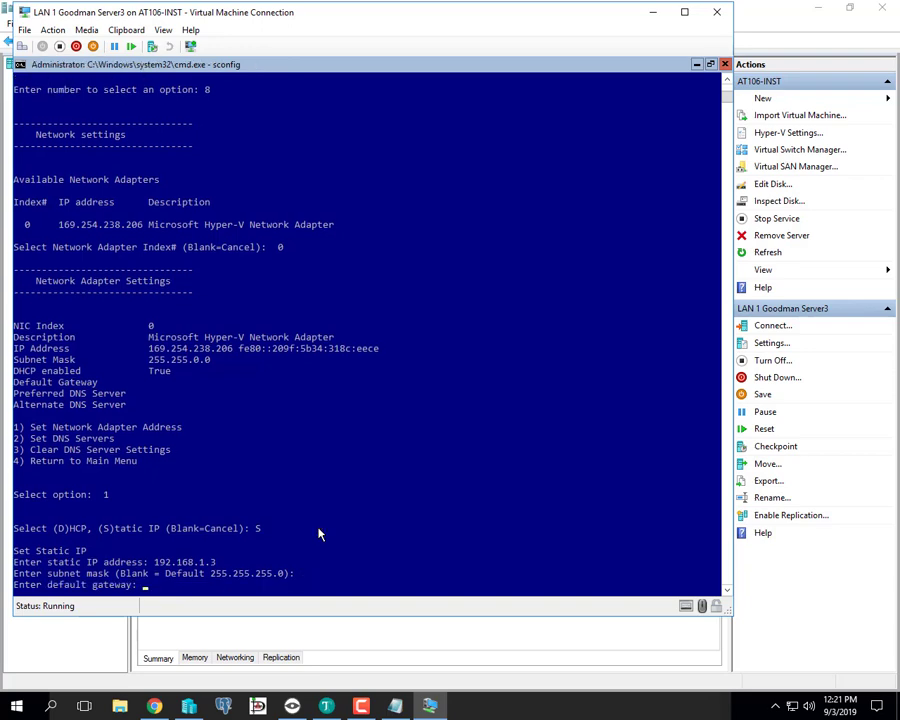
key("Return")
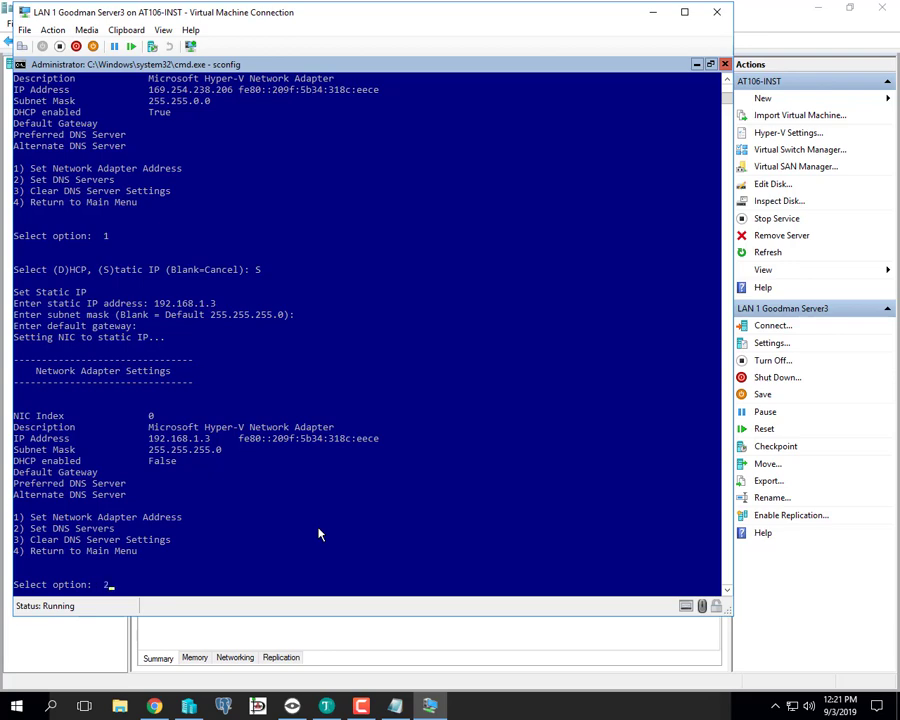
- Use option 2 to set preferred DNS 192.168.1.1 and alternate DNS 192.168.1.2
type("2")
key("Return")
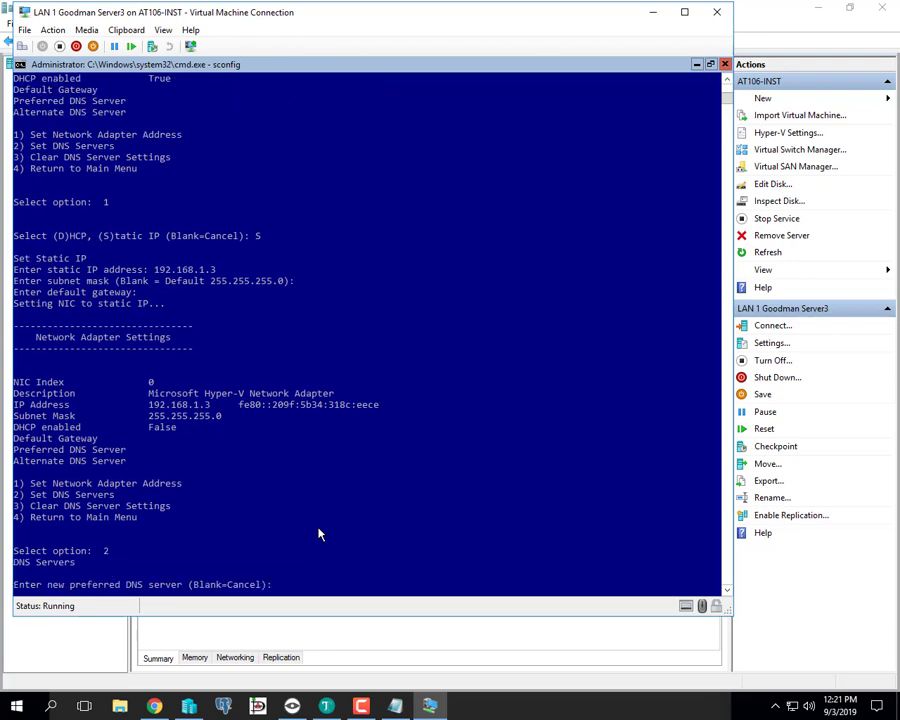
type("192.168.1.1")
key("Return")
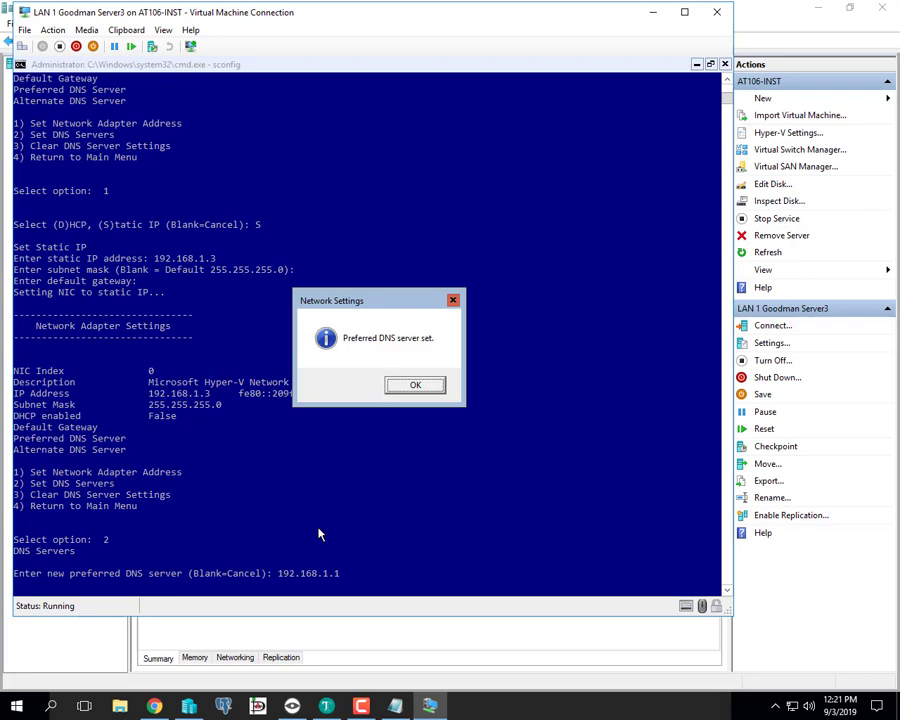
left_click(416, 387)
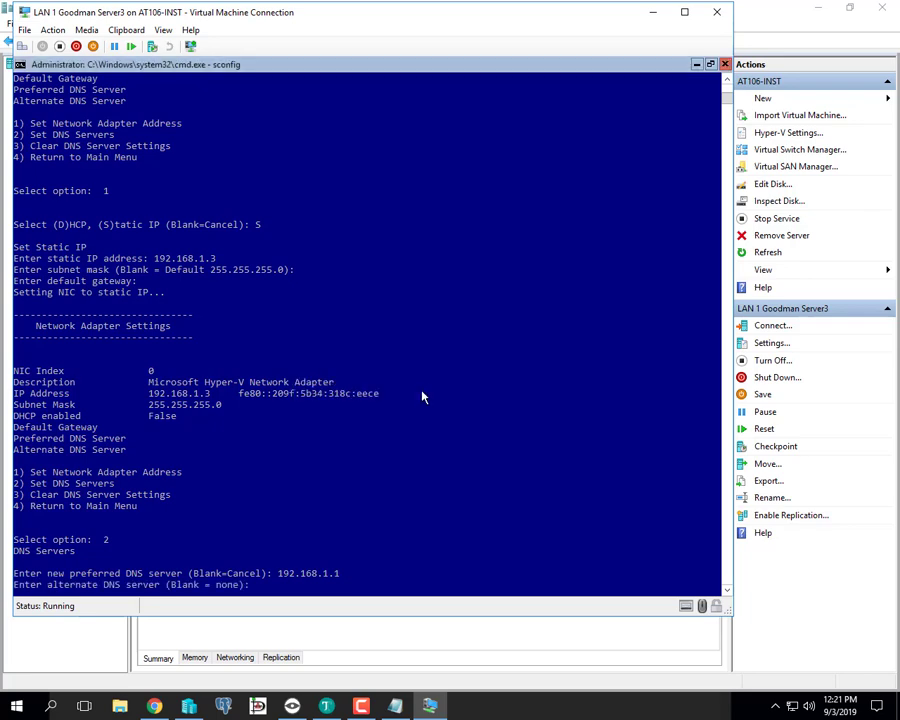
type("192.168.1.2")
key("Return")
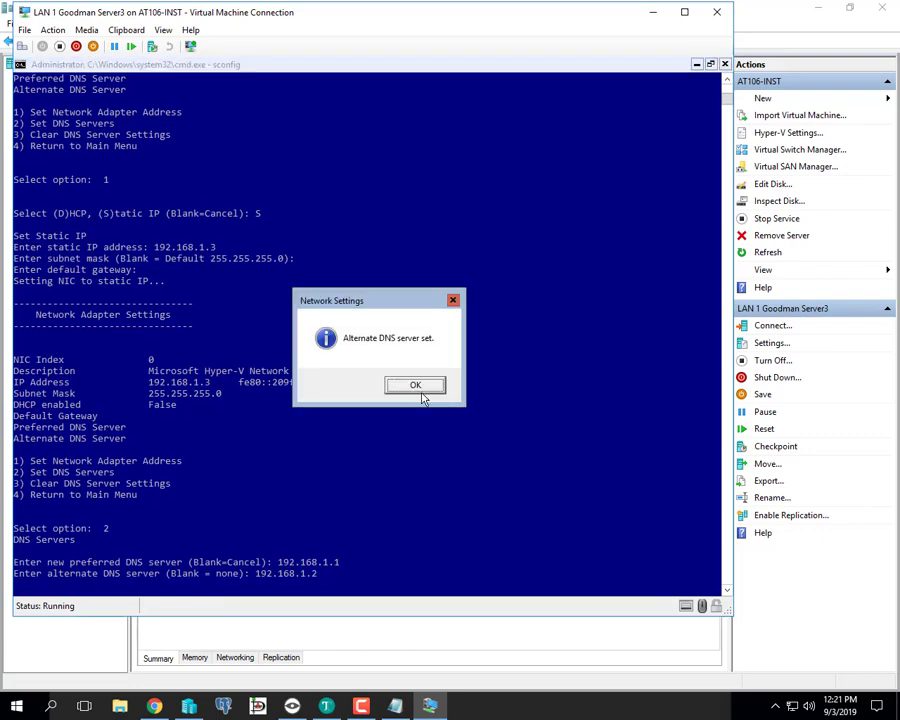
left_click(416, 388)
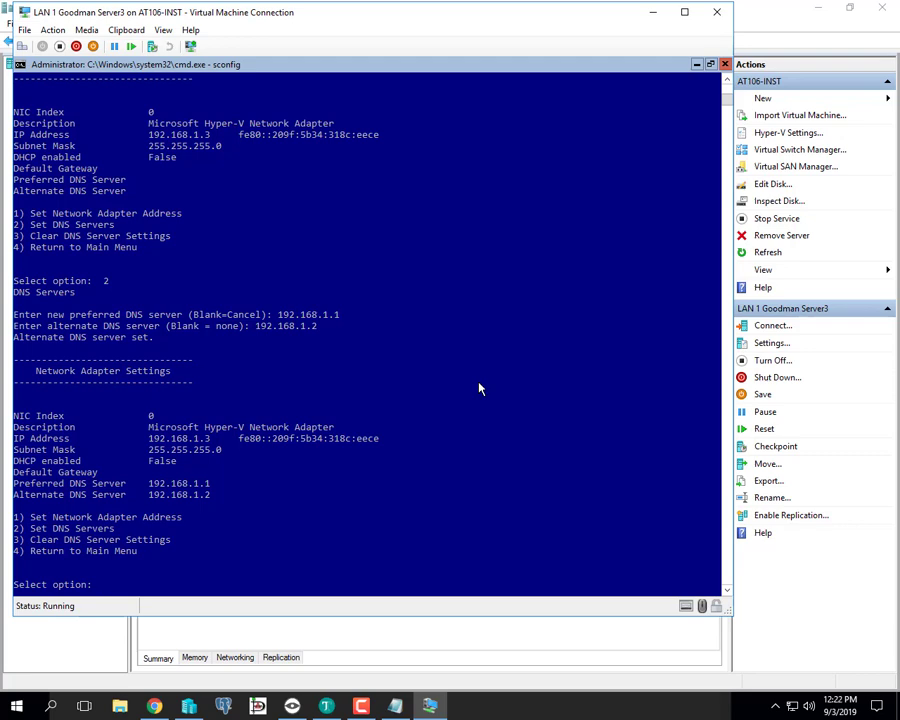
- Leave the adapter settings and return to the main sconfig menu with option 4
type("5")
key("Return")
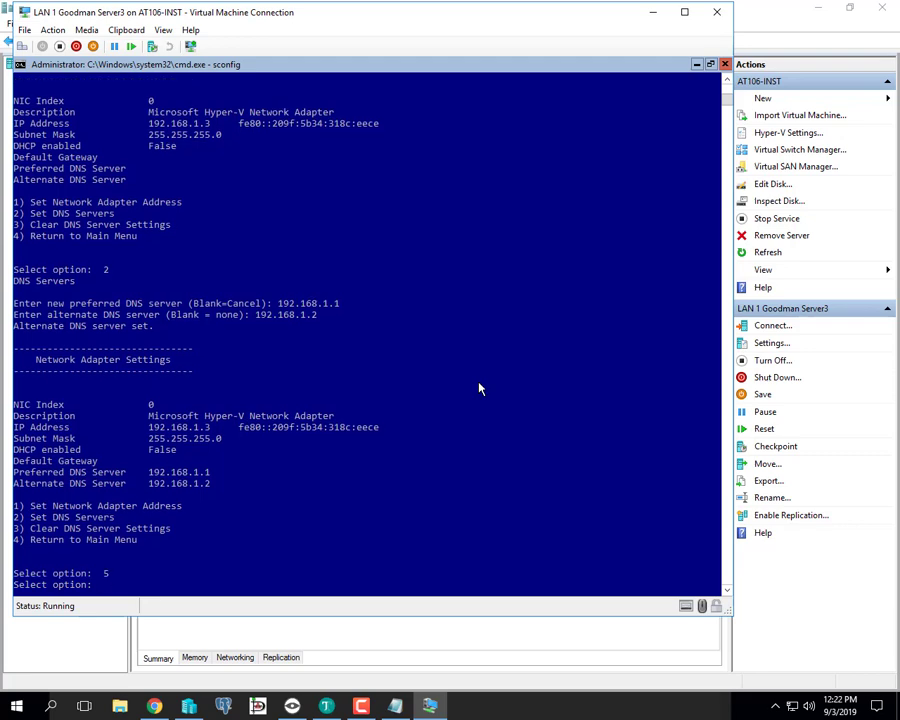
type("4")
key("Return")
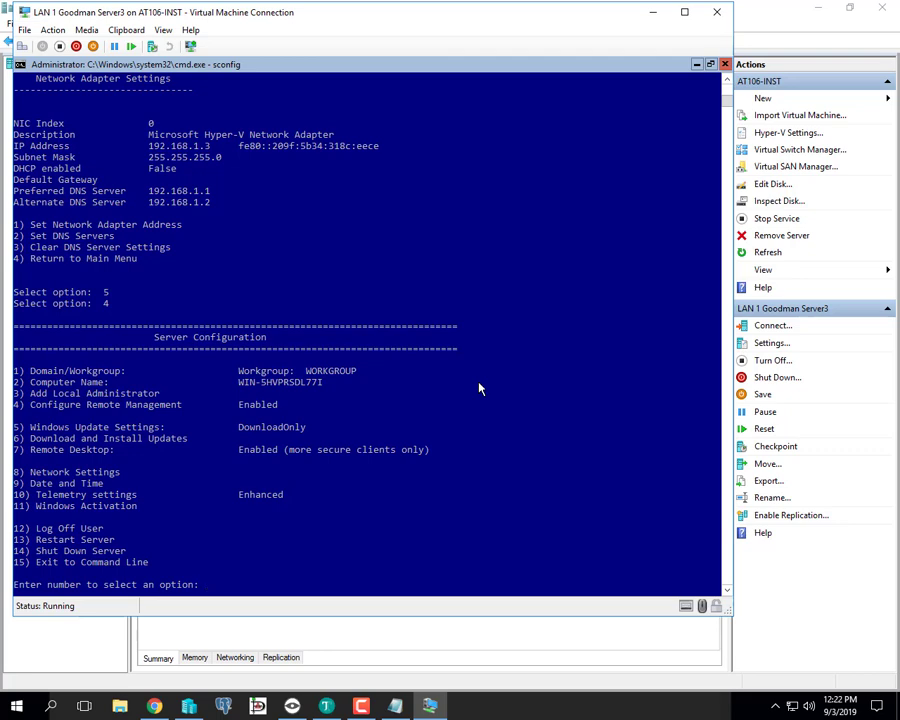
- Restart Server3 with option 13 and close its Virtual Machine Connection window
type("13")
key("Return")
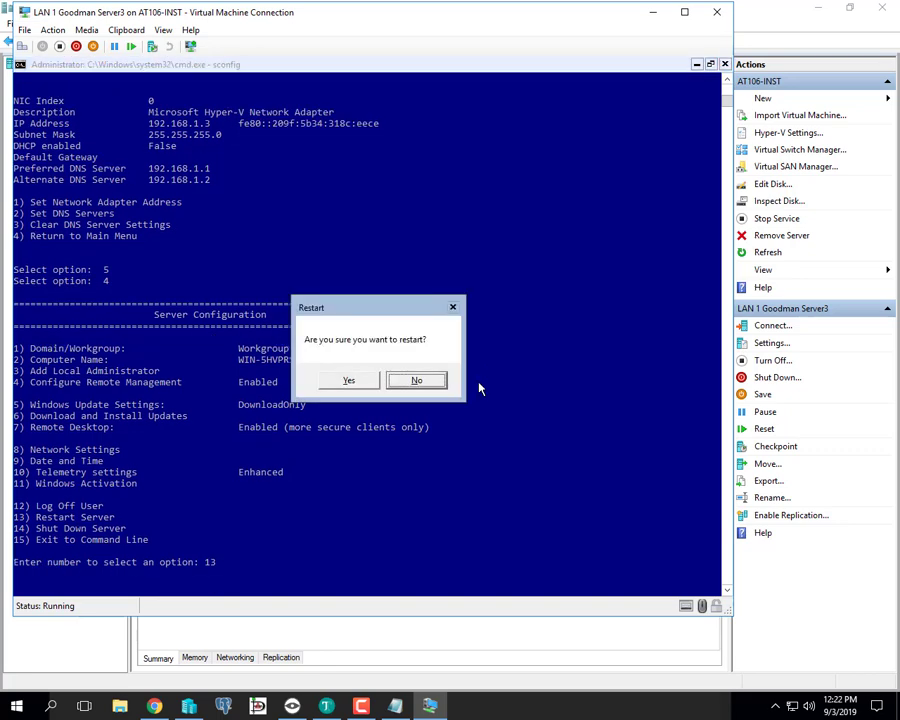
left_click(350, 382)
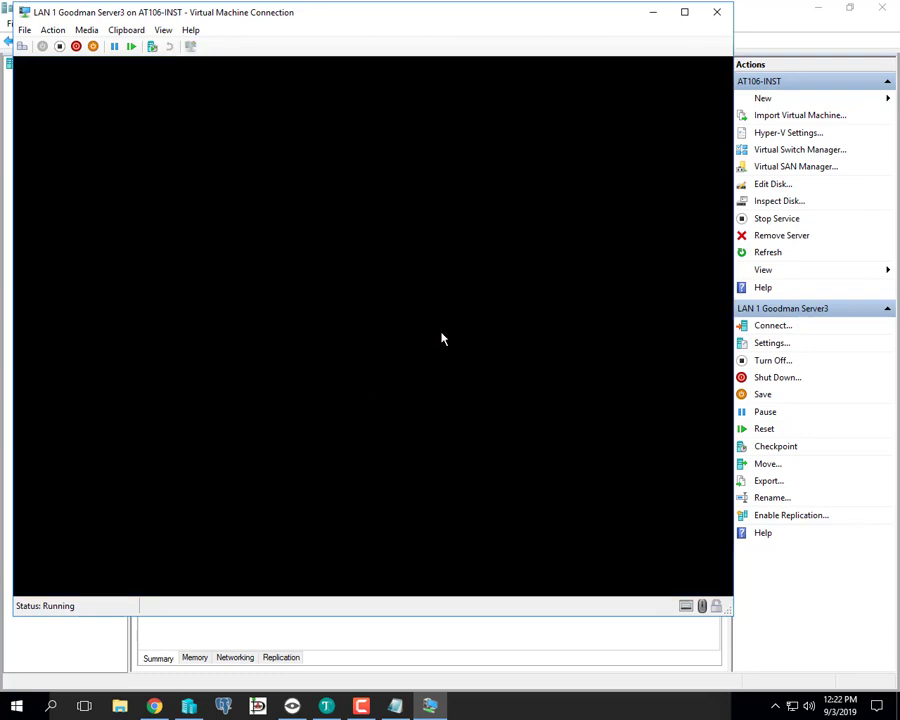
left_click(717, 15)
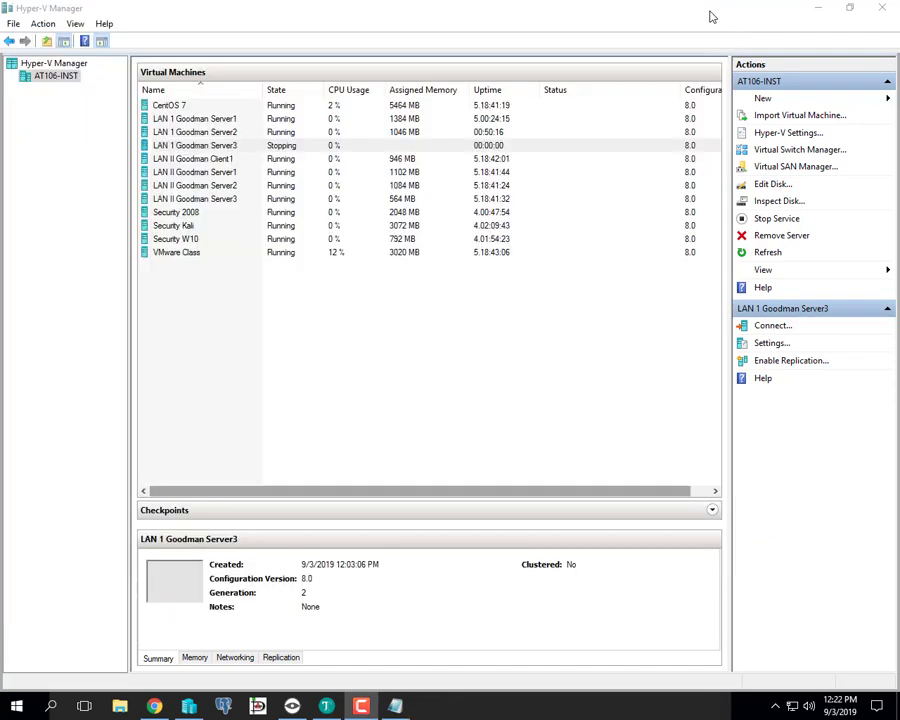
left_click(295, 404)
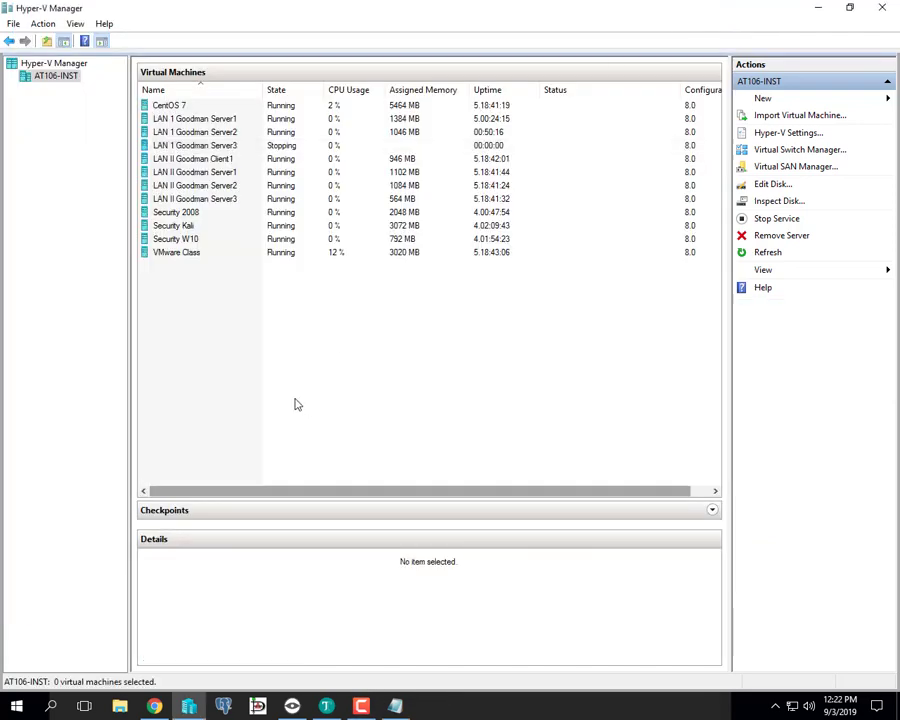